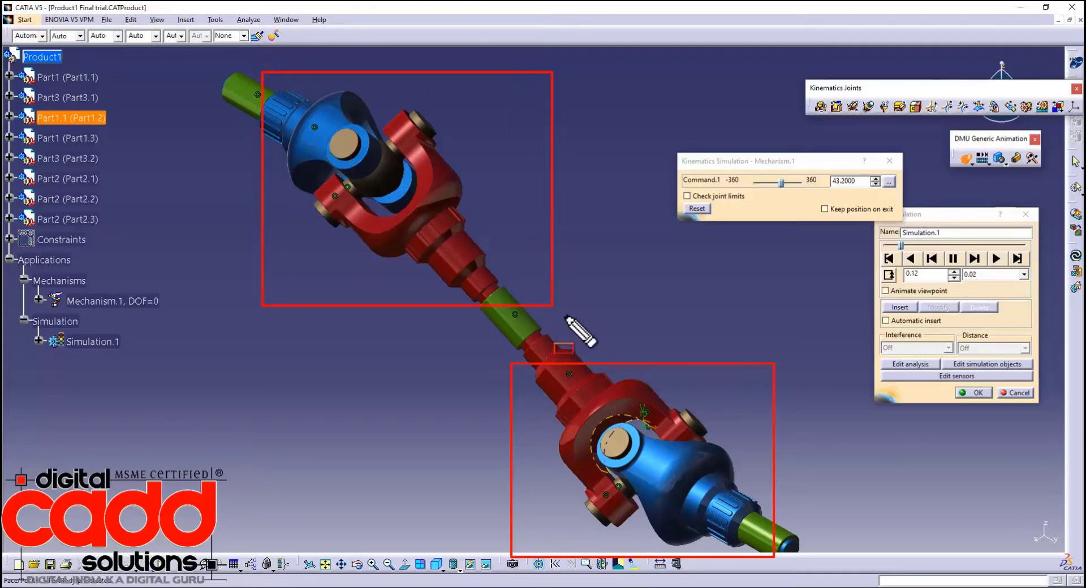
- Examine the running double universal joint simulation from several standard and rotated viewpoints, including the top view
{"action": "middle_click_drag", "start_coordinate": [443, 388], "coordinate": [443, 564]}
{"action": "left_click", "coordinate": [444, 570]}
{"action": "left_click", "coordinate": [452, 482]}
{"action": "middle_click_drag", "start_coordinate": [506, 334], "coordinate": [611, 267]}
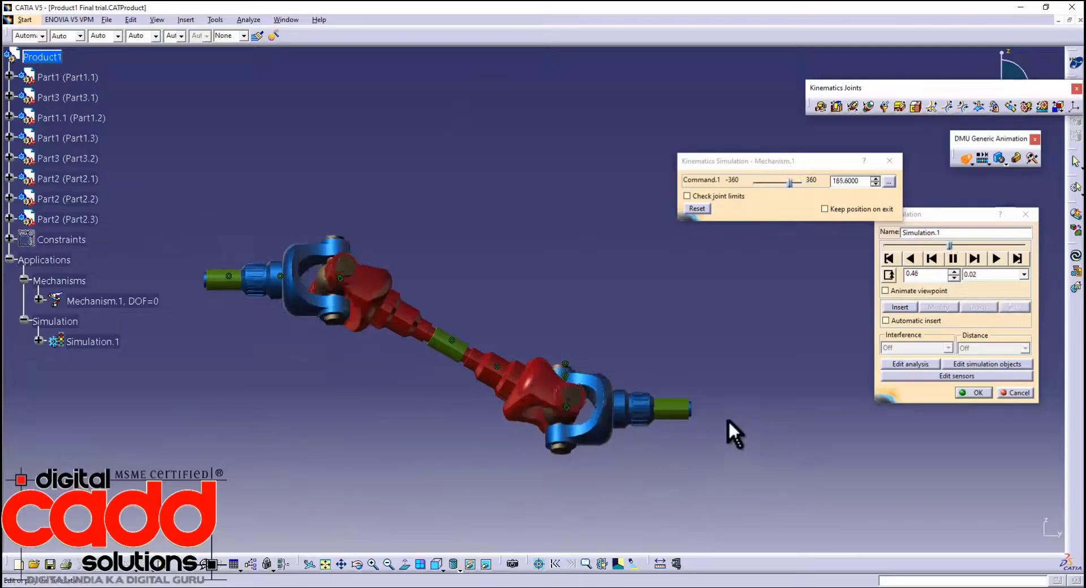
{"action": "middle_click_drag", "start_coordinate": [454, 449], "coordinate": [504, 417]}
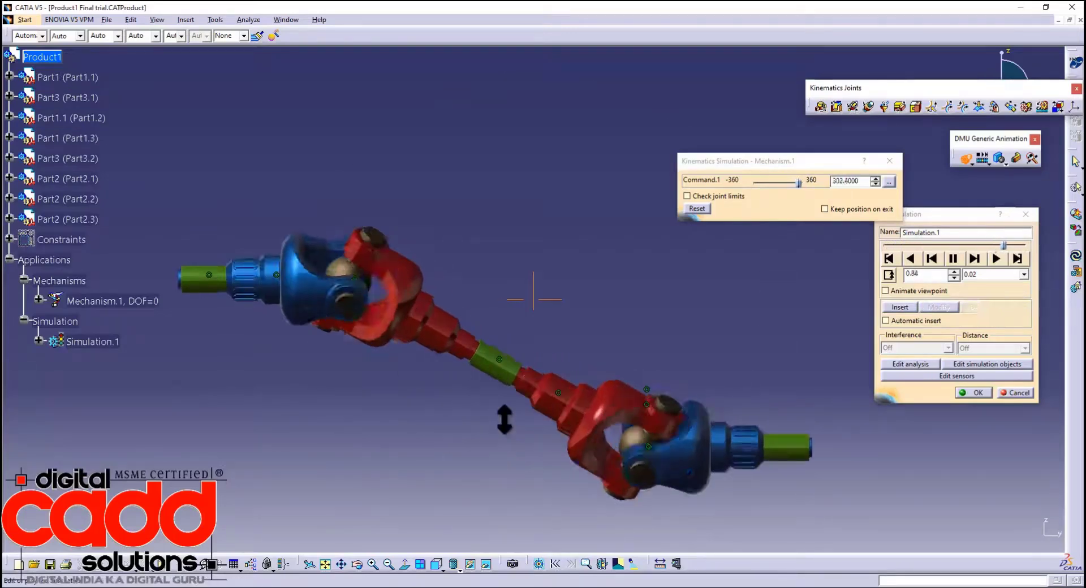
{"action": "left_click", "coordinate": [444, 569]}
{"action": "left_click", "coordinate": [455, 545]}
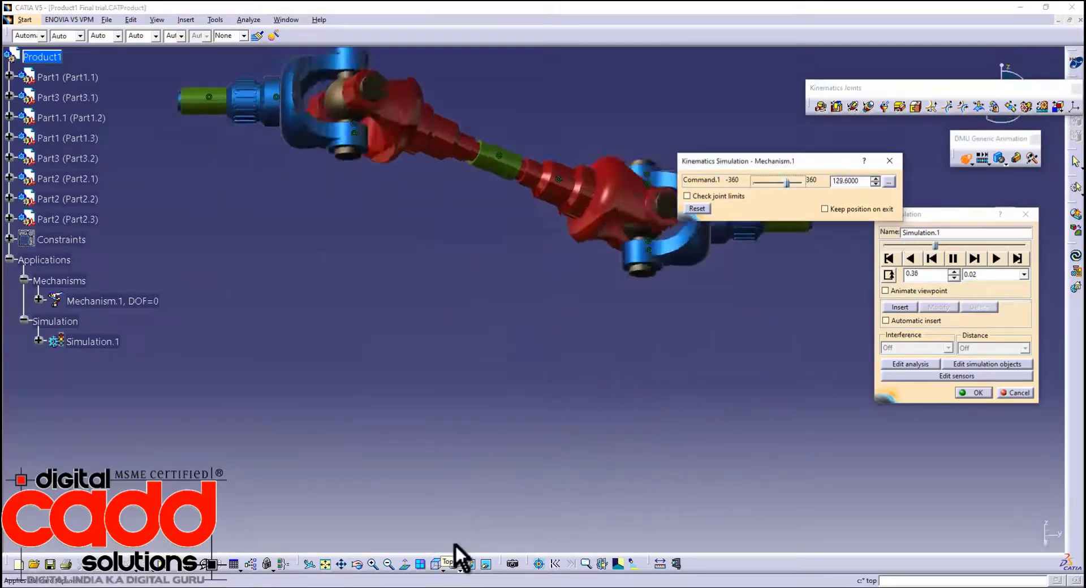
{"action": "middle_click_drag", "start_coordinate": [478, 124], "coordinate": [500, 441]}
{"action": "middle_click_drag", "start_coordinate": [577, 439], "coordinate": [535, 453]}
- Set the simulation's playback step to 0.04 and pause the animation in isometric view
{"action": "left_click", "coordinate": [996, 276]}
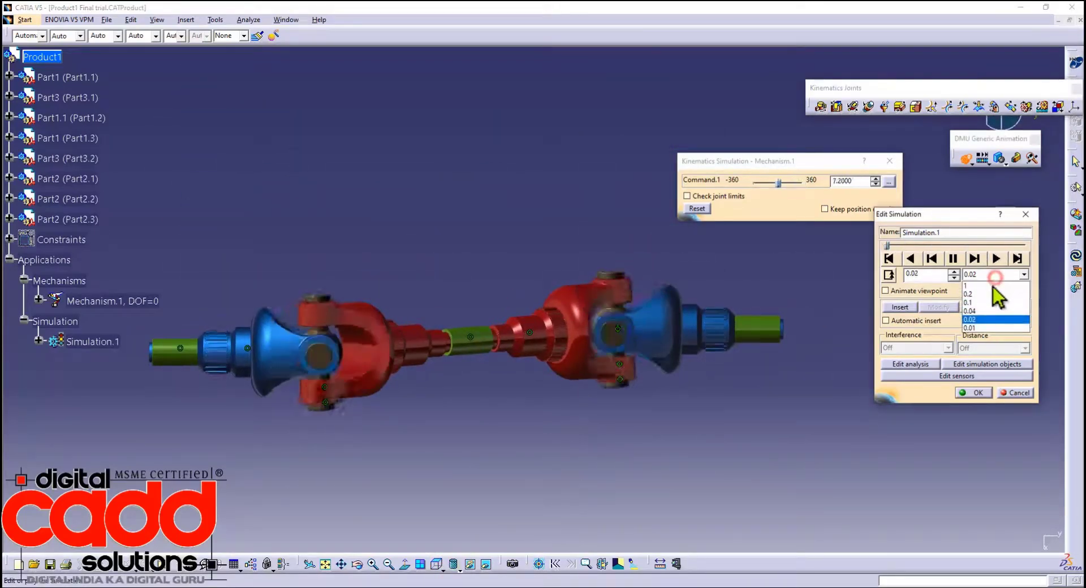
{"action": "left_click", "coordinate": [973, 311]}
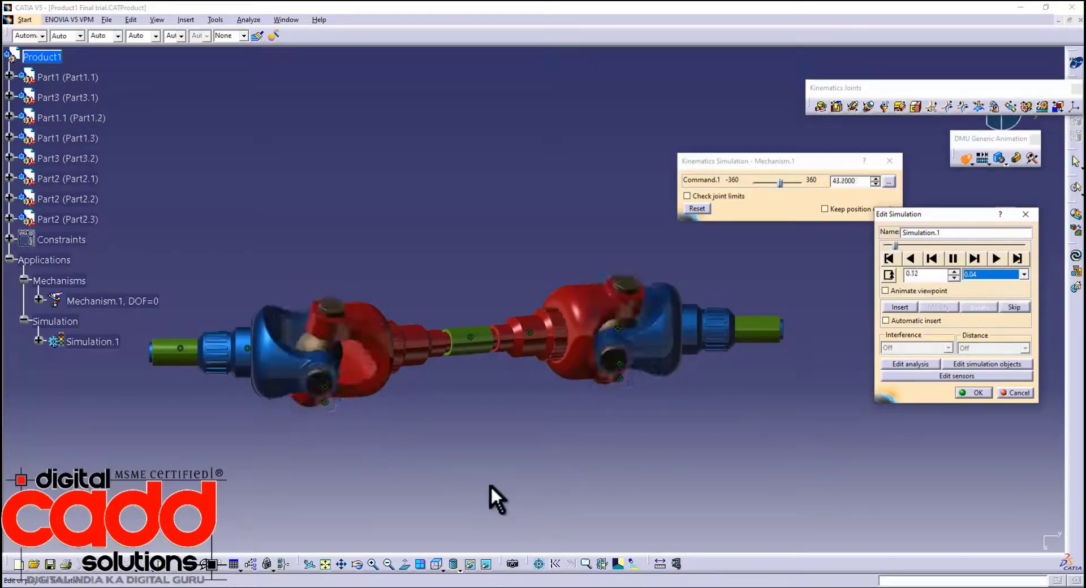
{"action": "left_click", "coordinate": [442, 569]}
{"action": "left_click", "coordinate": [452, 467]}
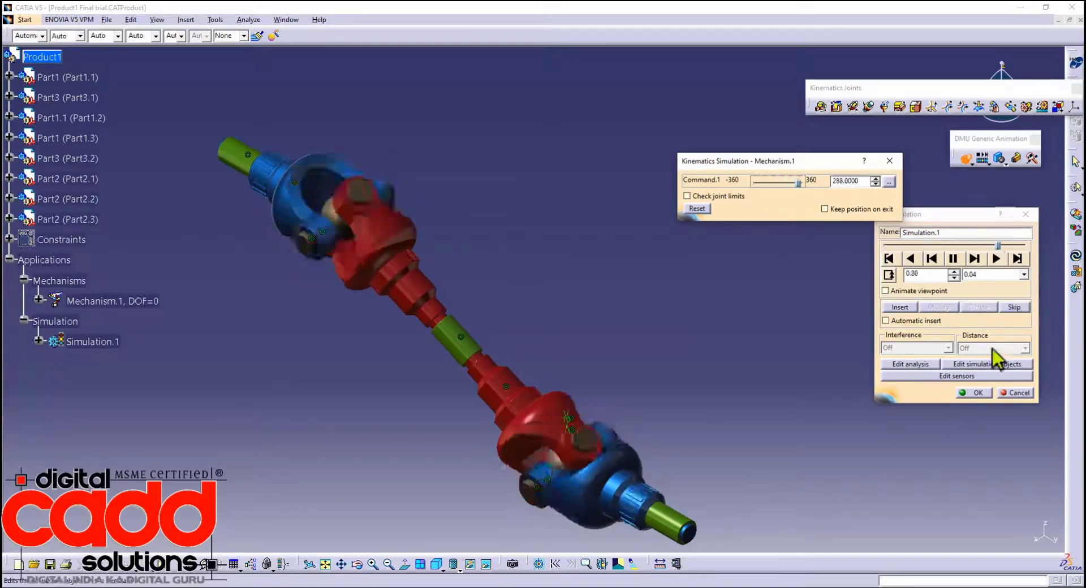
{"action": "left_click", "coordinate": [956, 259]}
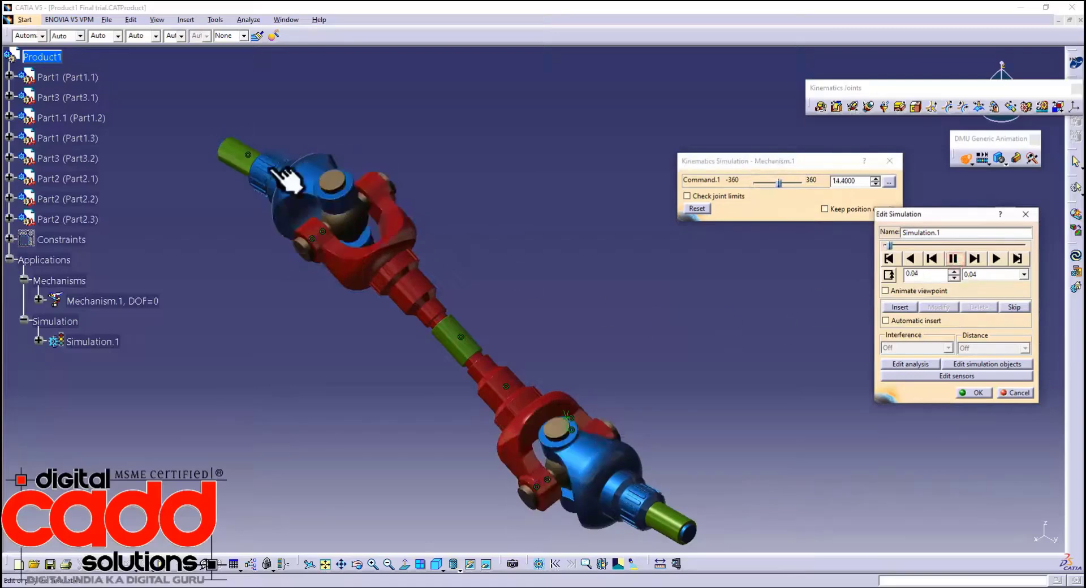
{"action": "middle_click_drag", "start_coordinate": [392, 380], "coordinate": [516, 396]}
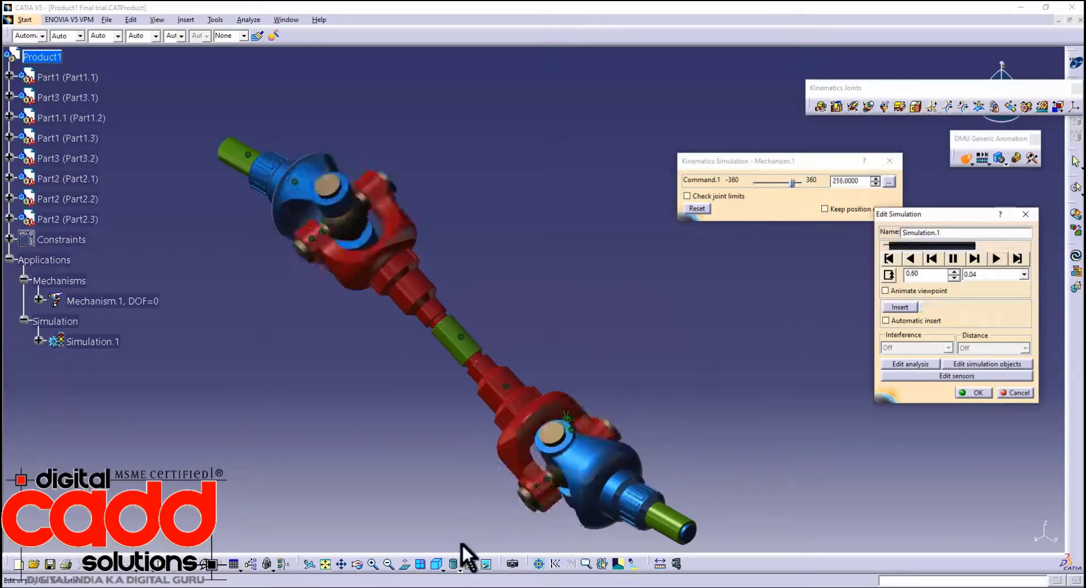
- Display the universal joint assembly in shading with edges
{"action": "left_click", "coordinate": [455, 564]}
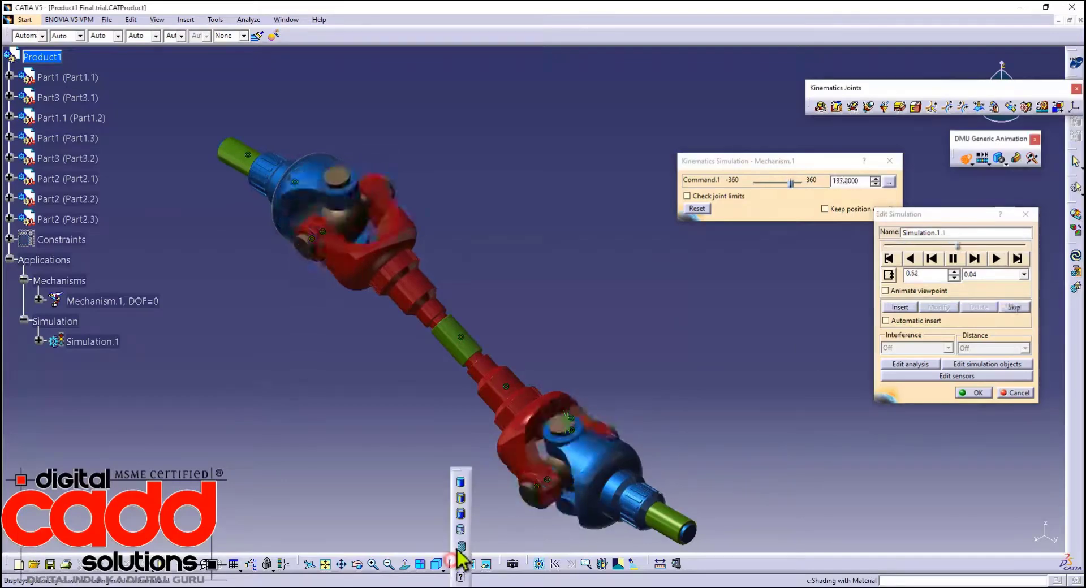
{"action": "left_click", "coordinate": [461, 501]}
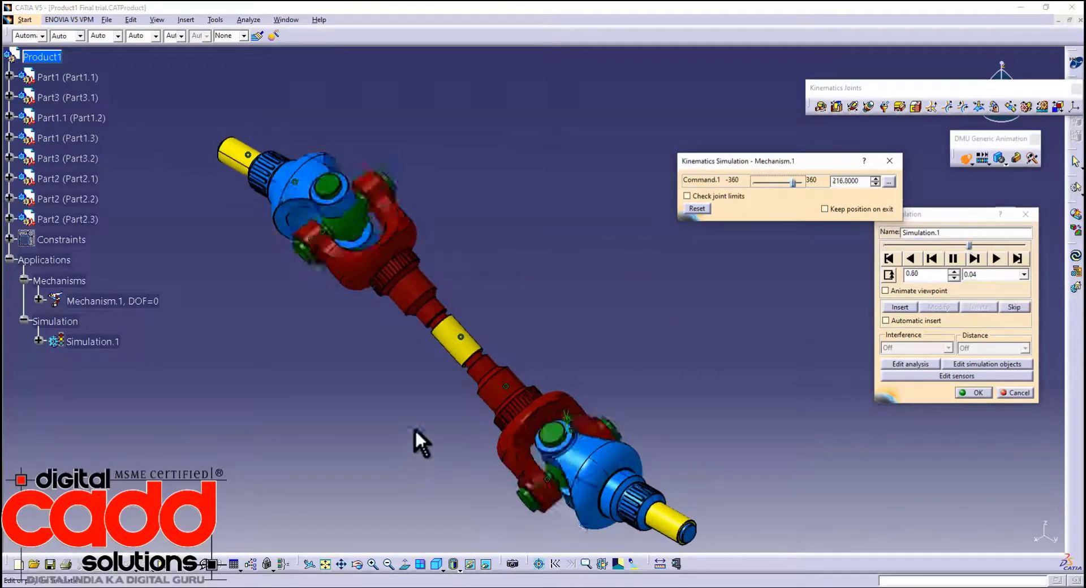
{"action": "middle_click_drag", "start_coordinate": [482, 404], "coordinate": [498, 430]}
{"action": "middle_click_drag", "start_coordinate": [741, 498], "coordinate": [800, 315]}
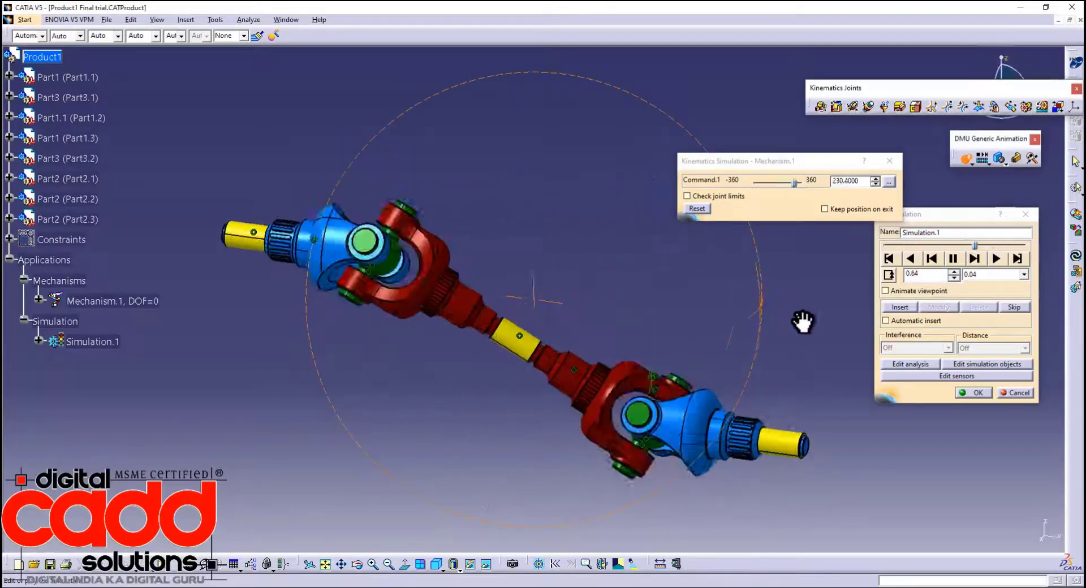
- Accept the Simulation.1 edit and close the Product1 Final trial document
{"action": "left_click", "coordinate": [438, 565]}
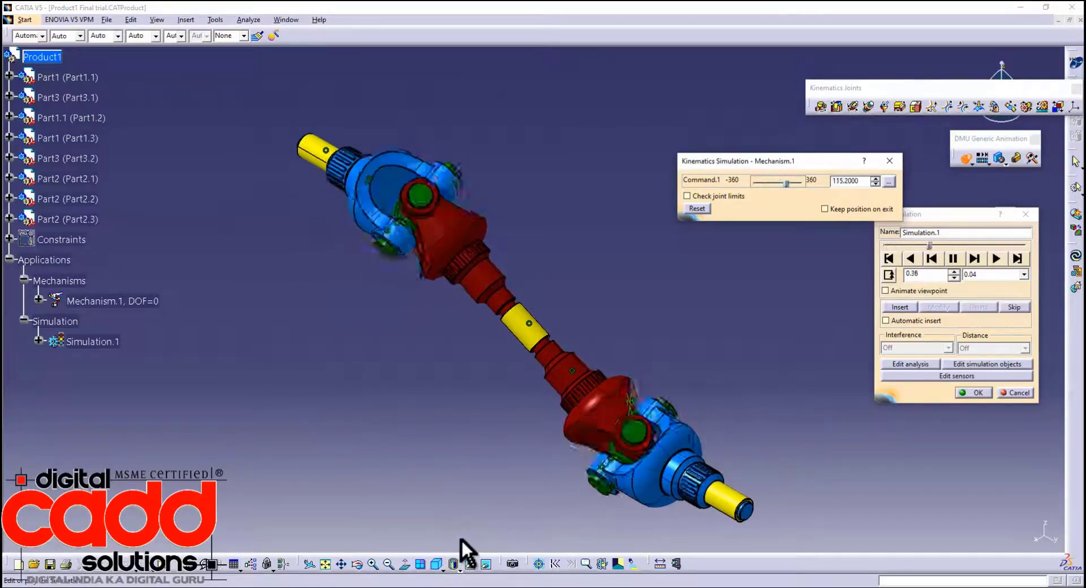
{"action": "left_click", "coordinate": [974, 392]}
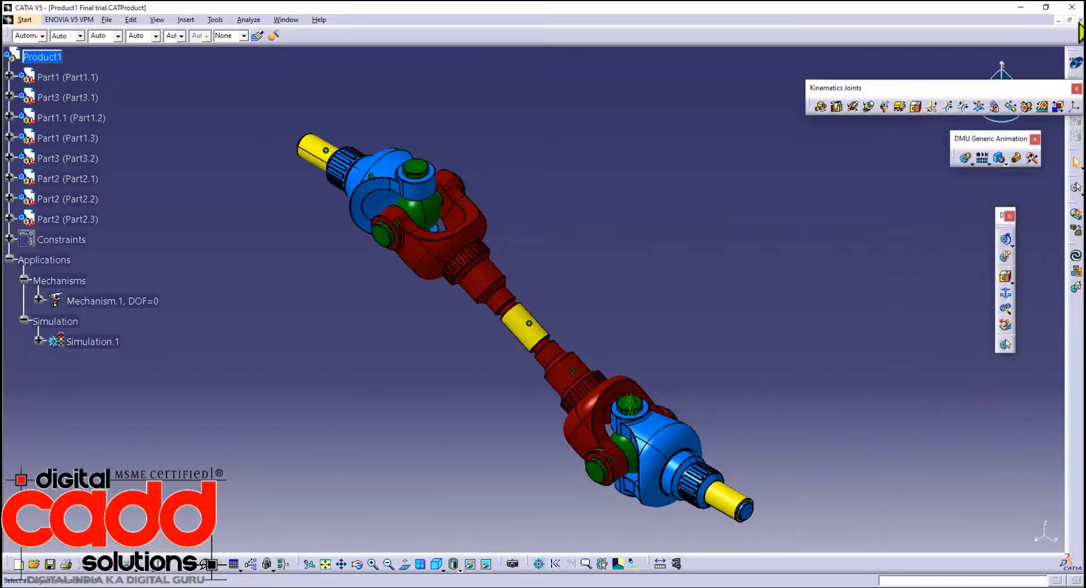
{"action": "left_click", "coordinate": [1080, 20]}
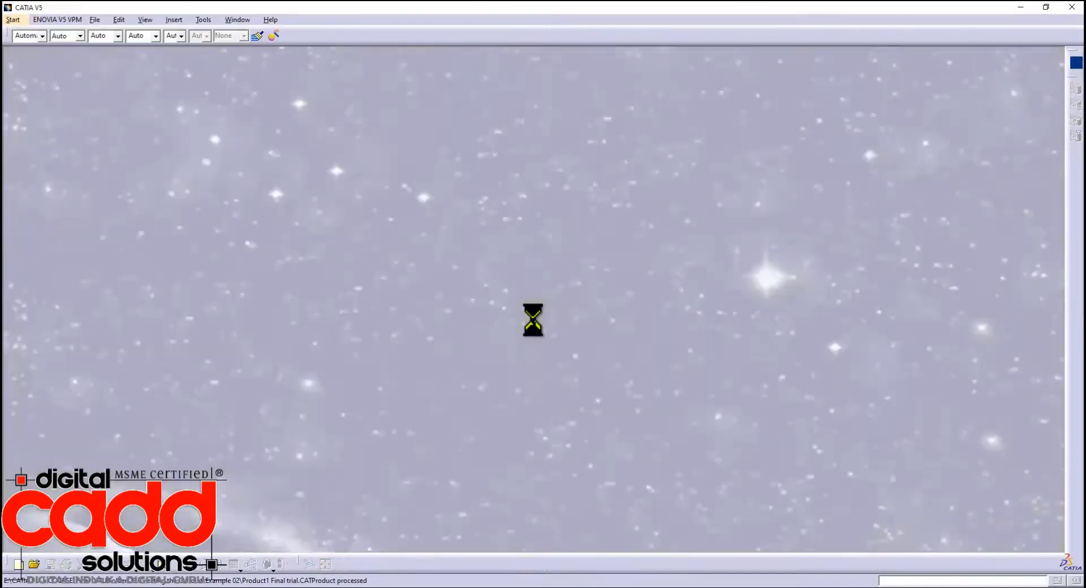
- Open Part 01, Part 02, Part03 and Part05 together from the Example 02 folder and dismiss the missing-file notices
{"action": "left_click", "coordinate": [93, 19]}
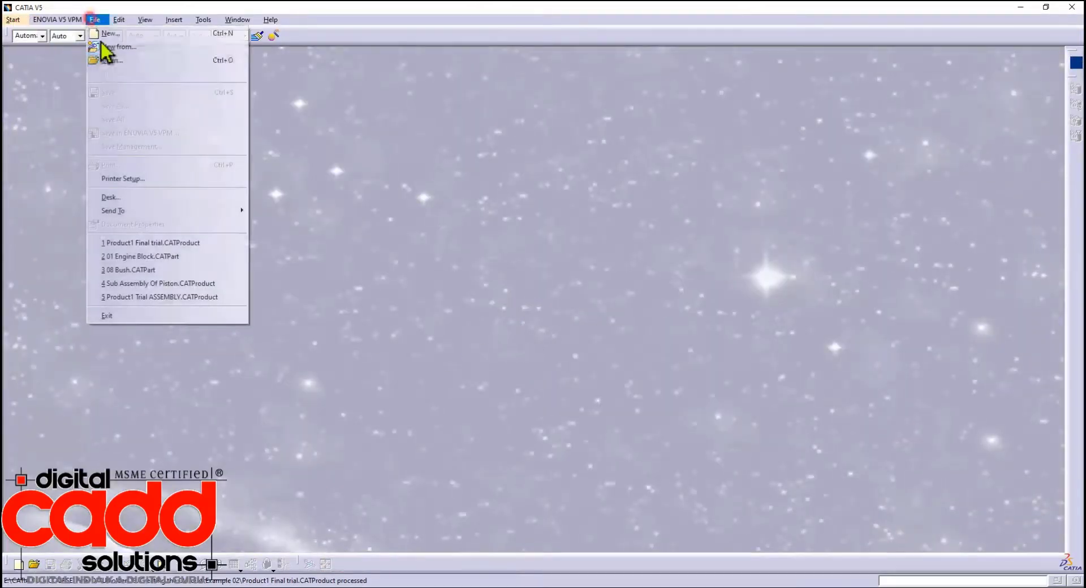
{"action": "left_click", "coordinate": [110, 59]}
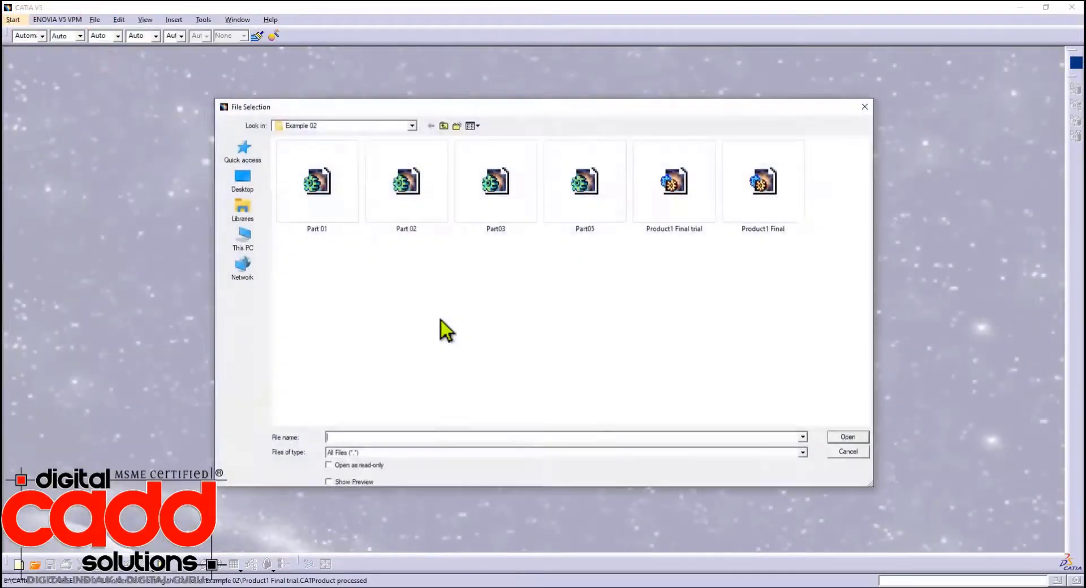
{"action": "left_click", "coordinate": [445, 127]}
{"action": "double_click", "coordinate": [331, 169]}
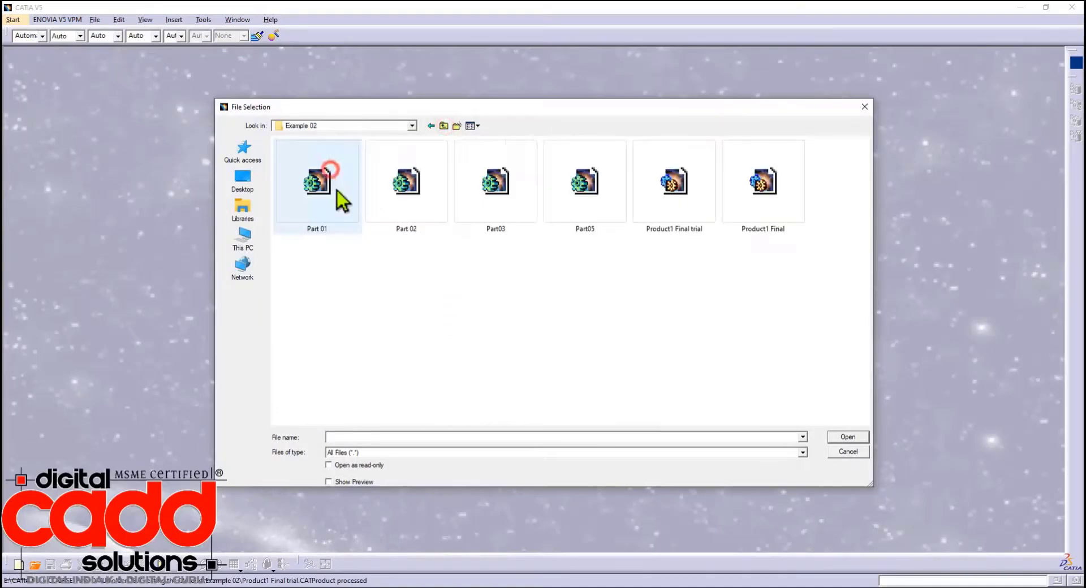
{"action": "left_click", "coordinate": [354, 255]}
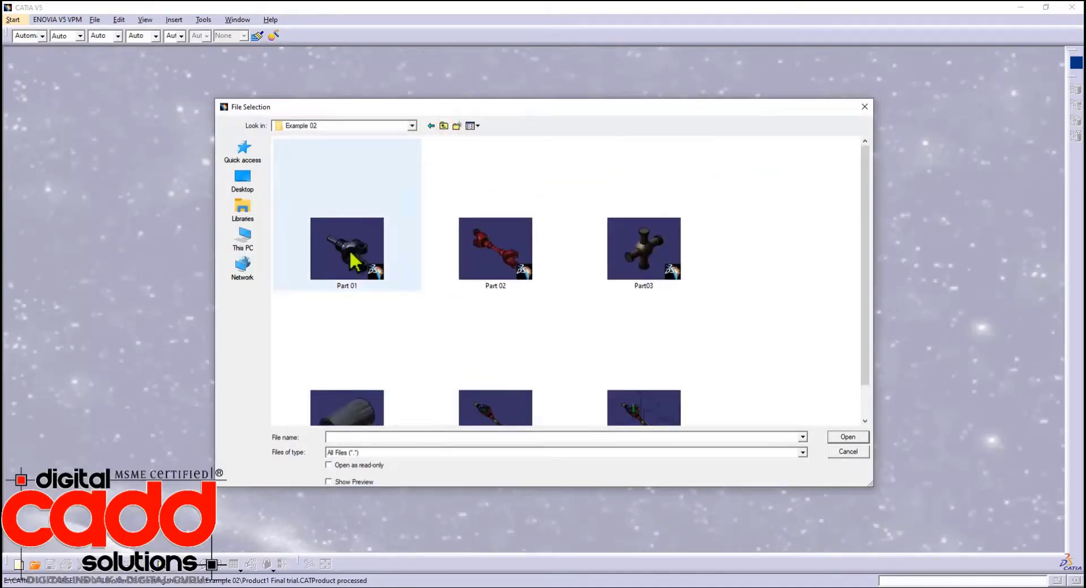
{"action": "left_click", "coordinate": [499, 272], "text": "ctrl"}
{"action": "left_click", "coordinate": [625, 283], "text": "ctrl"}
{"action": "scroll", "coordinate": [566, 350], "scroll_direction": "down", "scroll_amount": 1}
{"action": "left_click", "coordinate": [371, 382], "text": "ctrl"}
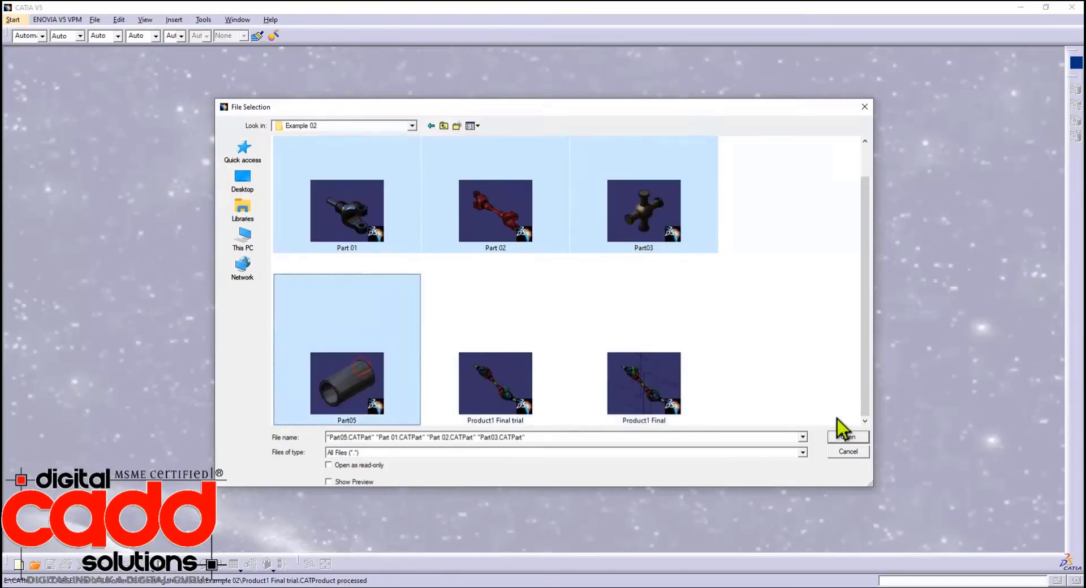
{"action": "left_click", "coordinate": [849, 438]}
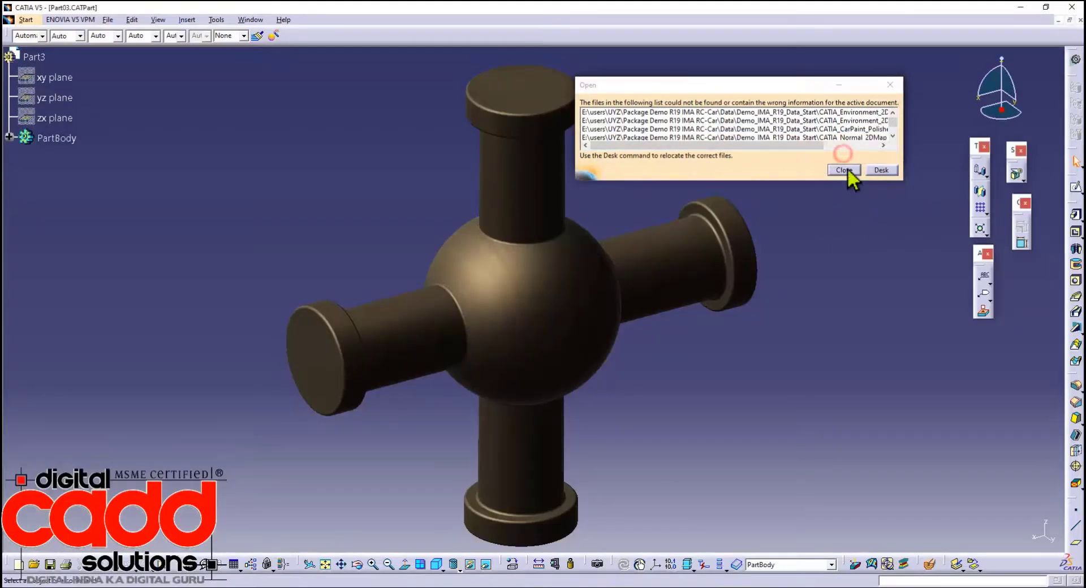
{"action": "left_click", "coordinate": [846, 171]}
{"action": "left_click", "coordinate": [846, 146]}
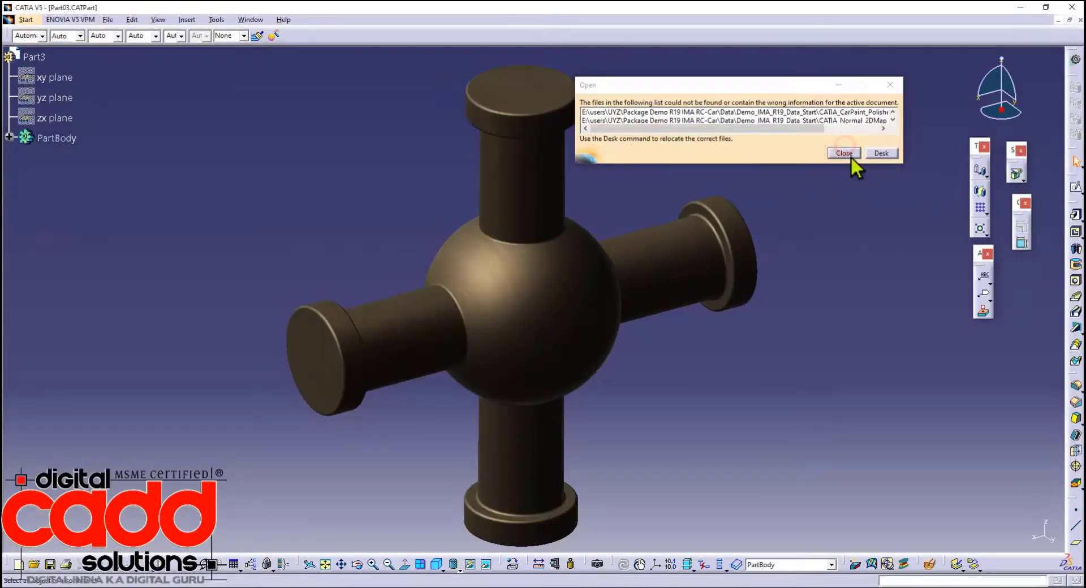
- Review the cross part's Shaft.1 sketch and the definitions of Pad.1, Pad.2, CircPattern.1 and EdgeFillet.1
{"action": "middle_click_drag", "start_coordinate": [728, 366], "coordinate": [633, 373]}
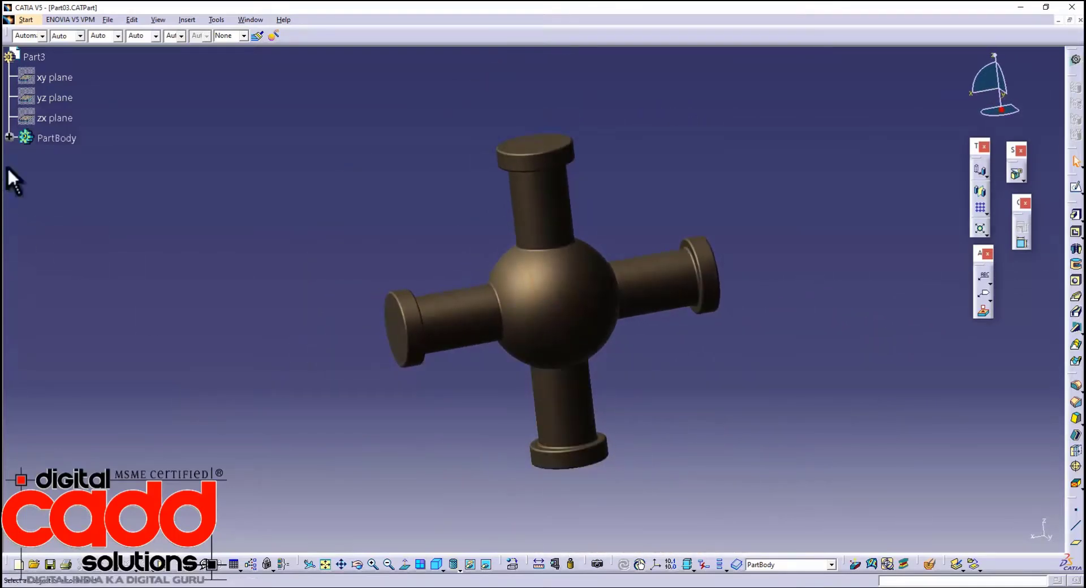
{"action": "left_click", "coordinate": [10, 138]}
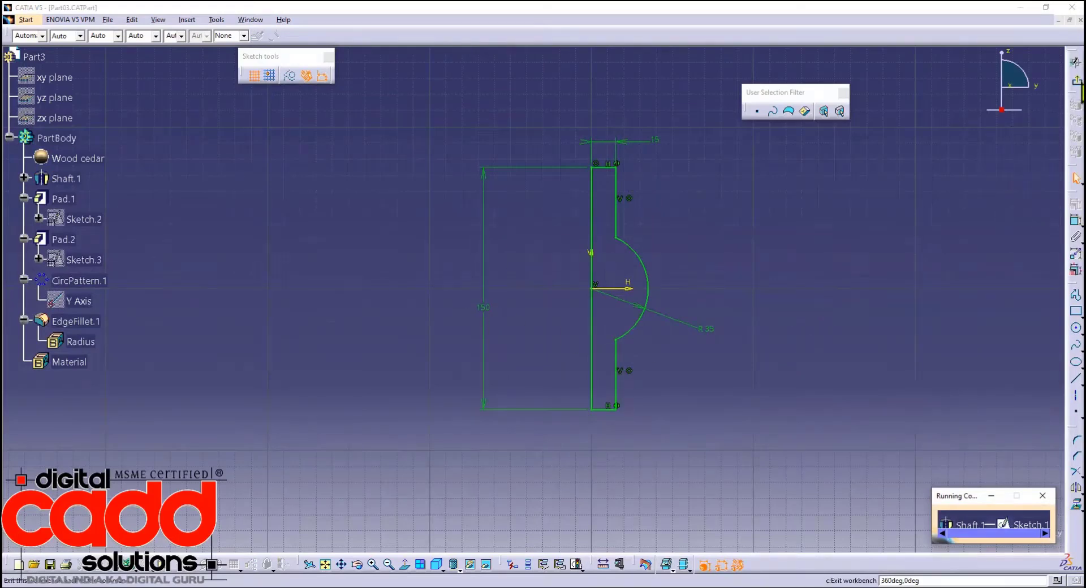
{"action": "left_click", "coordinate": [1080, 83]}
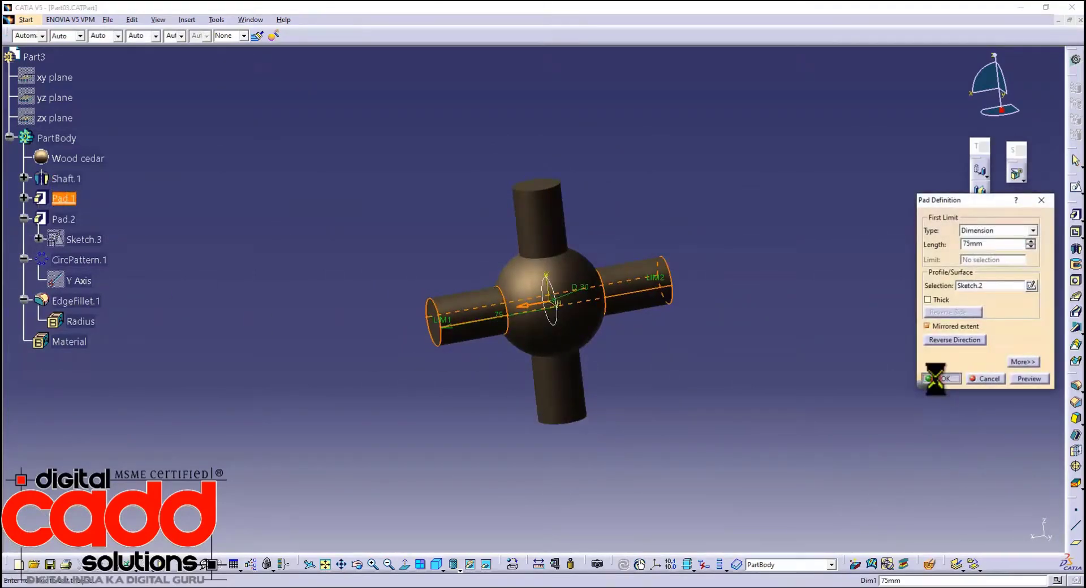
{"action": "left_click", "coordinate": [939, 379]}
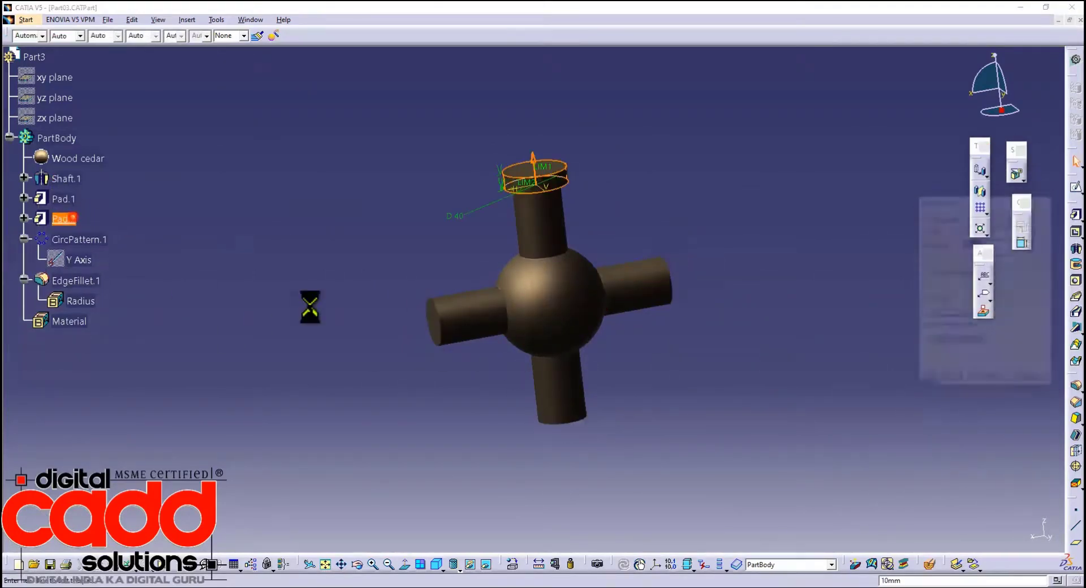
{"action": "left_click", "coordinate": [943, 377]}
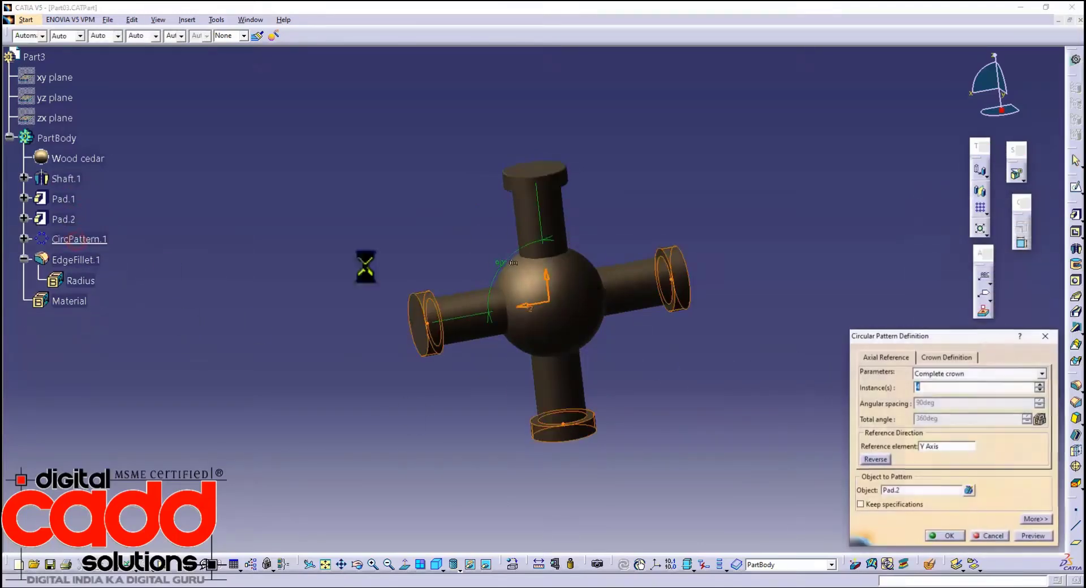
{"action": "left_click", "coordinate": [956, 534]}
{"action": "double_click", "coordinate": [80, 259]}
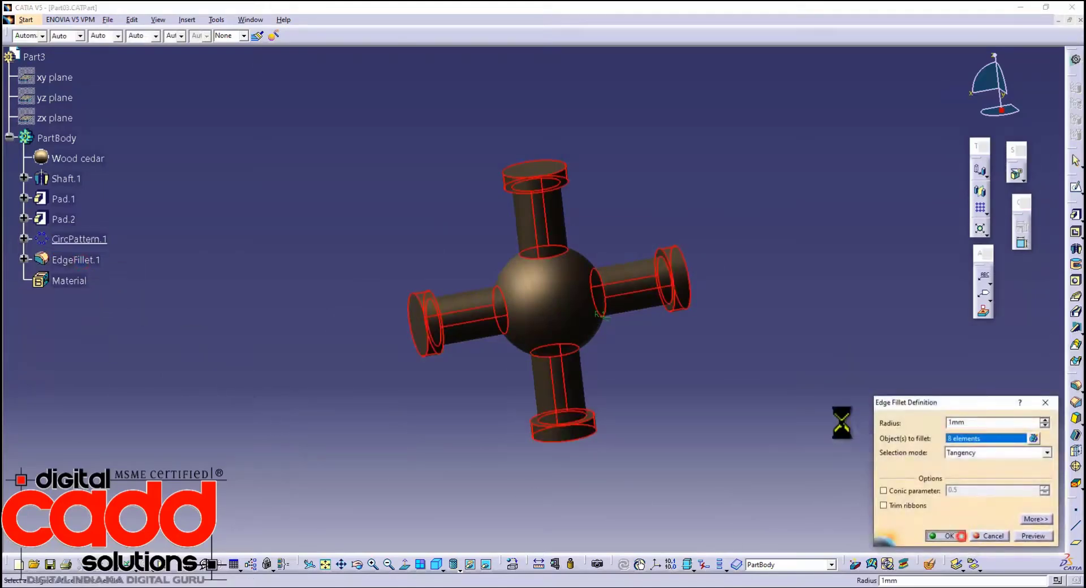
- Switch to Part 02.CATPart and expand its PartBody to inspect the red double-yoke shaft's feature history
{"action": "left_click", "coordinate": [252, 20]}
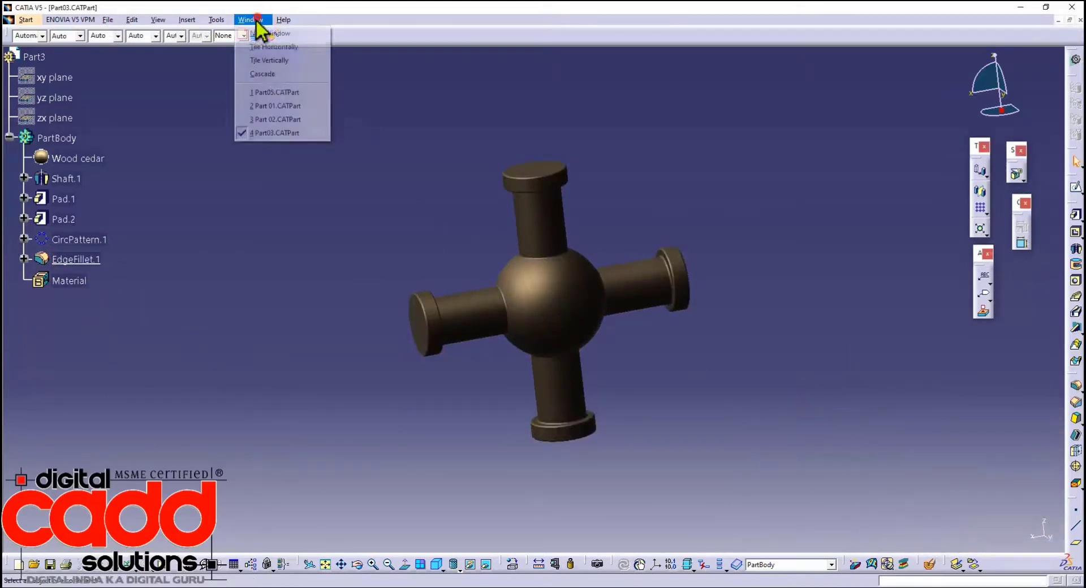
{"action": "middle_click_drag", "start_coordinate": [466, 245], "coordinate": [734, 224]}
{"action": "middle_click_drag", "start_coordinate": [611, 407], "coordinate": [687, 406]}
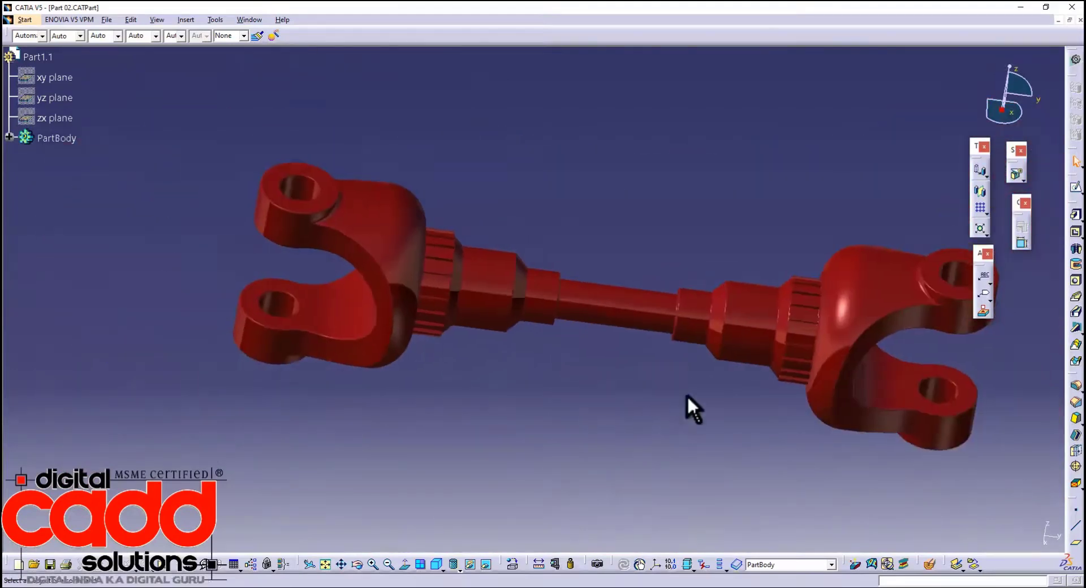
{"action": "left_click", "coordinate": [9, 138]}
{"action": "middle_click_drag", "start_coordinate": [620, 380], "coordinate": [436, 352]}
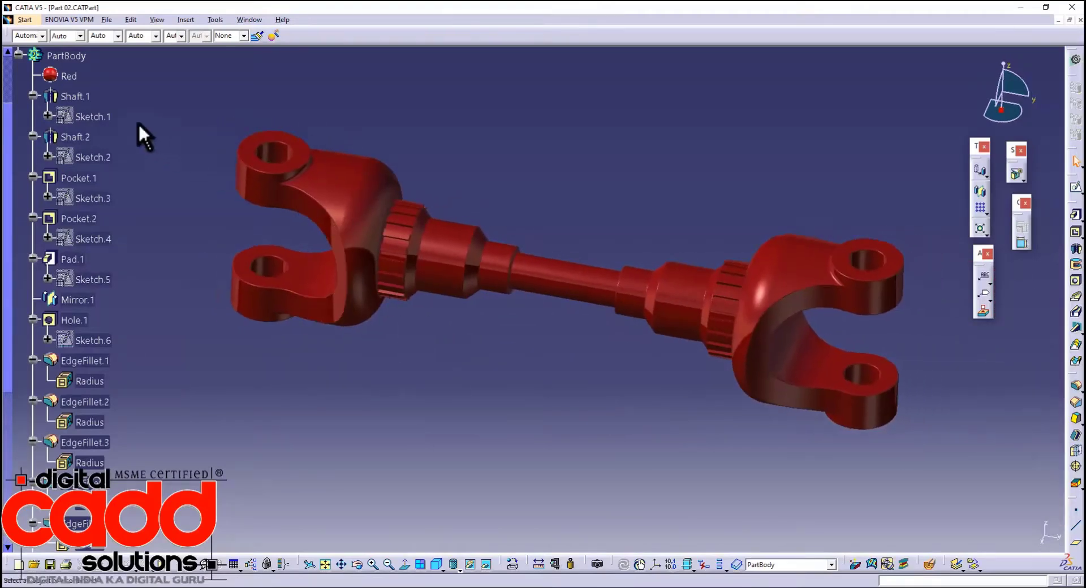
{"action": "mouse_move", "coordinate": [636, 330]}
{"action": "middle_mouse_down"}
{"action": "mouse_move", "coordinate": [578, 378]}
{"action": "mouse_move", "coordinate": [582, 311]}
{"action": "middle_mouse_up"}
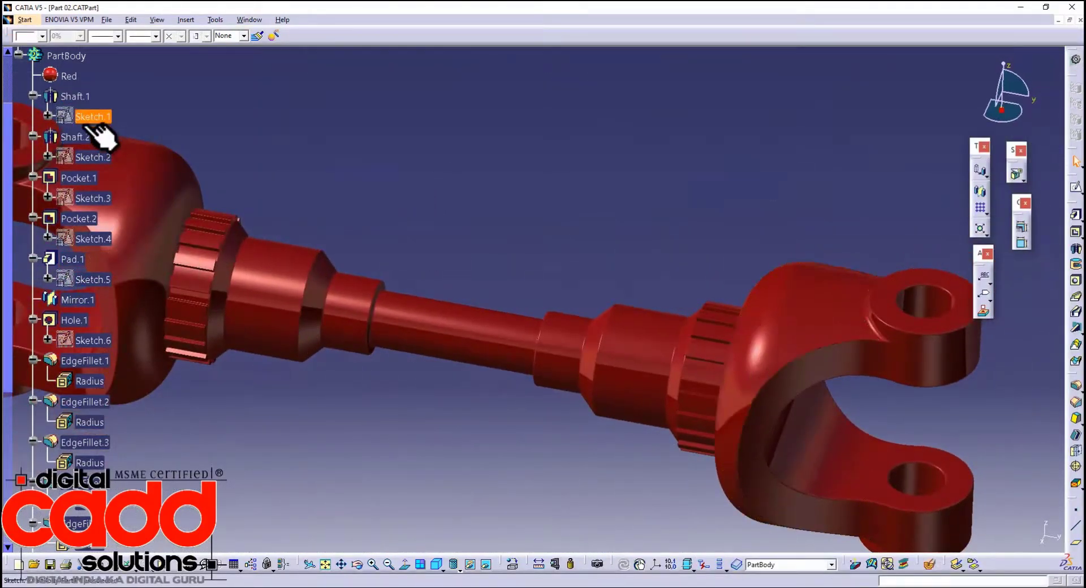
- Review the Shaft.1 and Shaft.2 definitions of the red double-yoke part, accepting both without edits
{"action": "double_click", "coordinate": [75, 97]}
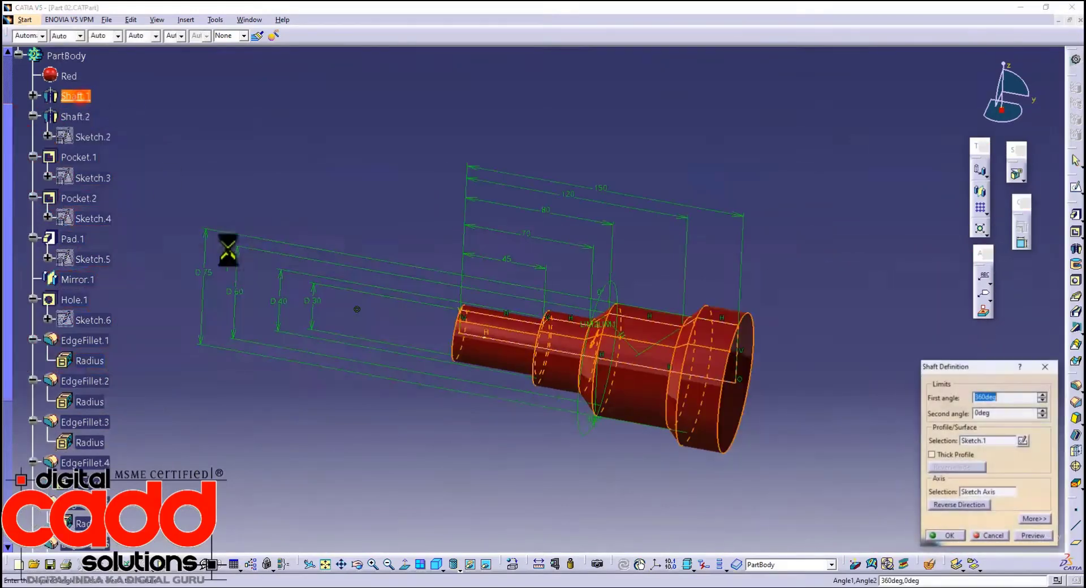
{"action": "left_click", "coordinate": [941, 538]}
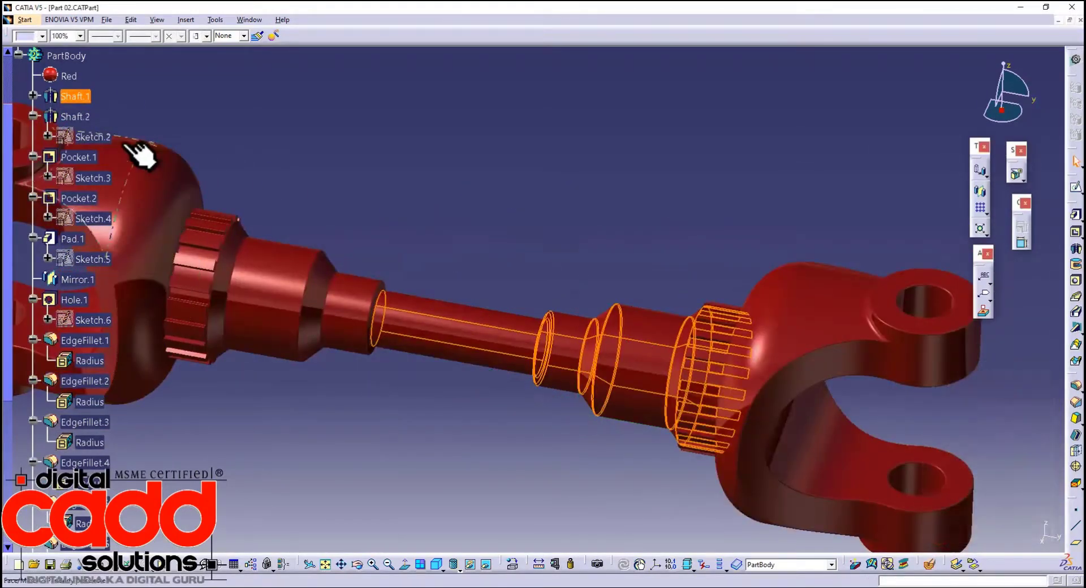
{"action": "double_click", "coordinate": [85, 117]}
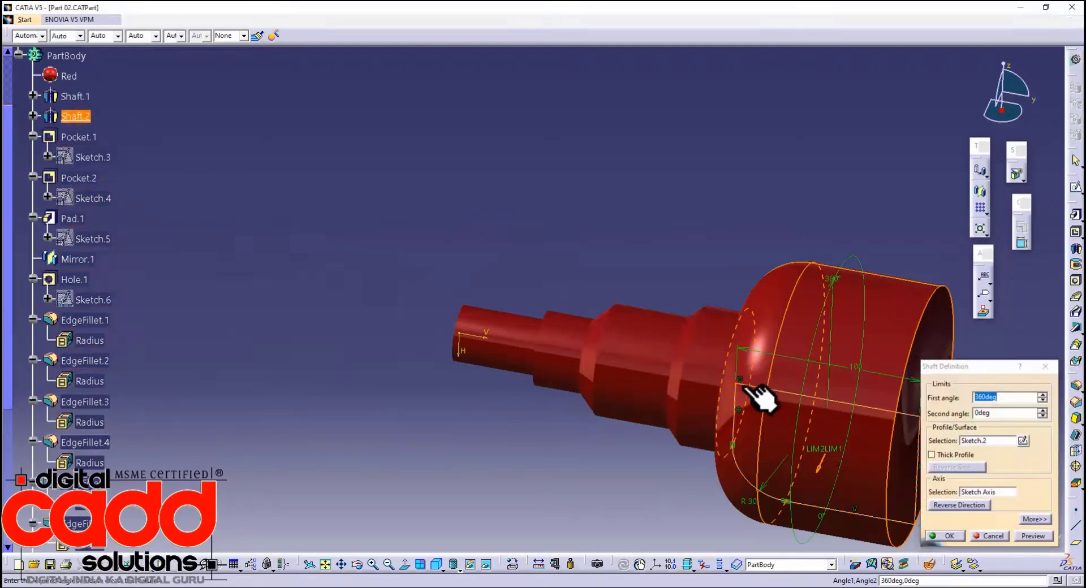
{"action": "left_click", "coordinate": [939, 536]}
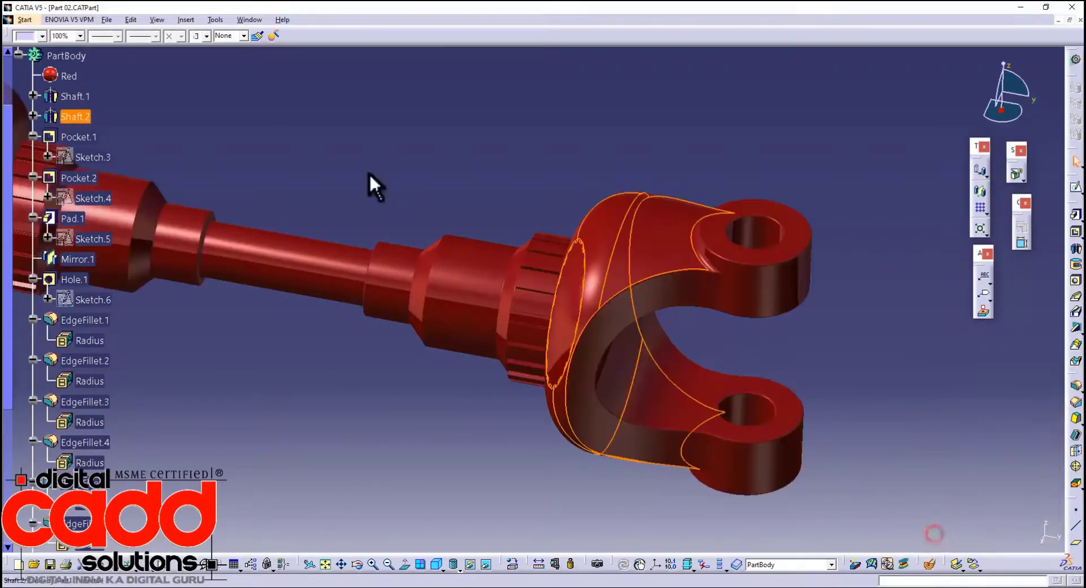
- Review the Pocket.1 definition and the Sketch.4 profile of Pocket.2 on the red double-yoke shaft, without edits
{"action": "double_click", "coordinate": [106, 136]}
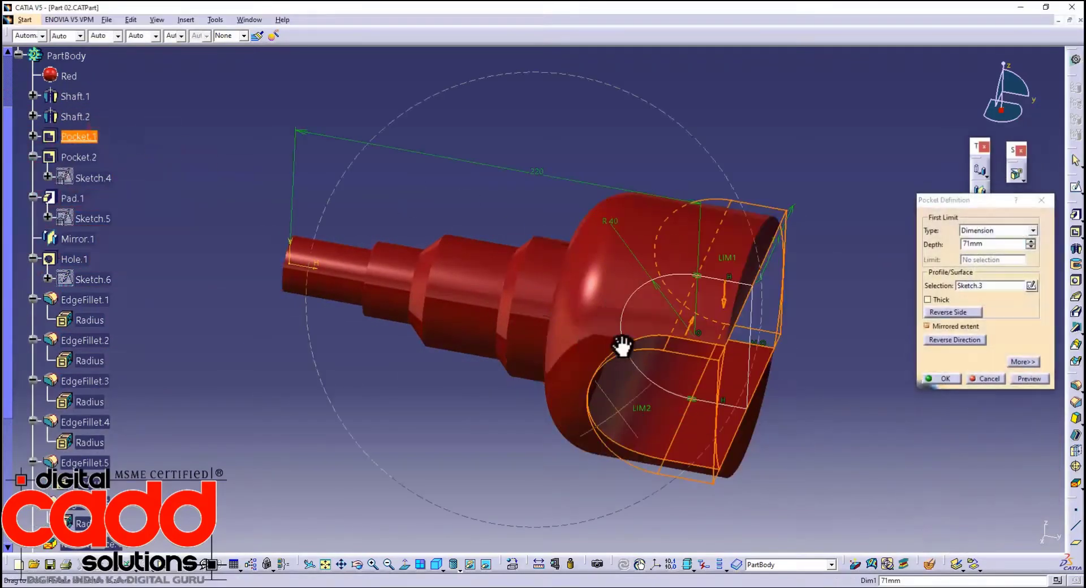
{"action": "left_click", "coordinate": [953, 378]}
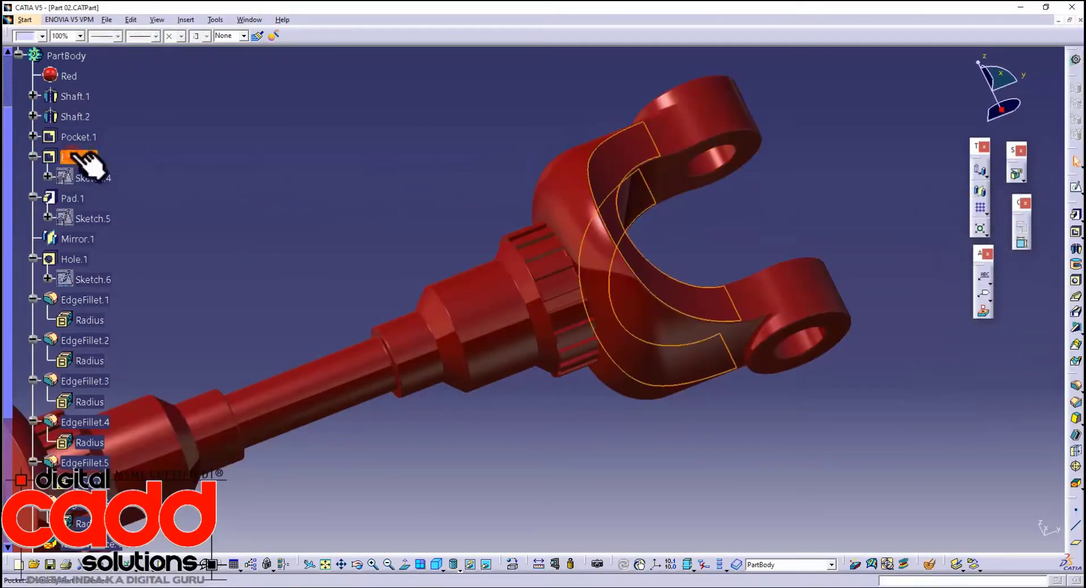
{"action": "double_click", "coordinate": [72, 157]}
{"action": "mouse_move", "coordinate": [715, 285]}
{"action": "middle_mouse_down"}
{"action": "mouse_move", "coordinate": [529, 464]}
{"action": "mouse_move", "coordinate": [645, 236]}
{"action": "middle_mouse_up"}
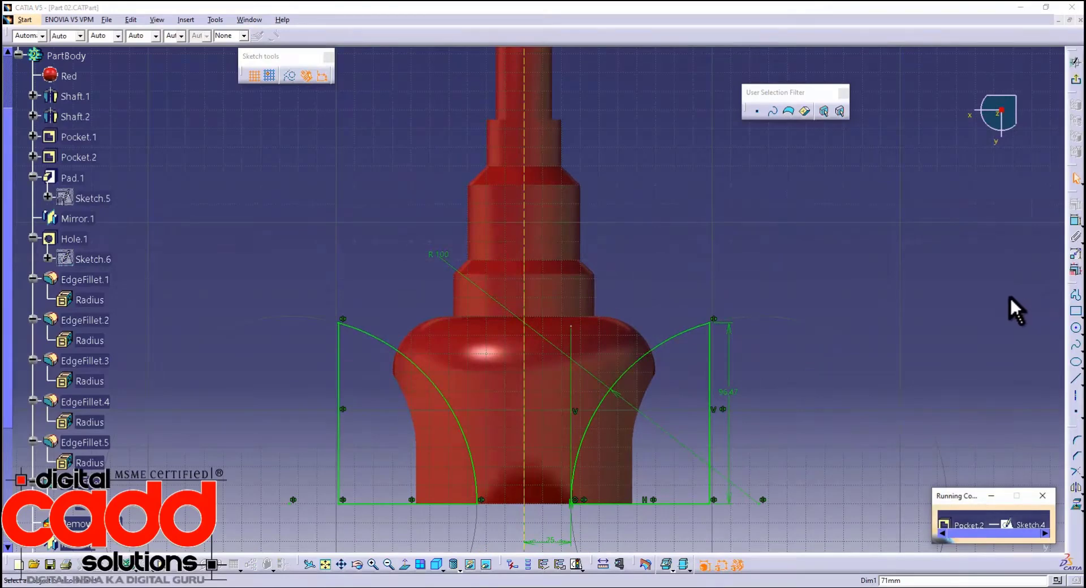
{"action": "left_click", "coordinate": [1075, 82]}
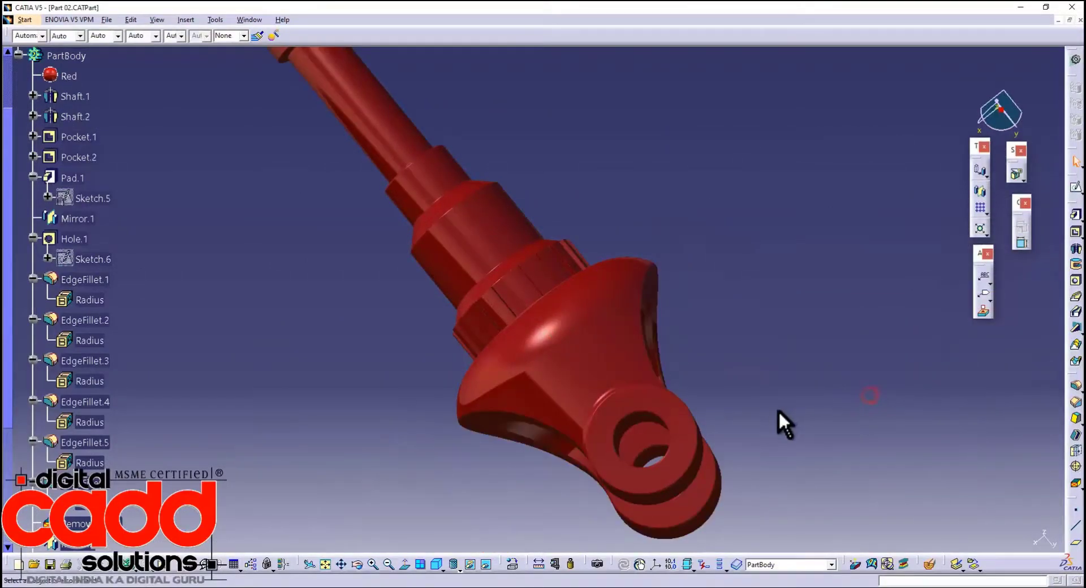
- Review the Mirror.1 and Hole.1 definitions in Part 02 without edits, and inspect the yokes at both ends of the shaft
{"action": "middle_click_drag", "start_coordinate": [708, 430], "coordinate": [694, 333]}
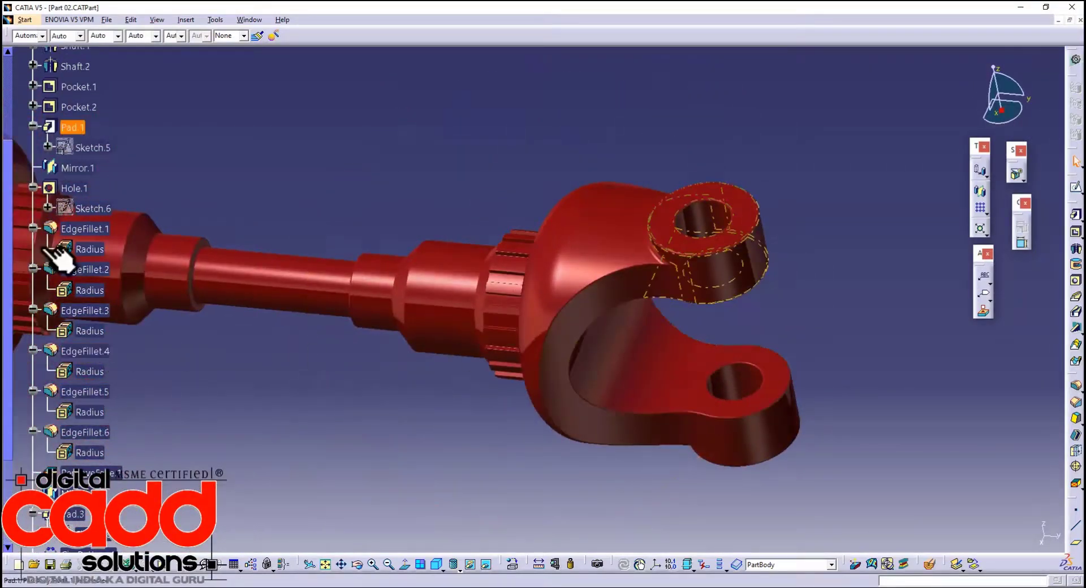
{"action": "middle_click_drag", "start_coordinate": [430, 407], "coordinate": [628, 404]}
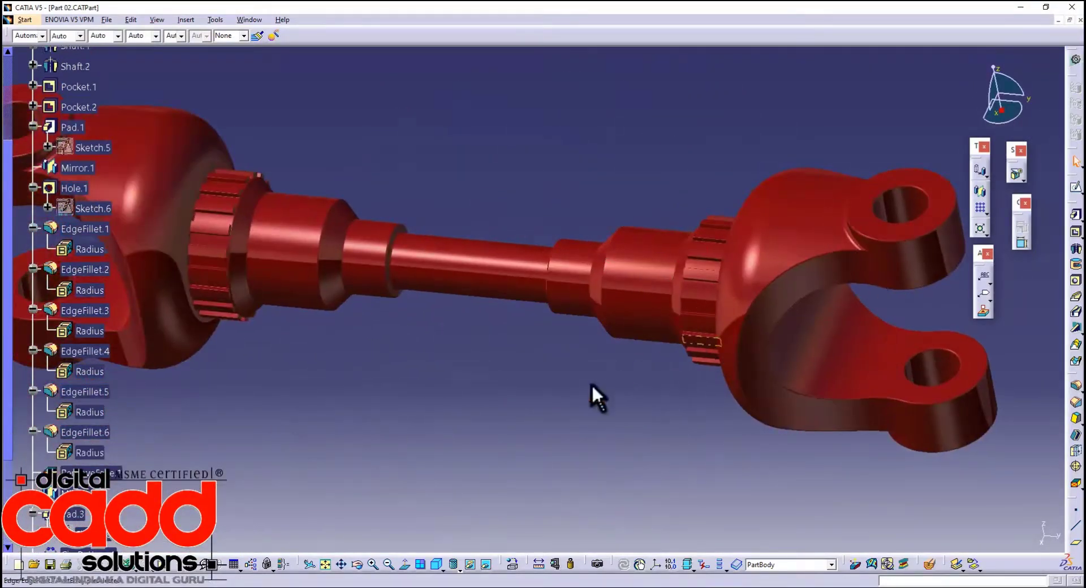
{"action": "double_click", "coordinate": [86, 169]}
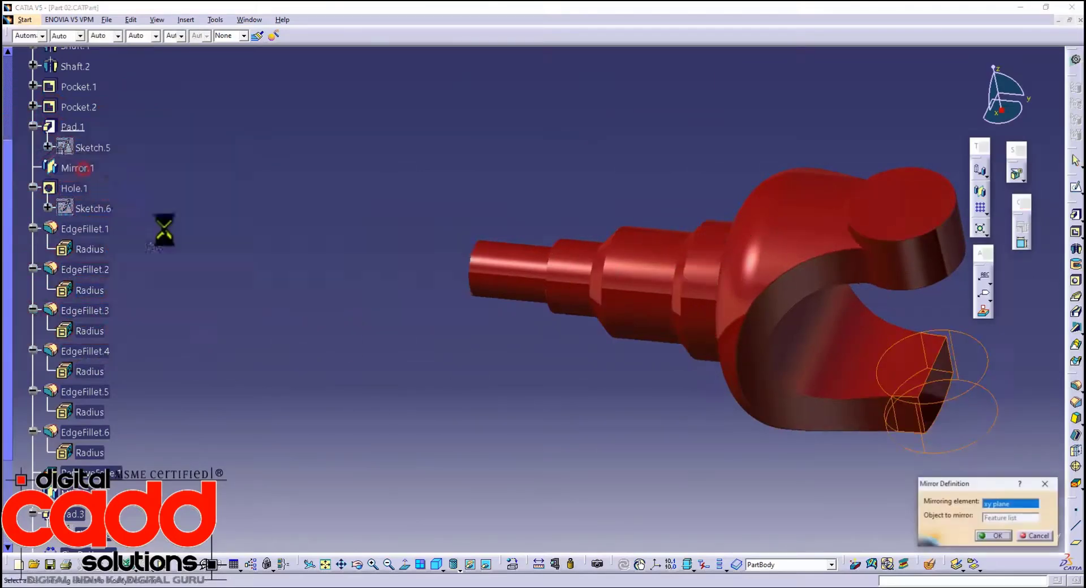
{"action": "left_click", "coordinate": [993, 535]}
{"action": "double_click", "coordinate": [67, 191]}
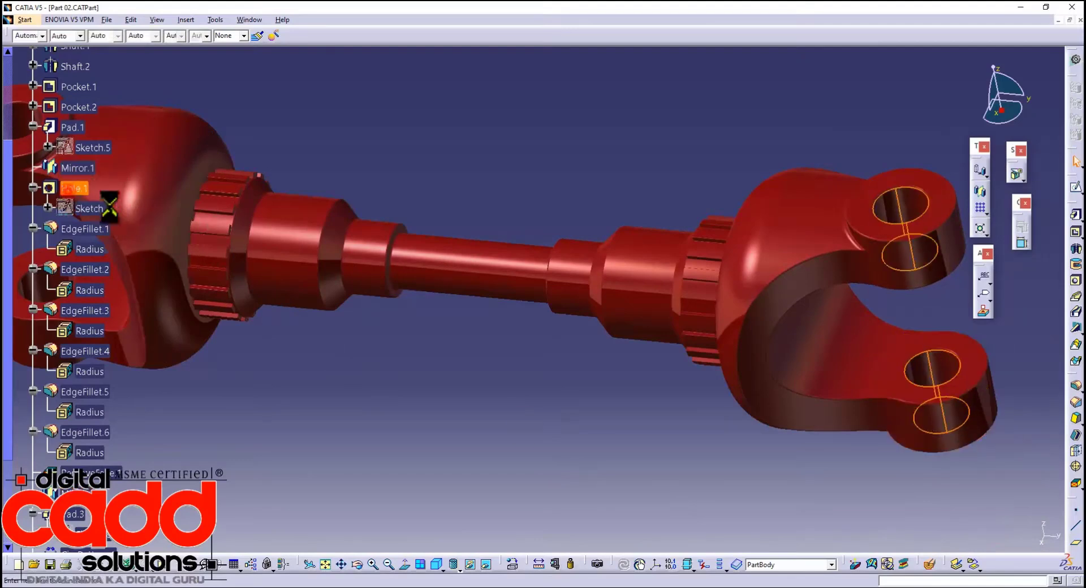
{"action": "left_click", "coordinate": [948, 537]}
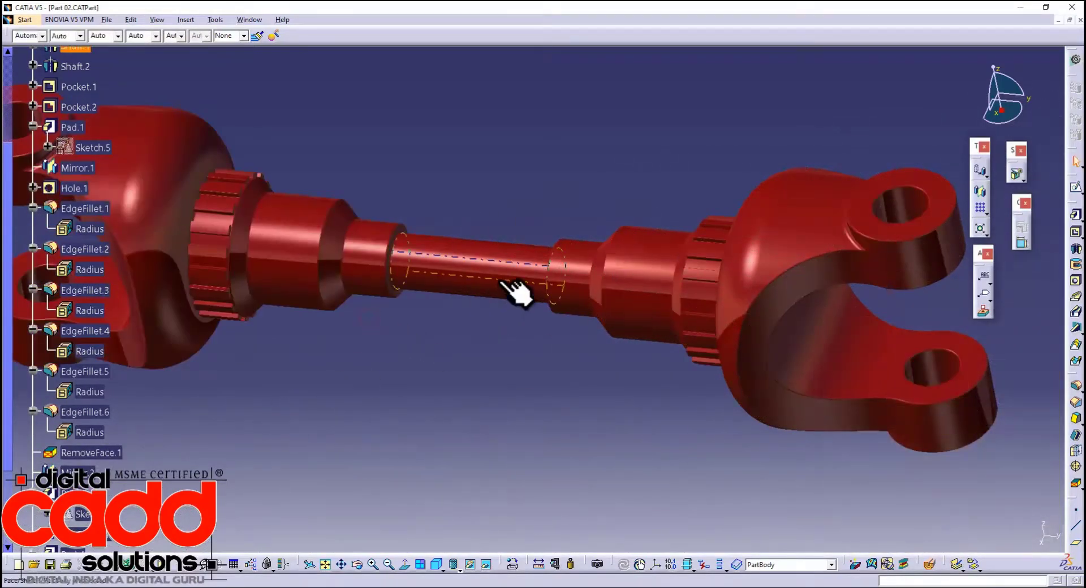
{"action": "middle_click_drag", "start_coordinate": [566, 339], "coordinate": [567, 260]}
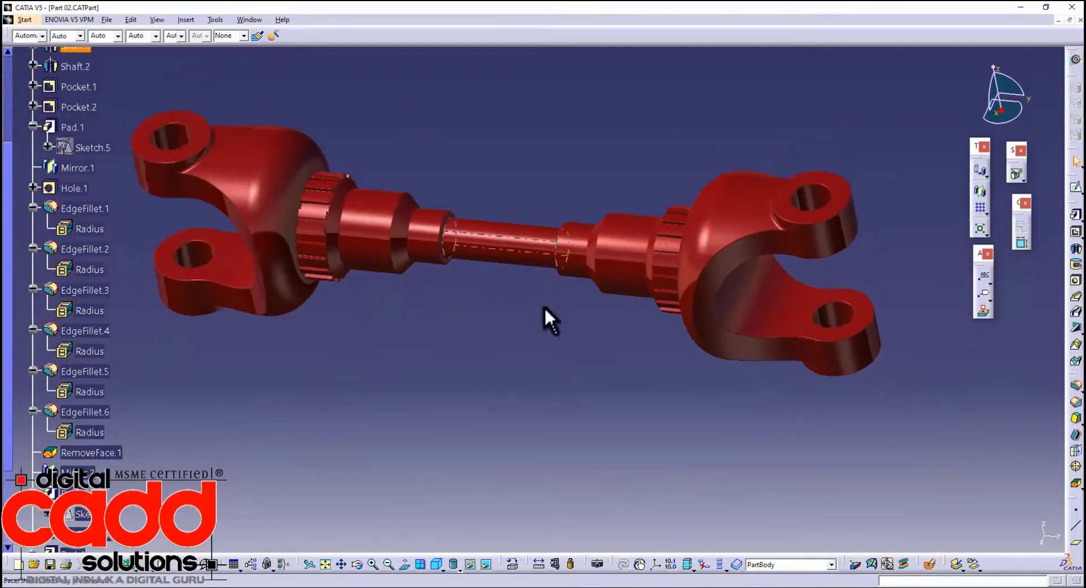
{"action": "middle_click_drag", "start_coordinate": [564, 365], "coordinate": [594, 339]}
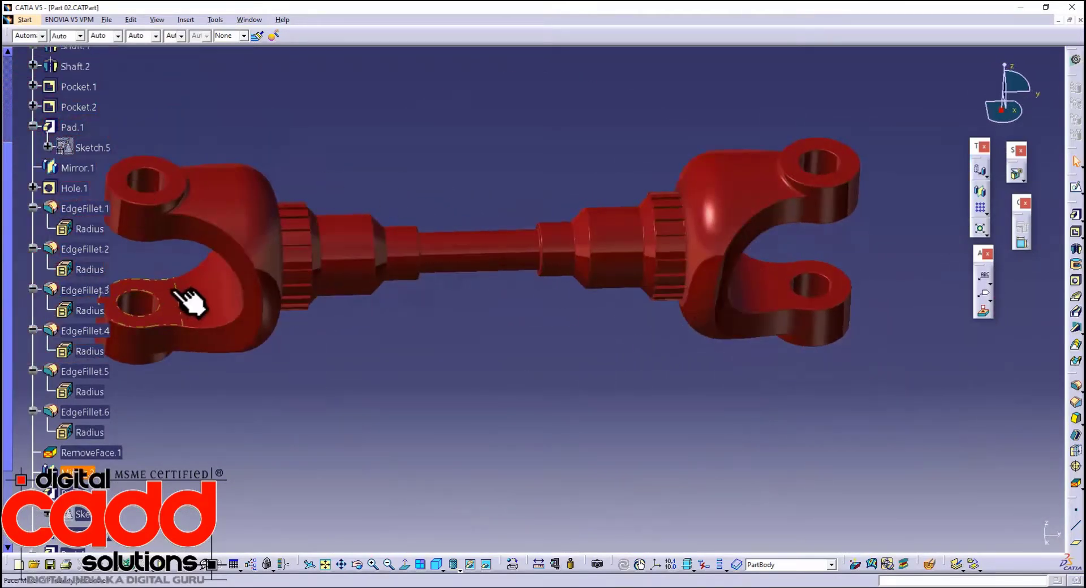
{"action": "middle_click_drag", "start_coordinate": [627, 332], "coordinate": [512, 345]}
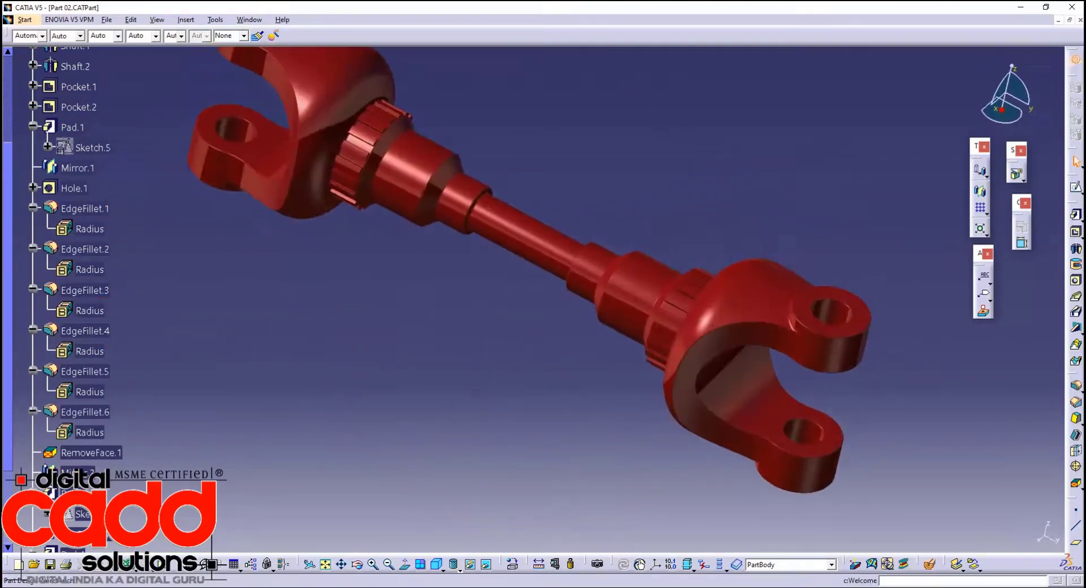
- Close Part 02 and Part03, saving the changes to both
{"action": "left_click", "coordinate": [1081, 19]}
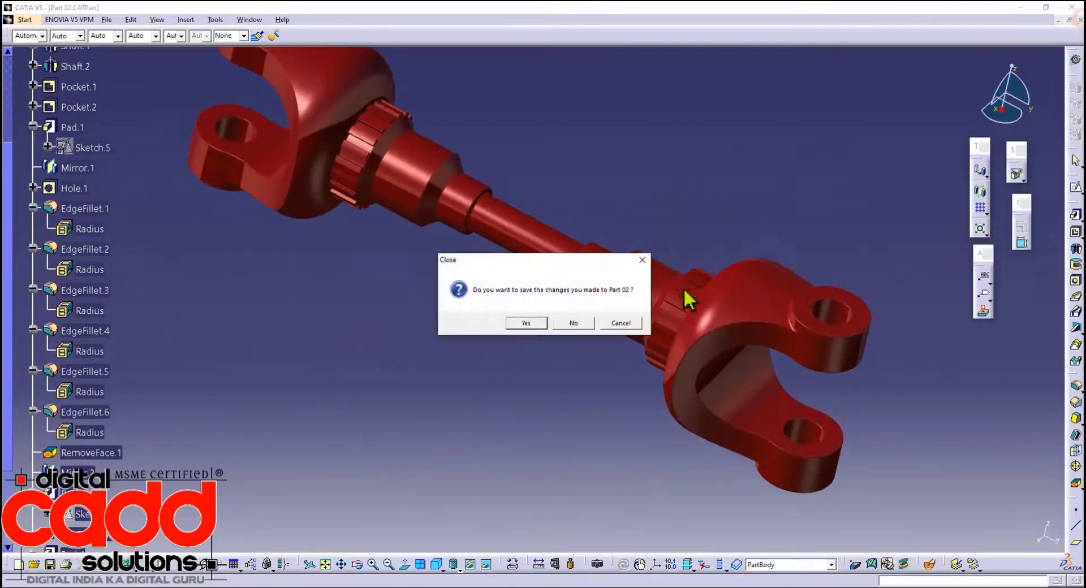
{"action": "left_click", "coordinate": [525, 326]}
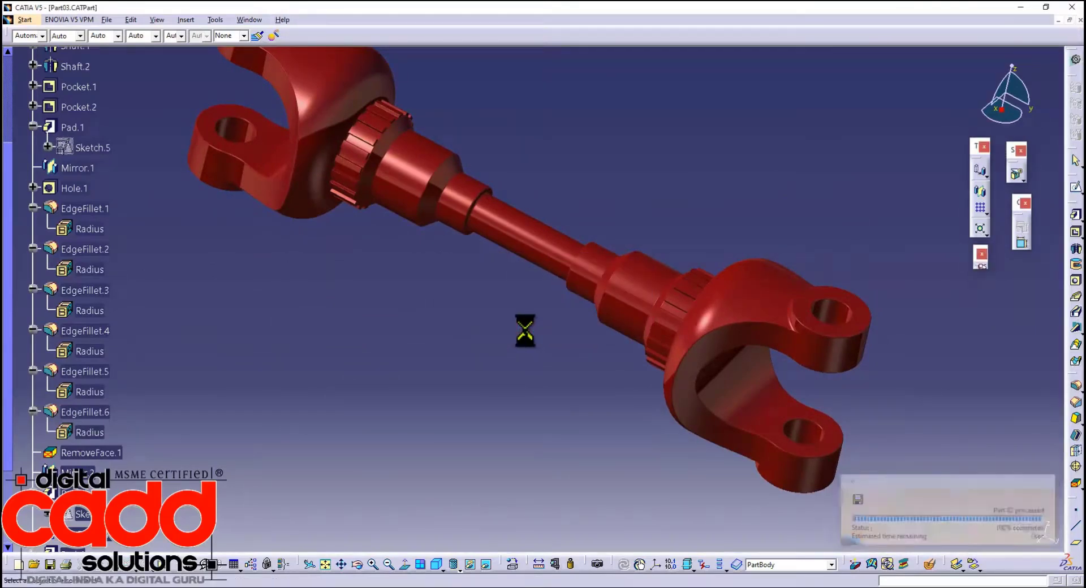
{"action": "left_click", "coordinate": [1081, 19]}
{"action": "left_click", "coordinate": [533, 322]}
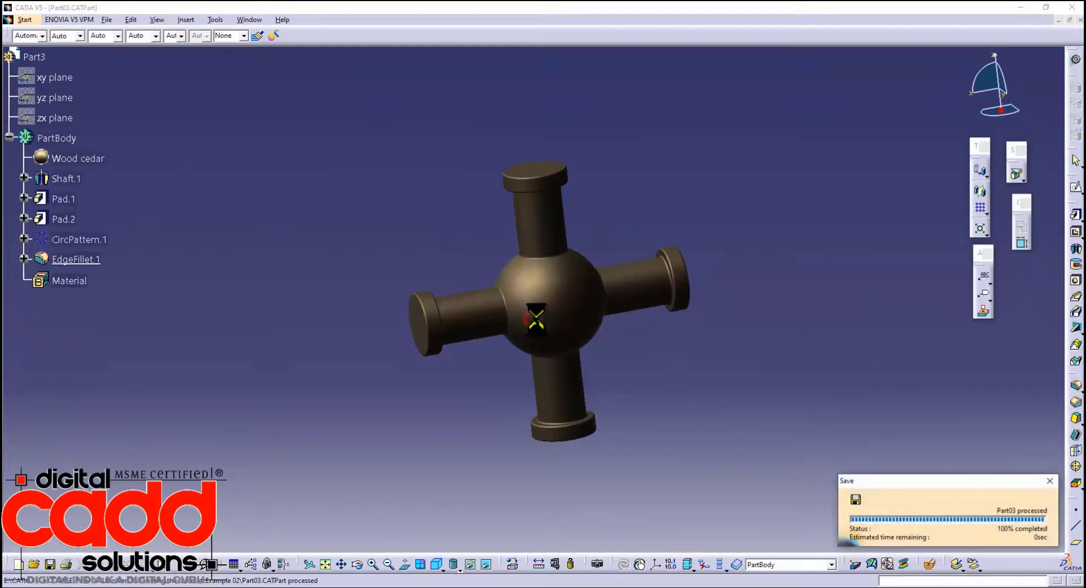
- Examine the black single-yoke shaft in Part 01 from several angles, including its fork, grooved collar and stub shaft
{"action": "middle_click_drag", "start_coordinate": [475, 182], "coordinate": [479, 242]}
{"action": "middle_click_drag", "start_coordinate": [478, 241], "coordinate": [488, 181], "text": "ctrl"}
{"action": "middle_click_drag", "start_coordinate": [499, 320], "coordinate": [680, 244]}
{"action": "middle_click_drag", "start_coordinate": [572, 322], "coordinate": [617, 357]}
{"action": "middle_click_drag", "start_coordinate": [618, 358], "coordinate": [613, 296], "text": "ctrl"}
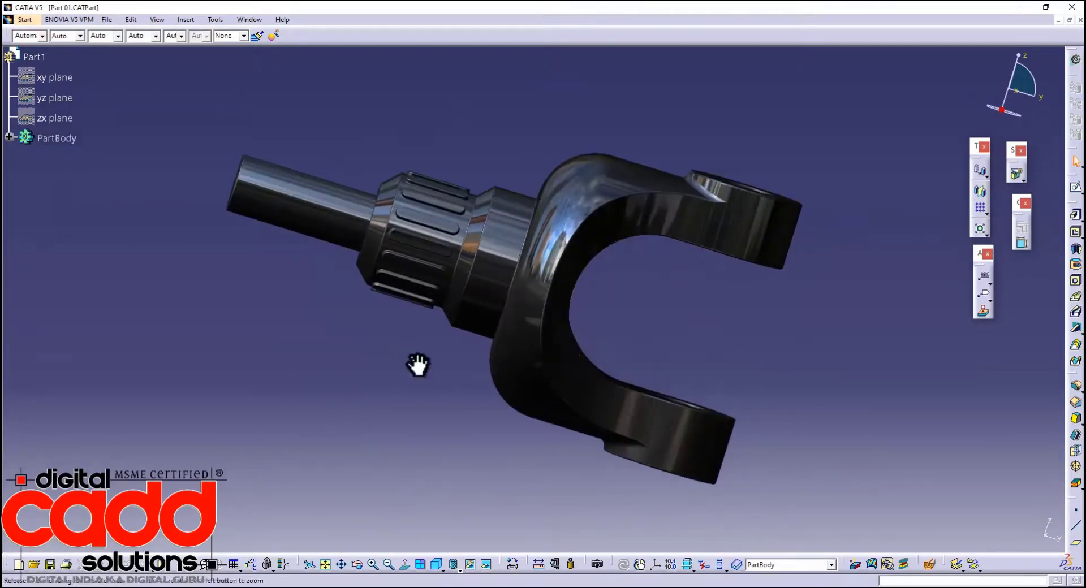
{"action": "middle_click_drag", "start_coordinate": [413, 364], "coordinate": [565, 429]}
{"action": "mouse_move", "coordinate": [708, 289]}
{"action": "middle_mouse_down"}
{"action": "mouse_move", "coordinate": [650, 300]}
{"action": "mouse_move", "coordinate": [724, 284]}
{"action": "middle_mouse_up"}
{"action": "middle_click_drag", "start_coordinate": [455, 401], "coordinate": [547, 372]}
{"action": "middle_click_drag", "start_coordinate": [548, 372], "coordinate": [485, 527], "text": "ctrl"}
{"action": "middle_click_drag", "start_coordinate": [552, 308], "coordinate": [492, 265]}
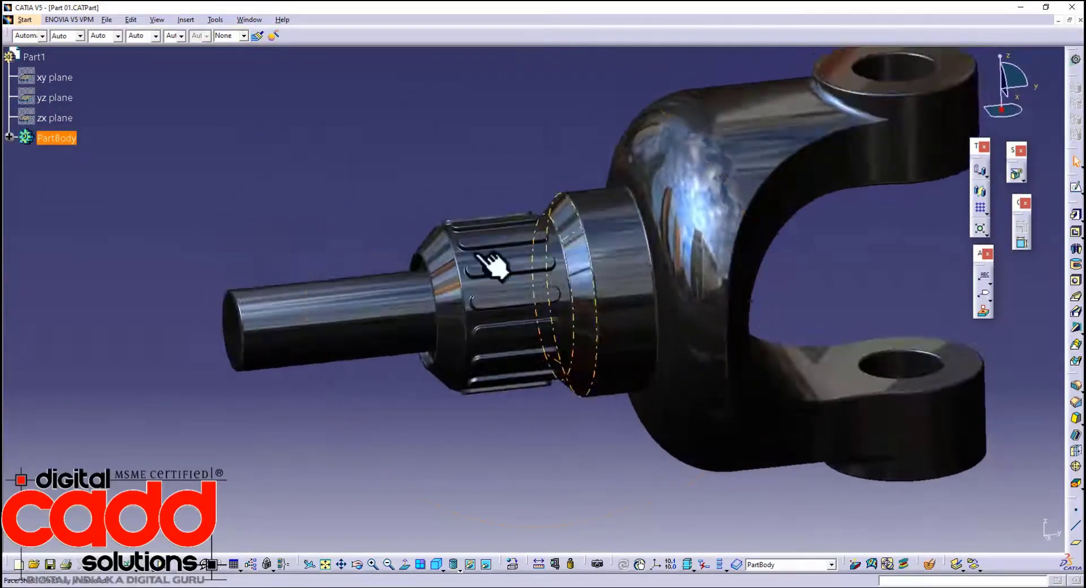
- Switch to Part05.CATPart and review the tube's Pad.1 definition and Sketch.1 profile without edits
{"action": "left_click", "coordinate": [254, 22]}
{"action": "left_click", "coordinate": [295, 96]}
{"action": "middle_click_drag", "start_coordinate": [560, 386], "coordinate": [567, 331]}
{"action": "double_click", "coordinate": [424, 274]}
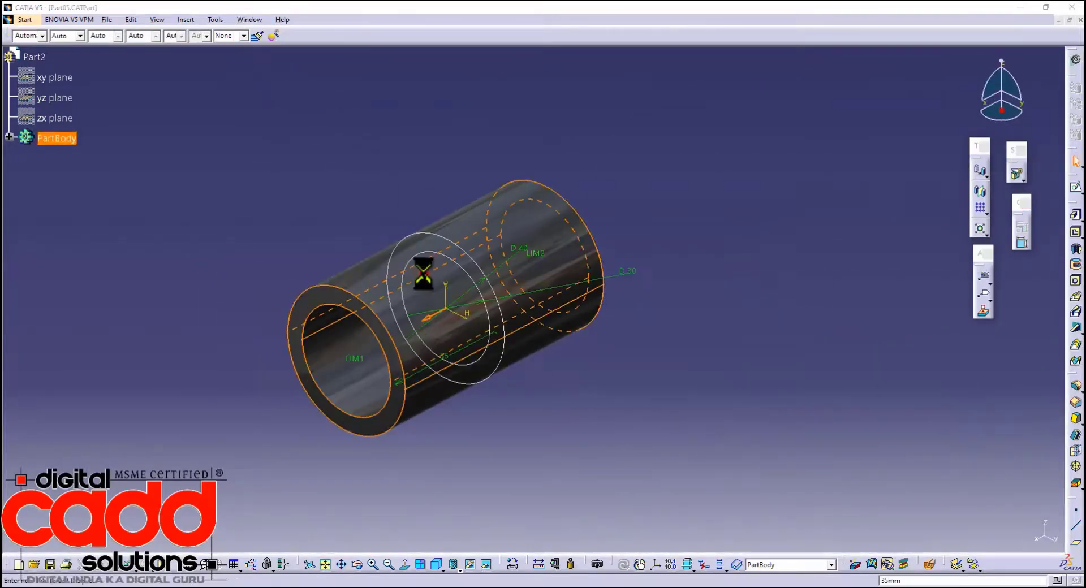
{"action": "left_click", "coordinate": [1031, 286]}
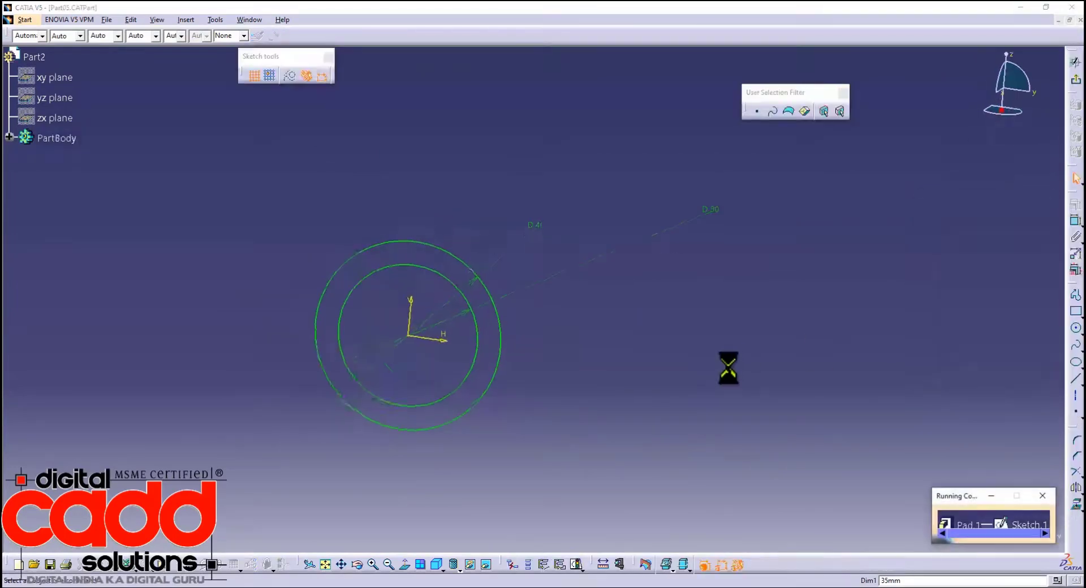
{"action": "left_click", "coordinate": [1075, 81]}
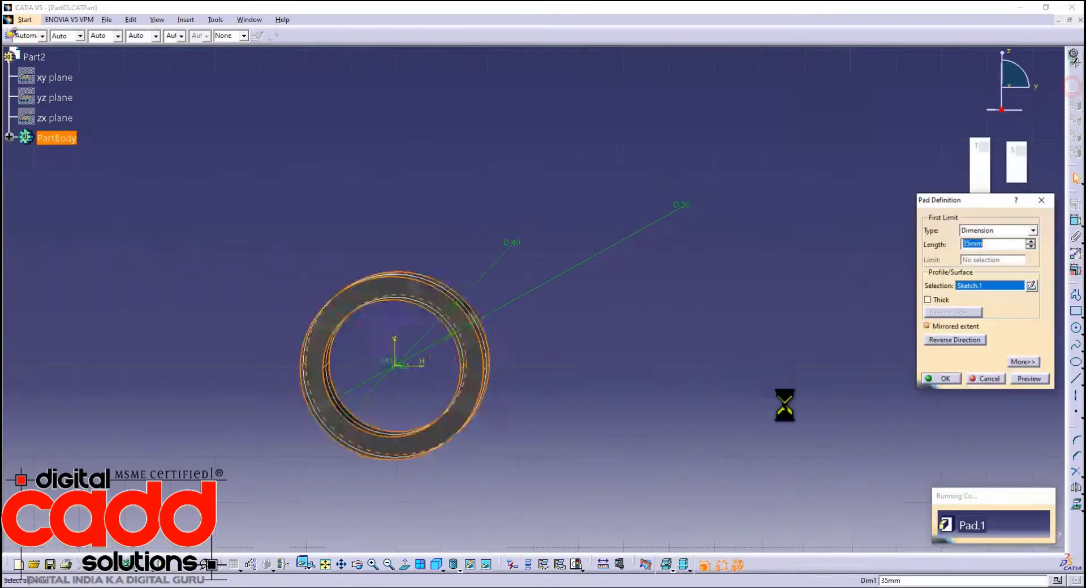
{"action": "left_click", "coordinate": [945, 378]}
{"action": "left_click", "coordinate": [779, 294]}
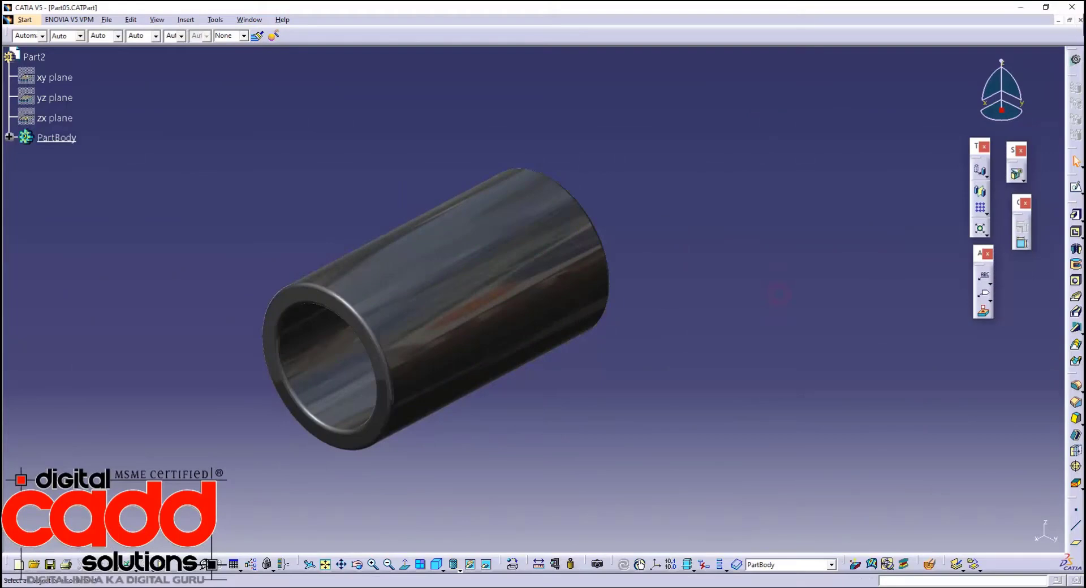
- Close Part05 without saving its changes, and close Part 01
{"action": "left_click", "coordinate": [1081, 20]}
{"action": "left_click", "coordinate": [575, 325]}
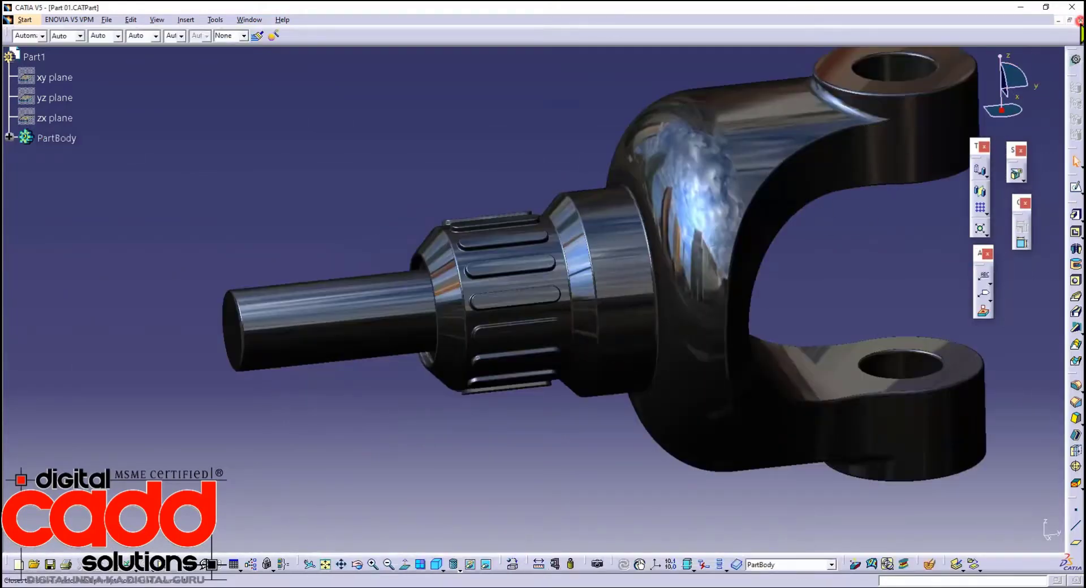
{"action": "left_click", "coordinate": [1081, 20]}
- Create a new assembly product with the part number Cv Joint Assembly and save it under the same name
{"action": "left_click", "coordinate": [12, 20]}
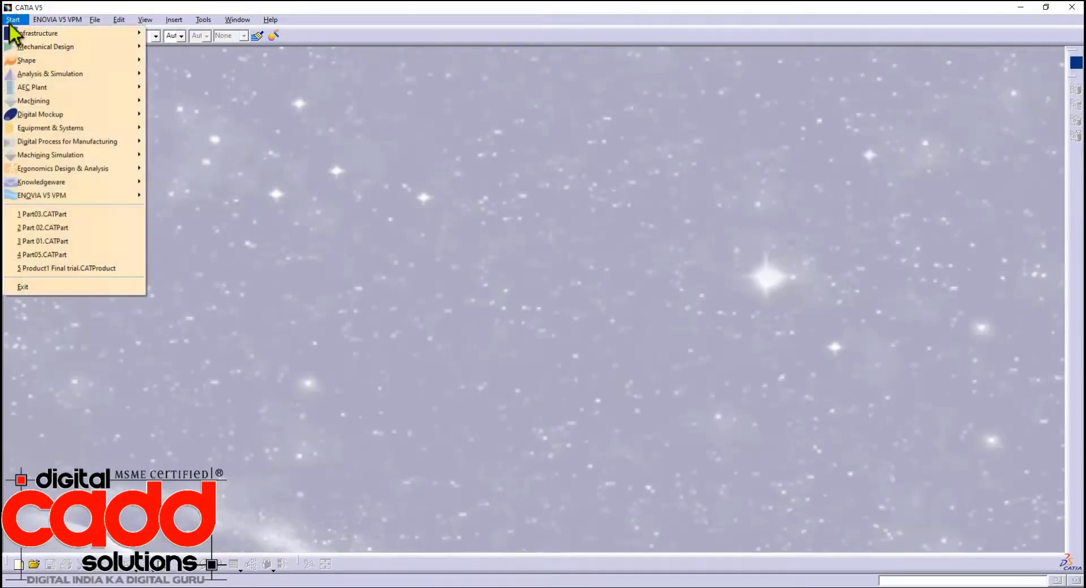
{"action": "mouse_move", "coordinate": [30, 51]}
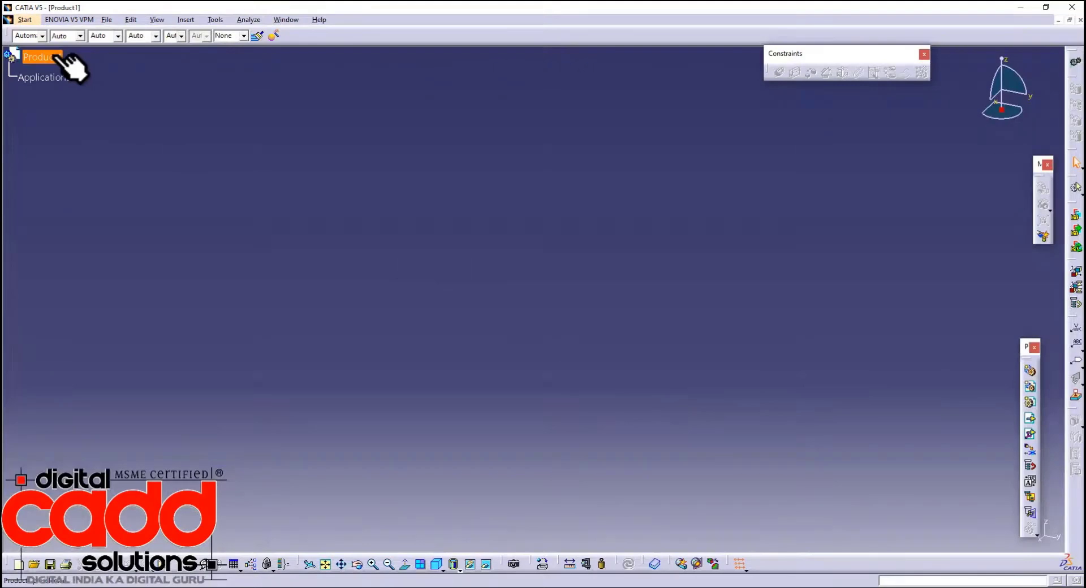
{"action": "right_click", "coordinate": [55, 56]}
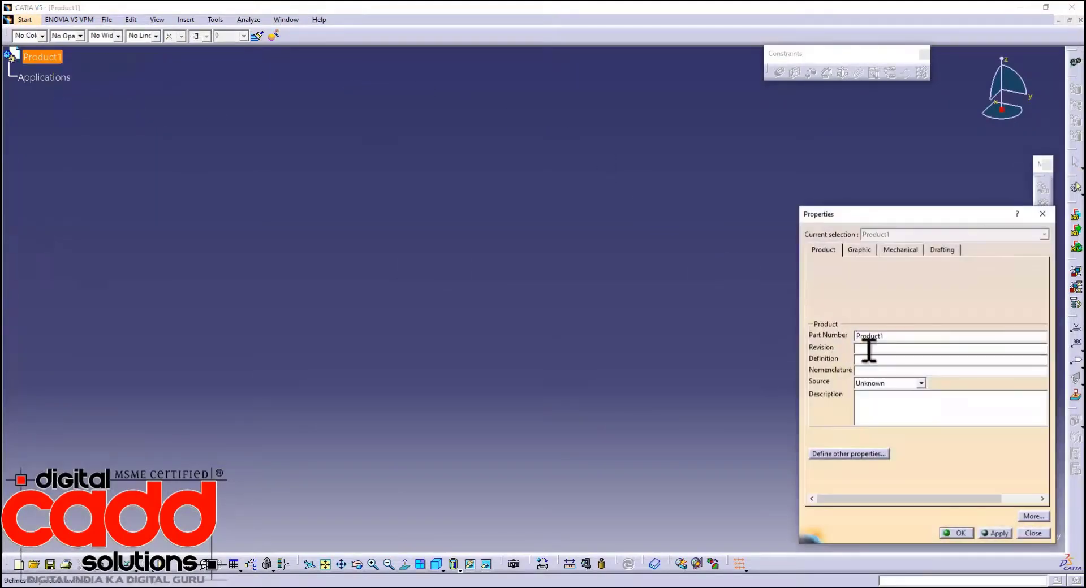
{"action": "double_click", "coordinate": [877, 335]}
{"action": "type", "text": "Cv Joint Assembly"}
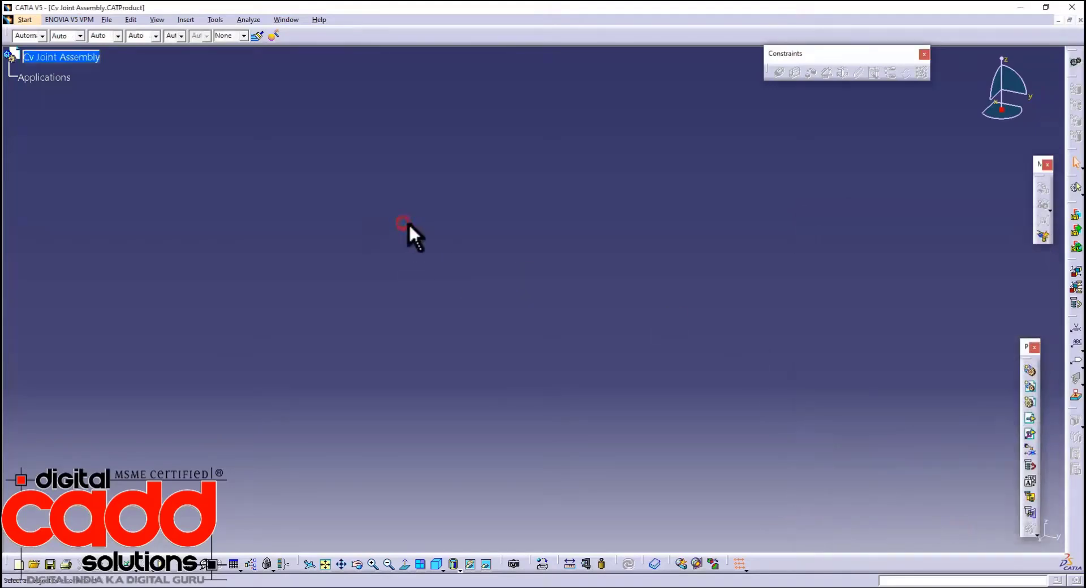
- Insert Part05 from the Example 02 folder of 13. Creating the CV Joint as an existing component with positioning
{"action": "right_click", "coordinate": [85, 58]}
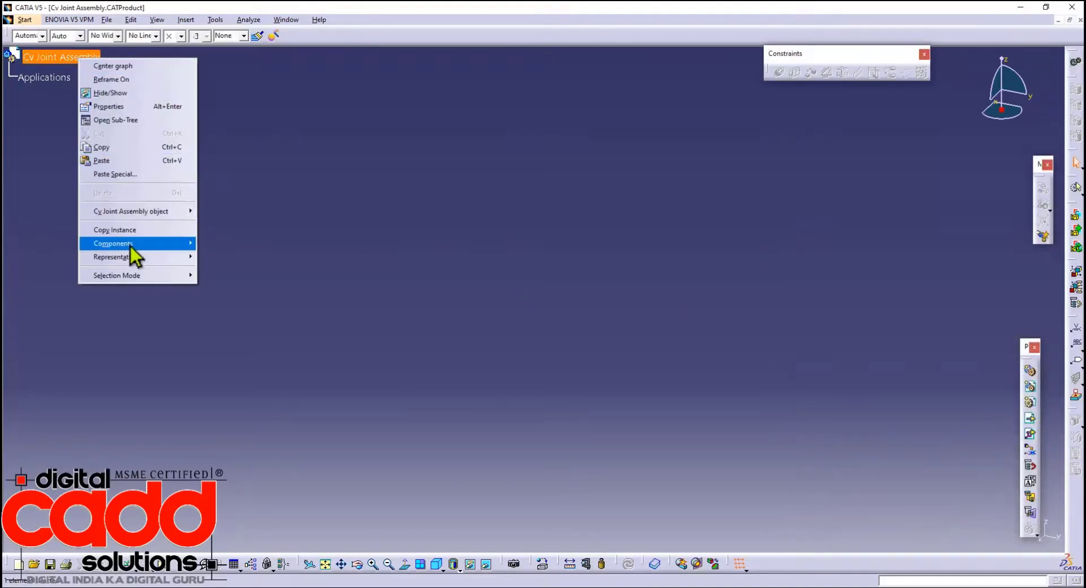
{"action": "mouse_move", "coordinate": [130, 244]}
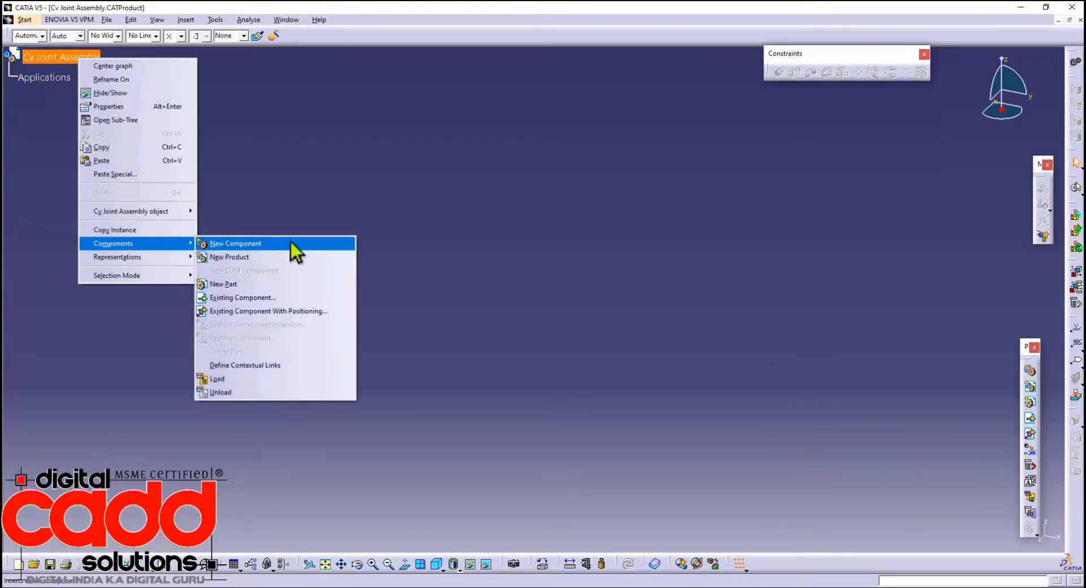
{"action": "left_click", "coordinate": [302, 312]}
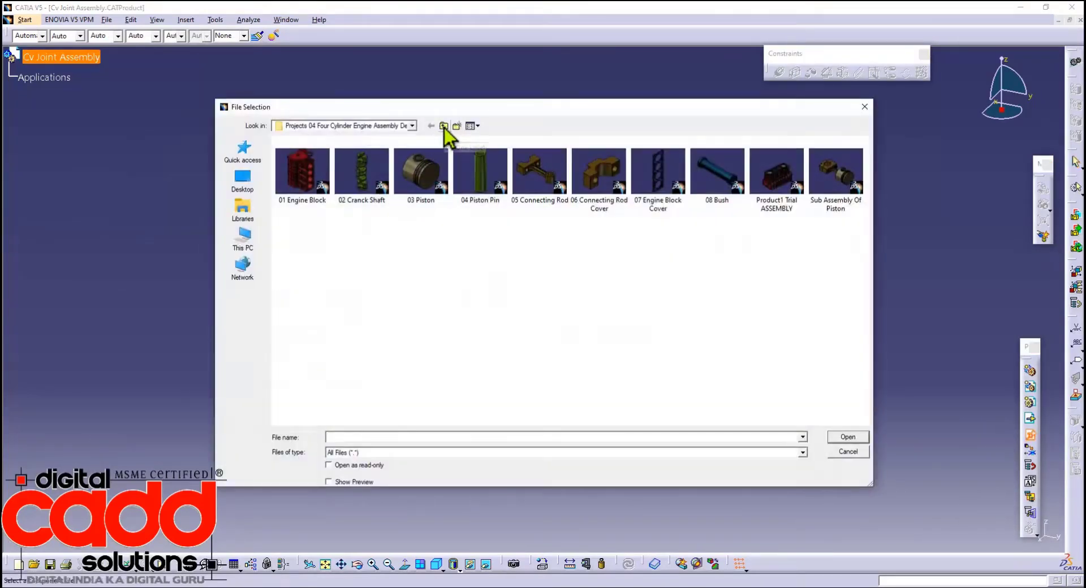
{"action": "left_click", "coordinate": [444, 126]}
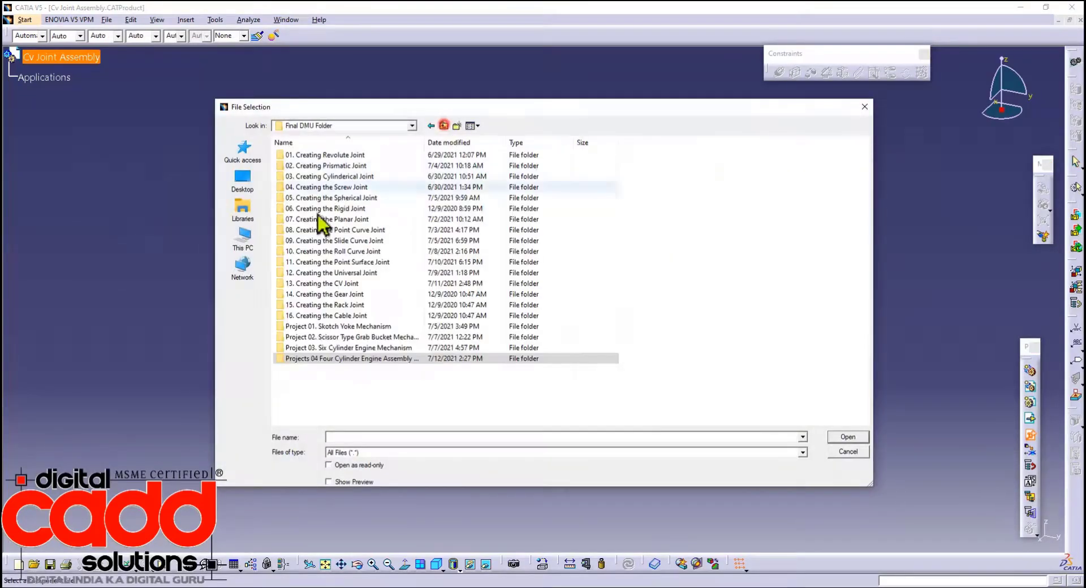
{"action": "double_click", "coordinate": [343, 284]}
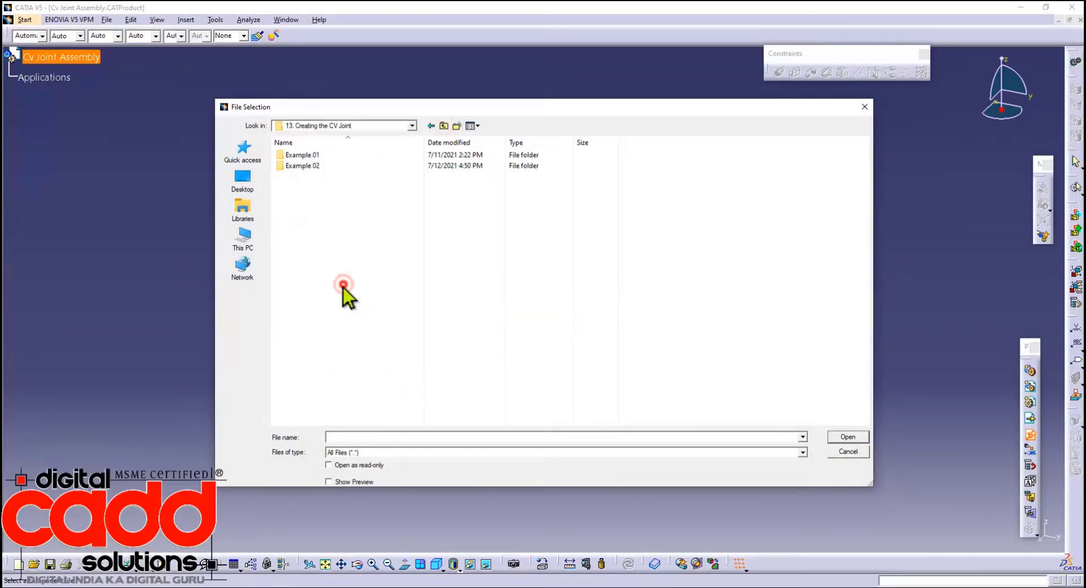
{"action": "double_click", "coordinate": [315, 166]}
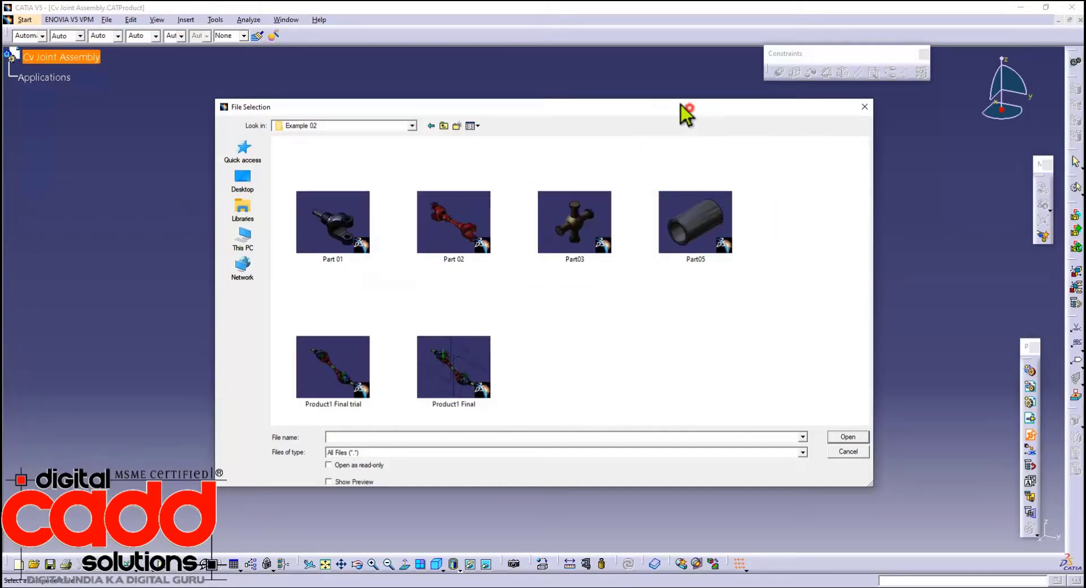
{"action": "left_click_drag", "start_coordinate": [681, 105], "coordinate": [630, 71]}
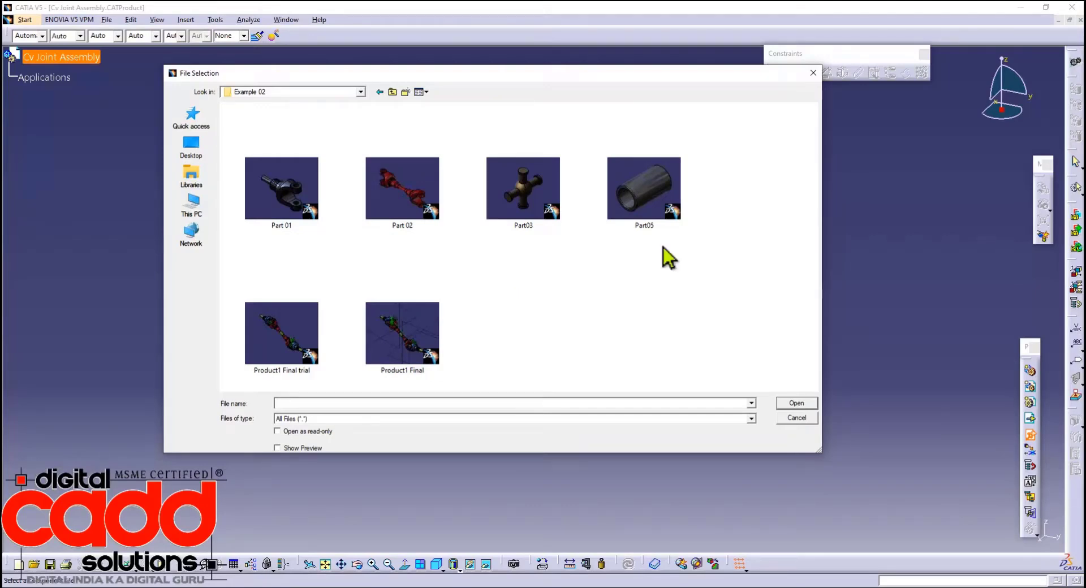
{"action": "left_click", "coordinate": [653, 199]}
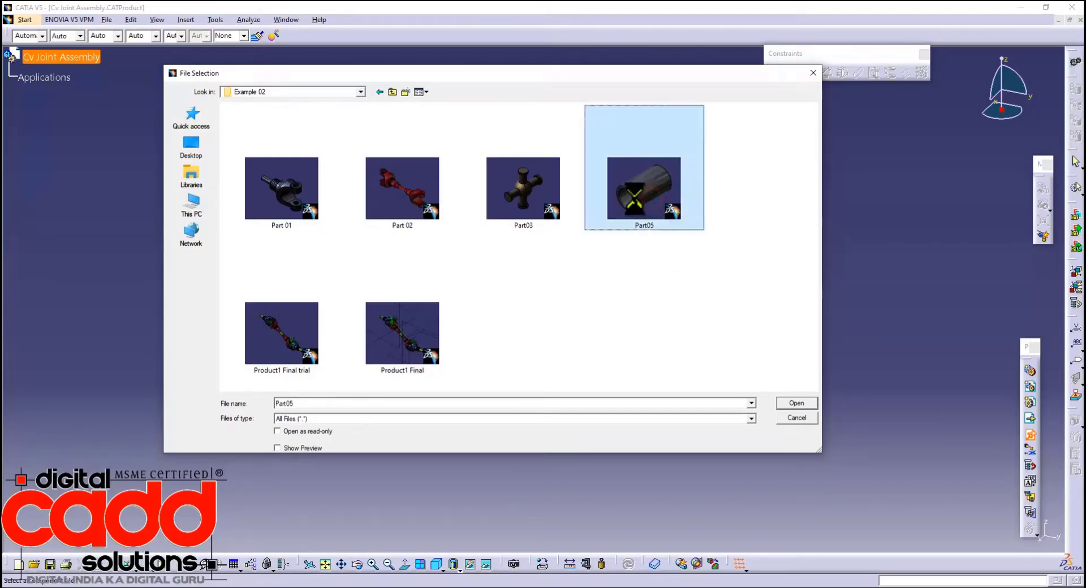
{"action": "double_click", "coordinate": [635, 201]}
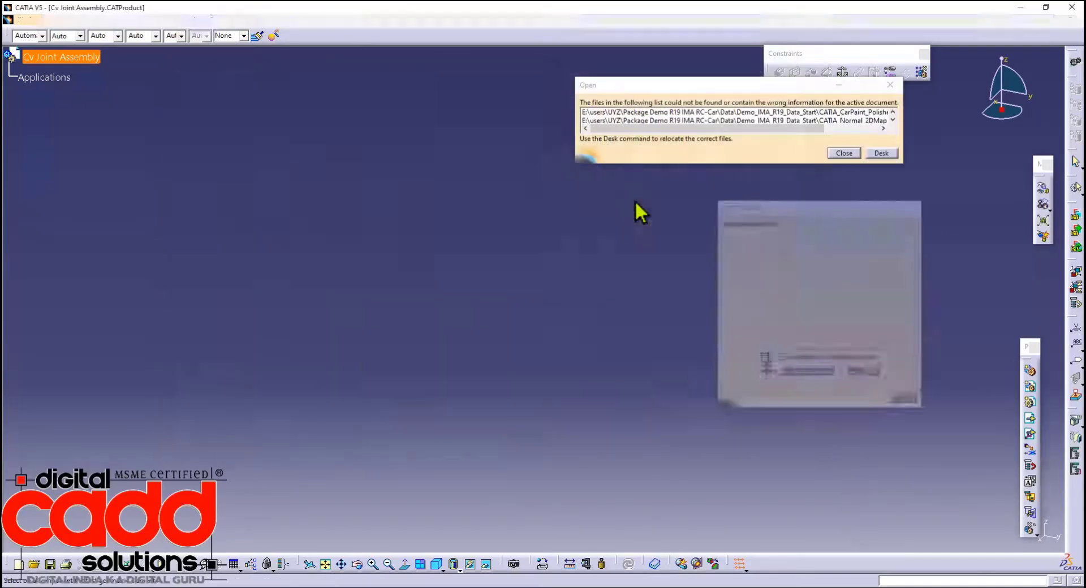
{"action": "left_click", "coordinate": [835, 150]}
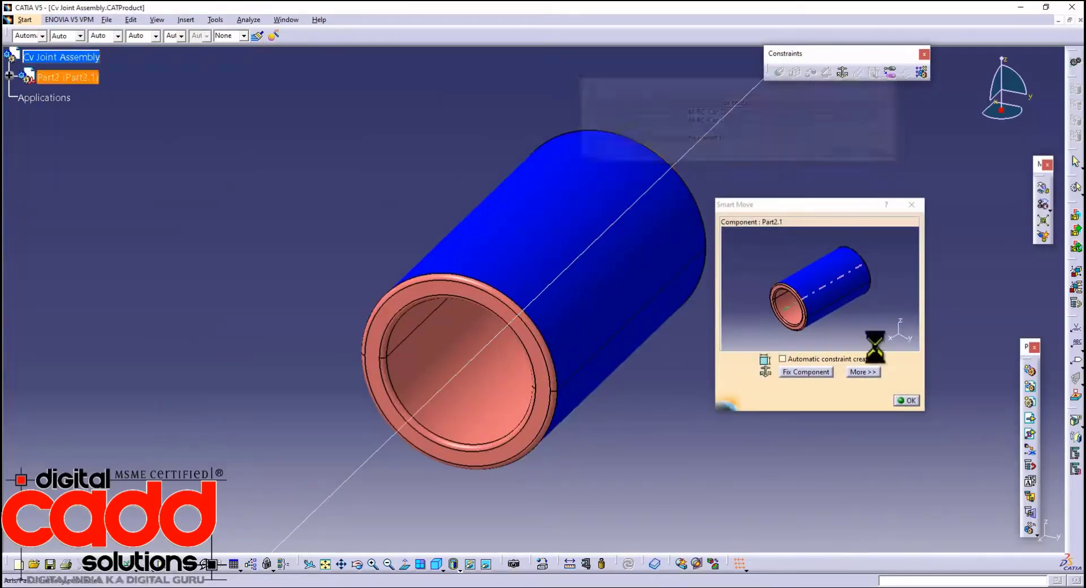
{"action": "left_click", "coordinate": [898, 401]}
- Preview the tube in Shading with Material from an isometric angle, and return to shading with edges
{"action": "left_click", "coordinate": [437, 565]}
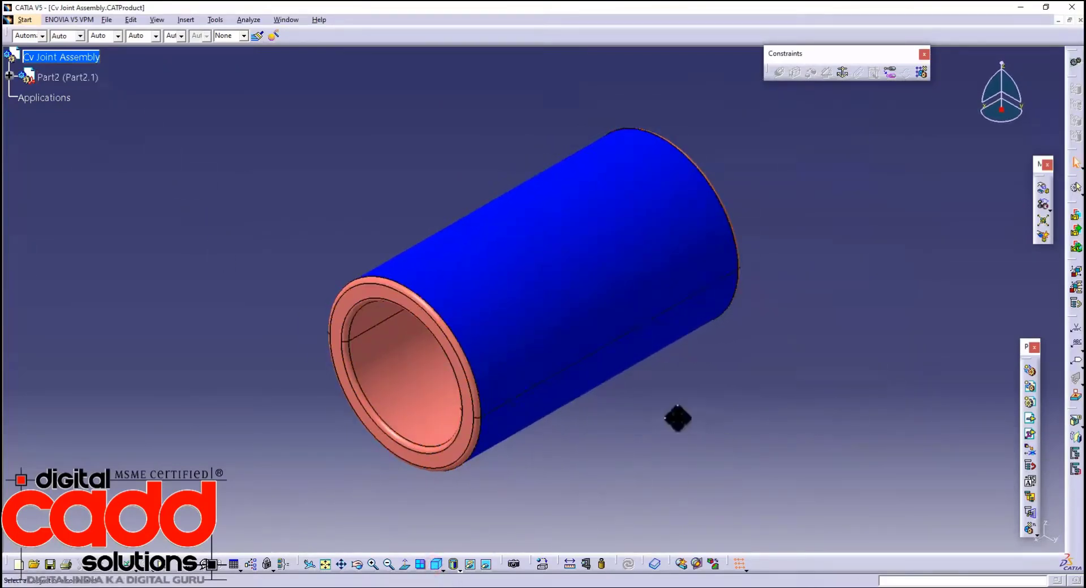
{"action": "middle_click_drag", "start_coordinate": [691, 422], "coordinate": [557, 370]}
{"action": "left_click", "coordinate": [453, 567]}
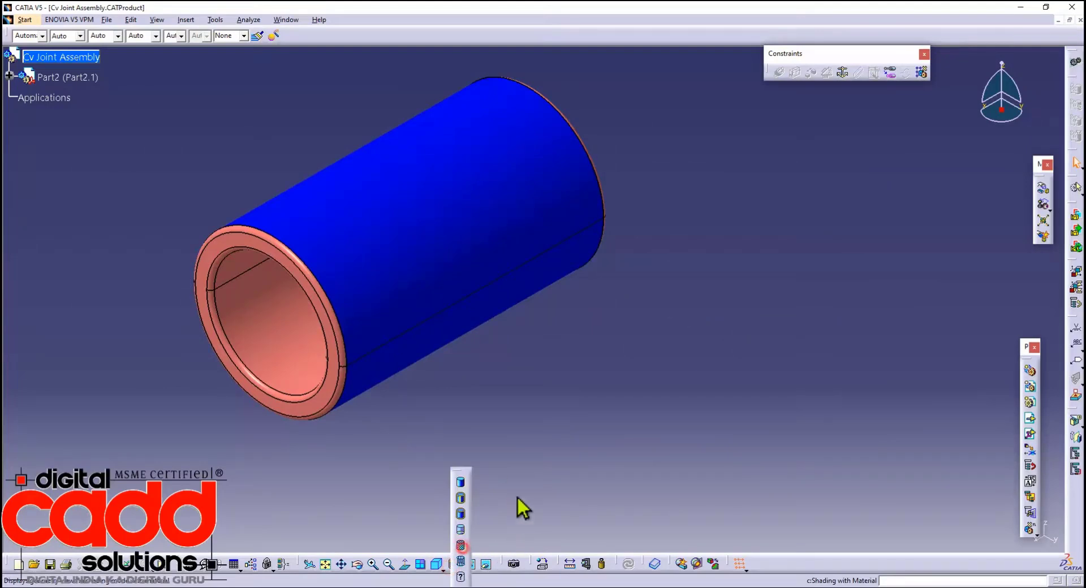
{"action": "left_click", "coordinate": [462, 547]}
{"action": "mouse_move", "coordinate": [422, 356]}
{"action": "middle_mouse_down"}
{"action": "mouse_move", "coordinate": [410, 351]}
{"action": "mouse_move", "coordinate": [456, 346]}
{"action": "middle_mouse_up"}
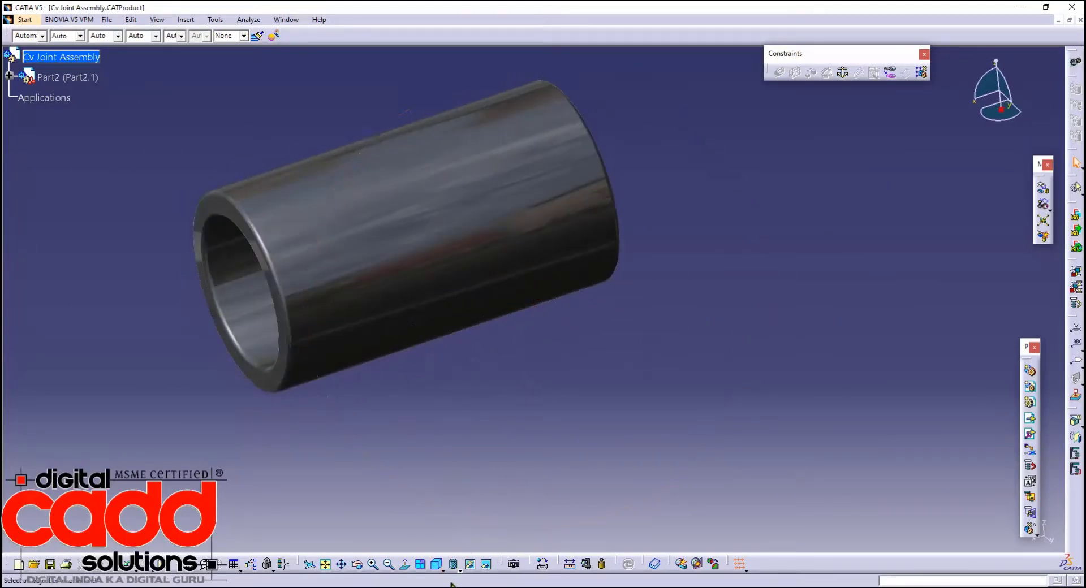
{"action": "left_click", "coordinate": [454, 566]}
{"action": "left_click", "coordinate": [462, 502]}
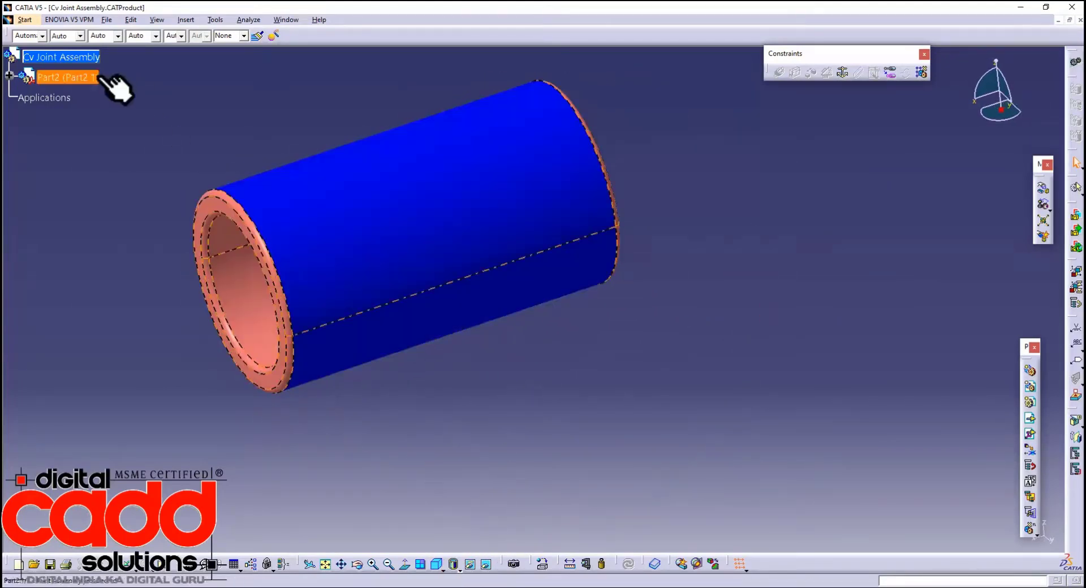
- Recolour the tube component Part2 to a single lighter blue
{"action": "left_click", "coordinate": [76, 77]}
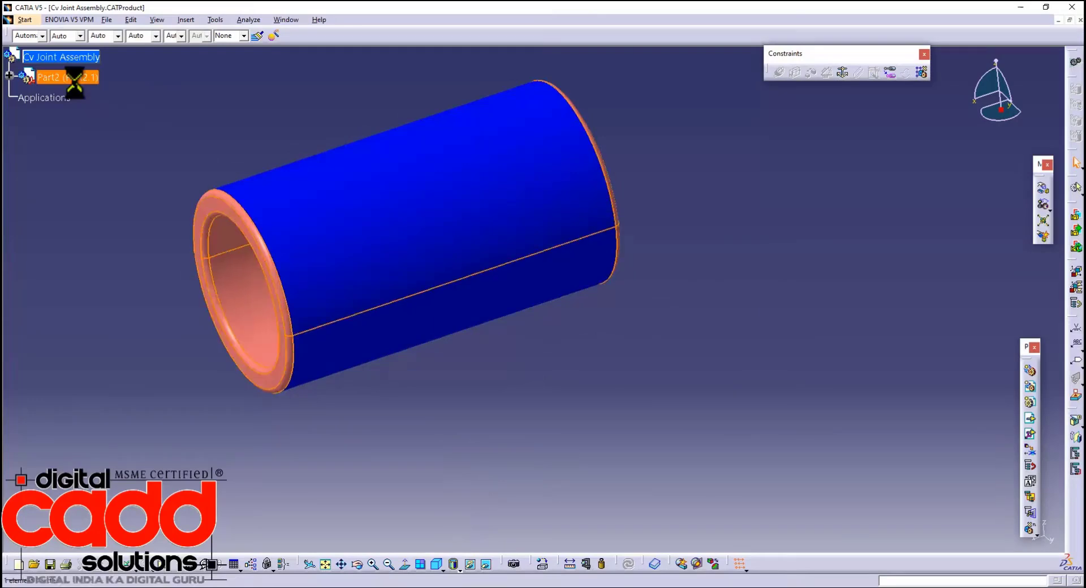
{"action": "left_click", "coordinate": [38, 35]}
{"action": "left_click", "coordinate": [35, 160]}
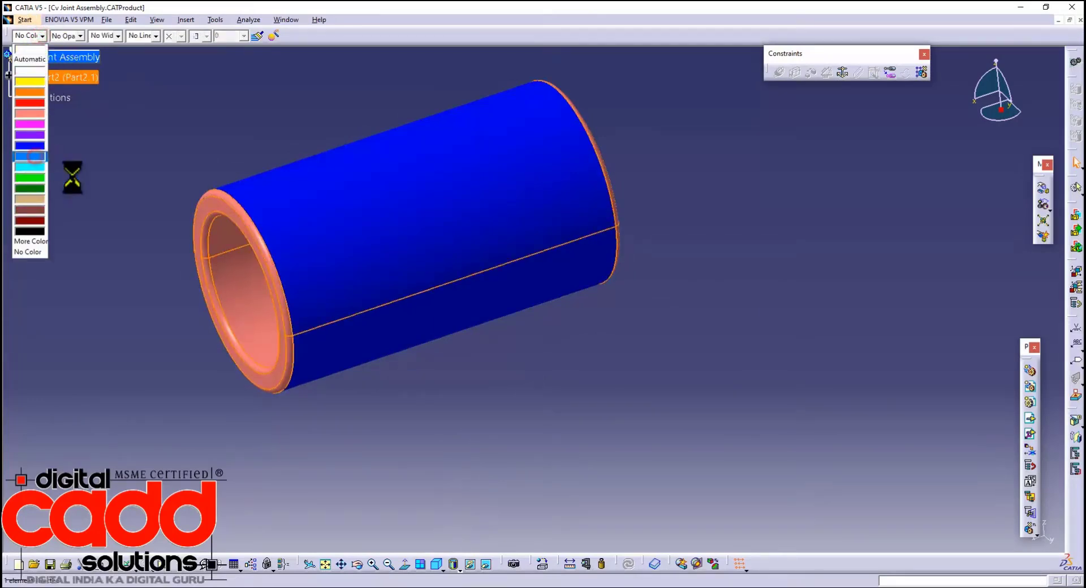
{"action": "left_click", "coordinate": [463, 408]}
{"action": "middle_click_drag", "start_coordinate": [440, 557], "coordinate": [579, 174]}
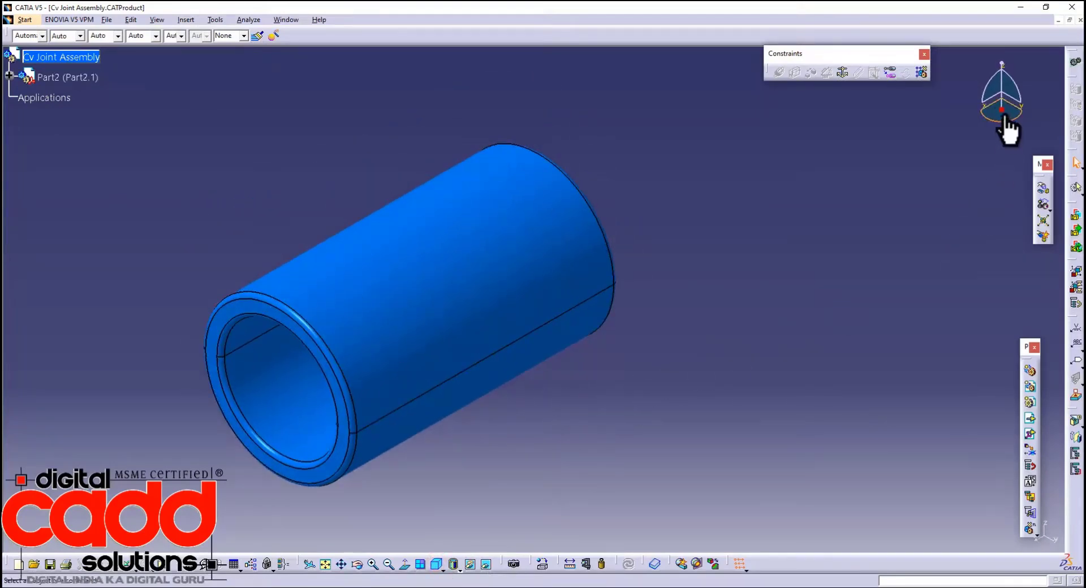
- Try rotating the tube about 90 degrees around the vertical axis with the compass attached to it
{"action": "left_click_drag", "start_coordinate": [1001, 114], "coordinate": [240, 298]}
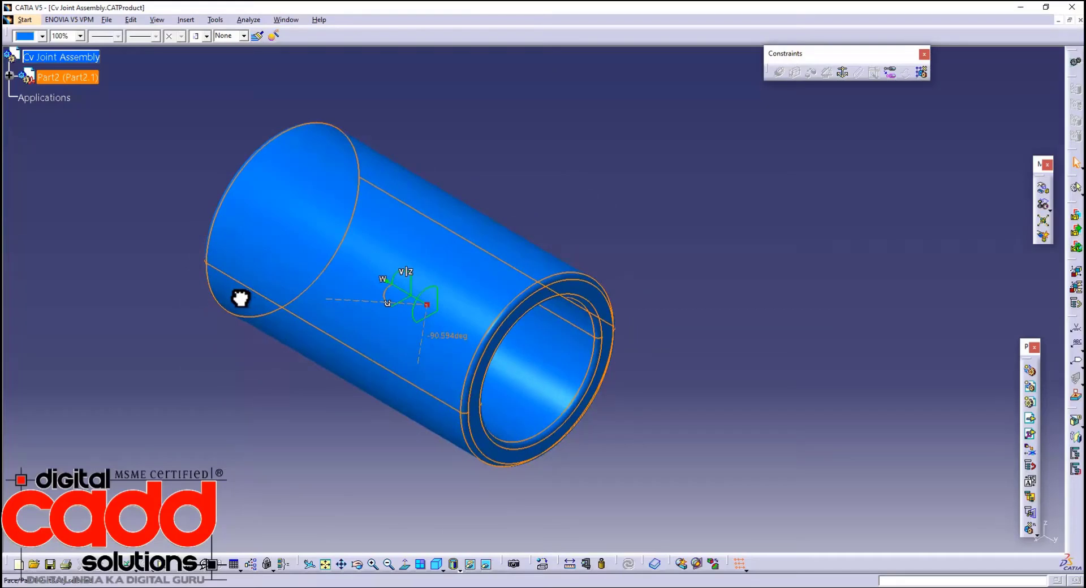
{"action": "left_click_drag", "start_coordinate": [242, 297], "coordinate": [243, 297]}
{"action": "left_click", "coordinate": [749, 320]}
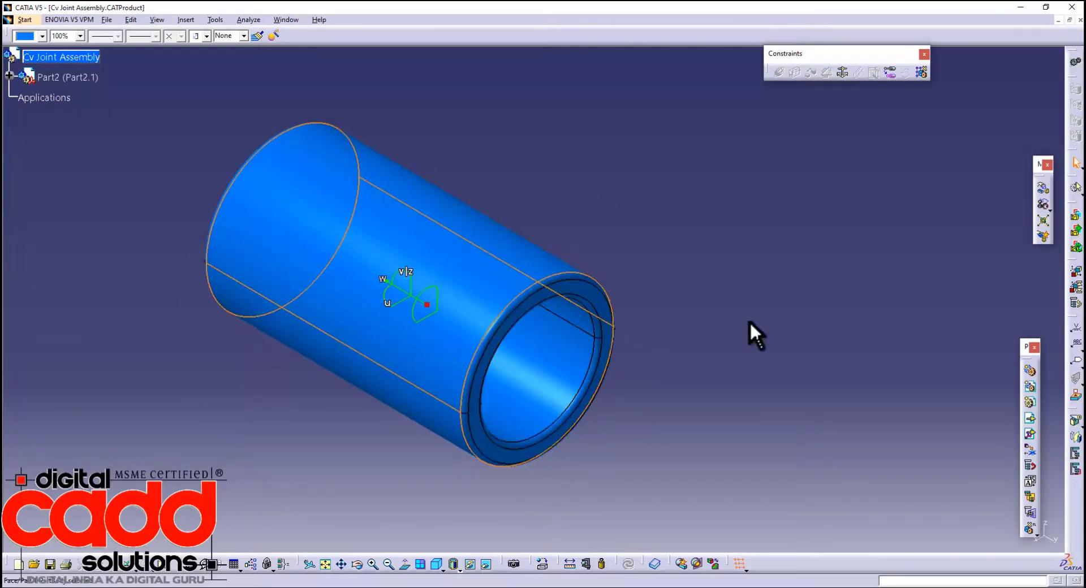
{"action": "left_click", "coordinate": [676, 371]}
{"action": "middle_click_drag", "start_coordinate": [624, 387], "coordinate": [535, 396]}
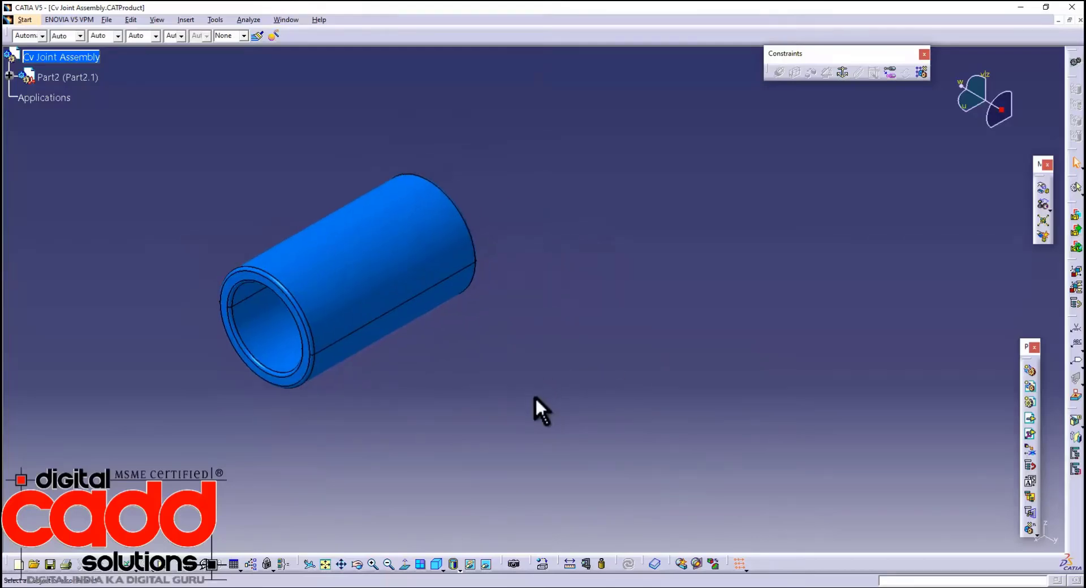
- Fix the blue tube in place with a Fix Component constraint
{"action": "right_click", "coordinate": [79, 57]}
{"action": "left_click", "coordinate": [572, 186]}
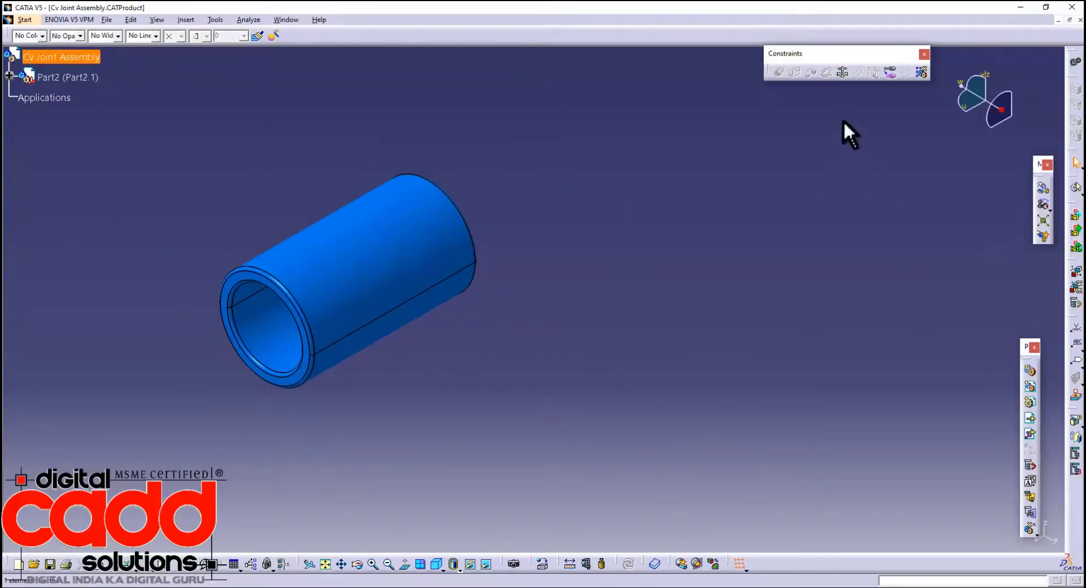
{"action": "left_click", "coordinate": [842, 72]}
{"action": "left_click", "coordinate": [452, 246]}
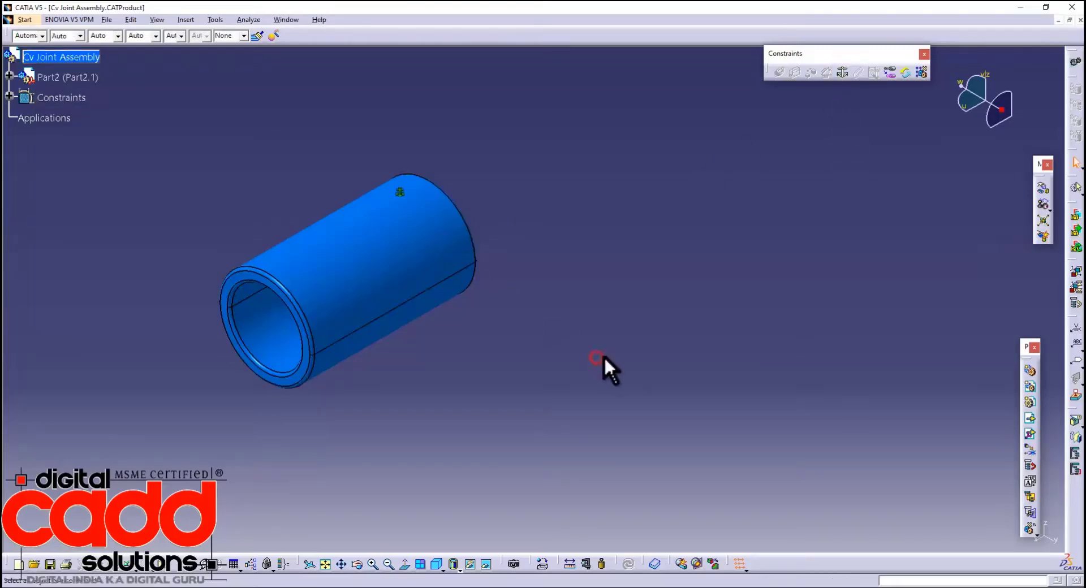
- Insert Part 01 as an existing component with positioning and move the yoke shaft clear of the blue tube
{"action": "right_click", "coordinate": [76, 57]}
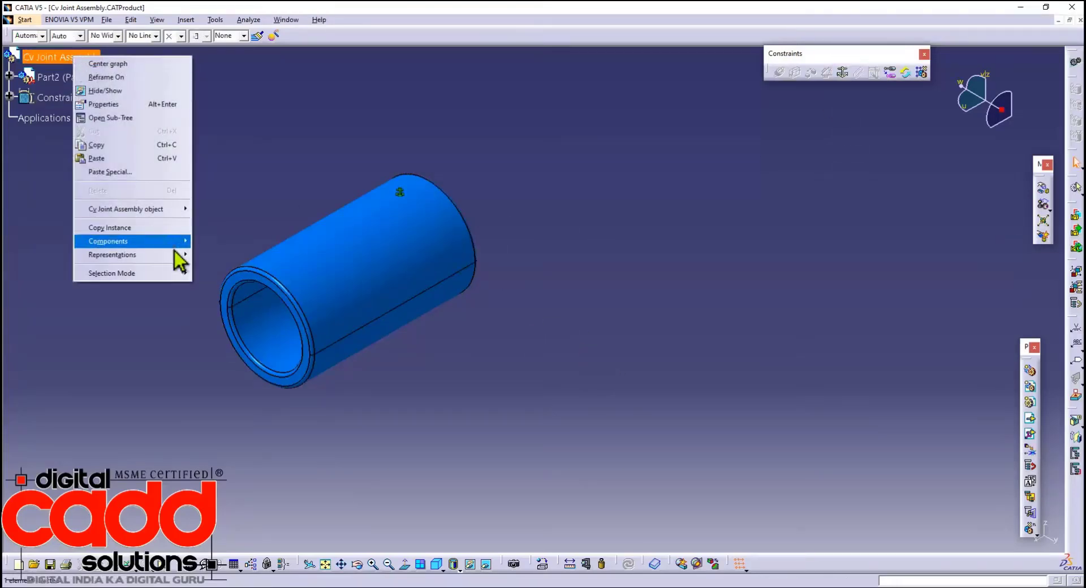
{"action": "mouse_move", "coordinate": [172, 255]}
{"action": "left_click", "coordinate": [263, 309]}
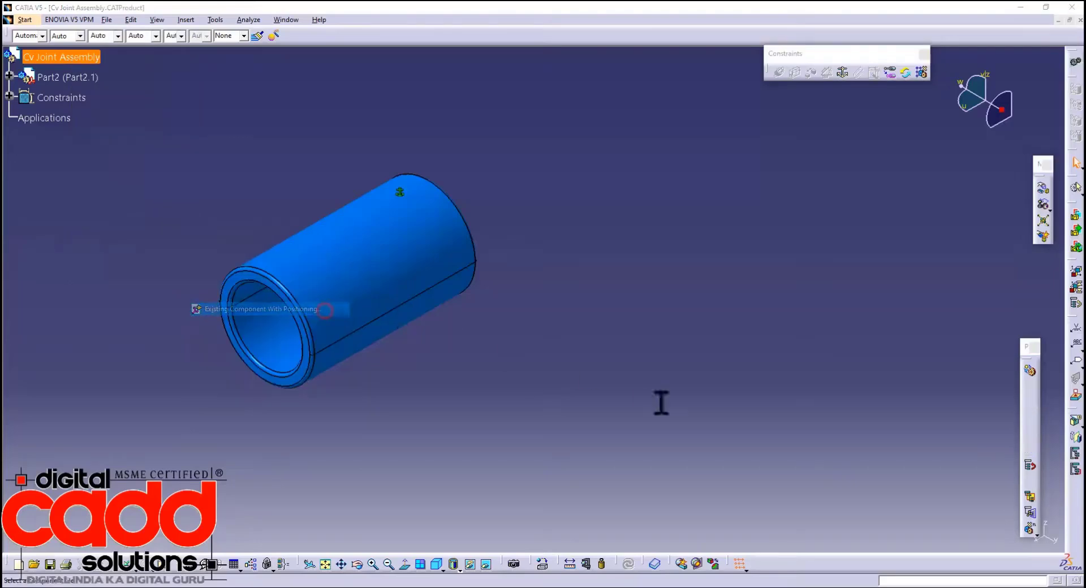
{"action": "double_click", "coordinate": [284, 180]}
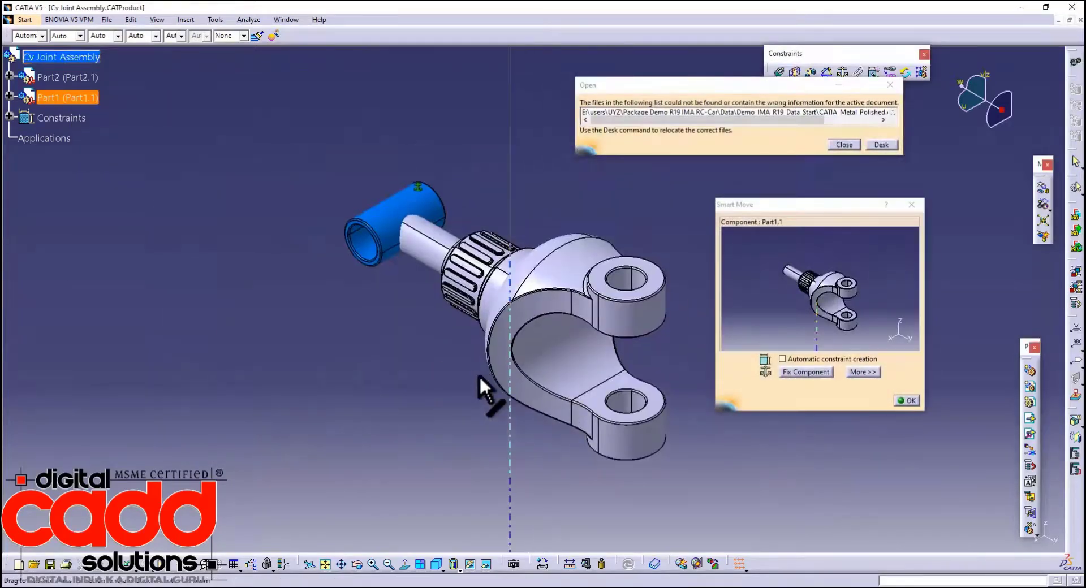
{"action": "middle_click_drag", "start_coordinate": [480, 375], "coordinate": [371, 372]}
{"action": "left_click_drag", "start_coordinate": [480, 283], "coordinate": [649, 182]}
{"action": "left_click", "coordinate": [845, 146]}
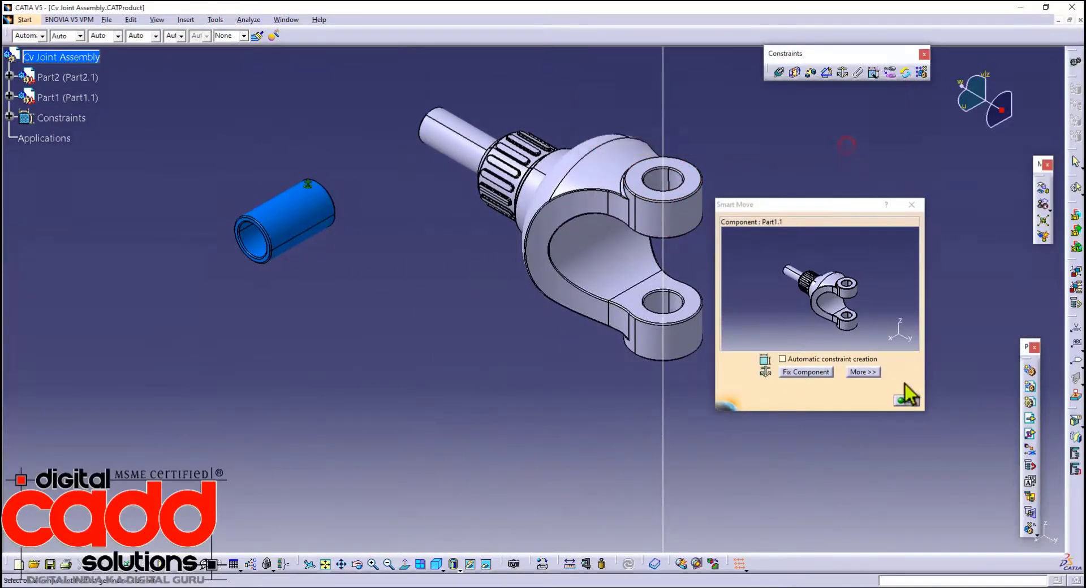
{"action": "left_click", "coordinate": [907, 400]}
- Rotate the yoke shaft with the compass so its stub shaft runs parallel to the tube
{"action": "middle_click_drag", "start_coordinate": [481, 300], "coordinate": [456, 395]}
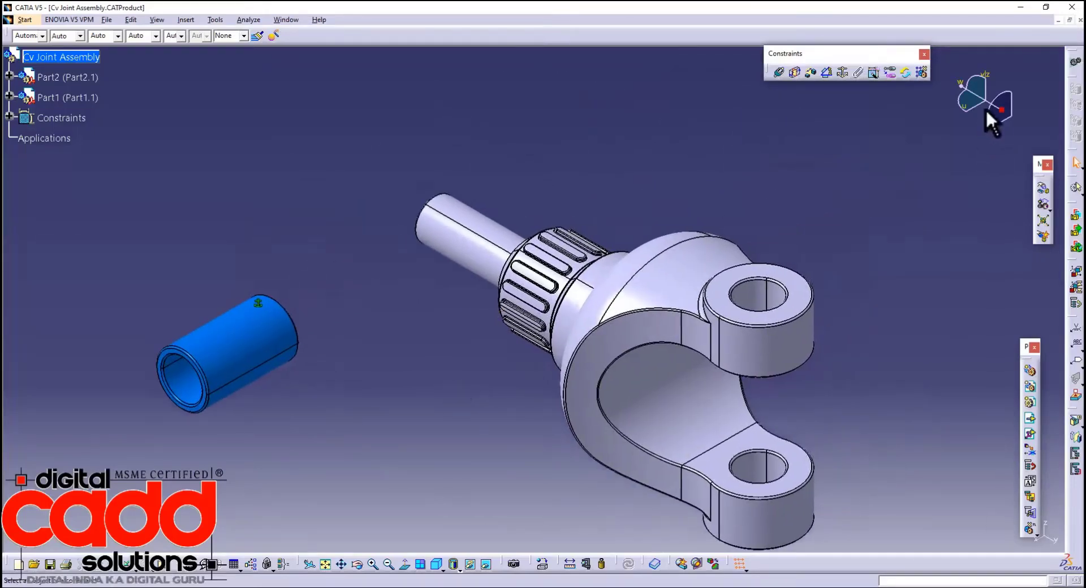
{"action": "left_click_drag", "start_coordinate": [777, 272], "coordinate": [870, 271]}
{"action": "middle_click_drag", "start_coordinate": [856, 363], "coordinate": [865, 267]}
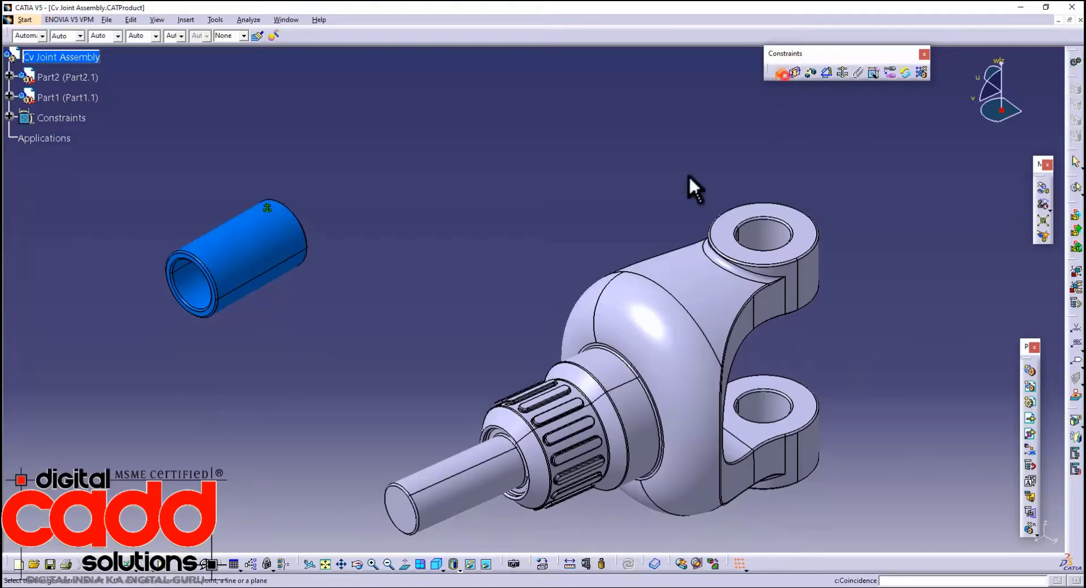
- Make the stub shaft's axis coincident with the tube's axis and update the assembly
{"action": "left_click", "coordinate": [489, 476]}
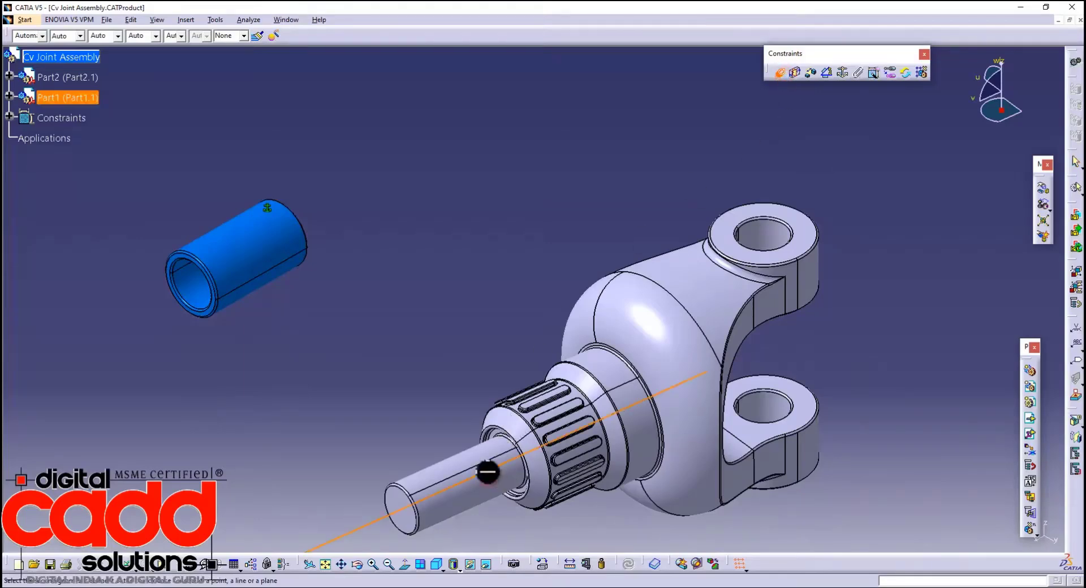
{"action": "left_click", "coordinate": [274, 234]}
{"action": "middle_click_drag", "start_coordinate": [419, 278], "coordinate": [508, 122]}
{"action": "middle_click_drag", "start_coordinate": [524, 266], "coordinate": [473, 155]}
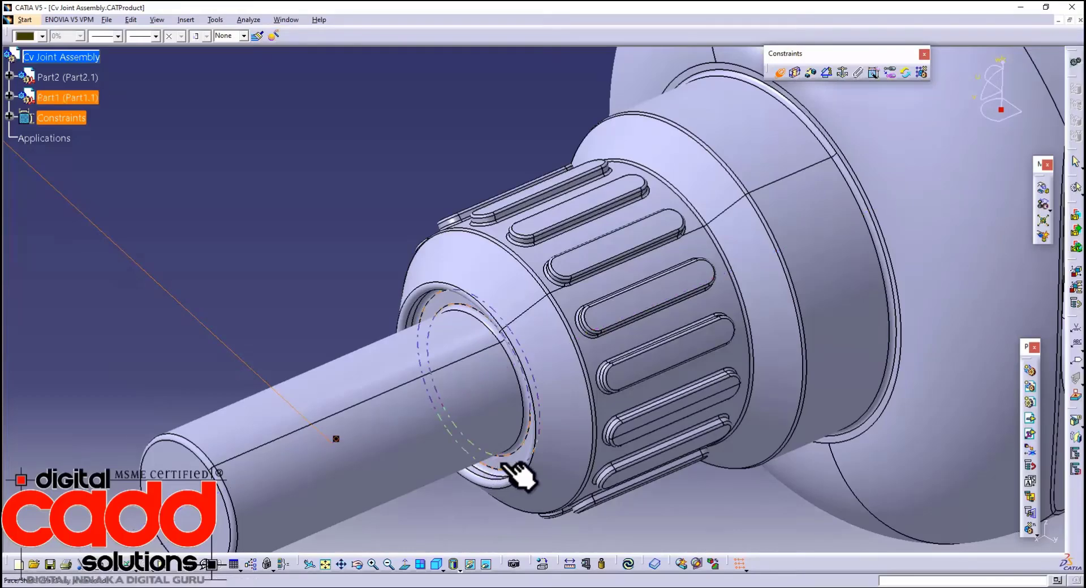
{"action": "middle_click_drag", "start_coordinate": [371, 271], "coordinate": [488, 529]}
{"action": "left_click", "coordinate": [630, 565]}
{"action": "middle_click_drag", "start_coordinate": [321, 363], "coordinate": [717, 338]}
{"action": "left_click", "coordinate": [780, 79]}
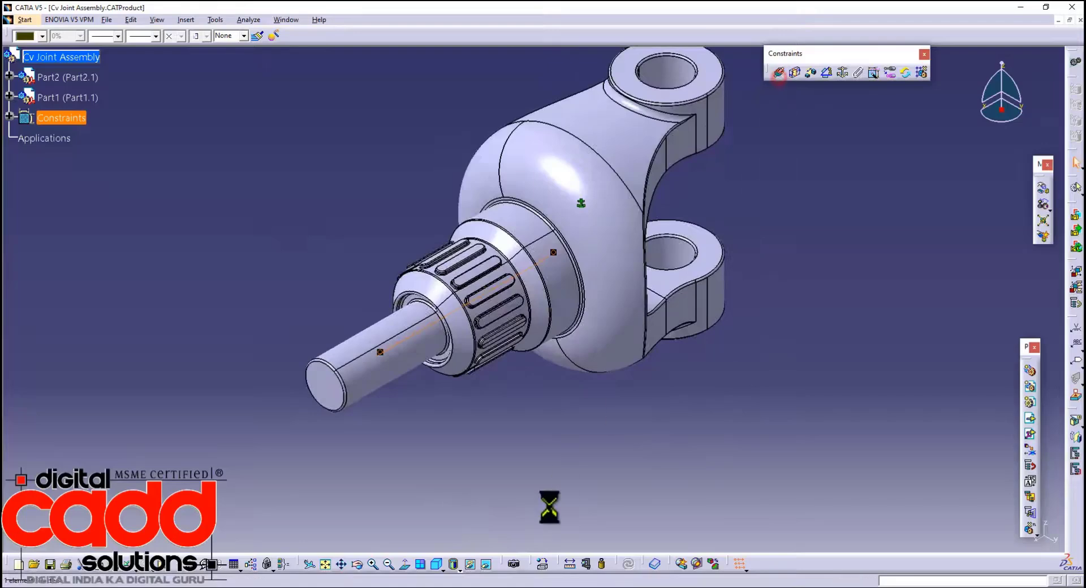
- Try to set the 70 mm offset dimension in the yoke shaft's revolved profile to 75 mm
{"action": "left_click", "coordinate": [549, 507]}
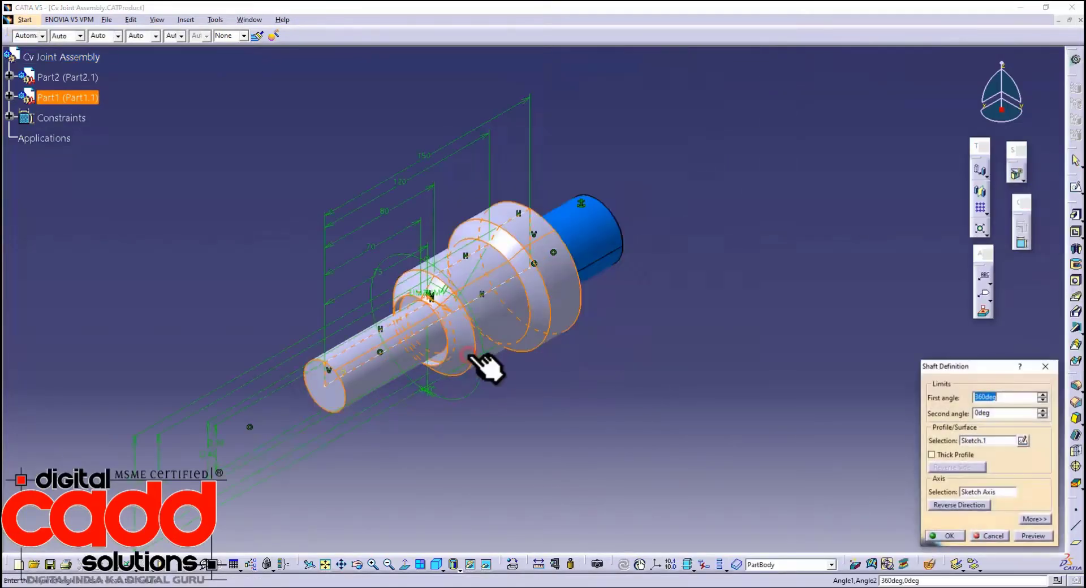
{"action": "middle_click_drag", "start_coordinate": [585, 366], "coordinate": [468, 346]}
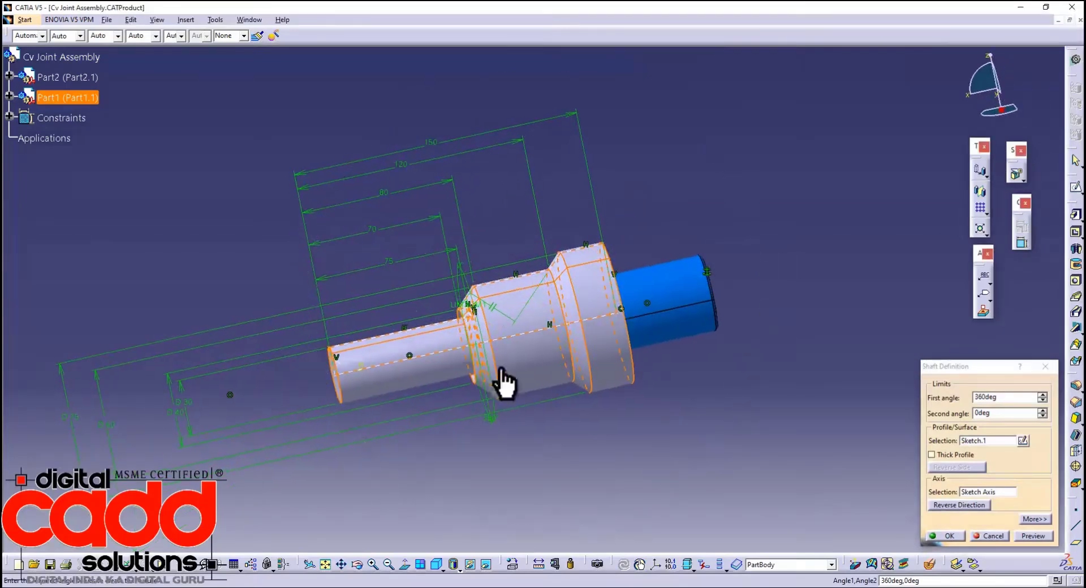
{"action": "middle_click_drag", "start_coordinate": [595, 392], "coordinate": [589, 255]}
{"action": "middle_click_drag", "start_coordinate": [591, 304], "coordinate": [478, 318]}
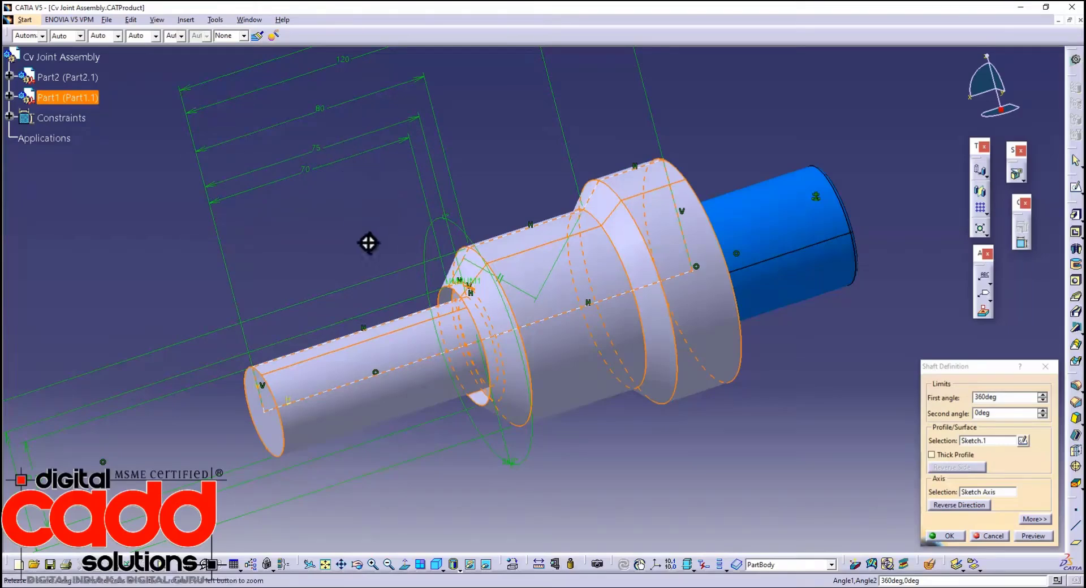
{"action": "middle_click_drag", "start_coordinate": [369, 242], "coordinate": [334, 249]}
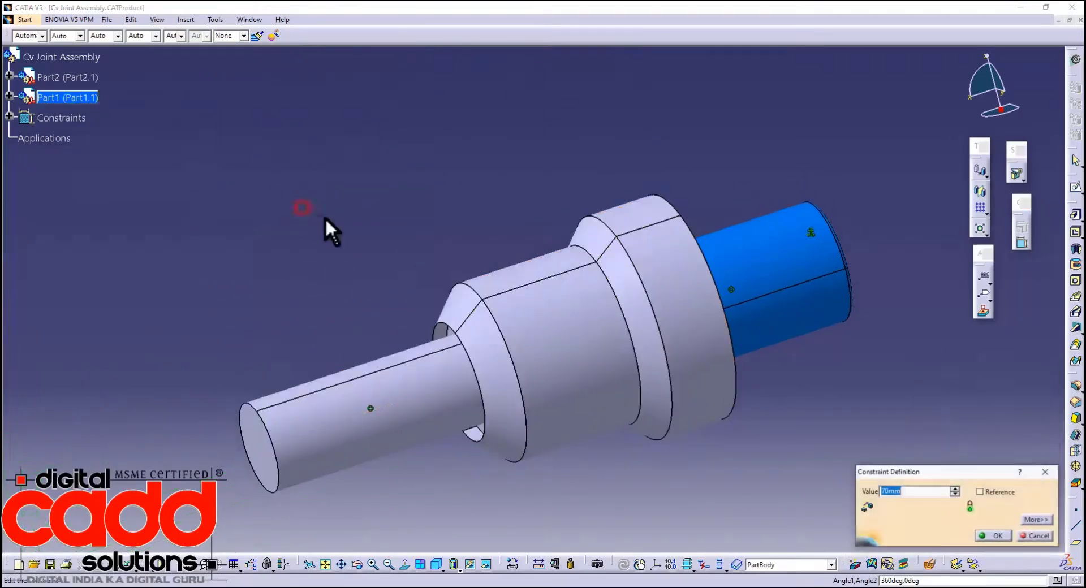
{"action": "key", "text": "Return"}
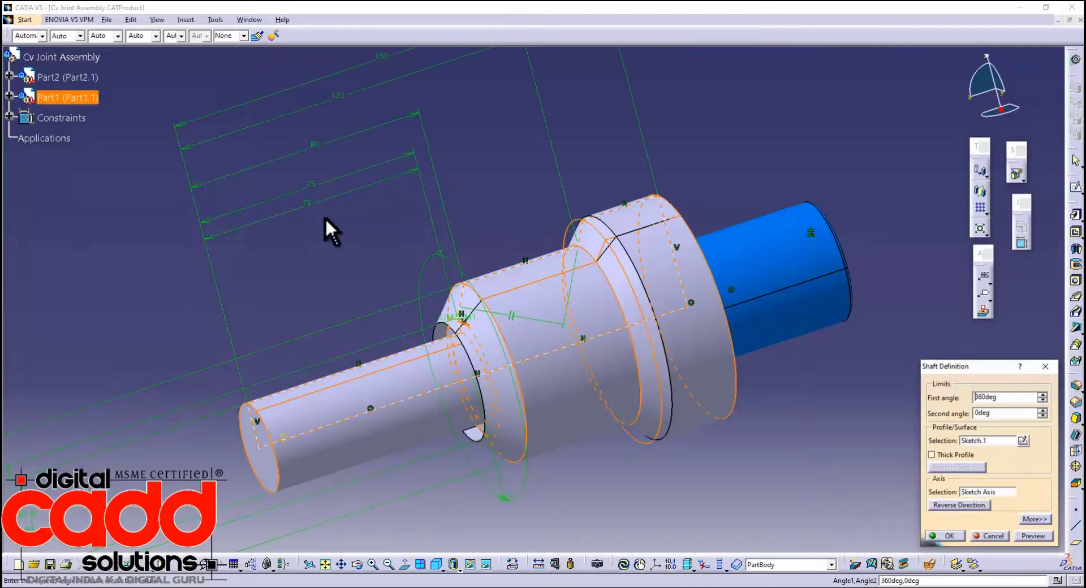
{"action": "left_click", "coordinate": [1031, 536]}
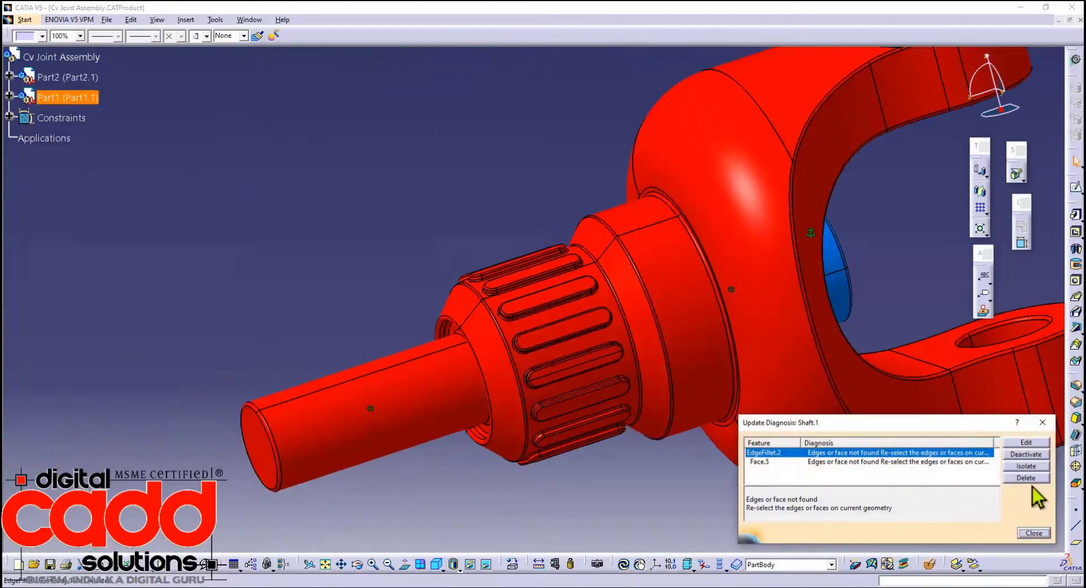
{"action": "left_click", "coordinate": [1033, 534]}
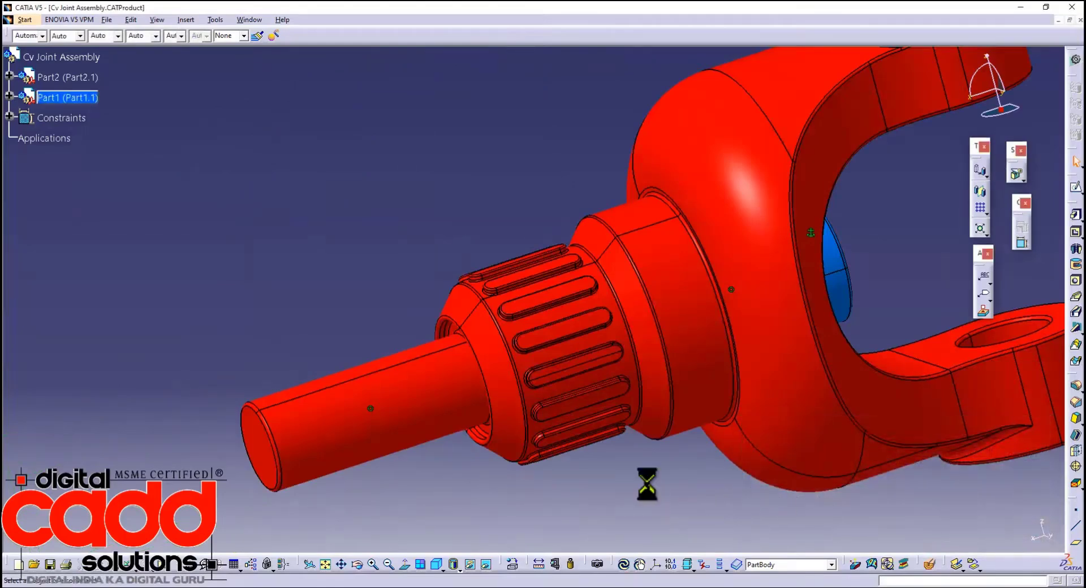
{"action": "middle_click_drag", "start_coordinate": [603, 506], "coordinate": [701, 416]}
{"action": "middle_click_drag", "start_coordinate": [490, 325], "coordinate": [530, 292]}
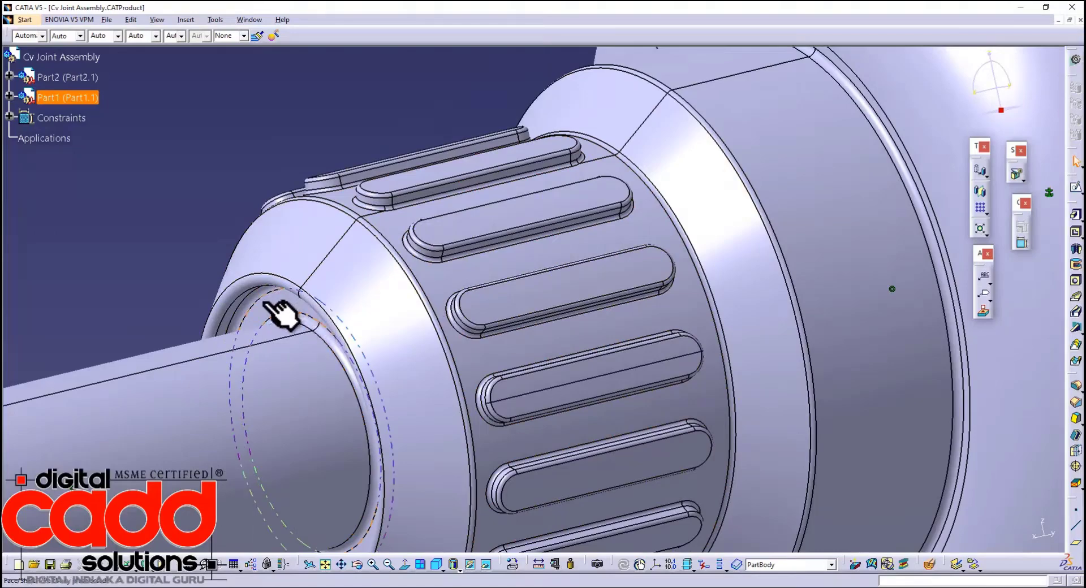
- In the yoke shaft's profile sketch, set the stub shaft's 75 mm length to 70 mm and the 70 mm collar offset to 75 mm
{"action": "double_click", "coordinate": [289, 390]}
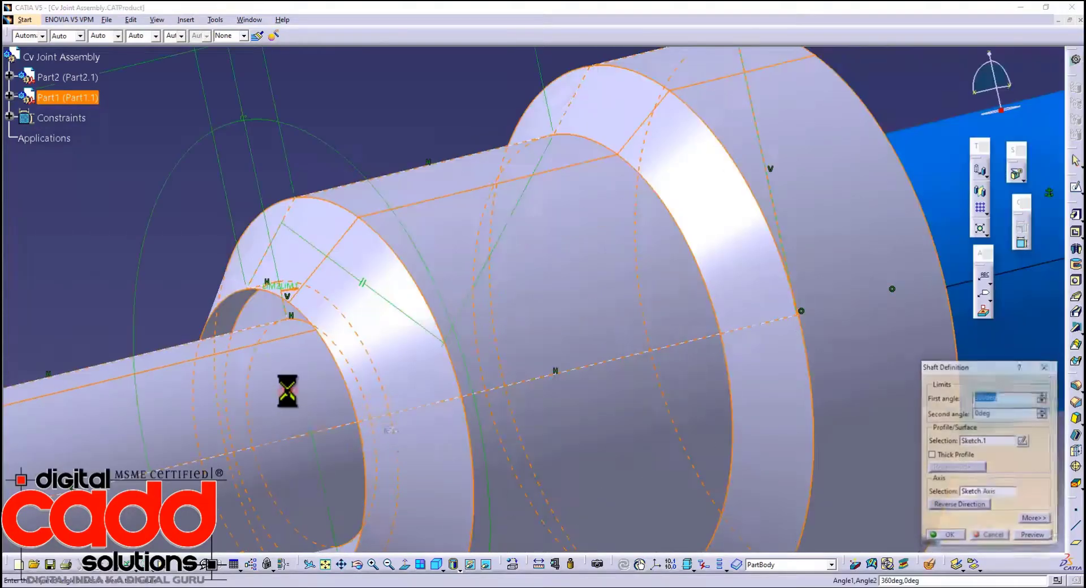
{"action": "left_click", "coordinate": [1022, 441]}
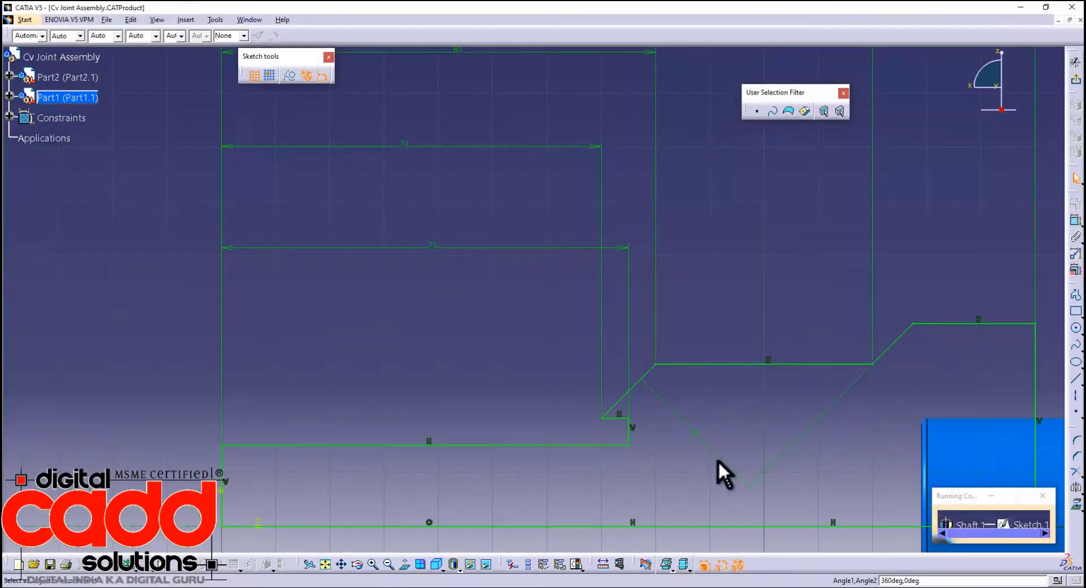
{"action": "double_click", "coordinate": [435, 247]}
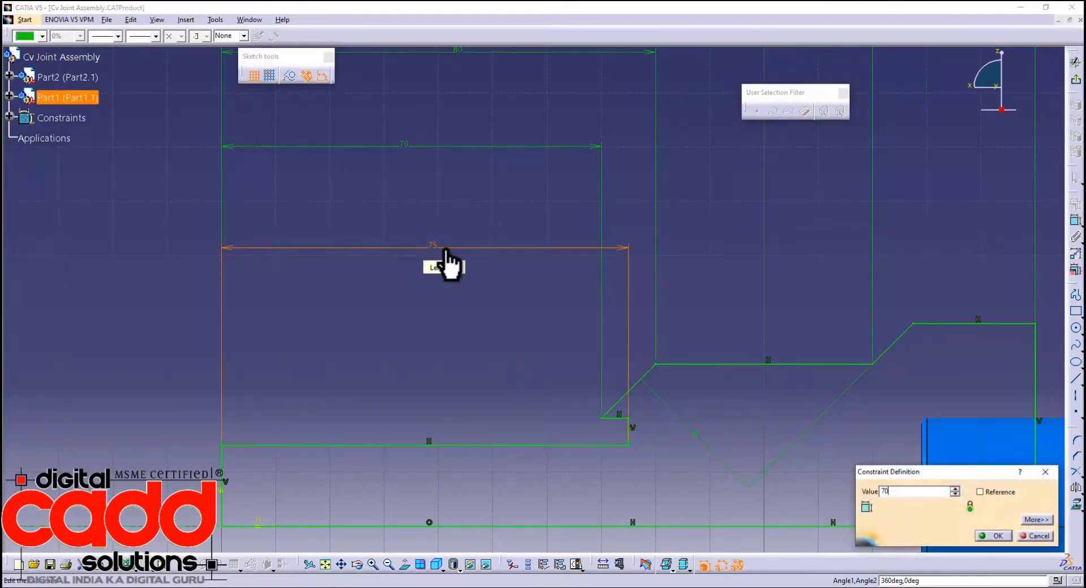
{"action": "double_click", "coordinate": [407, 146]}
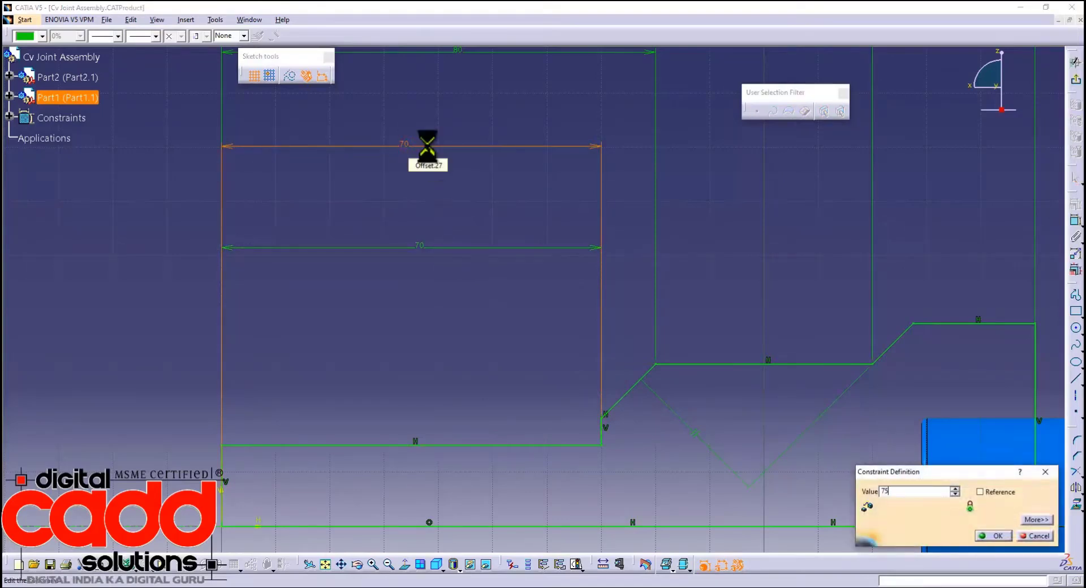
{"action": "left_click", "coordinate": [501, 307]}
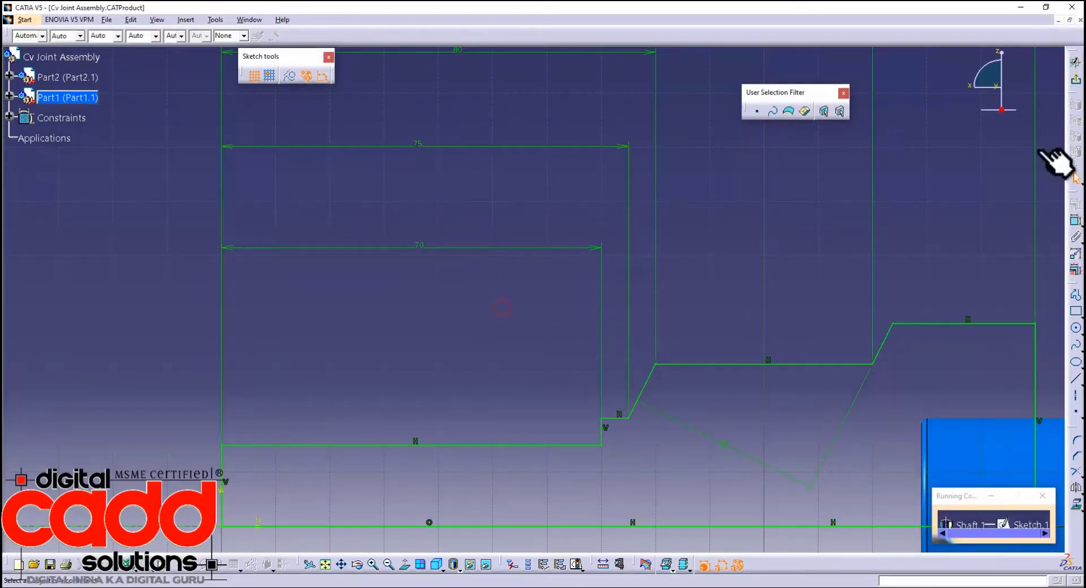
- Rebuild the shaft feature from the edited profile sketch and save the work
{"action": "left_click", "coordinate": [1077, 83]}
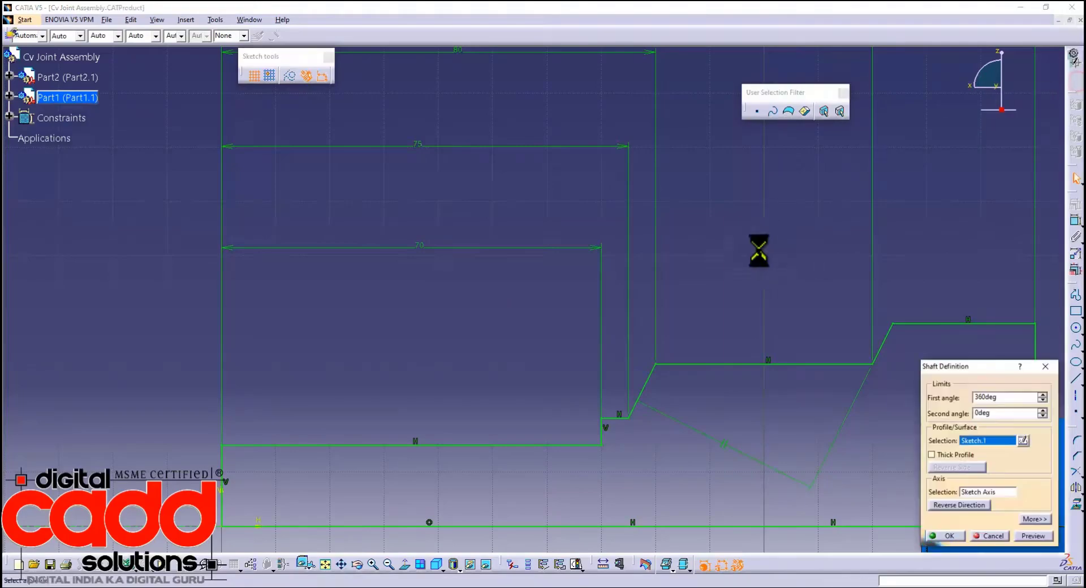
{"action": "left_click", "coordinate": [1043, 538]}
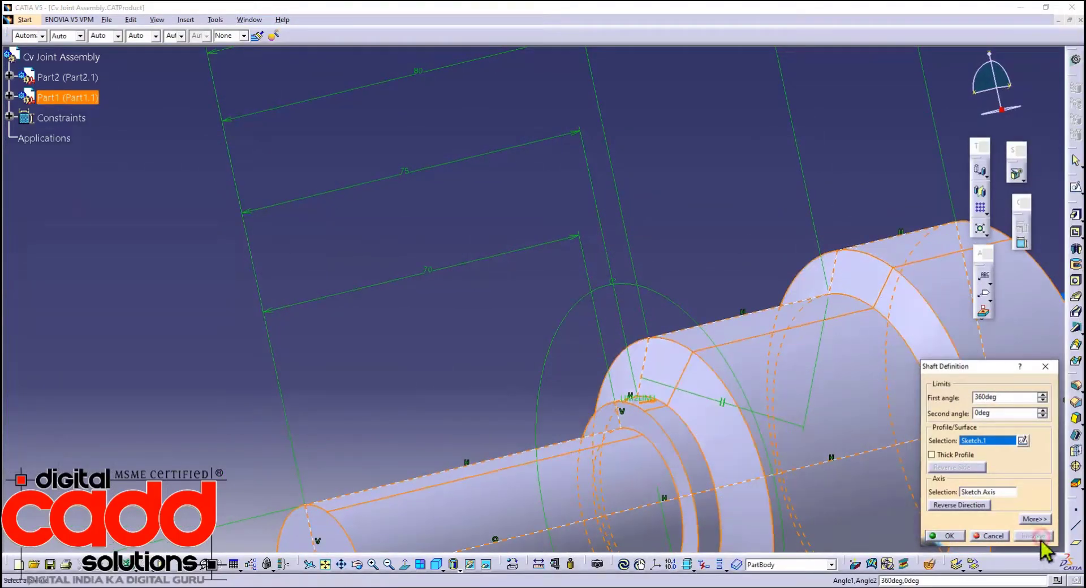
{"action": "middle_click_drag", "start_coordinate": [758, 374], "coordinate": [591, 305]}
{"action": "left_click", "coordinate": [941, 539]}
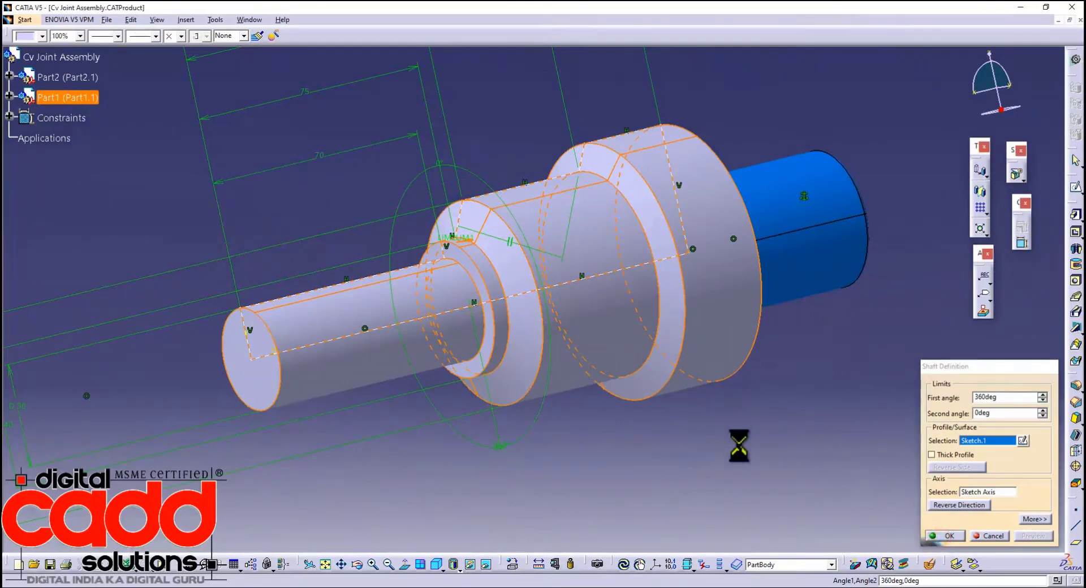
{"action": "left_click", "coordinate": [649, 469]}
{"action": "mouse_move", "coordinate": [640, 436]}
{"action": "middle_mouse_down"}
{"action": "mouse_move", "coordinate": [504, 247]}
{"action": "mouse_move", "coordinate": [558, 461]}
{"action": "mouse_move", "coordinate": [647, 433]}
{"action": "middle_mouse_up"}
{"action": "key", "text": "ctrl+s"}
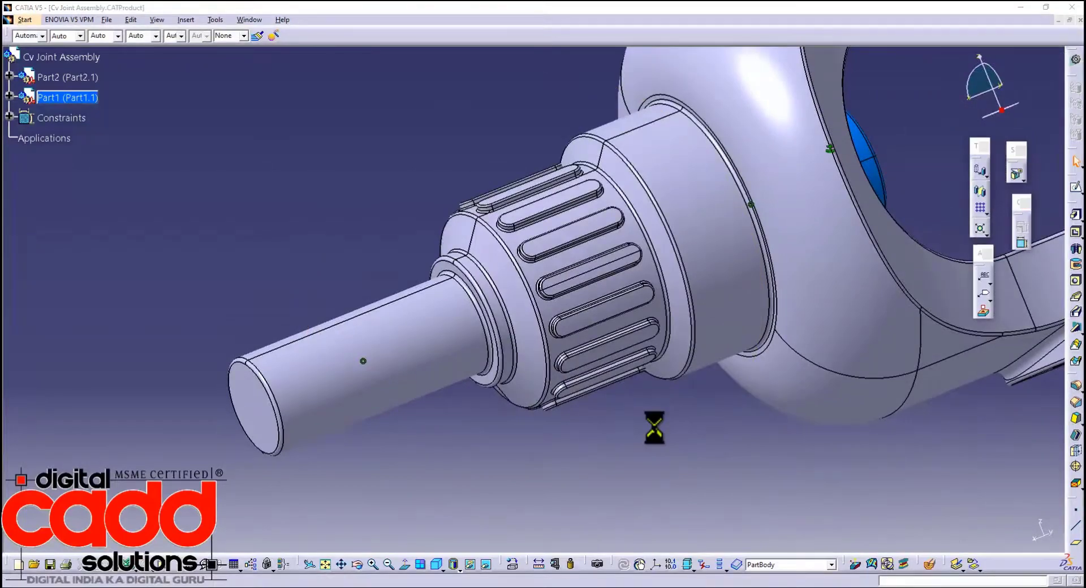
- Colour the yoke shaft part dark green and make the Cv Joint Assembly product active again
{"action": "middle_click_drag", "start_coordinate": [447, 552], "coordinate": [458, 388]}
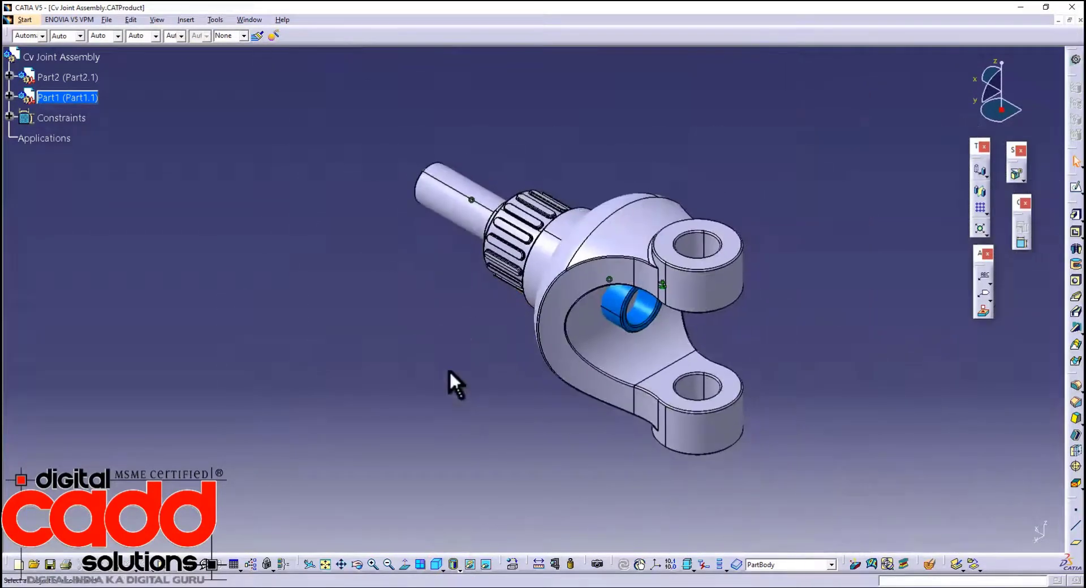
{"action": "left_click", "coordinate": [66, 97]}
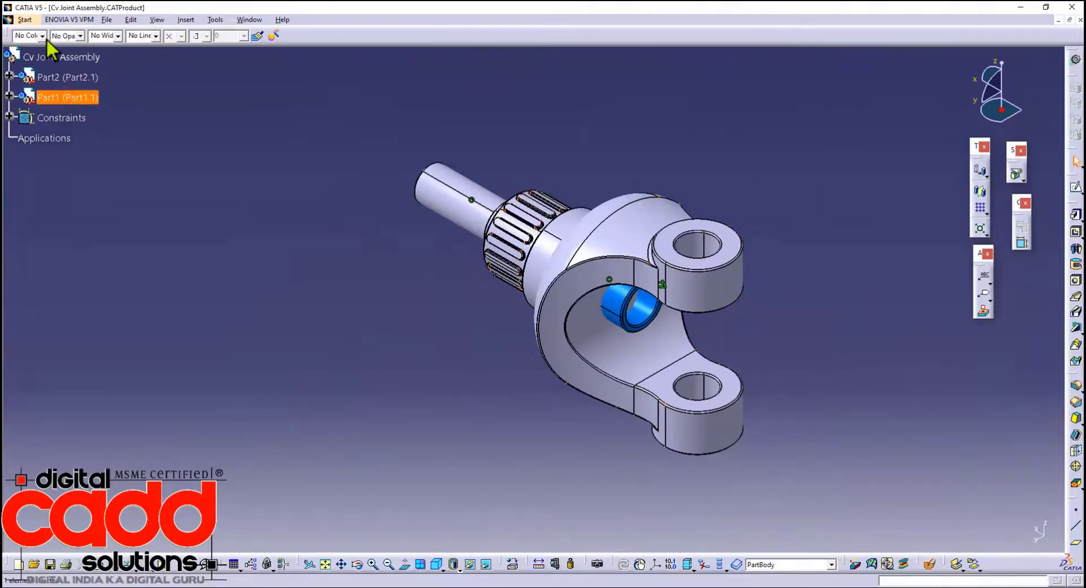
{"action": "left_click", "coordinate": [43, 36]}
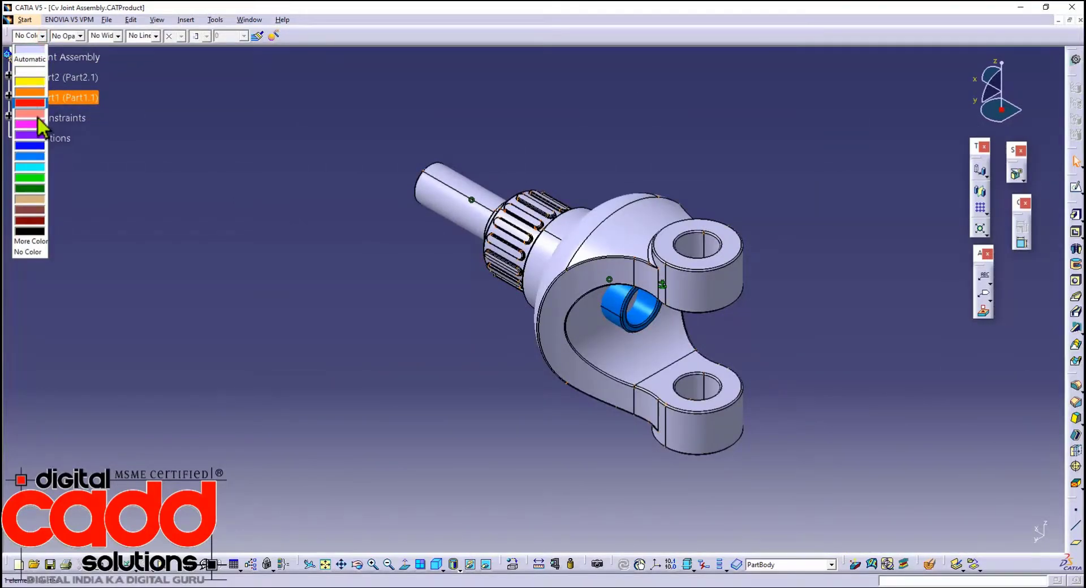
{"action": "left_click", "coordinate": [40, 191]}
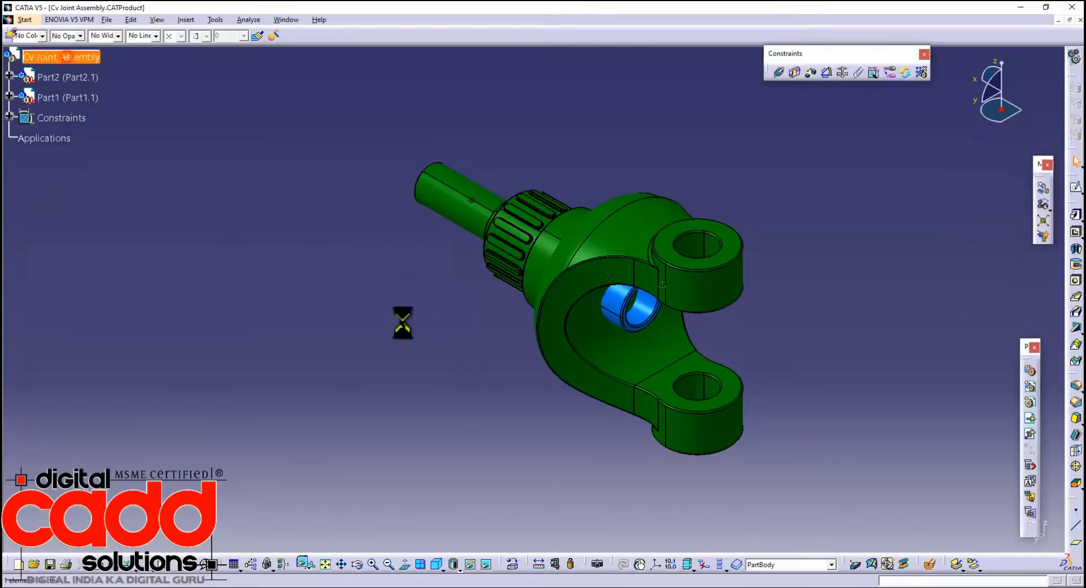
- Slide the yoke shaft along the X axis until its stub shaft is clear of the blue tube
{"action": "middle_click_drag", "start_coordinate": [679, 331], "coordinate": [556, 309]}
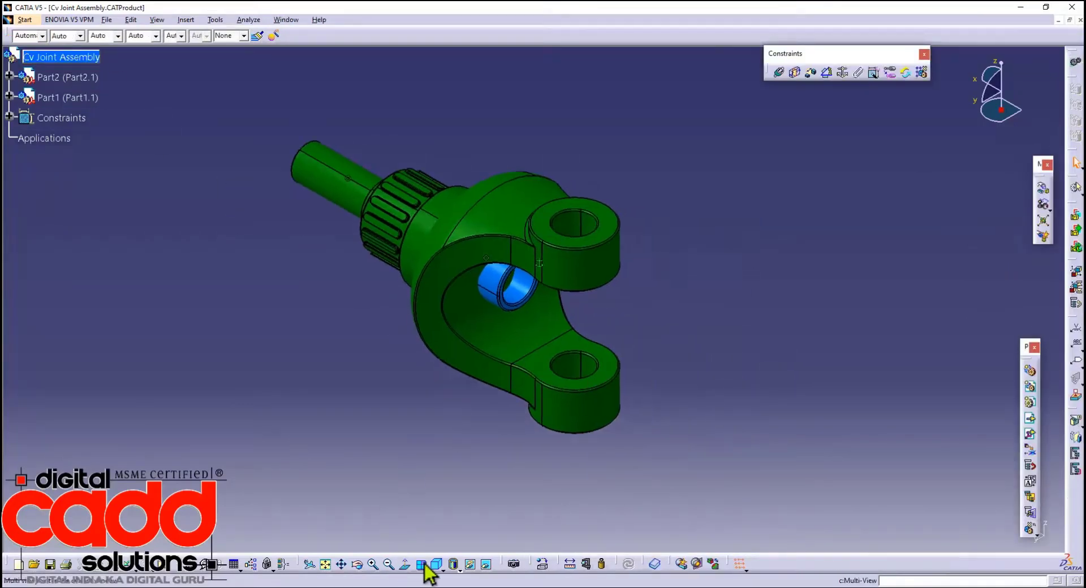
{"action": "middle_click_drag", "start_coordinate": [432, 560], "coordinate": [600, 390]}
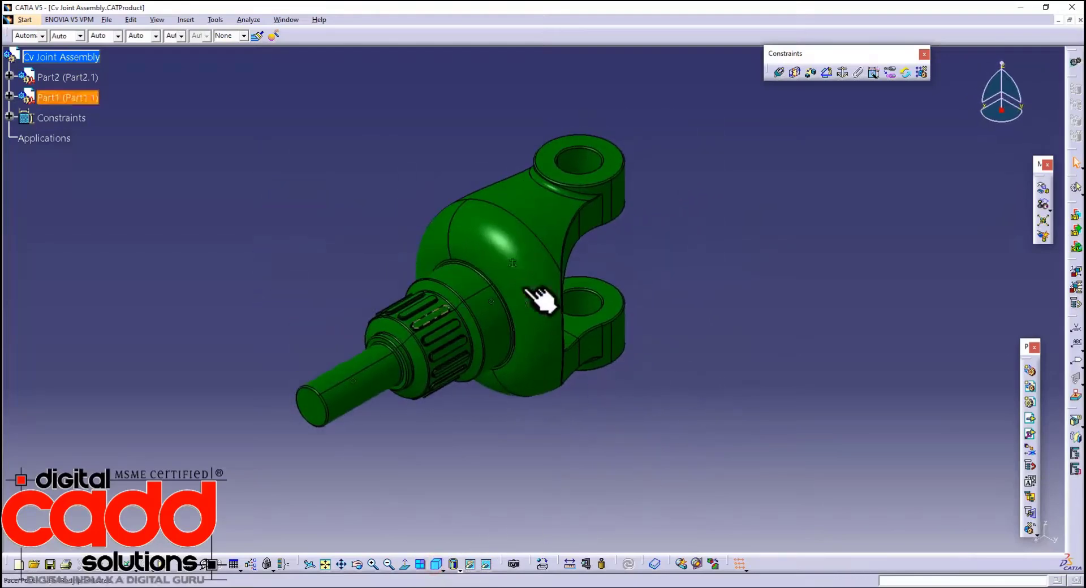
{"action": "left_click", "coordinate": [1042, 189]}
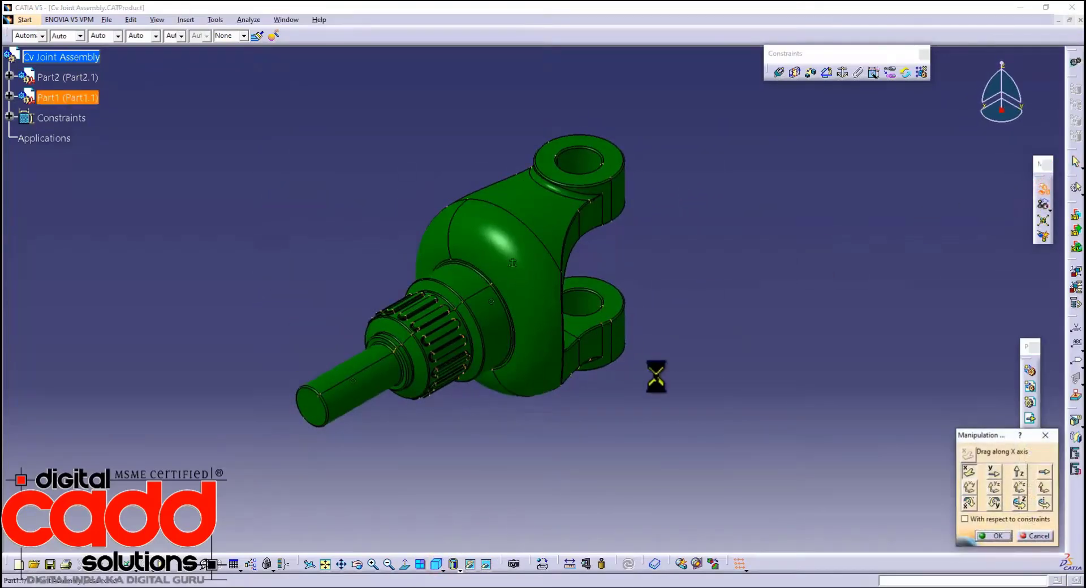
{"action": "left_click_drag", "start_coordinate": [545, 308], "coordinate": [784, 182]}
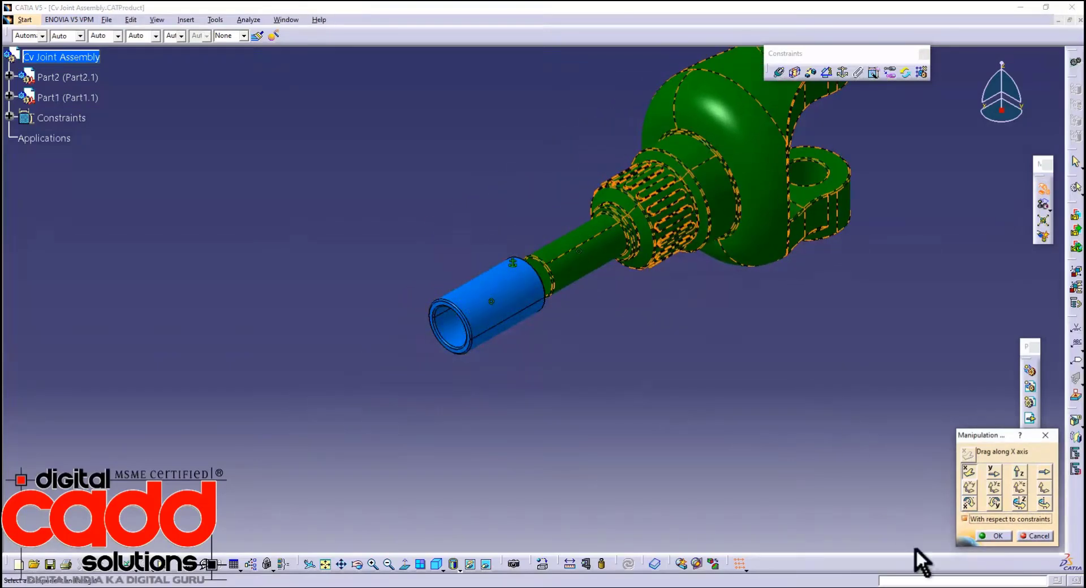
{"action": "left_click", "coordinate": [997, 536]}
- Make the yoke shaft's shoulder face coincident with the blue tube's end face, orientation Opposite, and update the assembly
{"action": "middle_click_drag", "start_coordinate": [706, 337], "coordinate": [611, 249]}
{"action": "left_click", "coordinate": [780, 76]}
{"action": "left_click", "coordinate": [572, 378]}
{"action": "middle_click_drag", "start_coordinate": [541, 383], "coordinate": [347, 371]}
{"action": "left_click", "coordinate": [325, 274]}
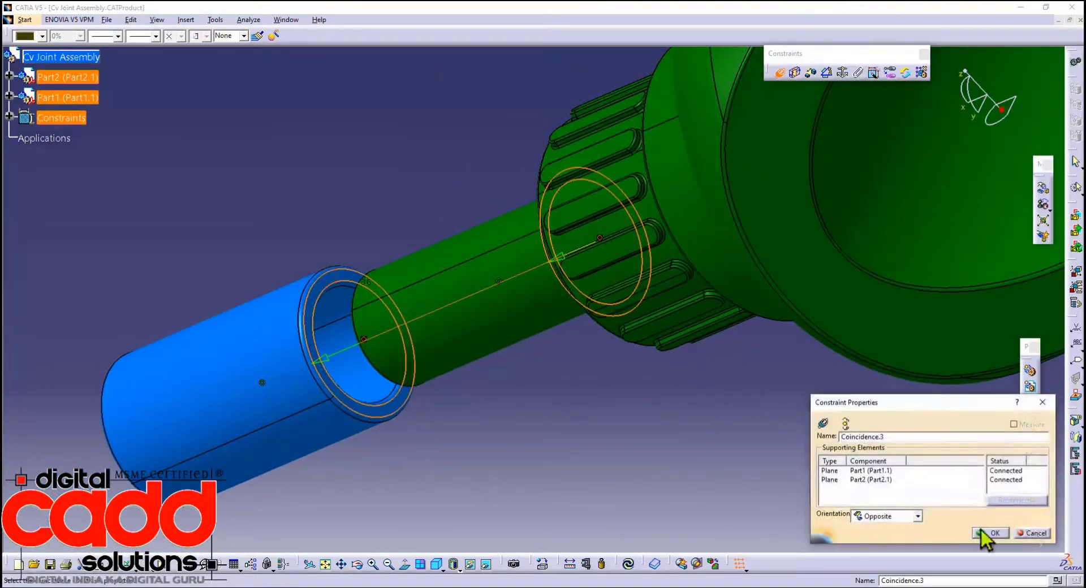
{"action": "left_click", "coordinate": [987, 533]}
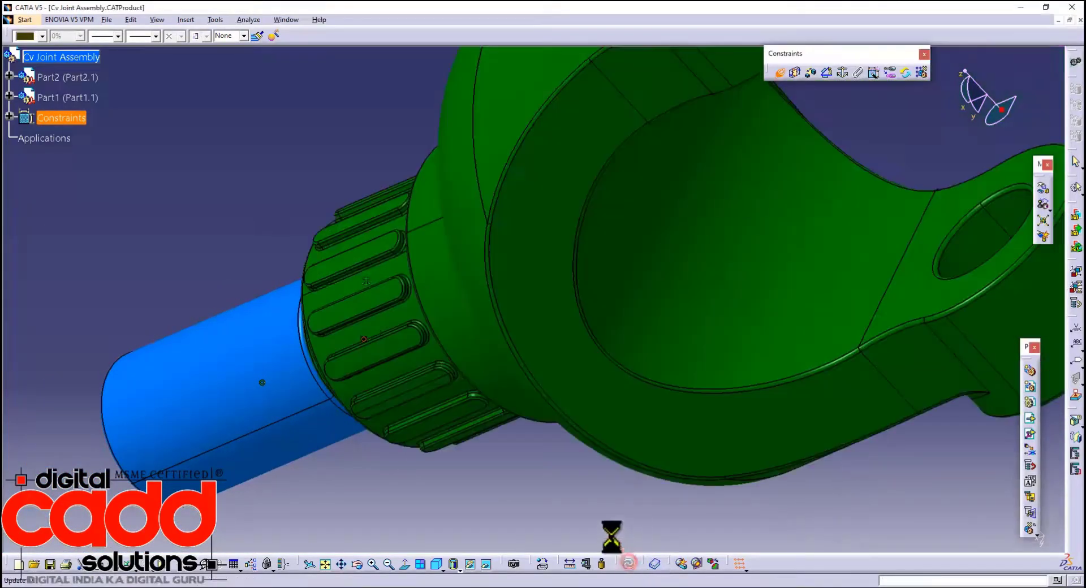
{"action": "middle_click_drag", "start_coordinate": [528, 516], "coordinate": [624, 338]}
{"action": "middle_click_drag", "start_coordinate": [378, 370], "coordinate": [475, 167]}
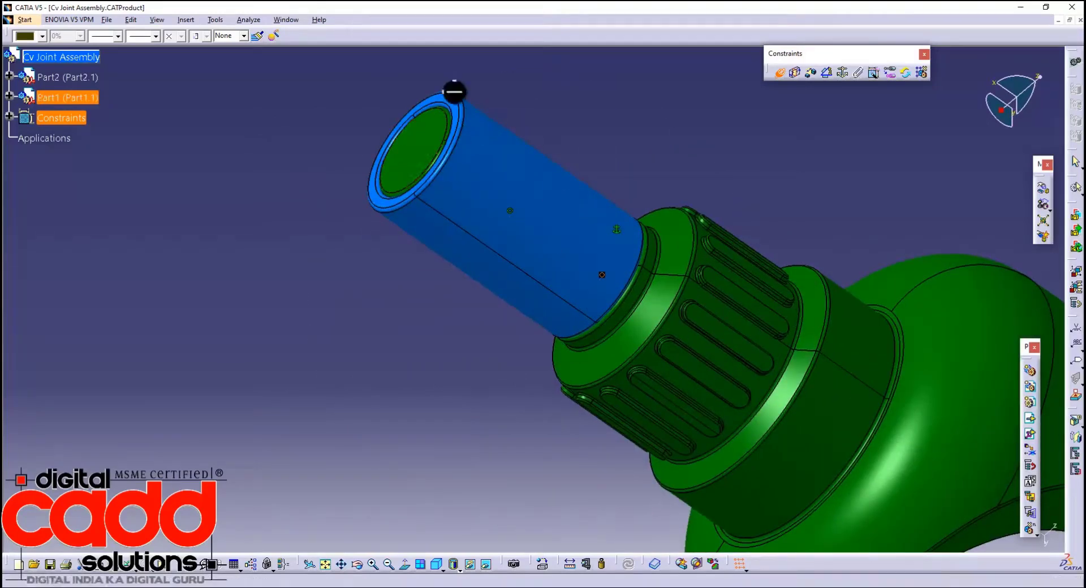
{"action": "middle_click_drag", "start_coordinate": [412, 339], "coordinate": [413, 421]}
{"action": "left_click", "coordinate": [781, 73]}
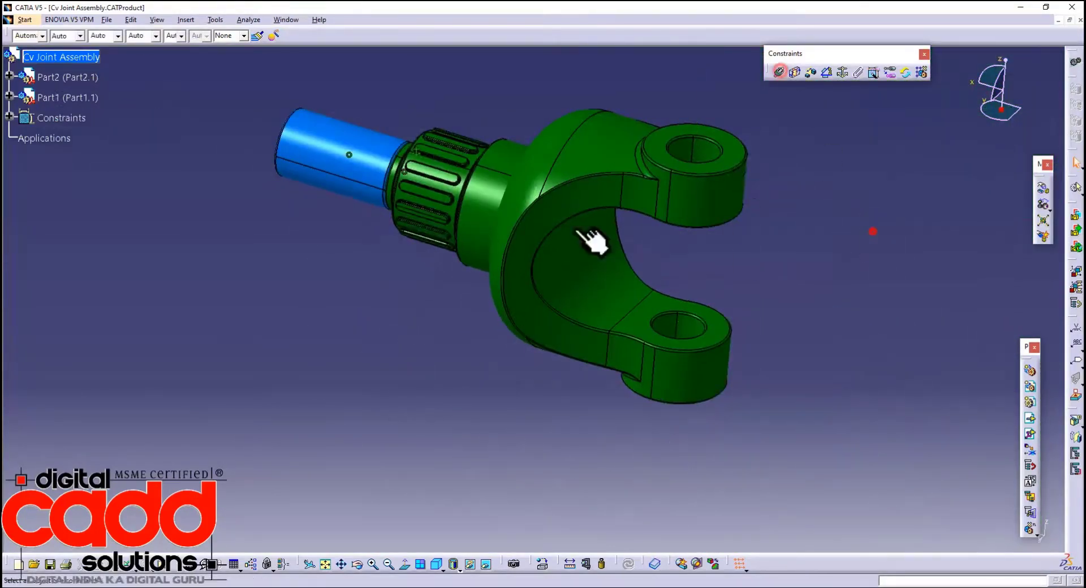
- Insert Part03 into the assembly as an existing component with positioning and place the cross clear of the yoke
{"action": "right_click", "coordinate": [97, 56]}
{"action": "mouse_move", "coordinate": [146, 238]}
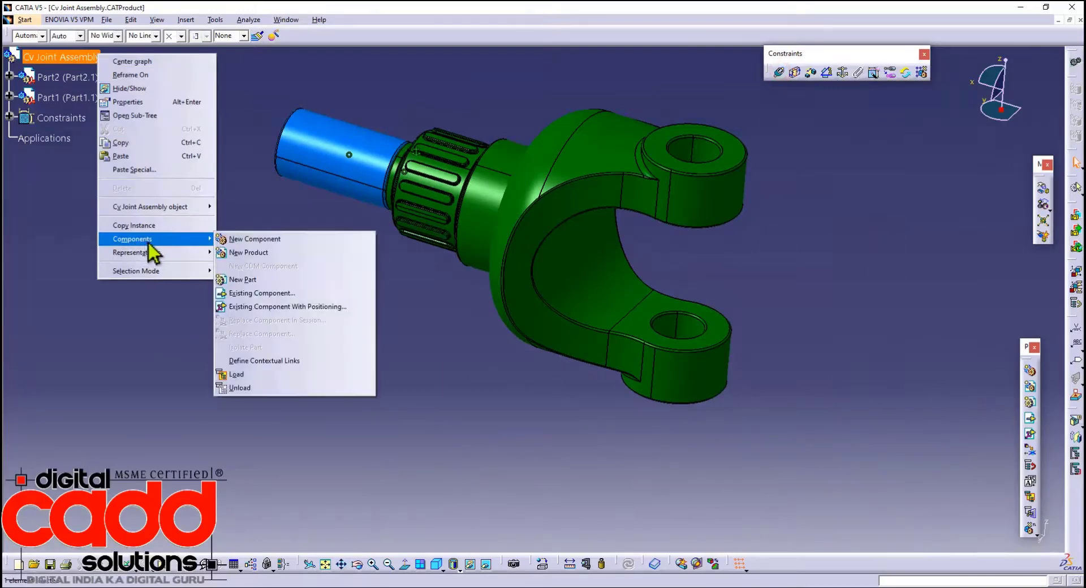
{"action": "left_click", "coordinate": [317, 307]}
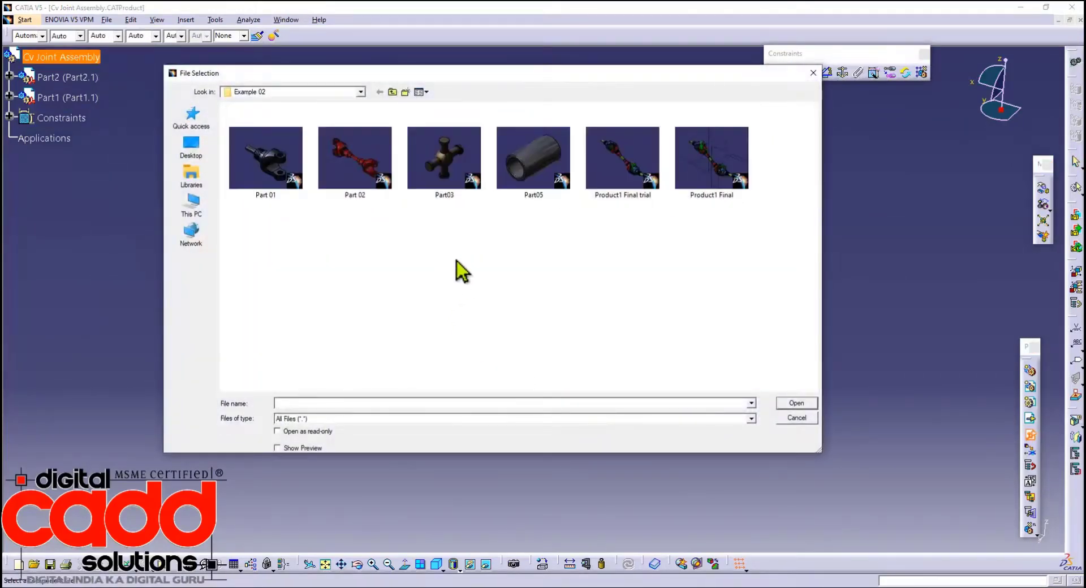
{"action": "double_click", "coordinate": [447, 164]}
{"action": "middle_click_drag", "start_coordinate": [432, 377], "coordinate": [382, 394]}
{"action": "left_click_drag", "start_coordinate": [343, 190], "coordinate": [698, 397]}
{"action": "left_click", "coordinate": [844, 153]}
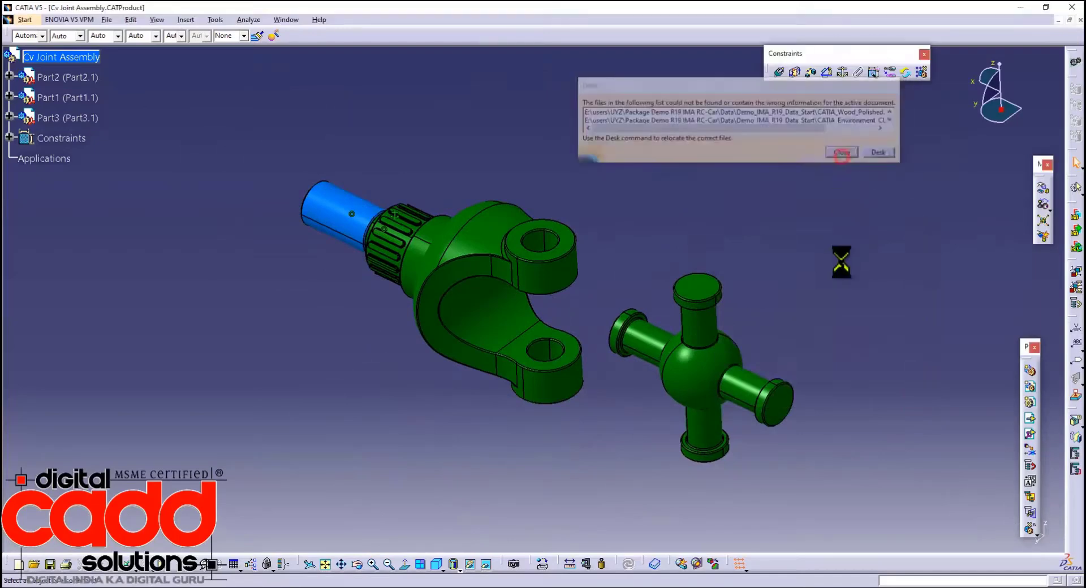
- Colour the cross part tan
{"action": "left_click", "coordinate": [79, 117]}
{"action": "left_click", "coordinate": [42, 36]}
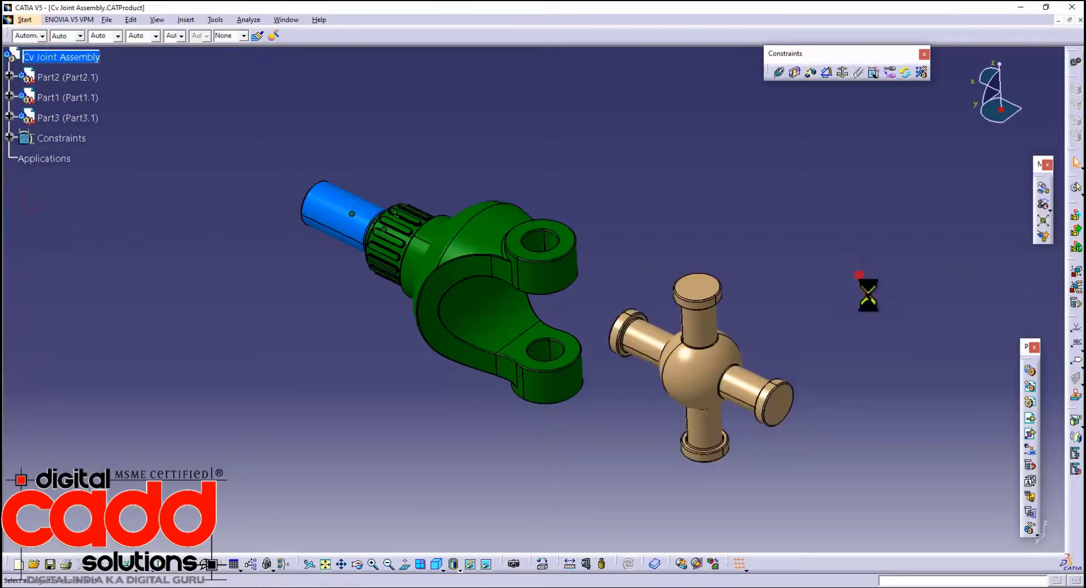
- Make the axis of the cross's vertical arm coincident with the axis of the green yoke's upper ear hole
{"action": "middle_click_drag", "start_coordinate": [852, 379], "coordinate": [776, 339]}
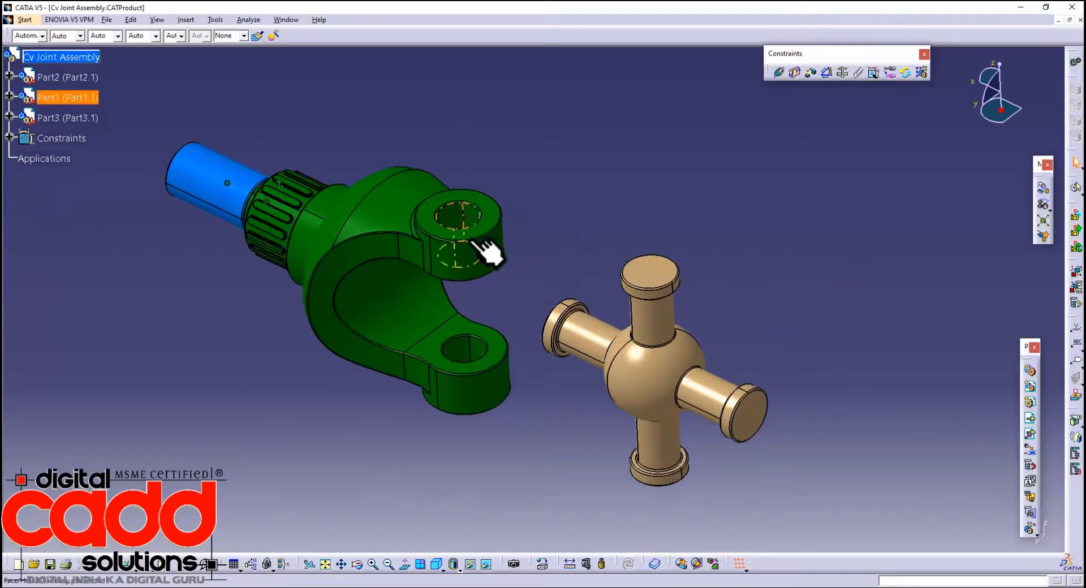
{"action": "left_click", "coordinate": [783, 73]}
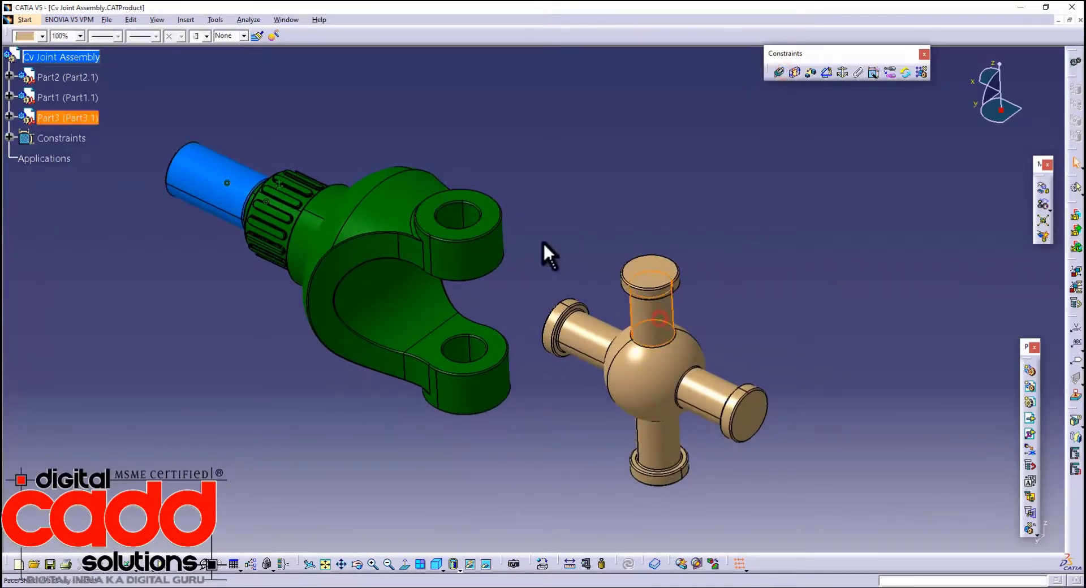
{"action": "left_click", "coordinate": [779, 72]}
{"action": "left_click", "coordinate": [658, 308]}
{"action": "left_click", "coordinate": [460, 223]}
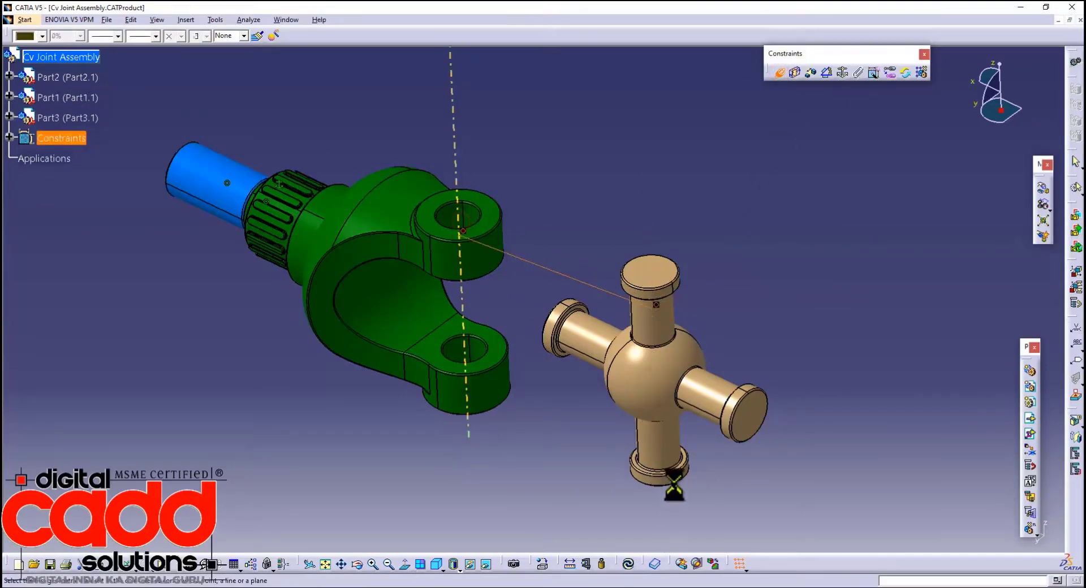
- Make the inner collar face of the cross's upper arm coincident with the green yoke's upper ear face, orientation Opposite, and update the assembly
{"action": "middle_click_drag", "start_coordinate": [603, 369], "coordinate": [562, 132]}
{"action": "middle_click_drag", "start_coordinate": [684, 271], "coordinate": [679, 311]}
{"action": "middle_click_drag", "start_coordinate": [697, 216], "coordinate": [674, 191]}
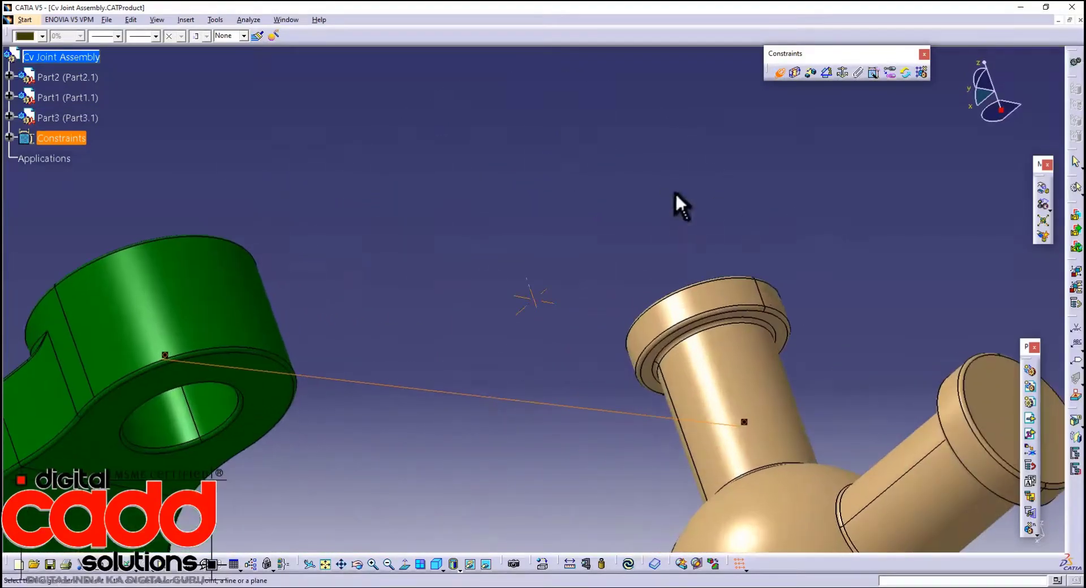
{"action": "left_click", "coordinate": [783, 331]}
{"action": "middle_click_drag", "start_coordinate": [443, 225], "coordinate": [452, 252]}
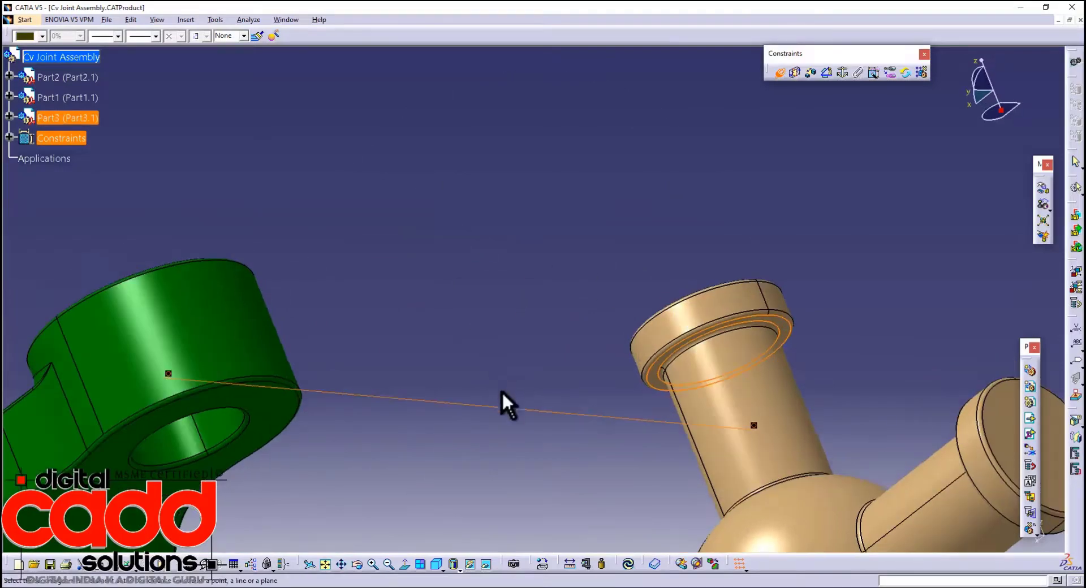
{"action": "middle_click_drag", "start_coordinate": [533, 189], "coordinate": [559, 394]}
{"action": "middle_click_drag", "start_coordinate": [439, 441], "coordinate": [560, 221]}
{"action": "middle_click_drag", "start_coordinate": [525, 294], "coordinate": [617, 456]}
{"action": "left_click", "coordinate": [487, 248]}
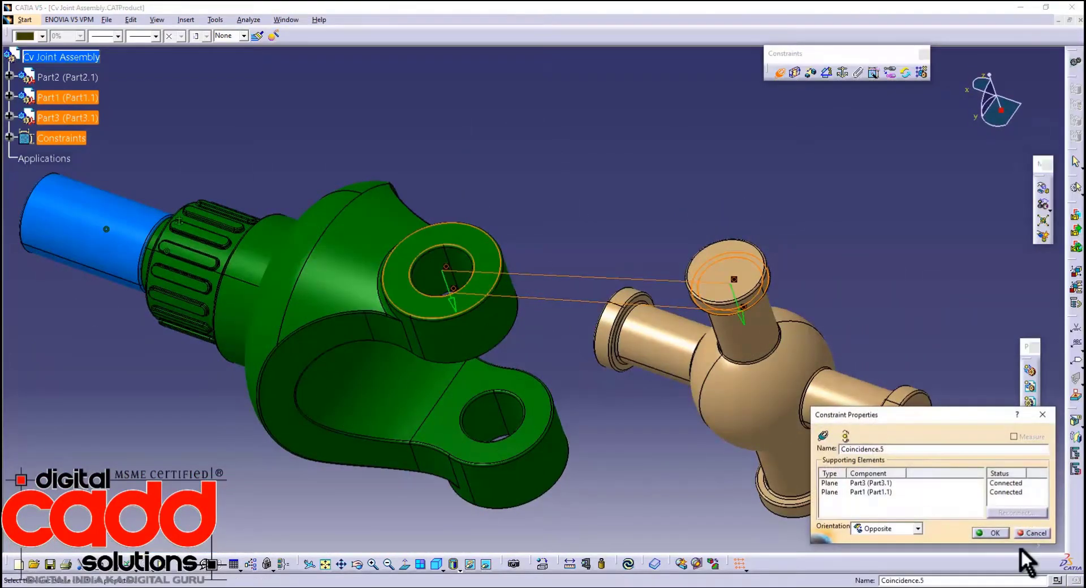
{"action": "left_click", "coordinate": [993, 533]}
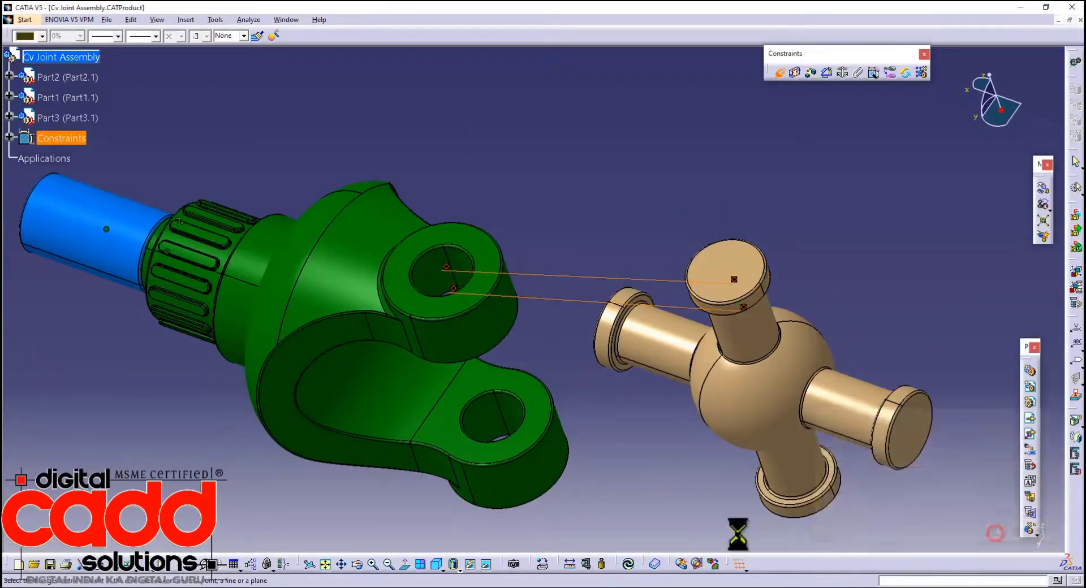
{"action": "left_click", "coordinate": [437, 567]}
{"action": "middle_click_drag", "start_coordinate": [774, 417], "coordinate": [466, 464]}
{"action": "middle_click_drag", "start_coordinate": [424, 172], "coordinate": [365, 212]}
{"action": "middle_click_drag", "start_coordinate": [541, 327], "coordinate": [577, 271]}
{"action": "left_click", "coordinate": [782, 74]}
{"action": "left_click", "coordinate": [745, 228]}
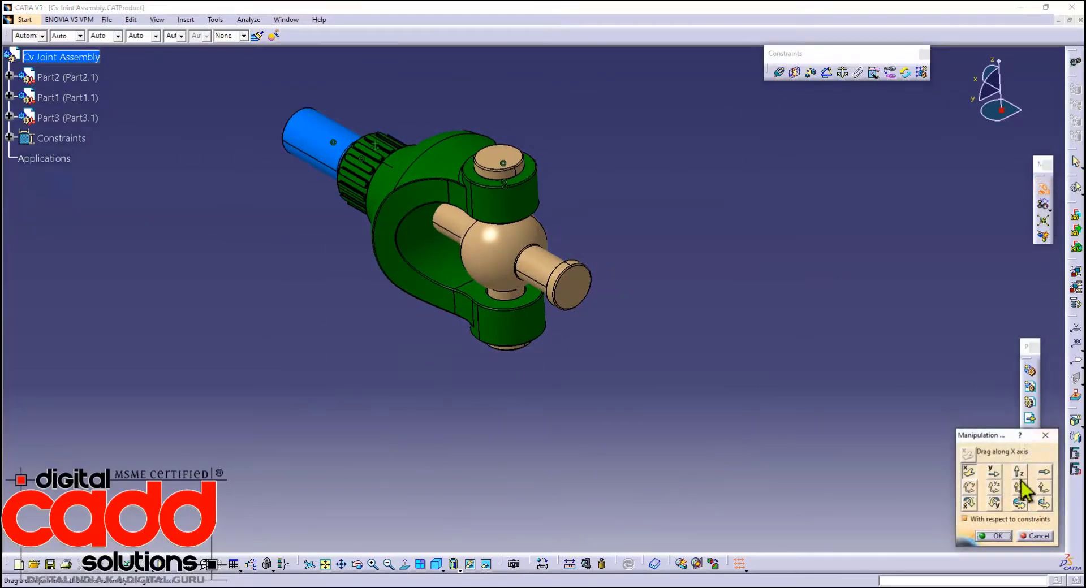
- Rotate the cross about a quarter turn around the Z axis so its free arms point sideways out of the green yoke
{"action": "left_click", "coordinate": [1019, 502]}
{"action": "left_click_drag", "start_coordinate": [586, 295], "coordinate": [823, 466]}
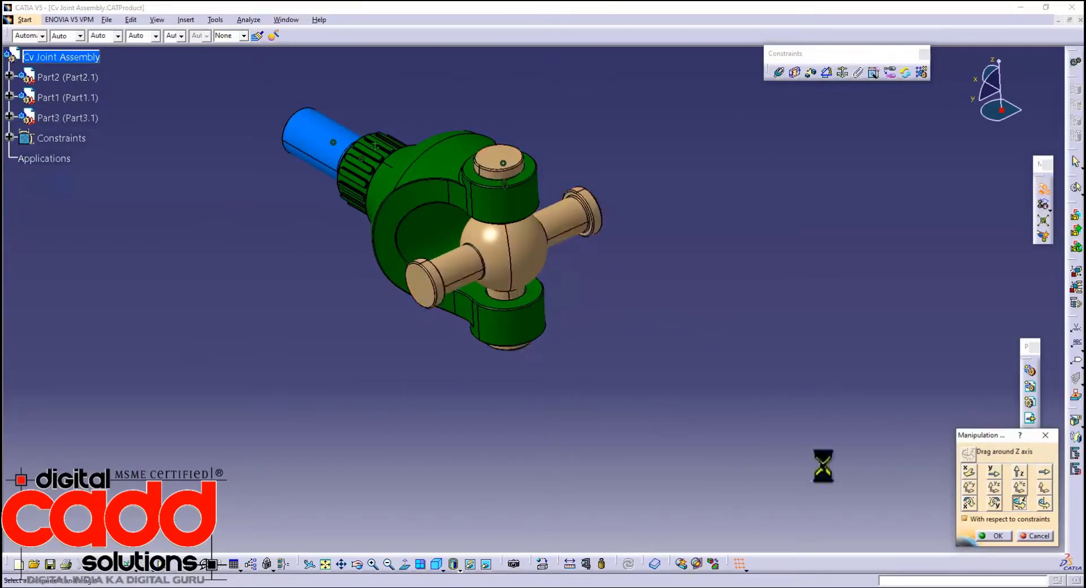
{"action": "left_click", "coordinate": [998, 536]}
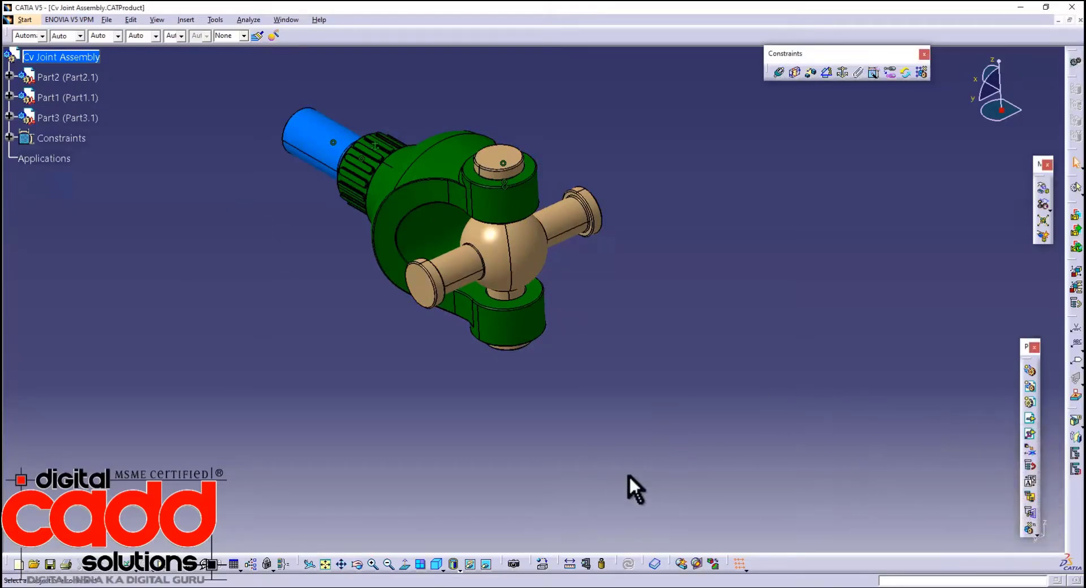
- Insert Part 02, the double-yoke shaft, into the assembly as an existing component with positioning
{"action": "right_click", "coordinate": [66, 57]}
{"action": "mouse_move", "coordinate": [140, 237]}
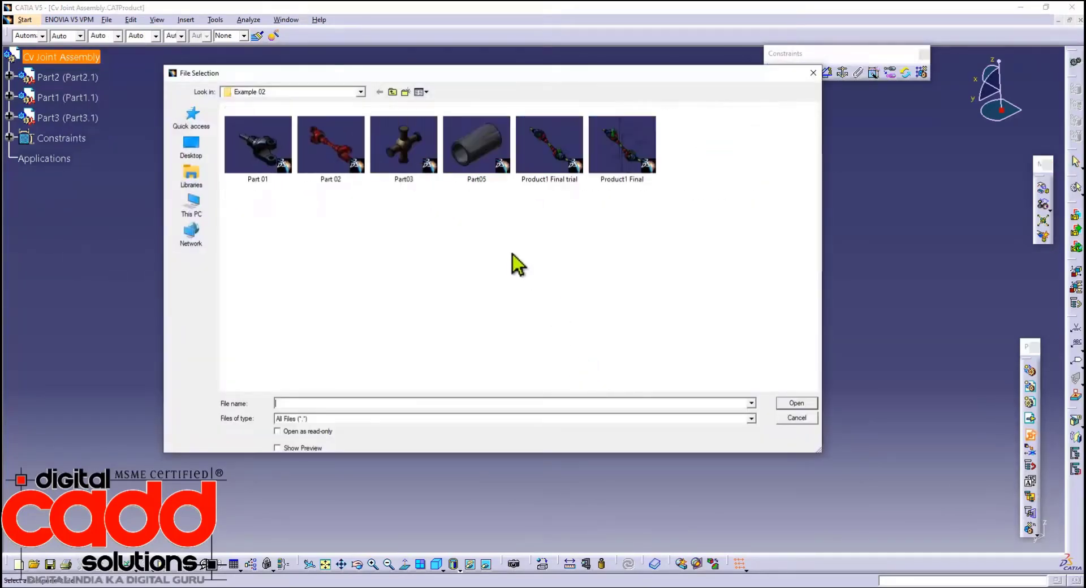
{"action": "double_click", "coordinate": [322, 145]}
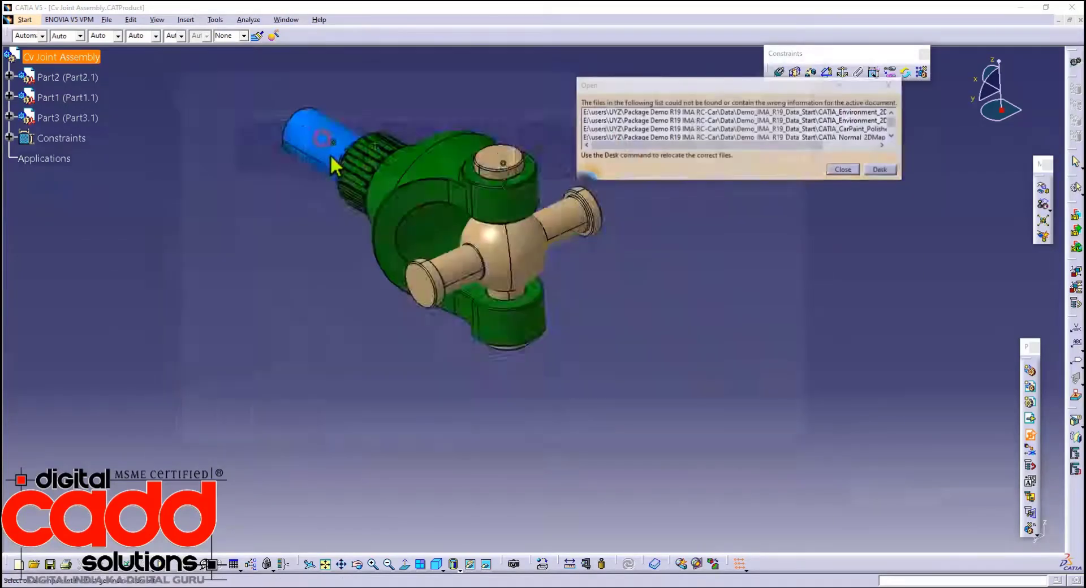
{"action": "left_click", "coordinate": [844, 170]}
{"action": "left_click", "coordinate": [907, 400]}
{"action": "middle_click_drag", "start_coordinate": [780, 381], "coordinate": [677, 361]}
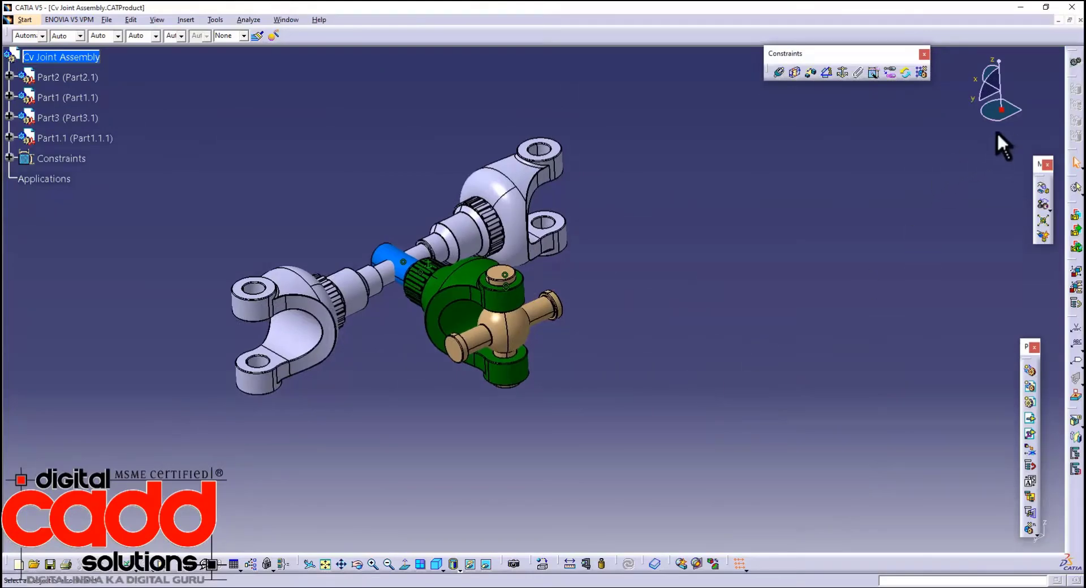
- Attach the compass to the double-yoke shaft, then turn and move the shaft clear of the green yoke
{"action": "left_click_drag", "start_coordinate": [1003, 110], "coordinate": [525, 200]}
{"action": "left_click_drag", "start_coordinate": [502, 188], "coordinate": [549, 230]}
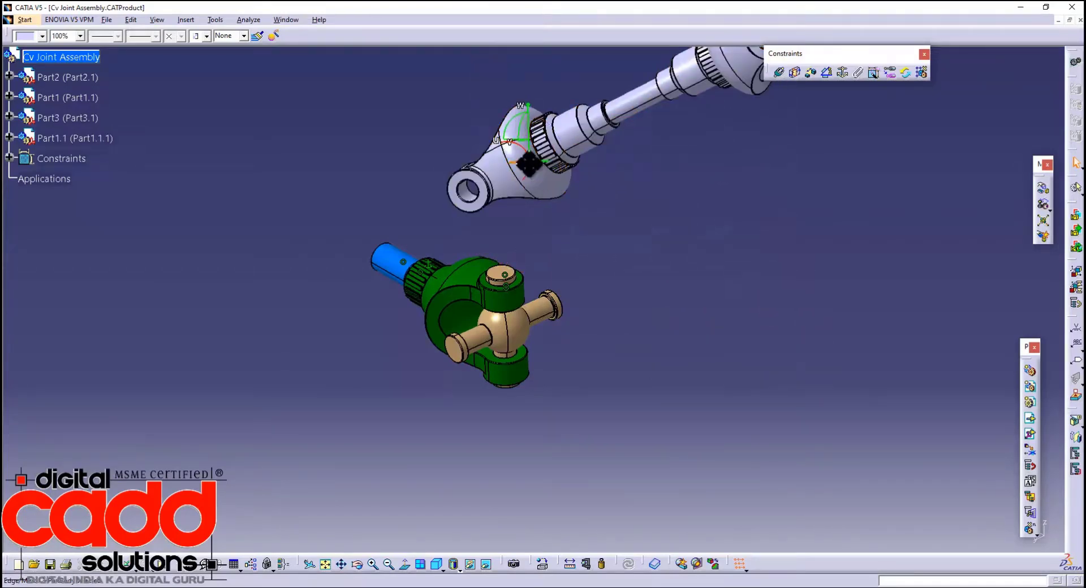
{"action": "left_click_drag", "start_coordinate": [530, 163], "coordinate": [674, 322]}
{"action": "middle_click_drag", "start_coordinate": [642, 276], "coordinate": [607, 392]}
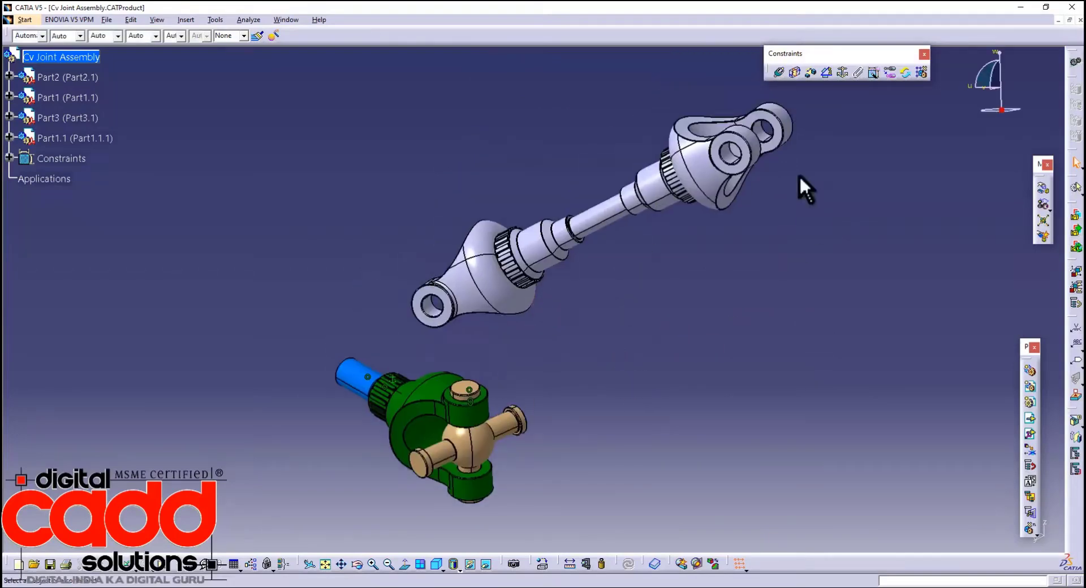
- Make the double-yoke shaft's near ear hole axis coincident with the cross's free arm axis and update the assembly
{"action": "left_click", "coordinate": [781, 76]}
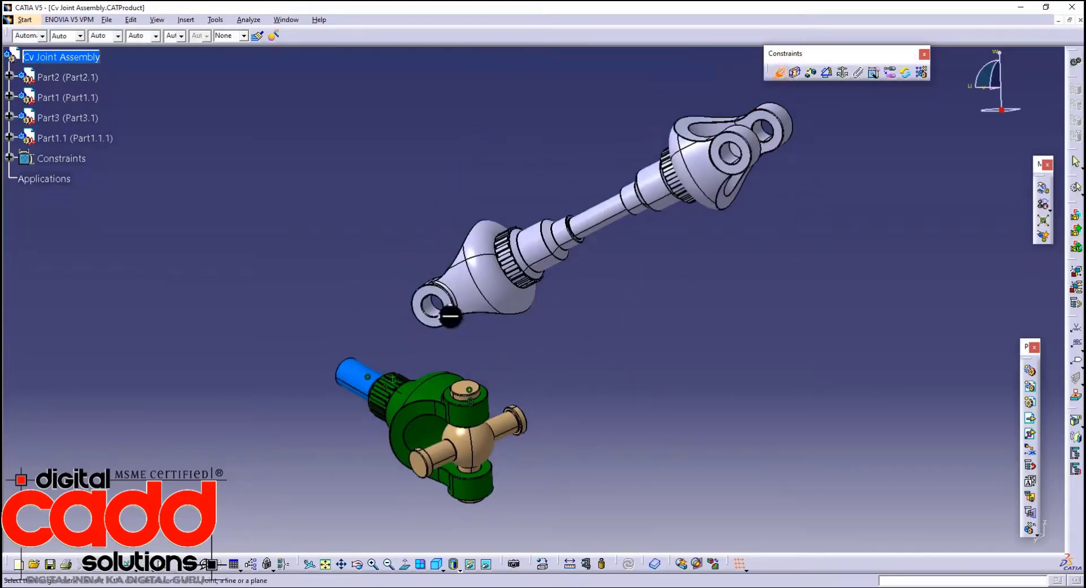
{"action": "left_click", "coordinate": [435, 305]}
{"action": "left_click", "coordinate": [441, 451]}
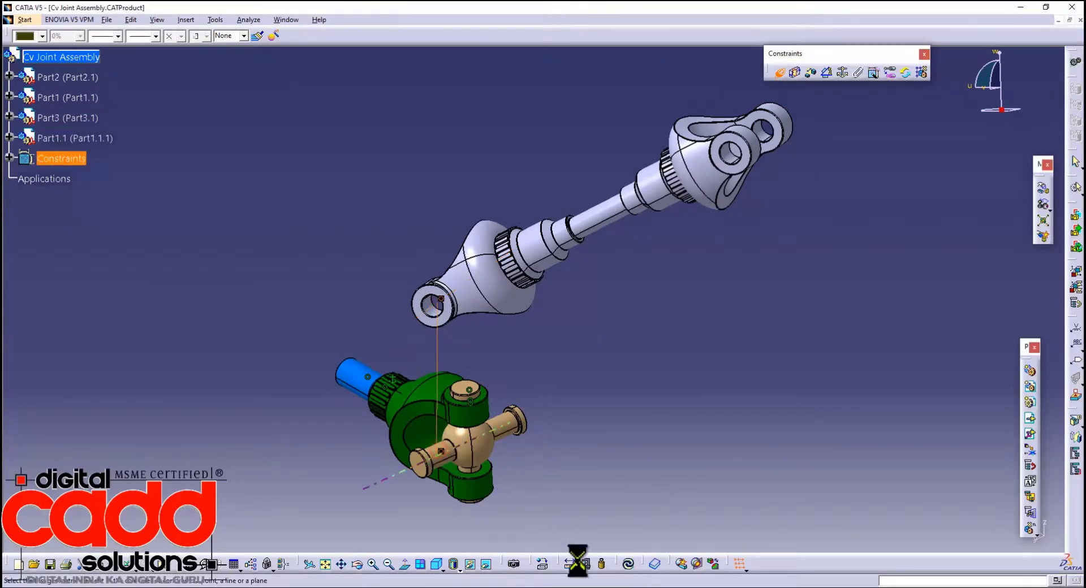
{"action": "left_click", "coordinate": [628, 566]}
- Make the double-yoke shaft's ear face coincident with the inner collar face of the cross's free arm, orientation Opposite, and update the assembly
{"action": "middle_click_drag", "start_coordinate": [640, 490], "coordinate": [710, 307]}
{"action": "left_click", "coordinate": [600, 361]}
{"action": "middle_click_drag", "start_coordinate": [587, 396], "coordinate": [413, 333]}
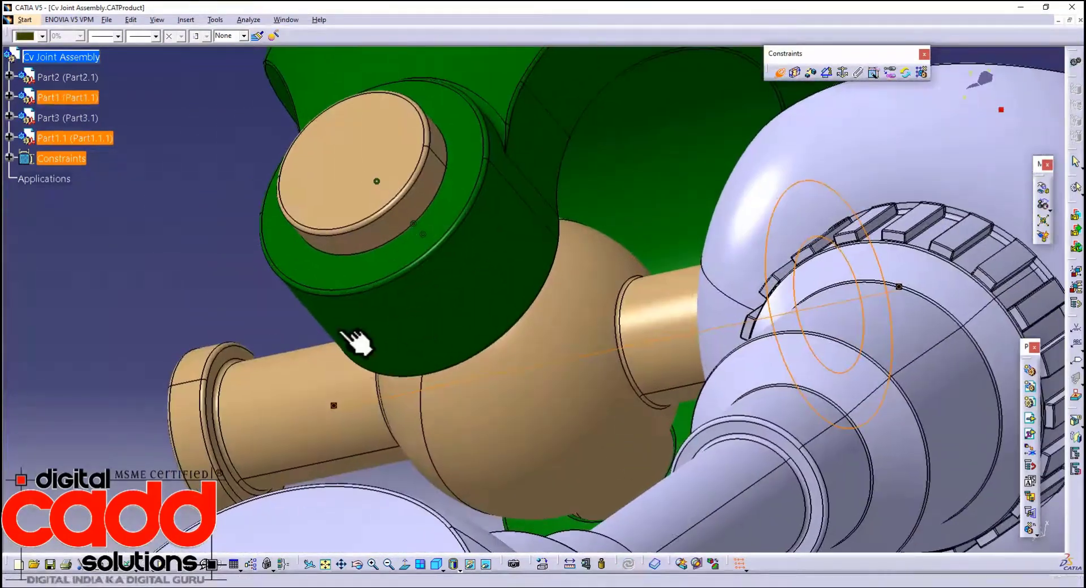
{"action": "left_click", "coordinate": [246, 359]}
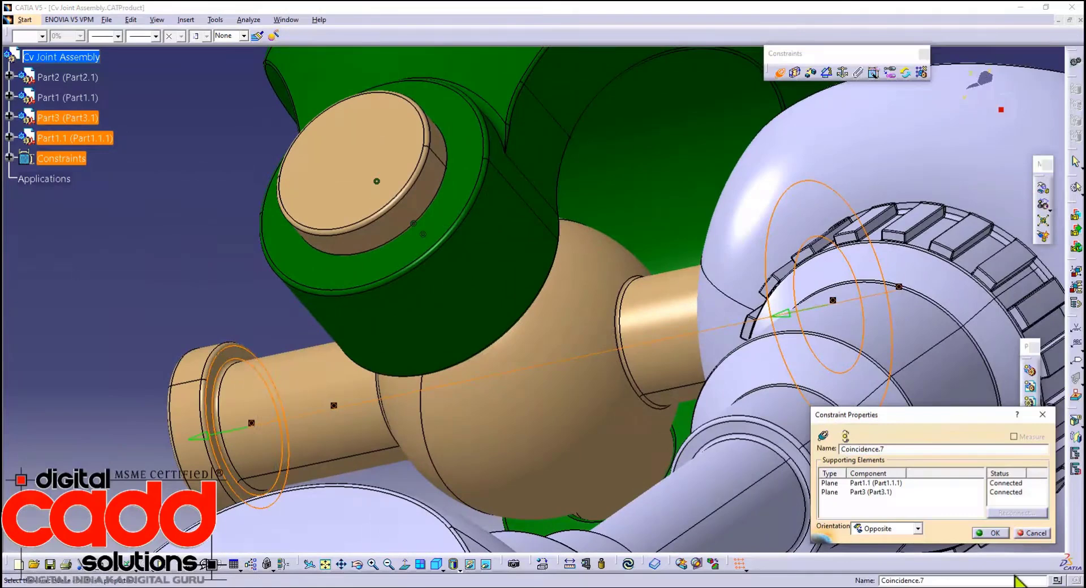
{"action": "left_click", "coordinate": [991, 533]}
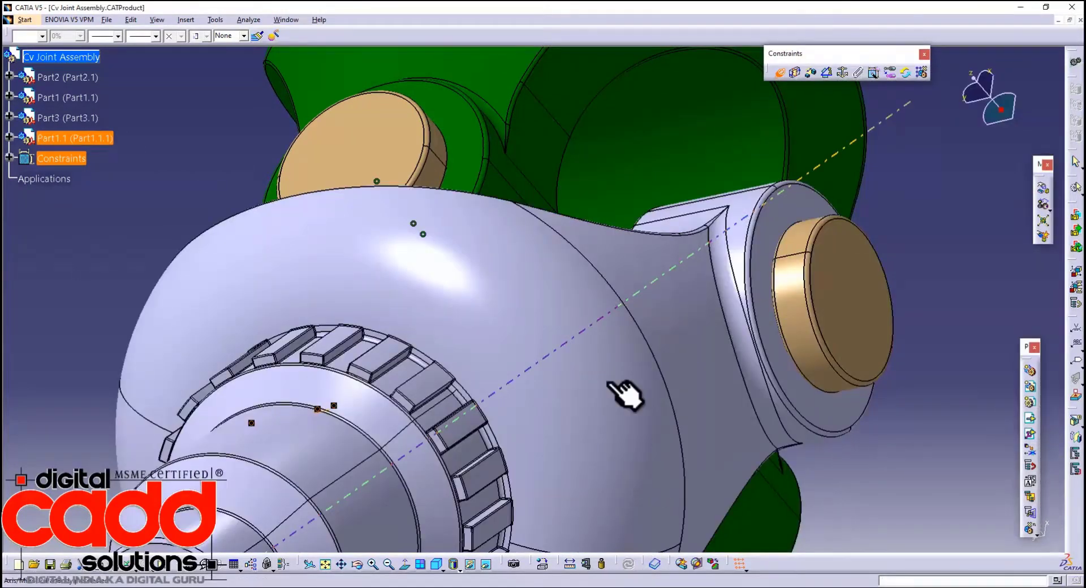
{"action": "right_click", "coordinate": [584, 228]}
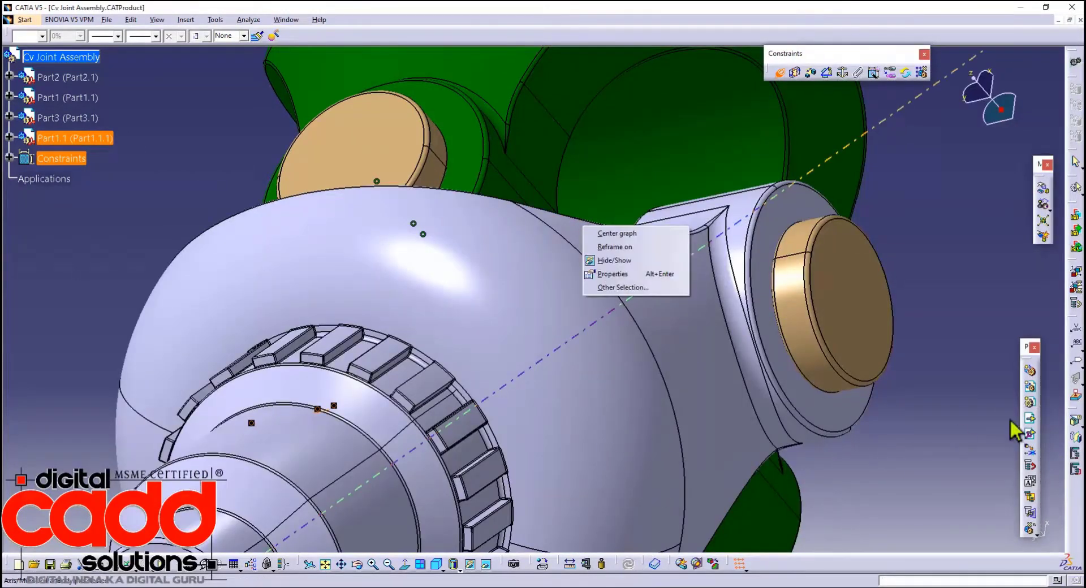
{"action": "left_click", "coordinate": [912, 415]}
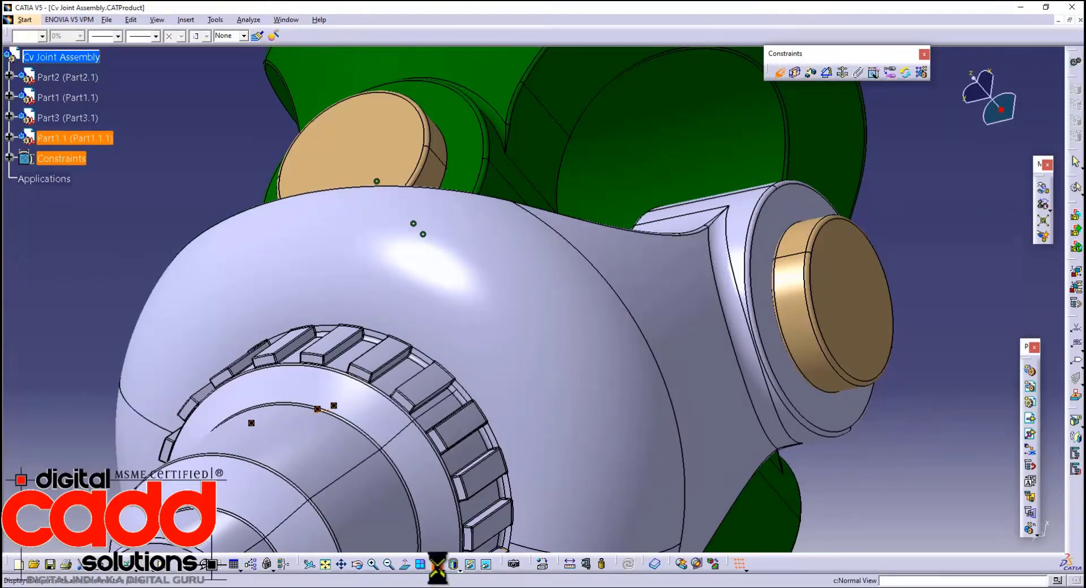
{"action": "left_click", "coordinate": [437, 567]}
{"action": "middle_click_drag", "start_coordinate": [586, 441], "coordinate": [538, 374]}
{"action": "middle_click_drag", "start_coordinate": [508, 521], "coordinate": [742, 247]}
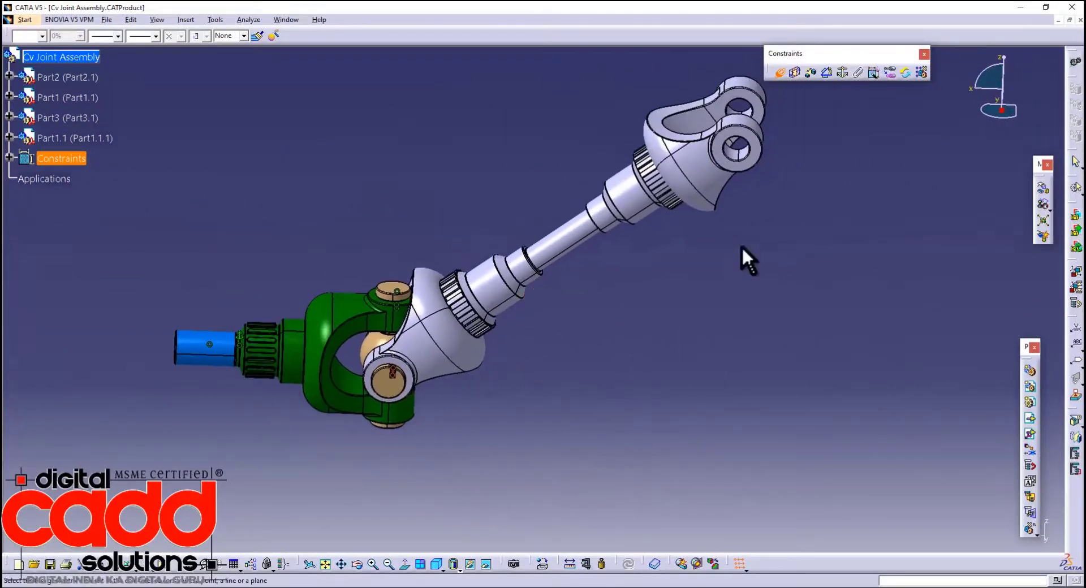
- Add a 150° angle constraint between the blue tube's axis and the double-yoke shaft's axis, and update the assembly
{"action": "left_click", "coordinate": [827, 72]}
{"action": "left_click", "coordinate": [205, 347]}
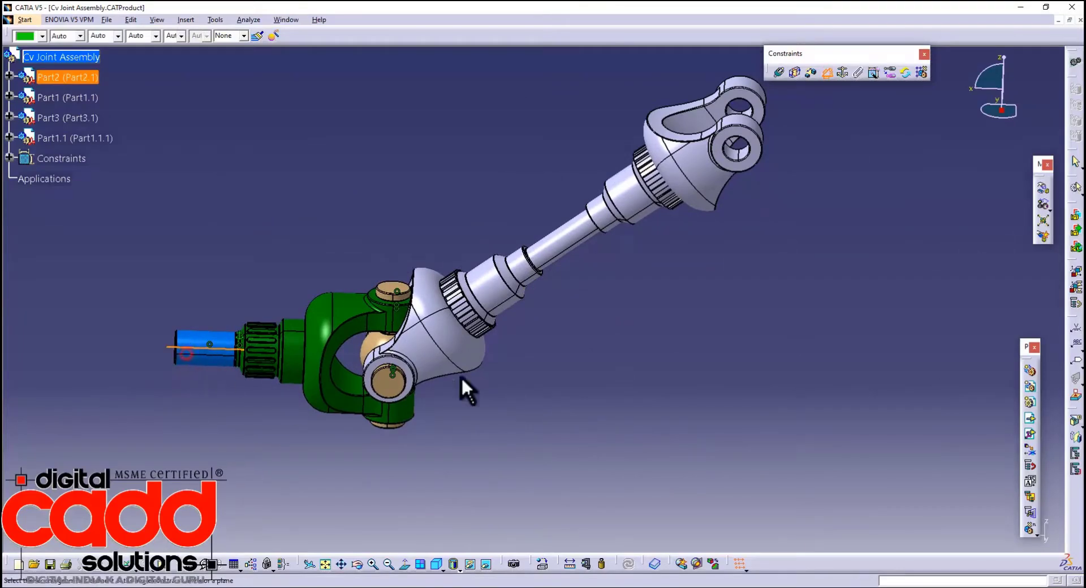
{"action": "left_click", "coordinate": [557, 255]}
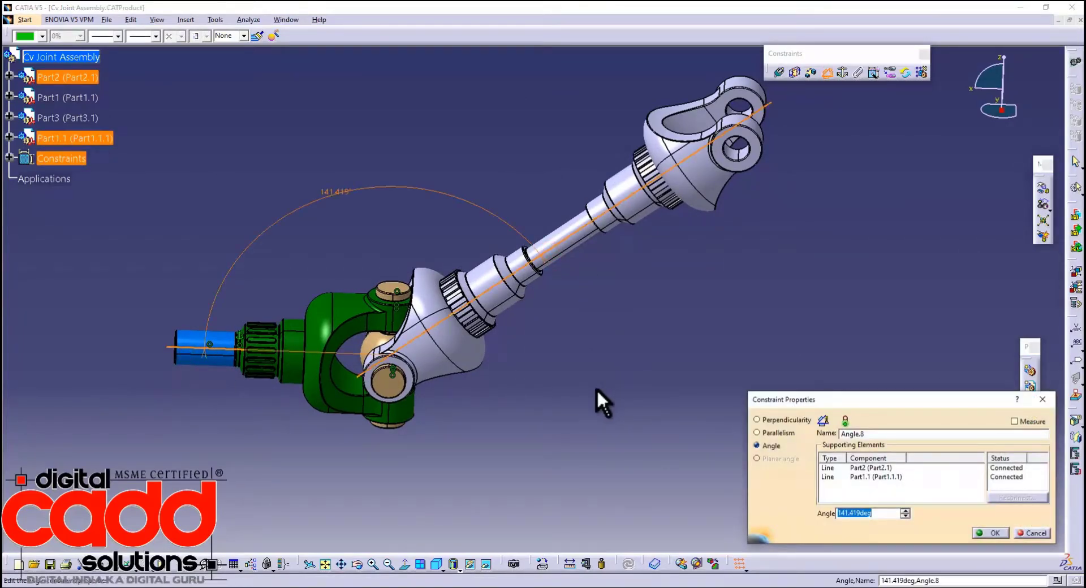
{"action": "key", "text": "Return"}
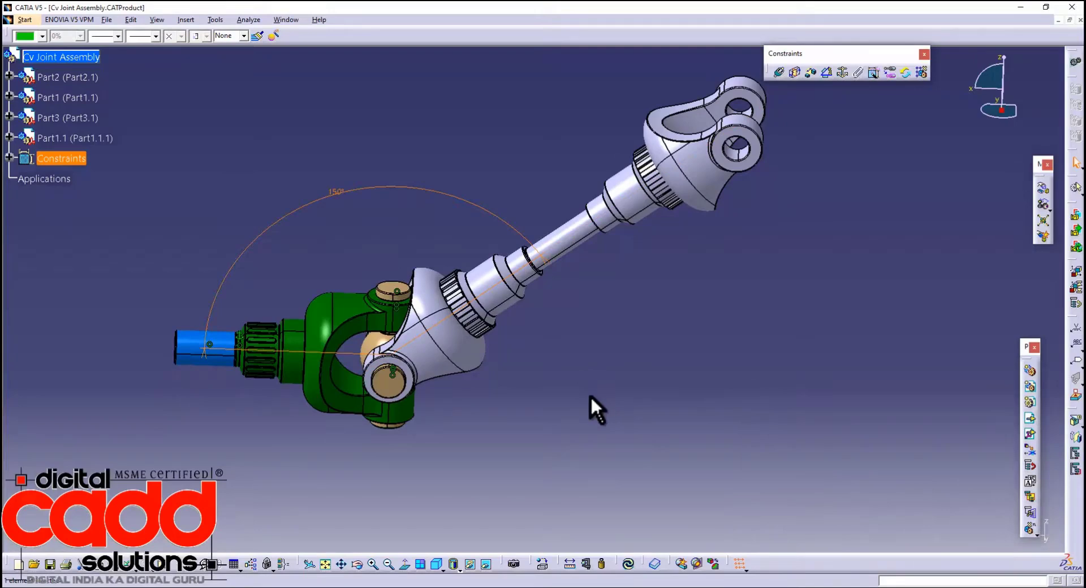
{"action": "left_click", "coordinate": [627, 565]}
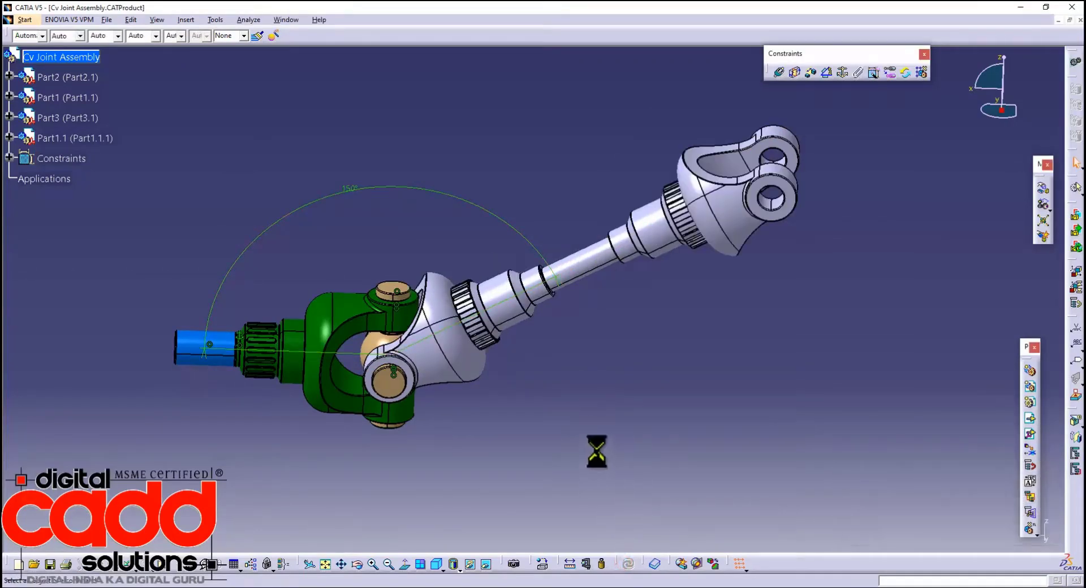
{"action": "double_click", "coordinate": [351, 187]}
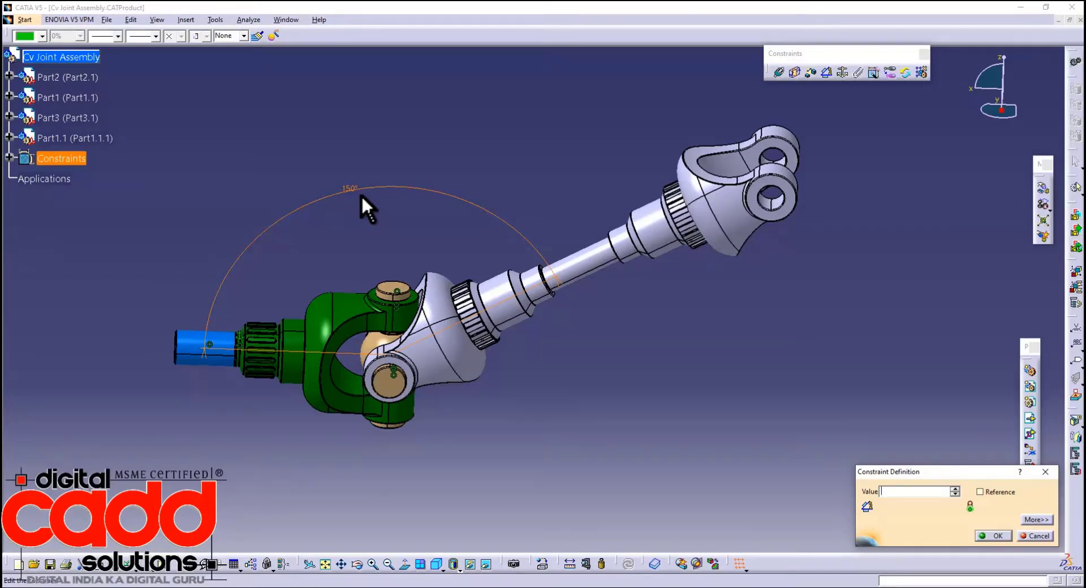
{"action": "left_click", "coordinate": [1034, 536]}
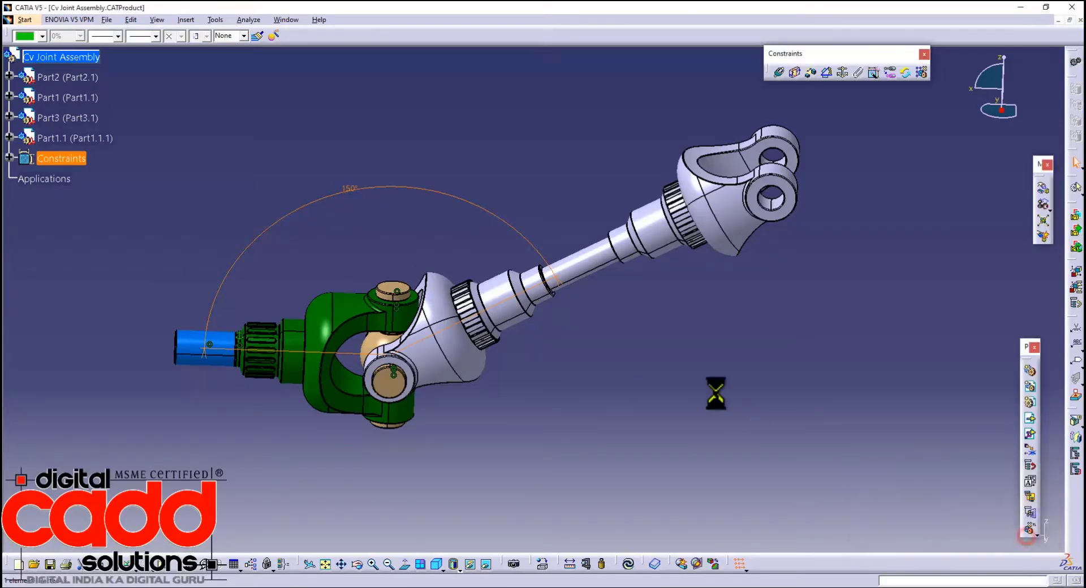
{"action": "middle_click_drag", "start_coordinate": [695, 393], "coordinate": [542, 448]}
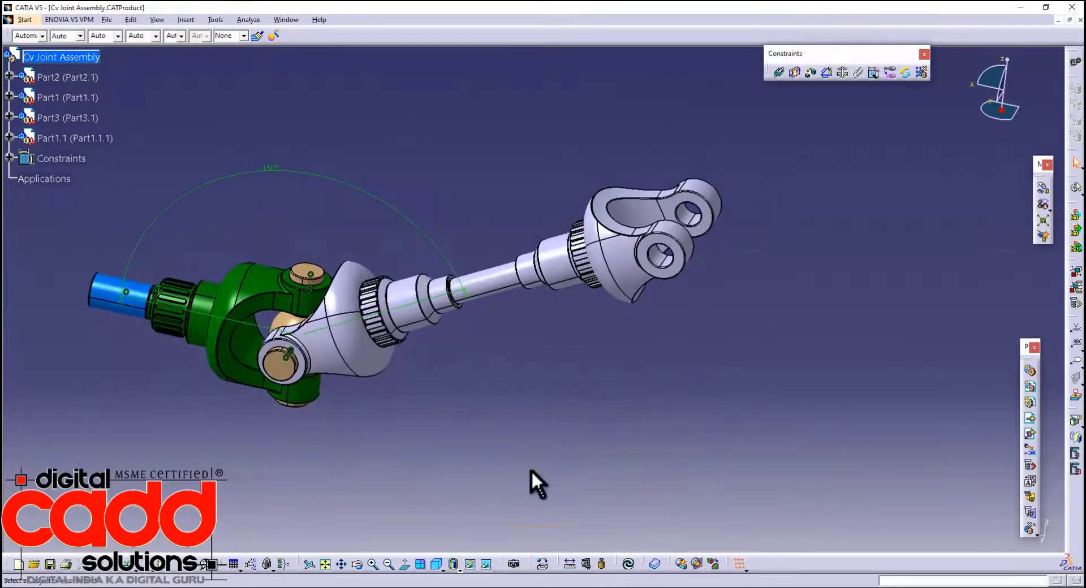
{"action": "middle_click_drag", "start_coordinate": [437, 563], "coordinate": [306, 481]}
{"action": "middle_click_drag", "start_coordinate": [533, 451], "coordinate": [582, 372]}
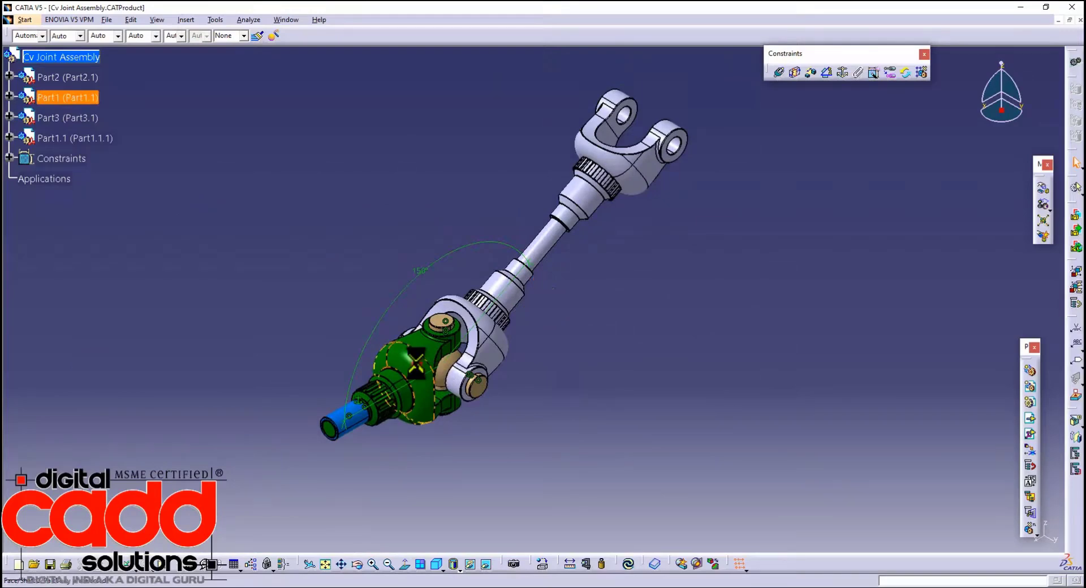
- Copy the green yoke Part1 and paste it into Cv Joint Assembly as a second instance
{"action": "right_click", "coordinate": [88, 99]}
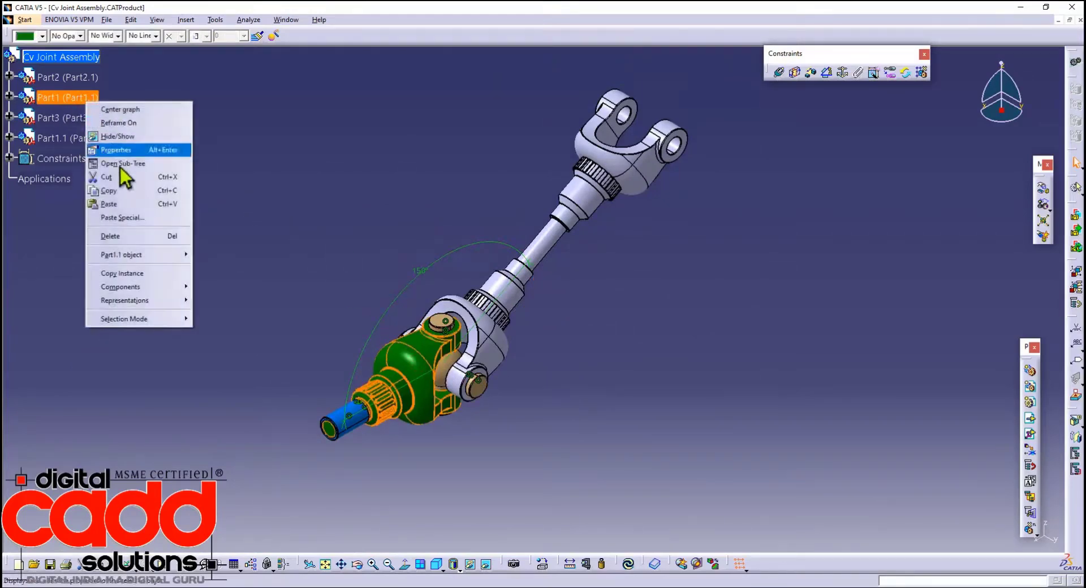
{"action": "left_click", "coordinate": [108, 190]}
{"action": "left_click", "coordinate": [88, 56]}
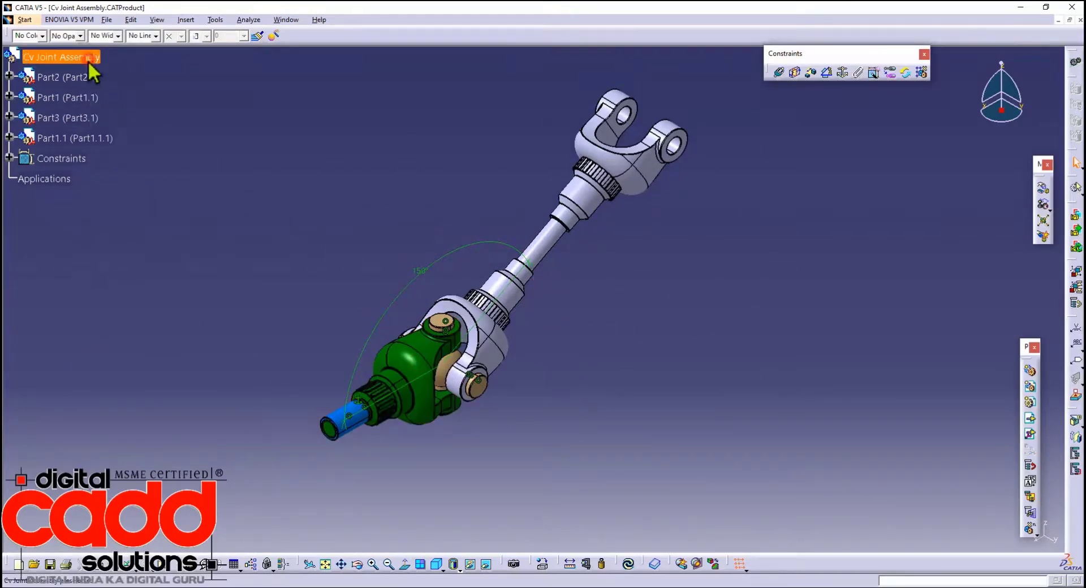
{"action": "right_click", "coordinate": [88, 56]}
{"action": "left_click", "coordinate": [128, 160]}
{"action": "left_click", "coordinate": [811, 341]}
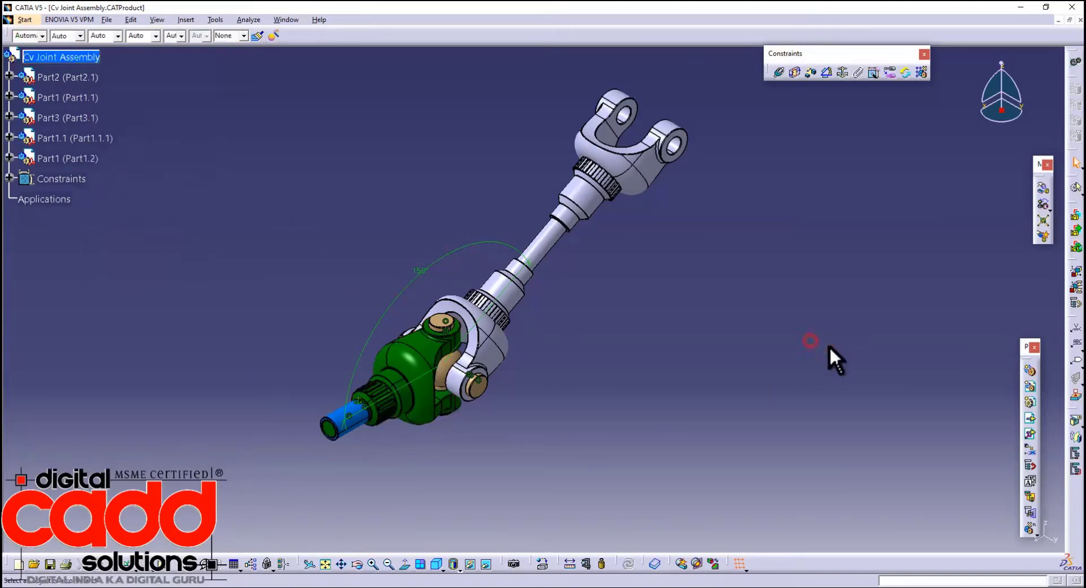
- Move the second green yoke along the X axis until it lies clear beside the double-yoke shaft's far end
{"action": "left_click", "coordinate": [1044, 190]}
{"action": "left_click", "coordinate": [969, 471]}
{"action": "left_click_drag", "start_coordinate": [443, 431], "coordinate": [781, 290]}
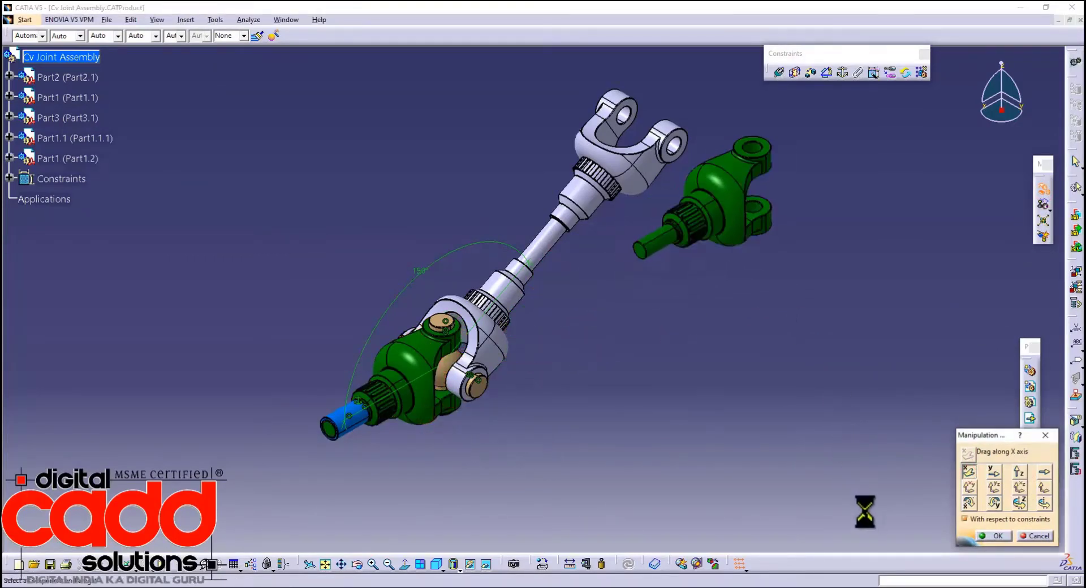
{"action": "left_click", "coordinate": [999, 536]}
{"action": "middle_click_drag", "start_coordinate": [745, 353], "coordinate": [726, 380]}
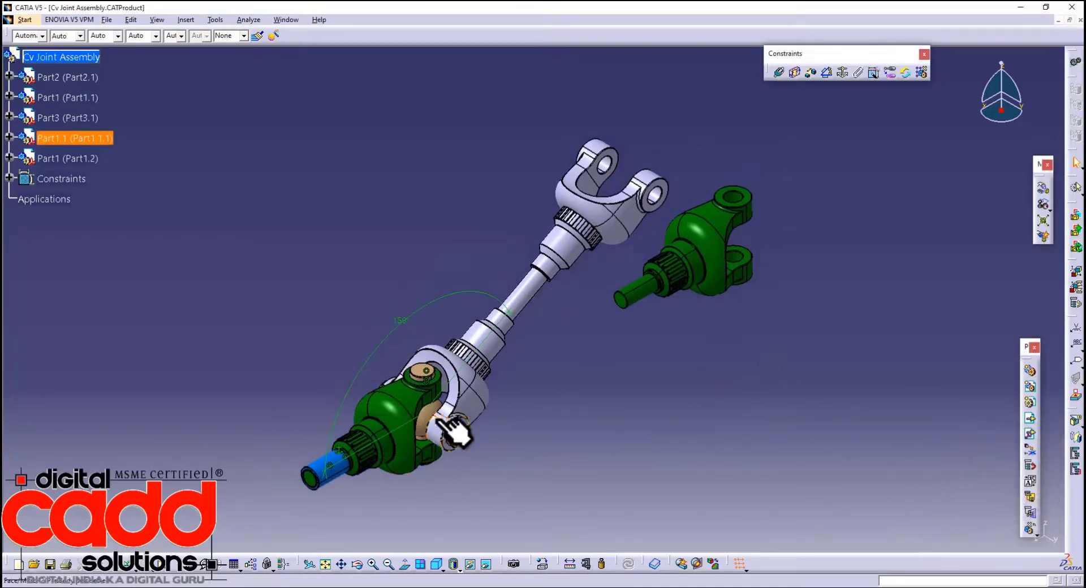
- Copy the cross Part3 and paste it into Cv Joint Assembly as a second instance
{"action": "right_click", "coordinate": [69, 116]}
{"action": "left_click", "coordinate": [93, 201]}
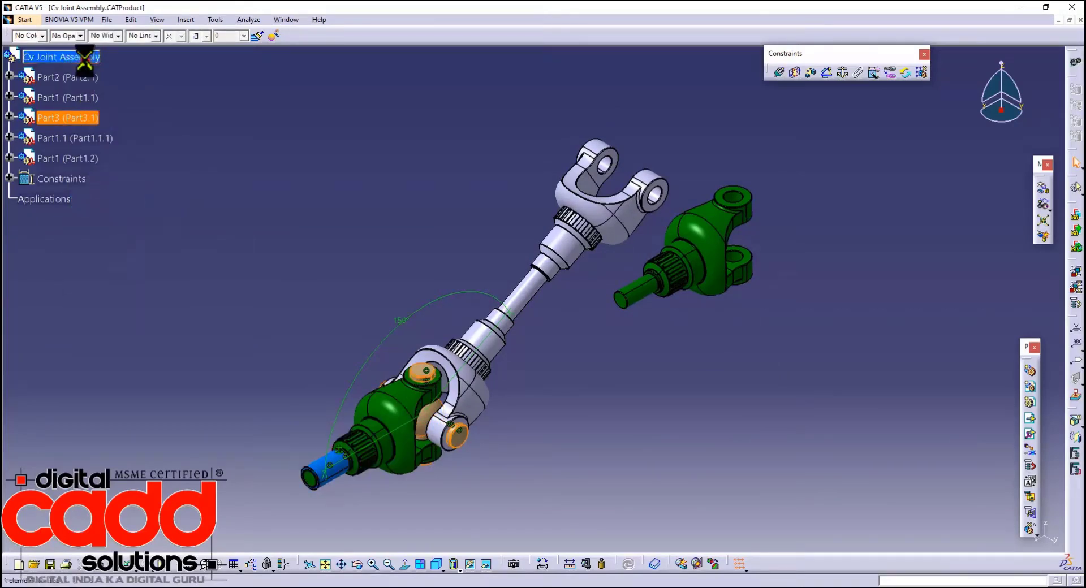
{"action": "right_click", "coordinate": [85, 60]}
{"action": "left_click", "coordinate": [131, 164]}
{"action": "left_click", "coordinate": [686, 383]}
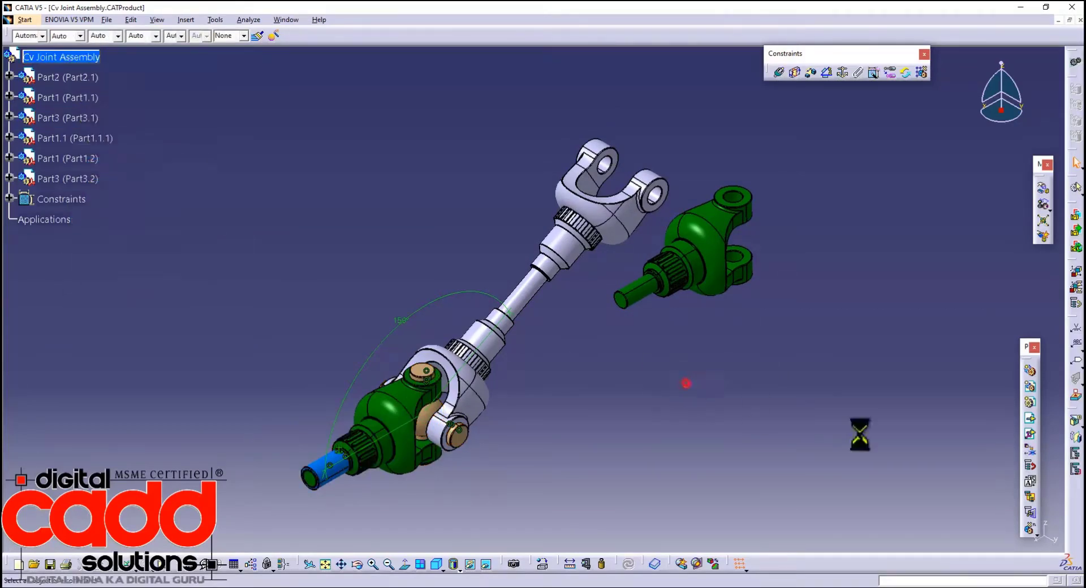
- Move the second cross along the X axis to just beyond the second green yoke's ears
{"action": "left_click", "coordinate": [1043, 191]}
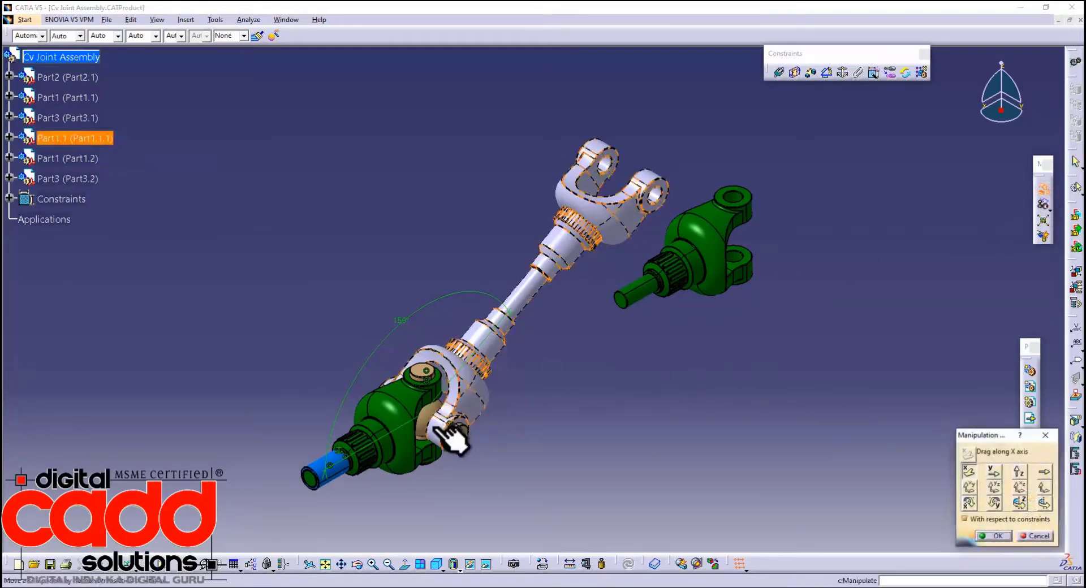
{"action": "left_click_drag", "start_coordinate": [450, 404], "coordinate": [841, 288]}
{"action": "left_click", "coordinate": [984, 534]}
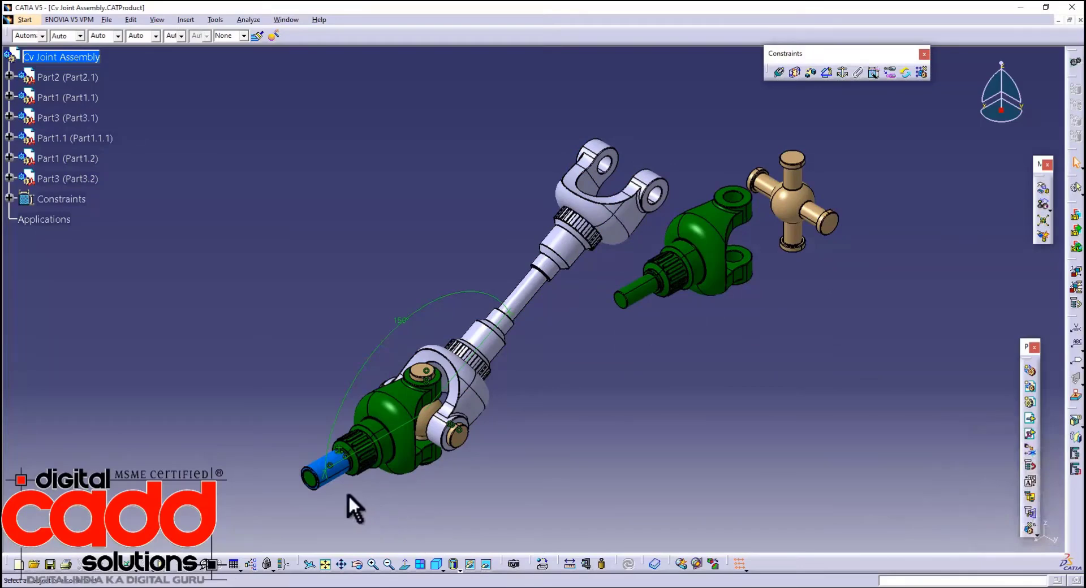
- Copy the blue tube Part2 and paste it twice into Cv Joint Assembly
{"action": "left_click", "coordinate": [79, 82]}
{"action": "right_click", "coordinate": [79, 82]}
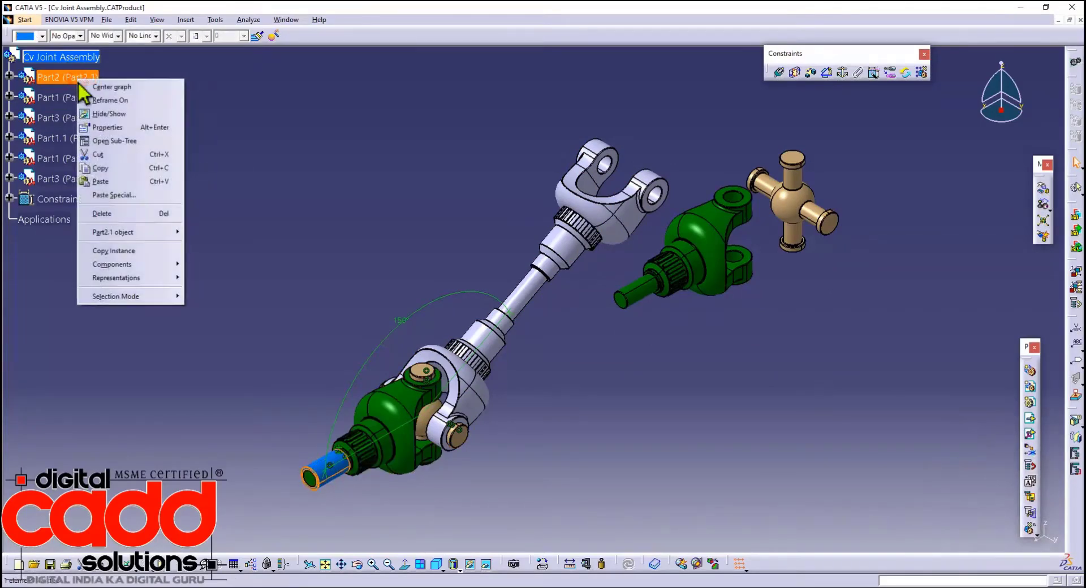
{"action": "left_click", "coordinate": [108, 168]}
{"action": "right_click", "coordinate": [90, 55]}
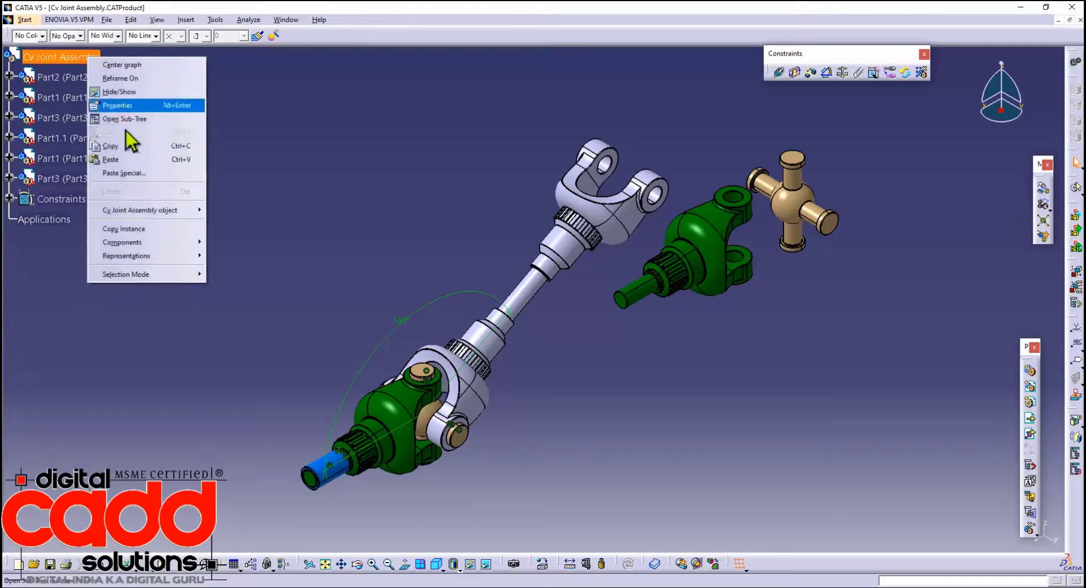
{"action": "left_click", "coordinate": [130, 167]}
{"action": "right_click", "coordinate": [97, 59]}
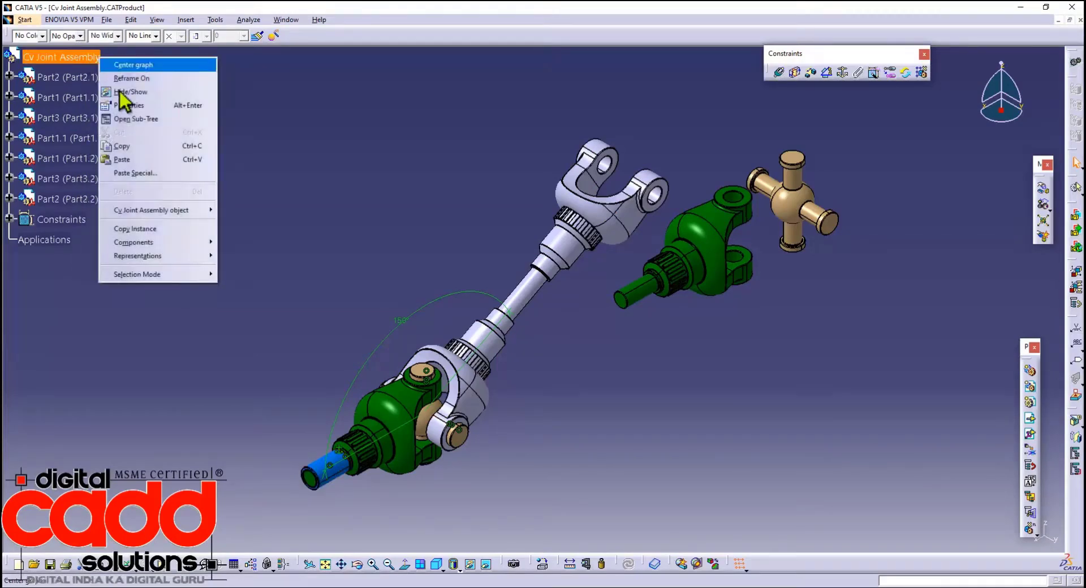
{"action": "left_click", "coordinate": [133, 161]}
{"action": "left_click", "coordinate": [829, 453]}
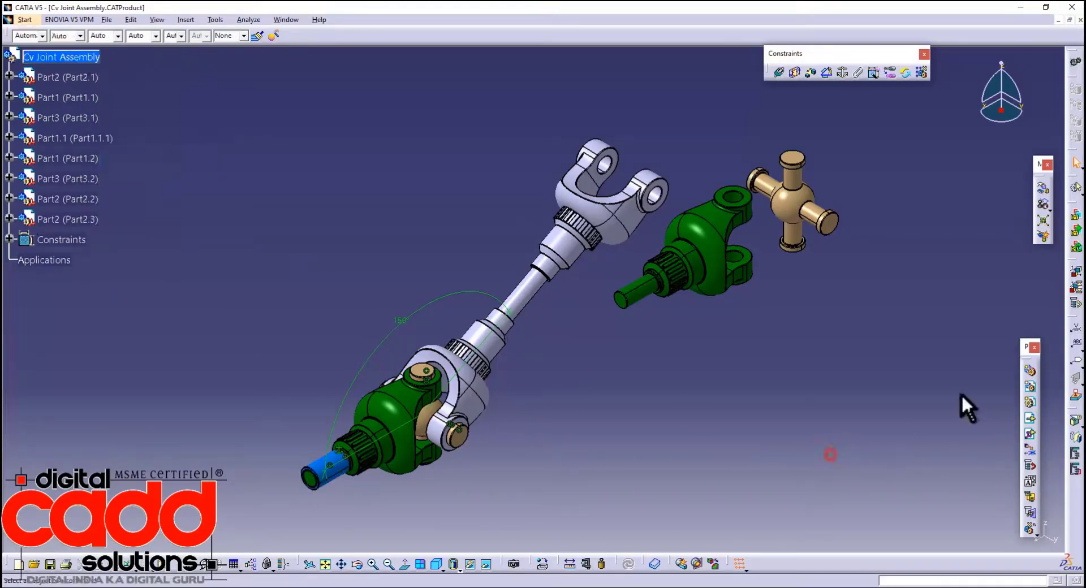
- Move one blue tube copy along the X axis to just in front of the second green yoke's stem
{"action": "left_click", "coordinate": [1043, 189]}
{"action": "left_click_drag", "start_coordinate": [327, 475], "coordinate": [707, 385]}
{"action": "left_click_drag", "start_coordinate": [327, 482], "coordinate": [397, 485]}
{"action": "left_click_drag", "start_coordinate": [326, 477], "coordinate": [425, 478]}
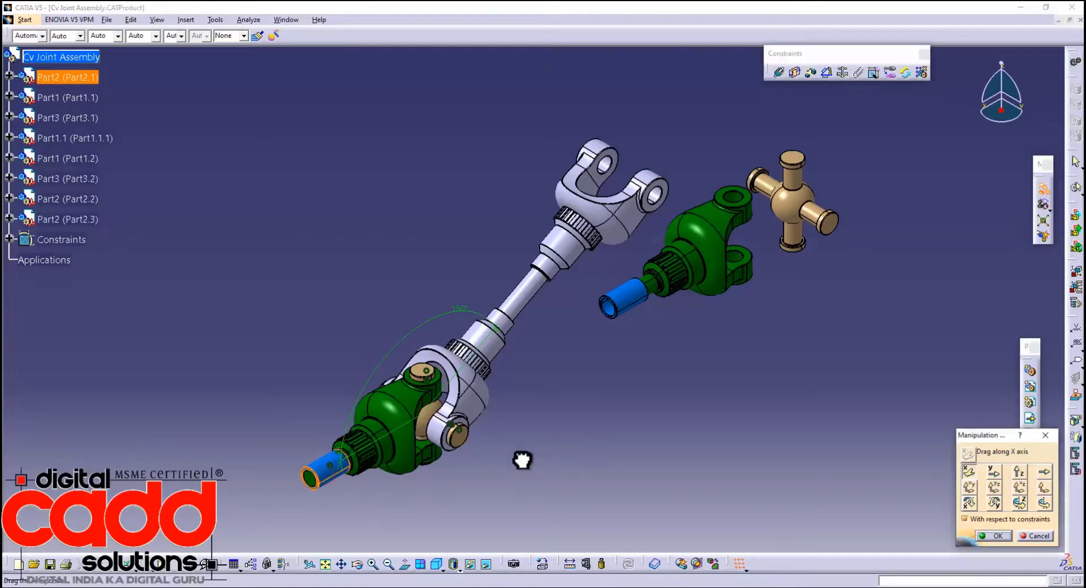
{"action": "left_click_drag", "start_coordinate": [521, 460], "coordinate": [522, 460]}
{"action": "left_click_drag", "start_coordinate": [324, 477], "coordinate": [588, 391]}
{"action": "left_click_drag", "start_coordinate": [642, 312], "coordinate": [600, 334]}
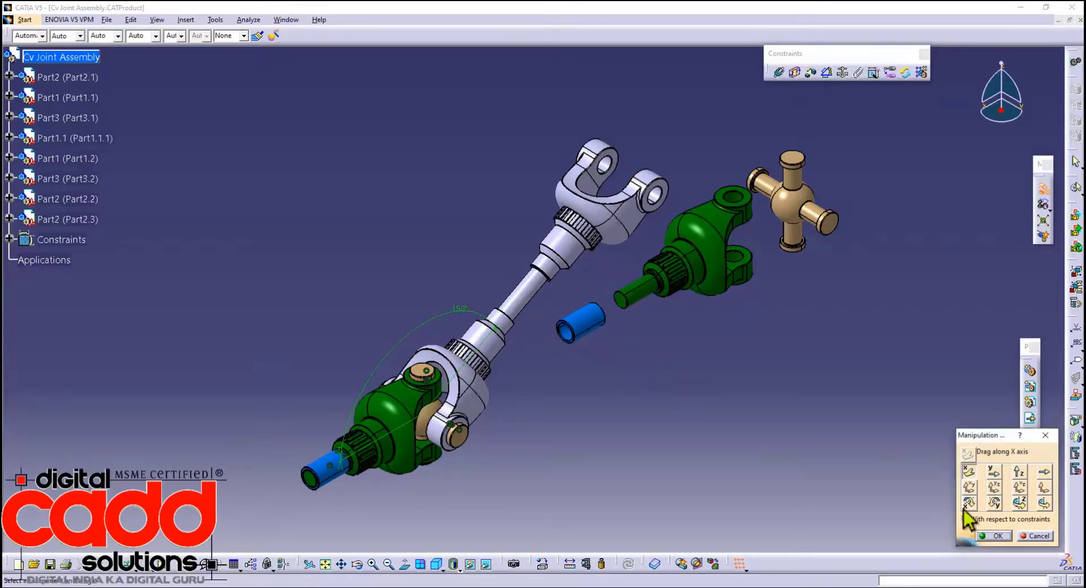
{"action": "left_click", "coordinate": [995, 536]}
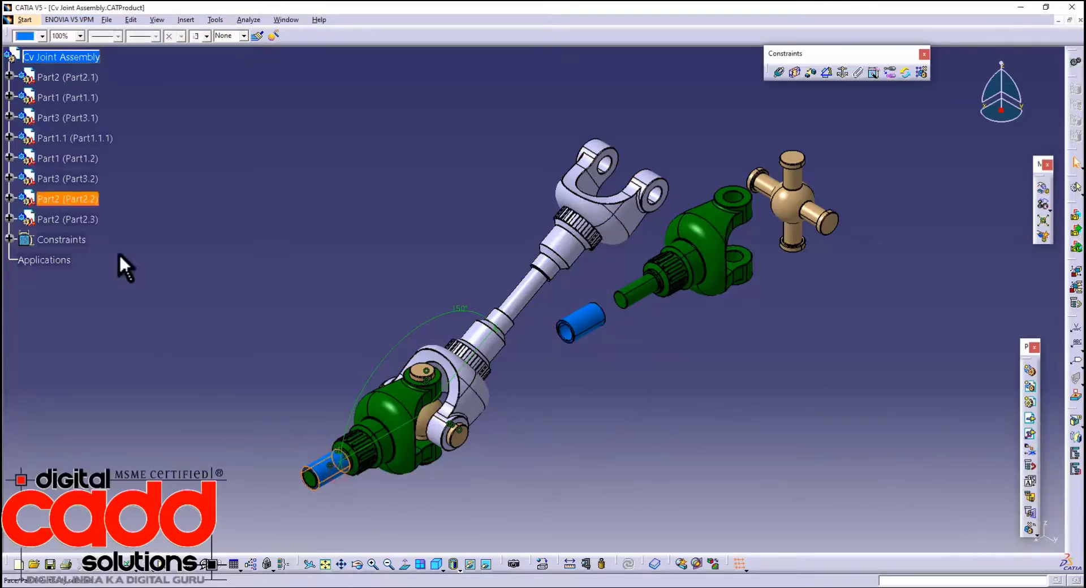
- Use the compass to move the remaining tube copy, Part2.2, out beyond the original tube's free end
{"action": "left_click", "coordinate": [85, 221]}
{"action": "left_click", "coordinate": [72, 179]}
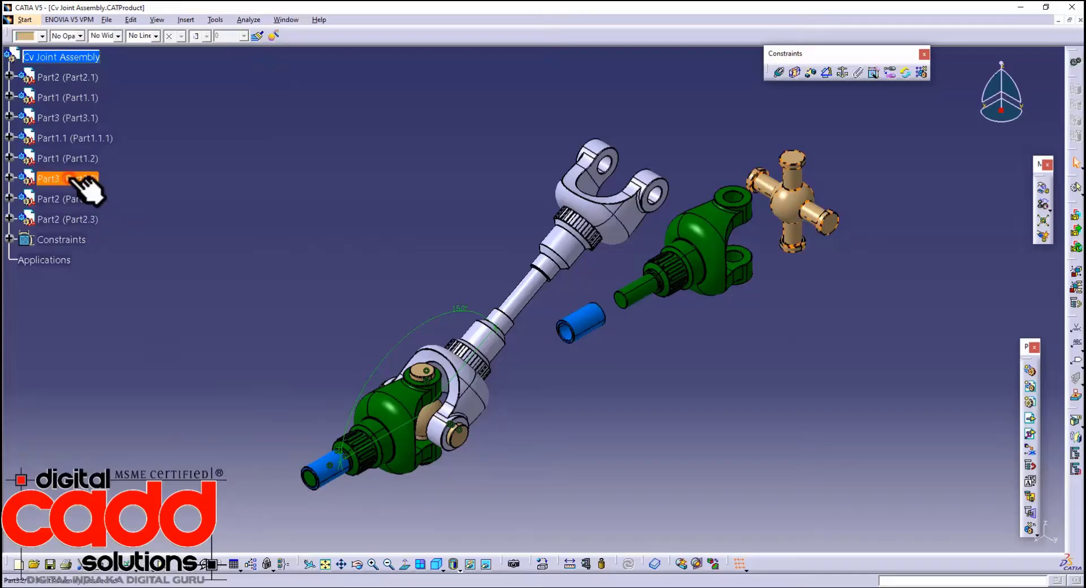
{"action": "left_click", "coordinate": [65, 159]}
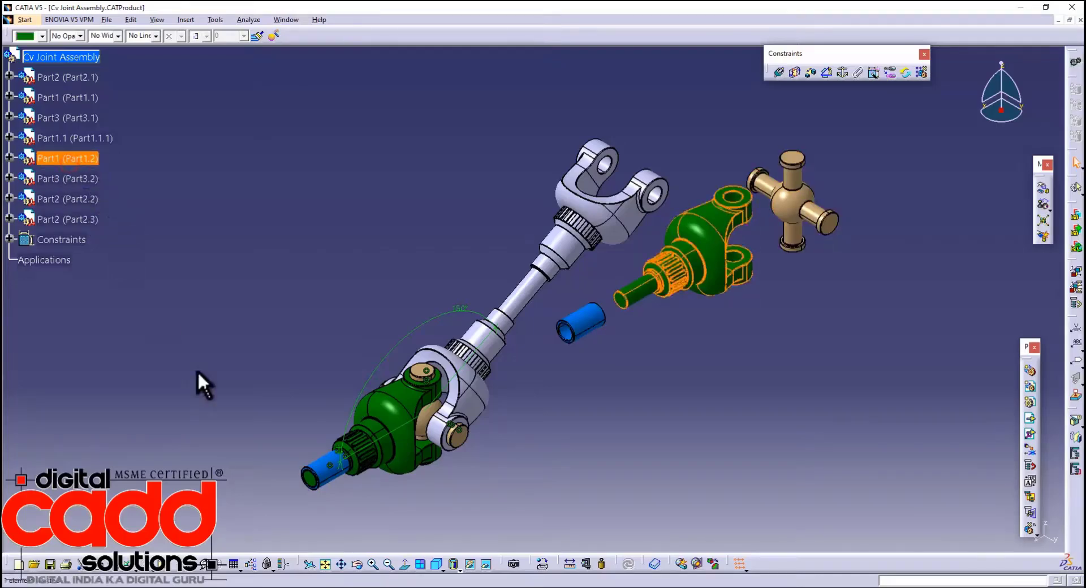
{"action": "left_click", "coordinate": [316, 474]}
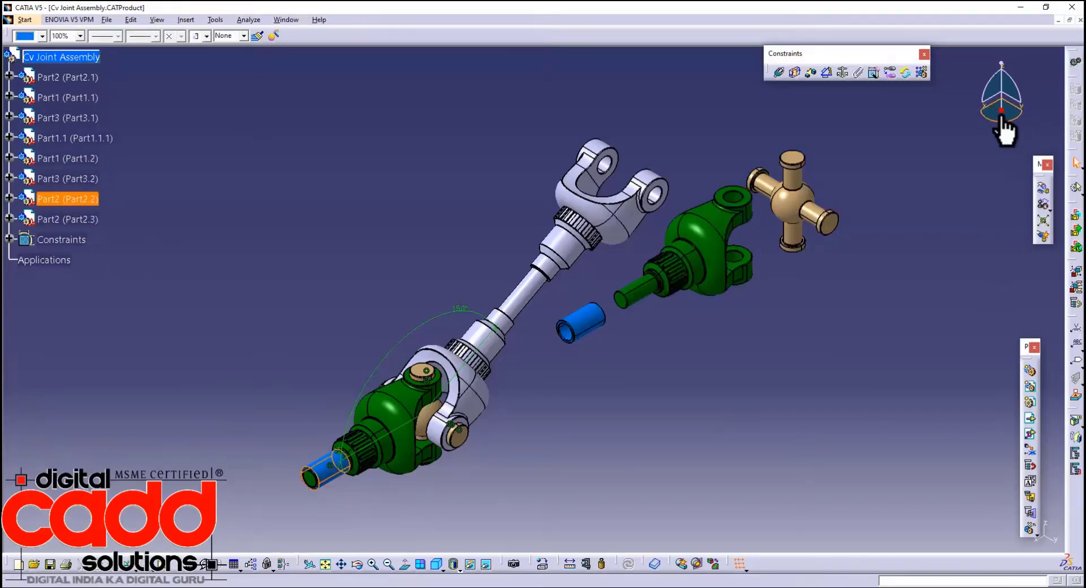
{"action": "left_click_drag", "start_coordinate": [1003, 115], "coordinate": [206, 538]}
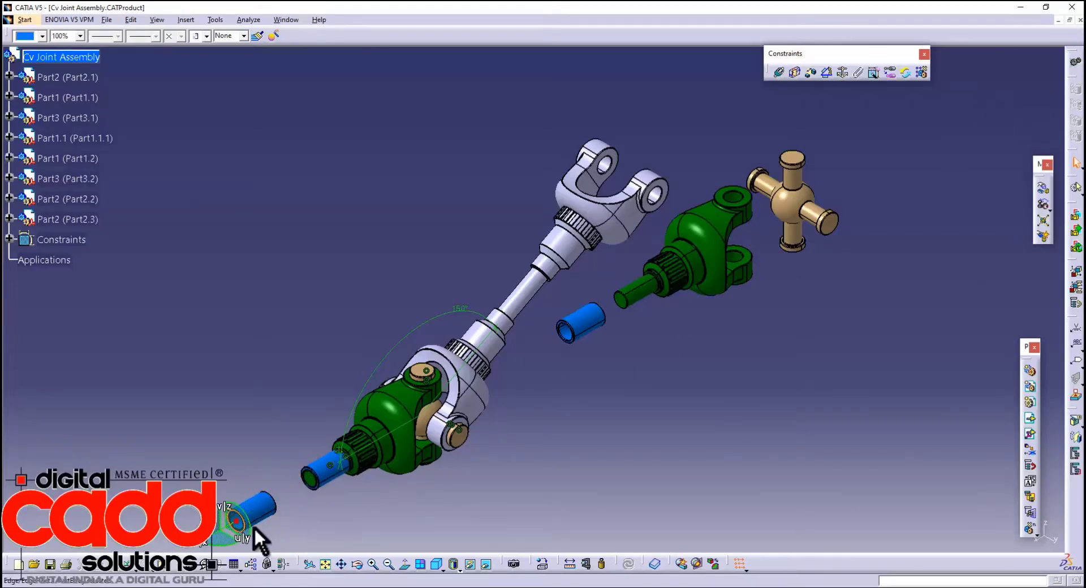
{"action": "left_click", "coordinate": [253, 336]}
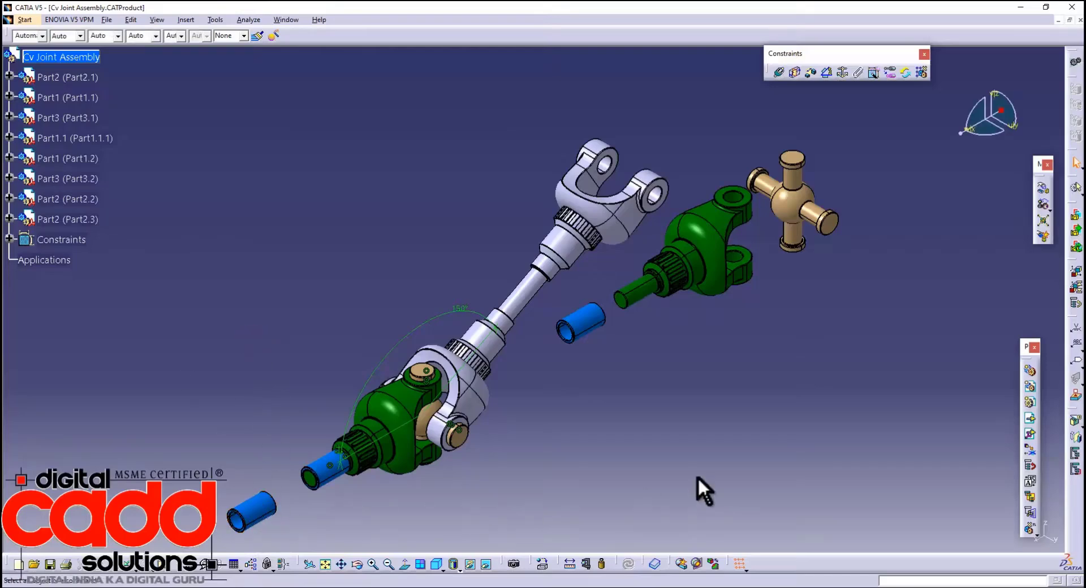
- Make the second cross's arm axis coincident with the ear hole axis at the double-yoke shaft's far end, and update the assembly
{"action": "middle_click_drag", "start_coordinate": [745, 396], "coordinate": [598, 483]}
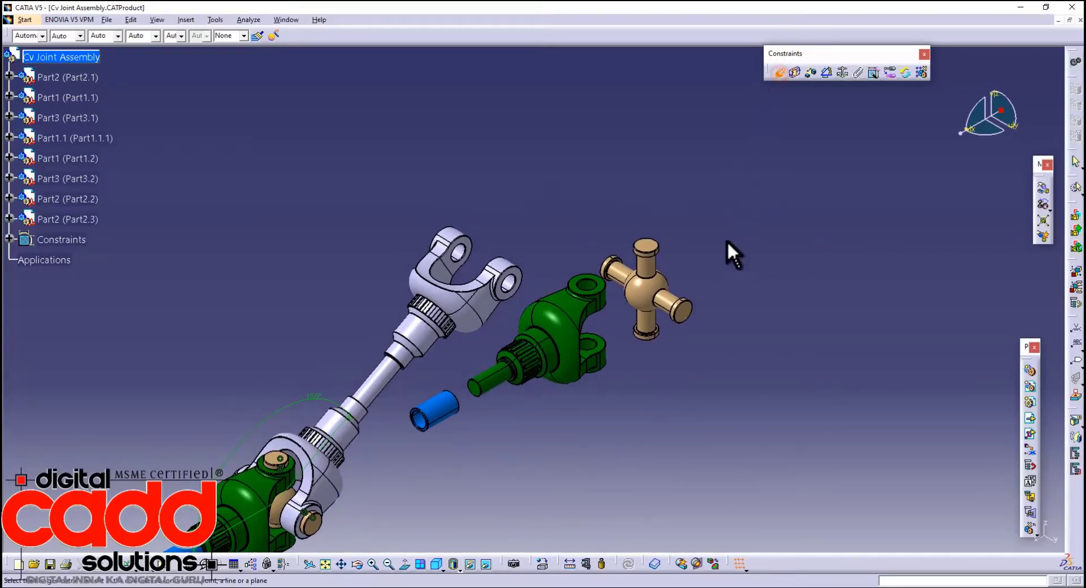
{"action": "left_click", "coordinate": [511, 292]}
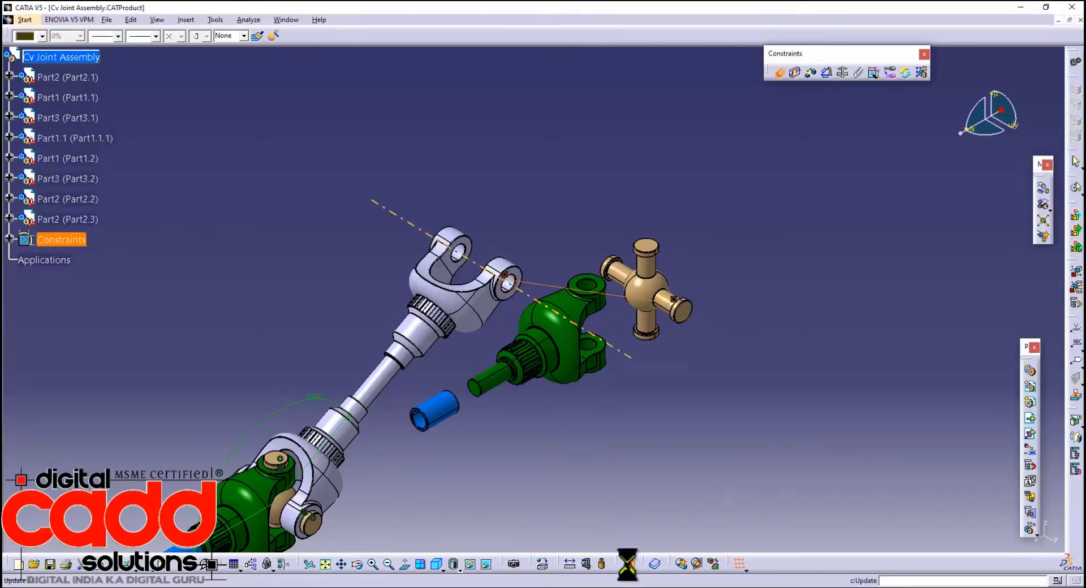
- Make the second cross's inner collar face coincident with the shaft's outer ear face, orientation Opposite, and update the assembly
{"action": "middle_click_drag", "start_coordinate": [577, 210], "coordinate": [634, 266]}
{"action": "middle_click_drag", "start_coordinate": [600, 389], "coordinate": [609, 232]}
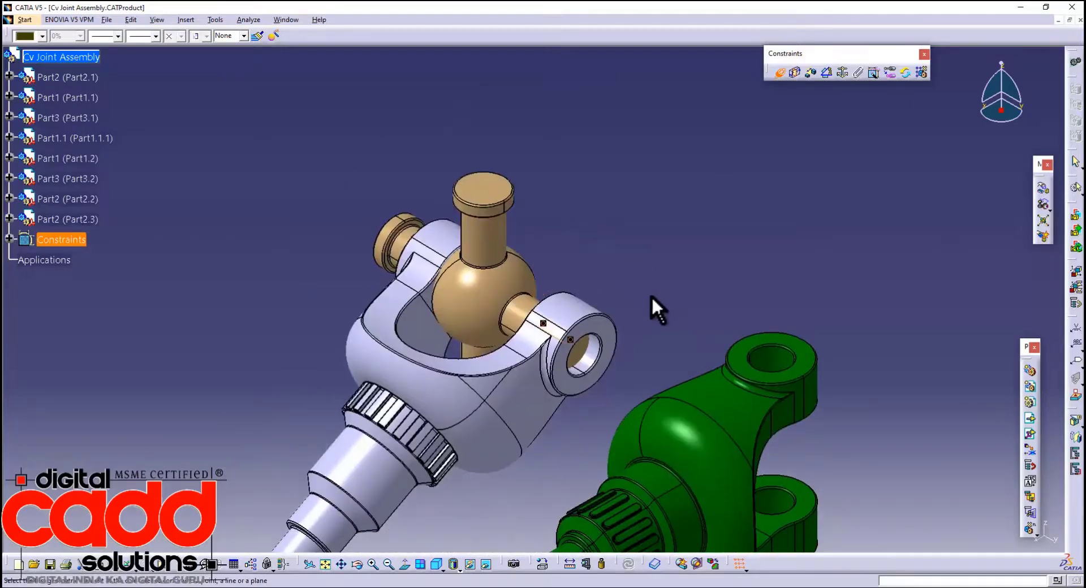
{"action": "middle_click_drag", "start_coordinate": [444, 263], "coordinate": [604, 282]}
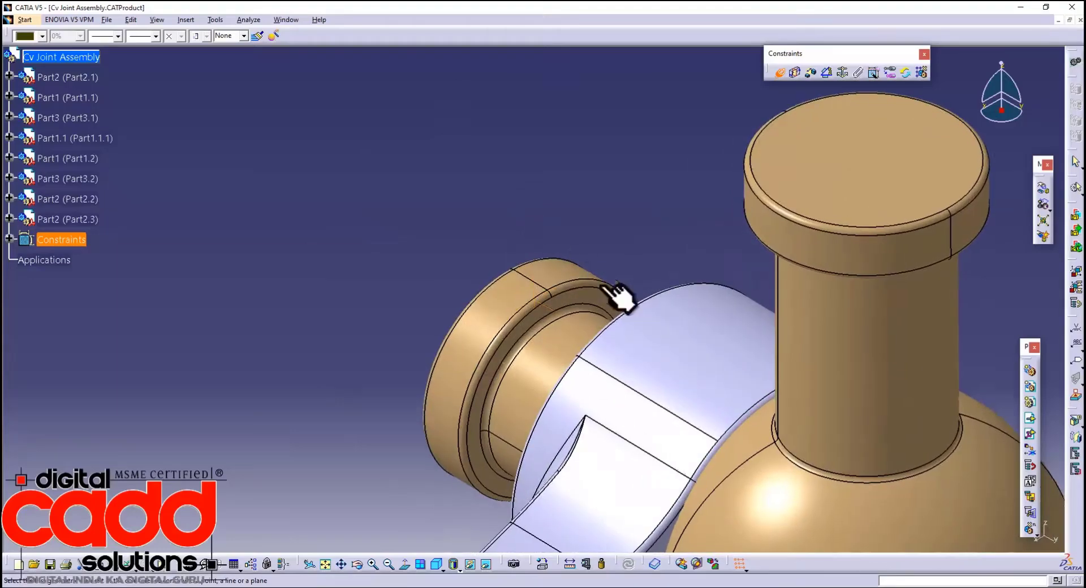
{"action": "left_click", "coordinate": [605, 306]}
{"action": "middle_click_drag", "start_coordinate": [586, 385], "coordinate": [676, 362]}
{"action": "left_click", "coordinate": [344, 130]}
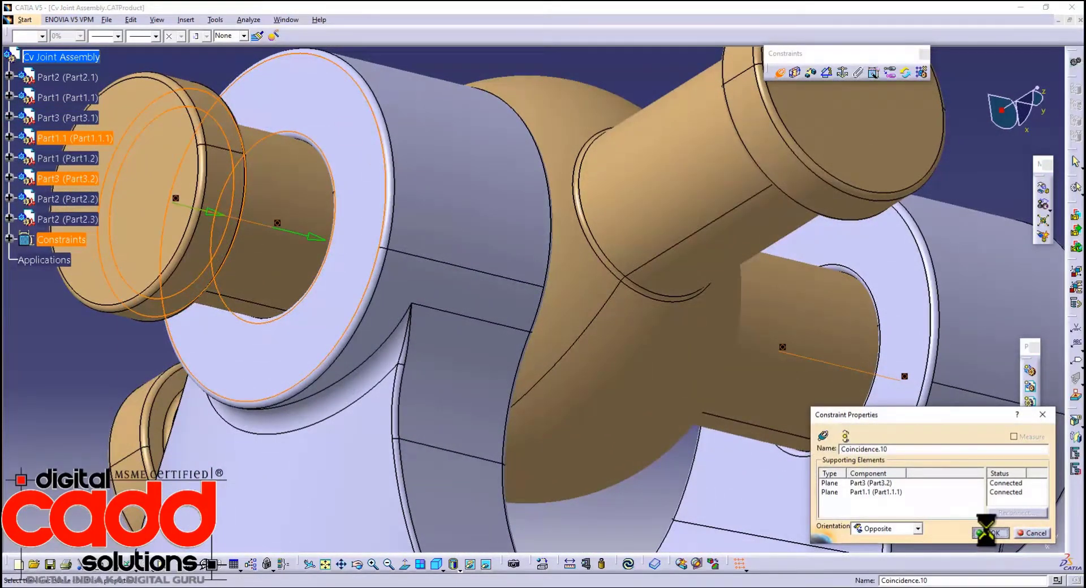
{"action": "left_click", "coordinate": [991, 533]}
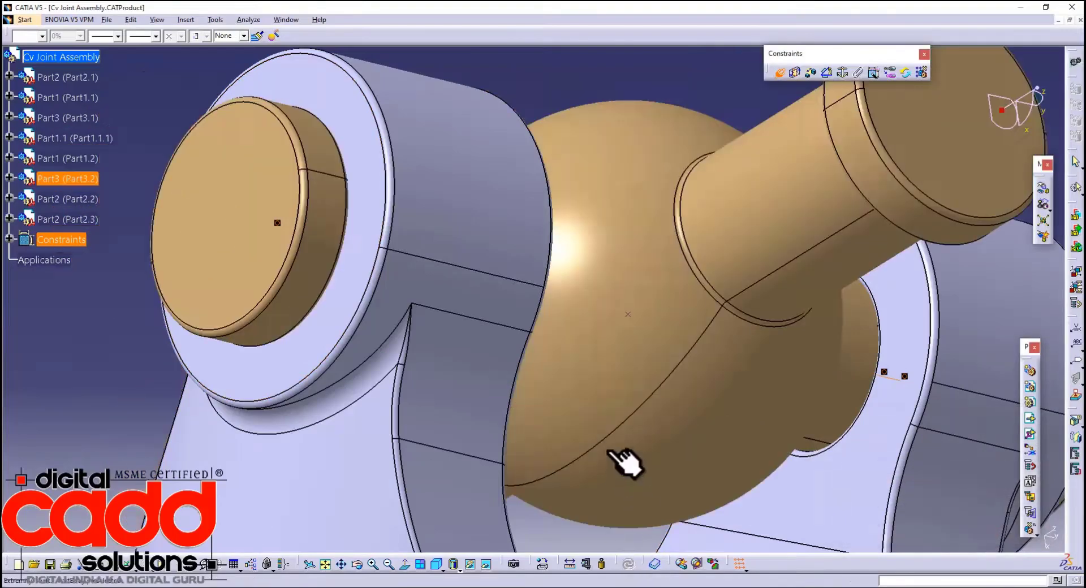
- Rotate the second green yoke about the vertical axis with the compass so its ears face the second cross
{"action": "middle_click_drag", "start_coordinate": [608, 451], "coordinate": [569, 555]}
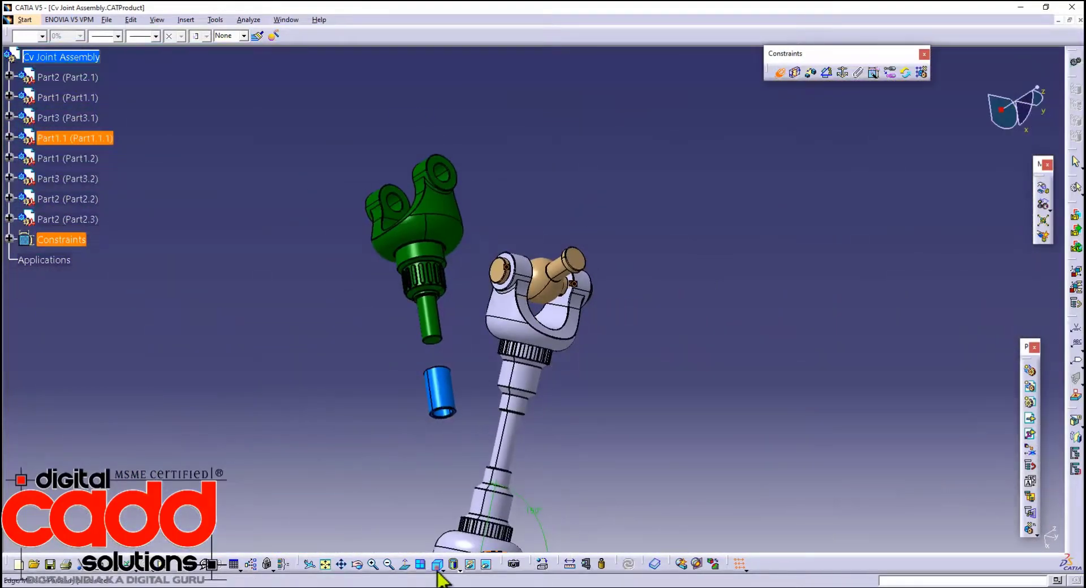
{"action": "left_click", "coordinate": [439, 564]}
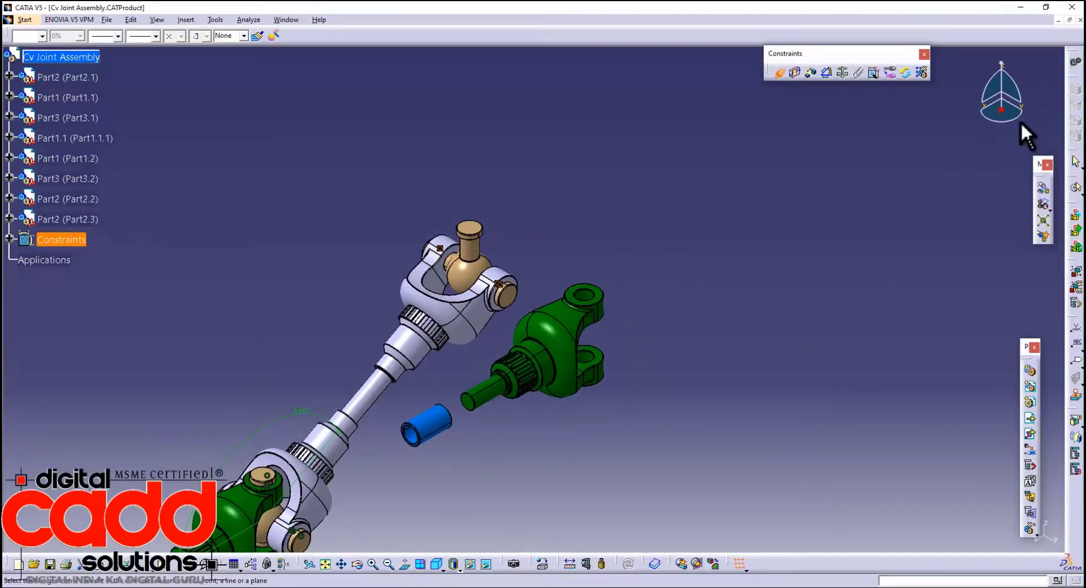
{"action": "left_click_drag", "start_coordinate": [1001, 116], "coordinate": [726, 425]}
{"action": "left_click", "coordinate": [780, 75]}
{"action": "left_click", "coordinate": [799, 210]}
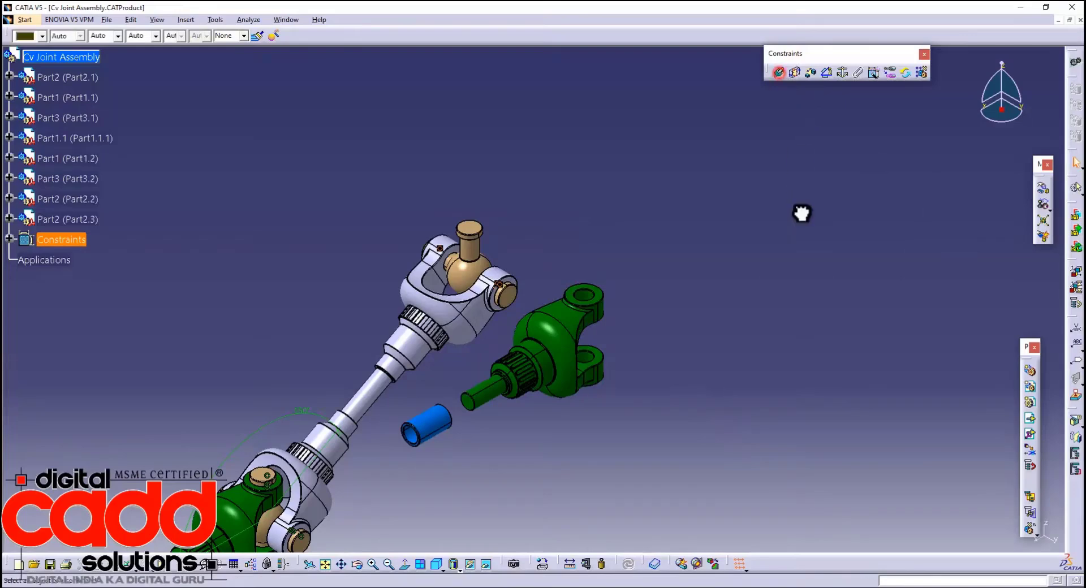
{"action": "left_click_drag", "start_coordinate": [1000, 111], "coordinate": [699, 403]}
{"action": "left_click", "coordinate": [689, 409]}
{"action": "middle_click_drag", "start_coordinate": [689, 410], "coordinate": [782, 333]}
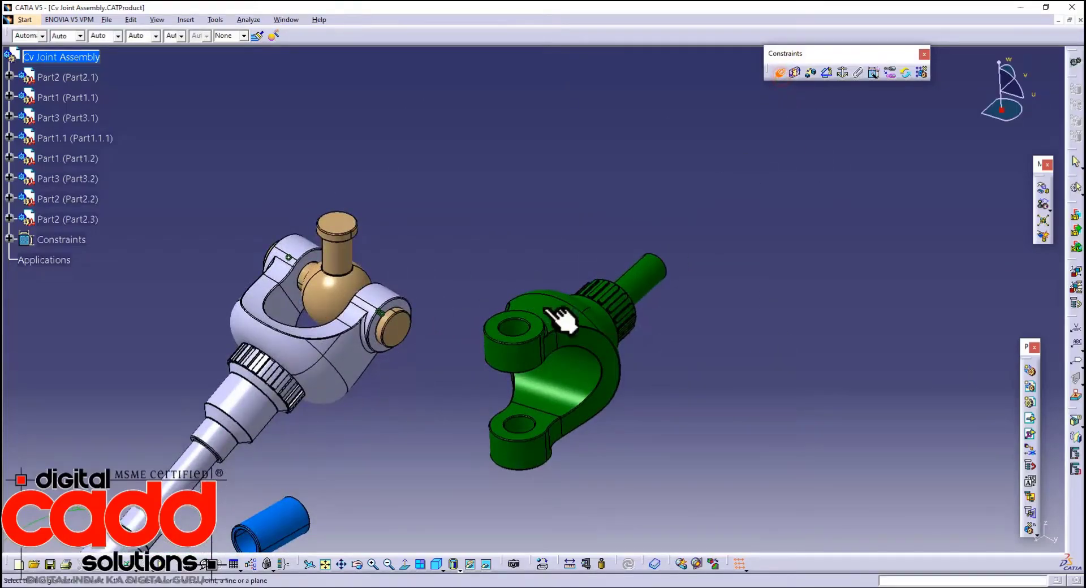
- Make the second green yoke's ear hole axis coincident with the second cross's vertical arm axis
{"action": "left_click", "coordinate": [514, 357]}
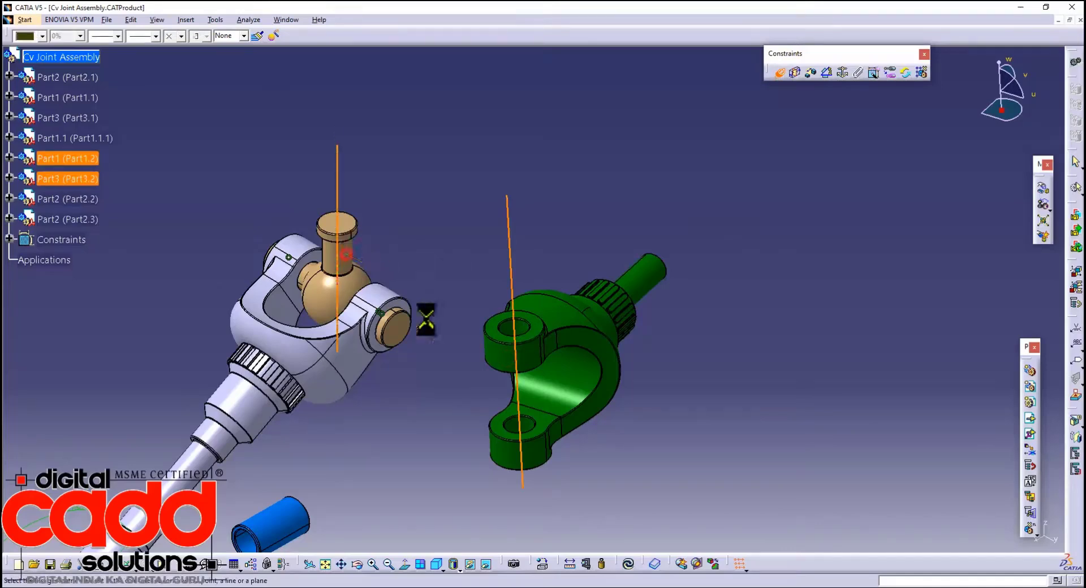
{"action": "left_click", "coordinate": [340, 246]}
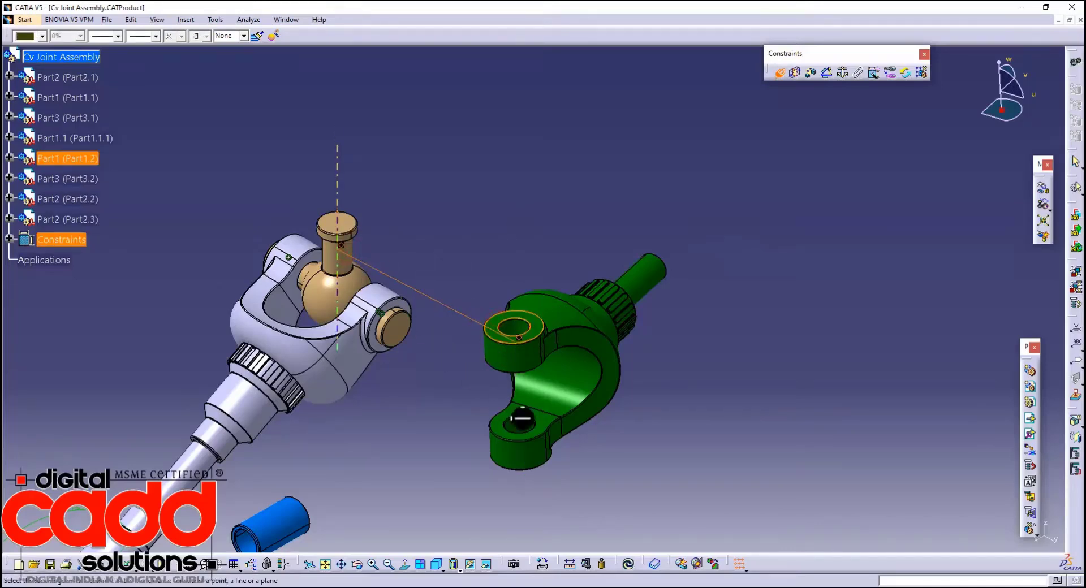
- Make the second green yoke's upper ear face coincident with the inner collar face of the cross's upper arm, orientation Opposite, and update the assembly
{"action": "middle_click", "coordinate": [533, 423]}
{"action": "middle_click_drag", "start_coordinate": [594, 399], "coordinate": [681, 486]}
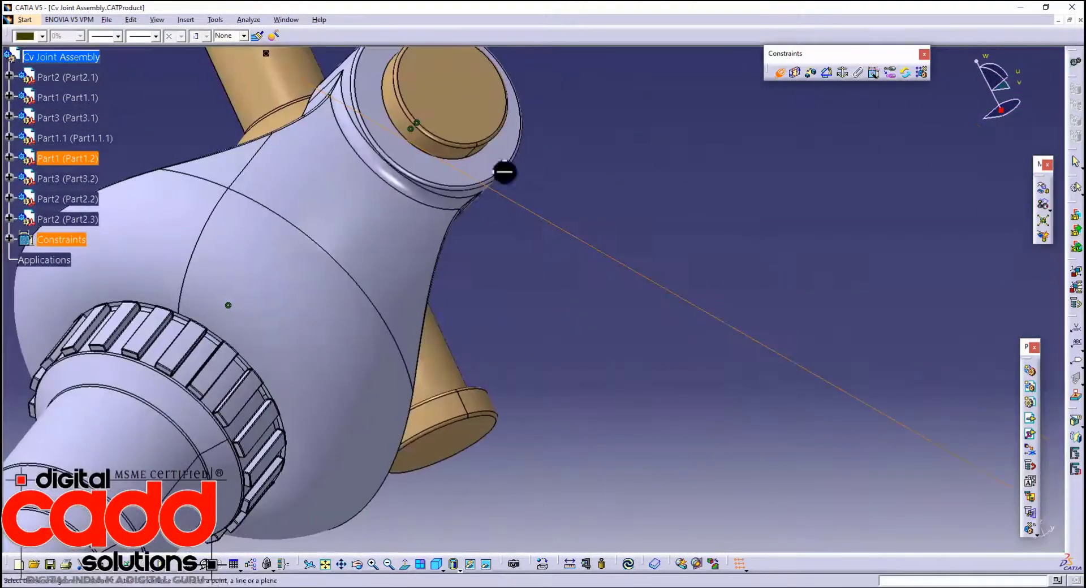
{"action": "middle_click_drag", "start_coordinate": [504, 182], "coordinate": [642, 476]}
{"action": "middle_click_drag", "start_coordinate": [625, 423], "coordinate": [909, 456]}
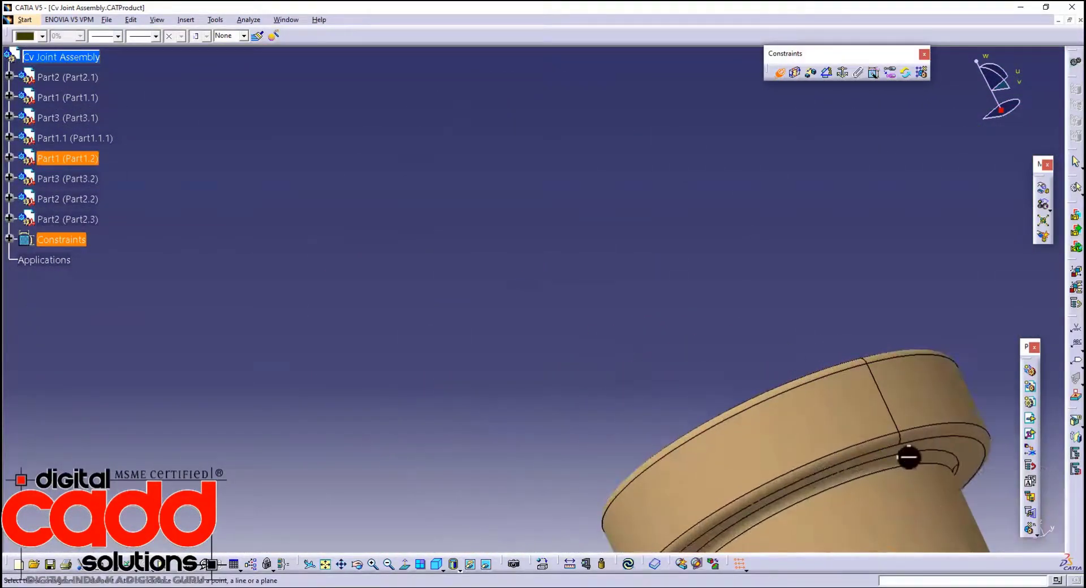
{"action": "left_click", "coordinate": [976, 461]}
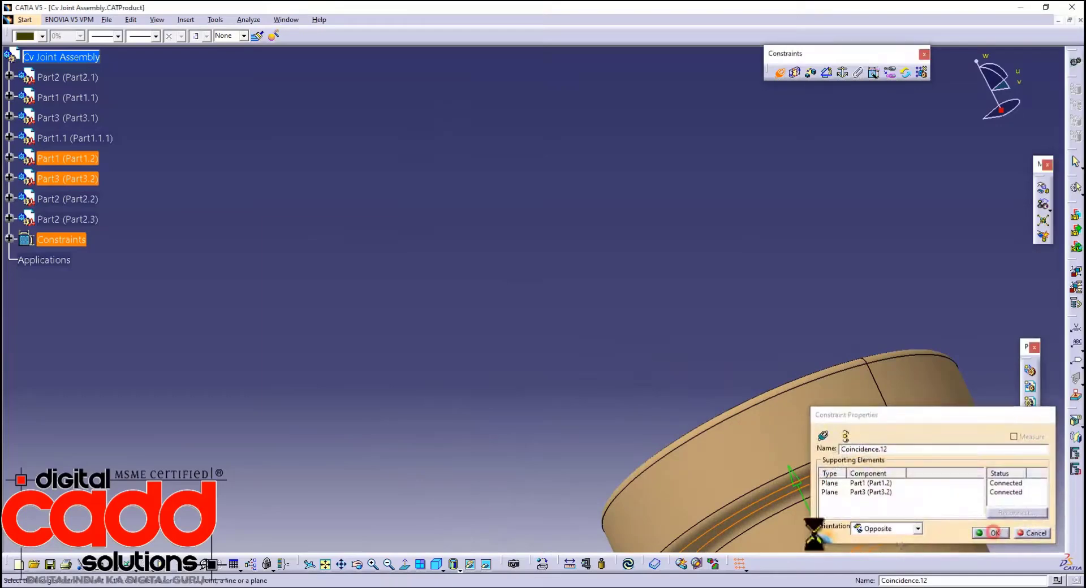
{"action": "left_click", "coordinate": [994, 533]}
{"action": "left_click", "coordinate": [629, 564]}
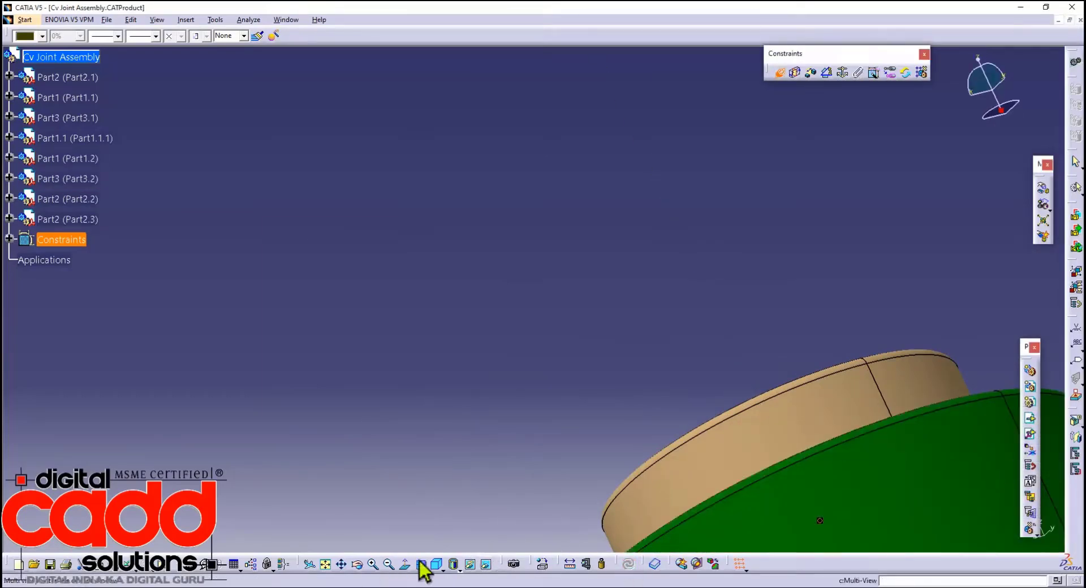
{"action": "left_click", "coordinate": [435, 569]}
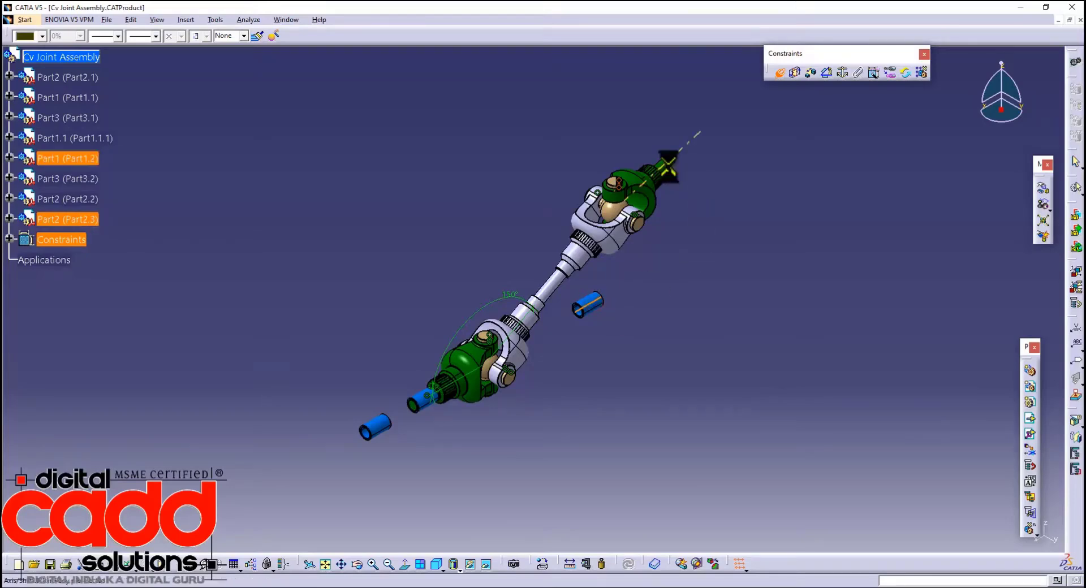
- Make the upper tube coaxial with the second green yoke's stub, make its end face coincident with the yoke's shoulder face, and update the assembly
{"action": "left_click", "coordinate": [667, 162]}
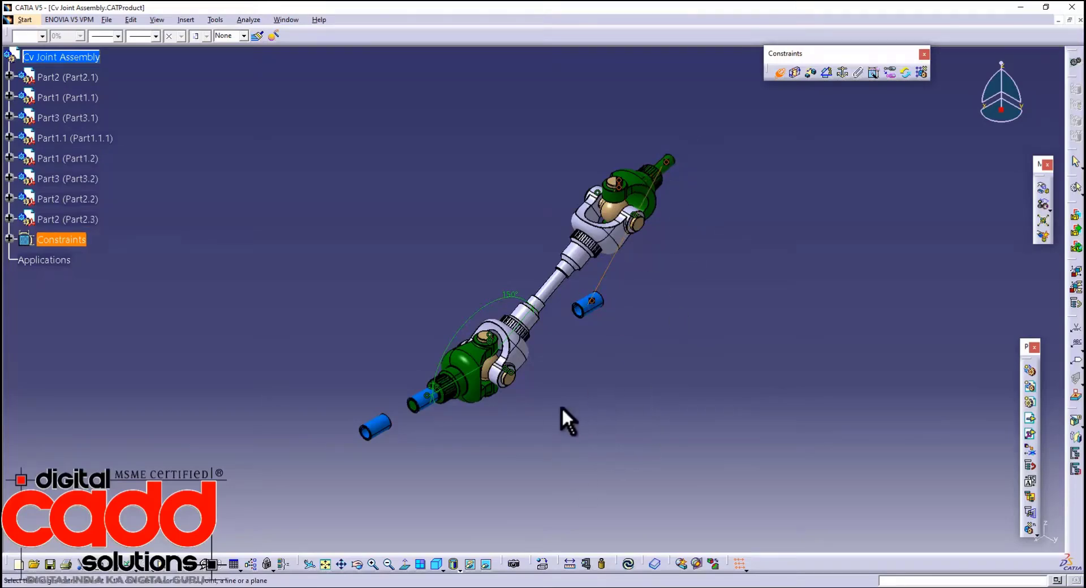
{"action": "mouse_move", "coordinate": [660, 322]}
{"action": "middle_mouse_down"}
{"action": "mouse_move", "coordinate": [637, 296]}
{"action": "mouse_move", "coordinate": [656, 160]}
{"action": "middle_mouse_up"}
{"action": "middle_click_drag", "start_coordinate": [606, 376], "coordinate": [498, 181]}
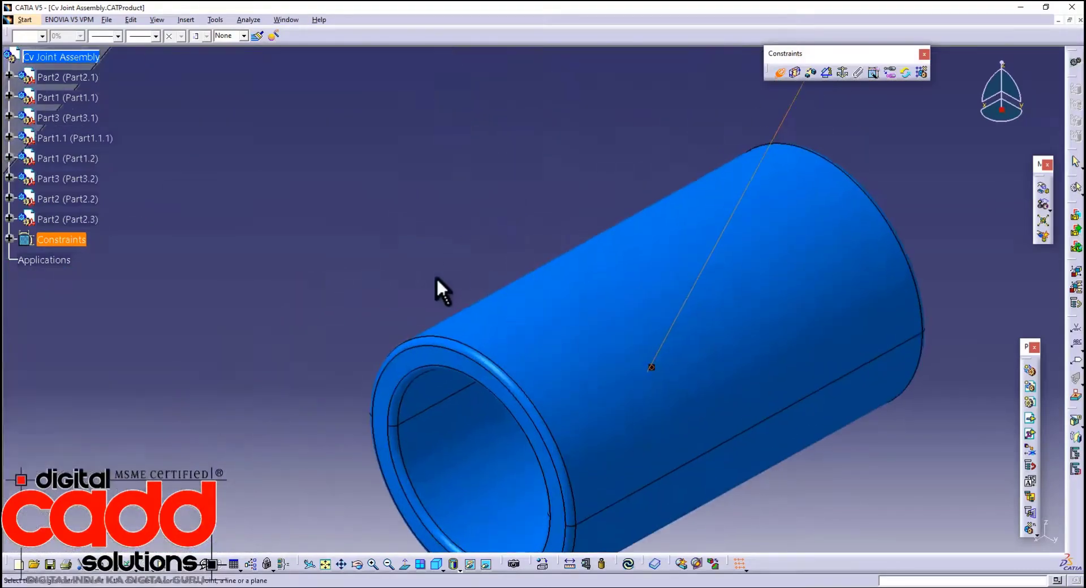
{"action": "left_click", "coordinate": [420, 356]}
{"action": "middle_click_drag", "start_coordinate": [651, 367], "coordinate": [670, 183]}
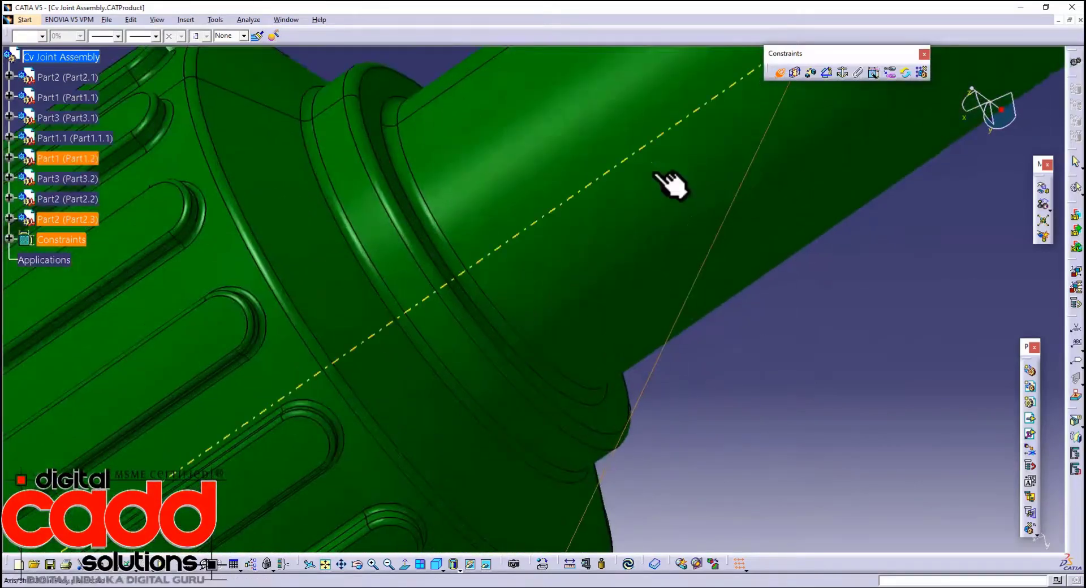
{"action": "left_click", "coordinate": [373, 105]}
{"action": "left_click", "coordinate": [994, 533]}
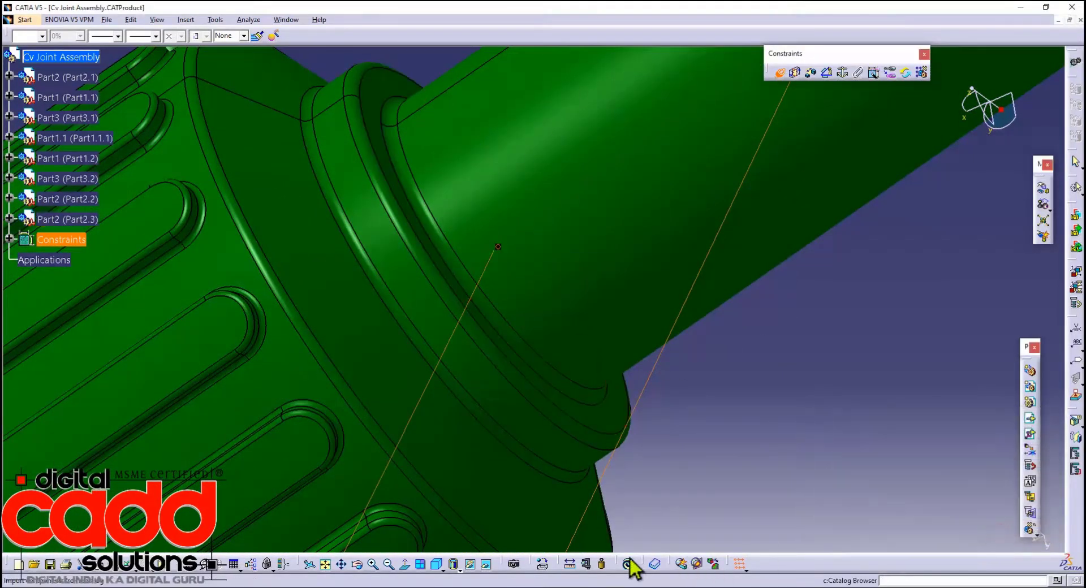
{"action": "middle_click_drag", "start_coordinate": [702, 414], "coordinate": [718, 469]}
{"action": "middle_click_drag", "start_coordinate": [691, 301], "coordinate": [883, 217]}
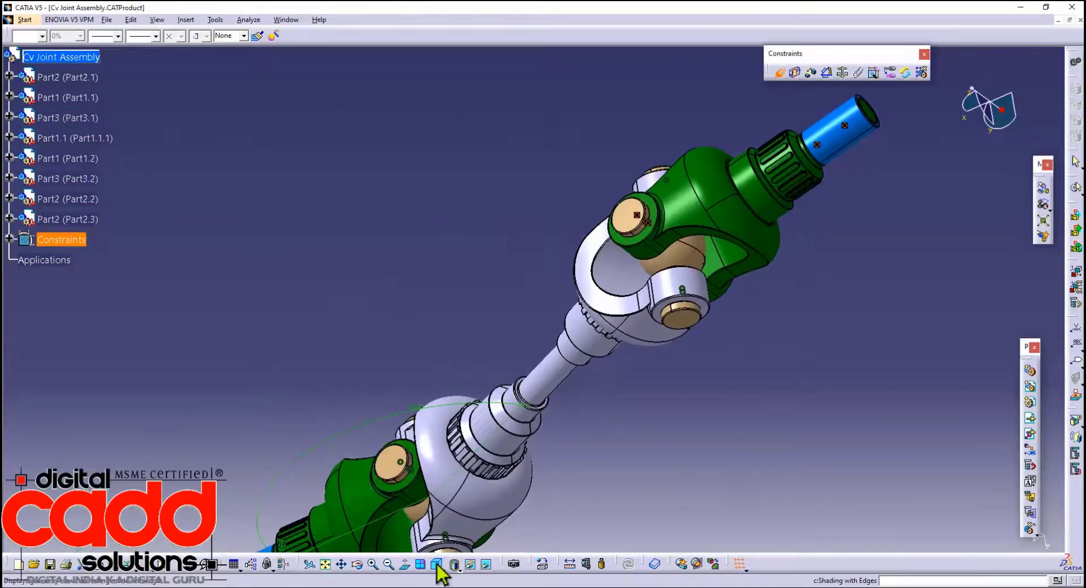
- Add a 150° angle constraint between the upper tube's axis and the double-yoke shaft's axis, and update the assembly
{"action": "middle_click_drag", "start_coordinate": [645, 412], "coordinate": [754, 140]}
{"action": "middle_click_drag", "start_coordinate": [755, 140], "coordinate": [606, 286], "text": "ctrl"}
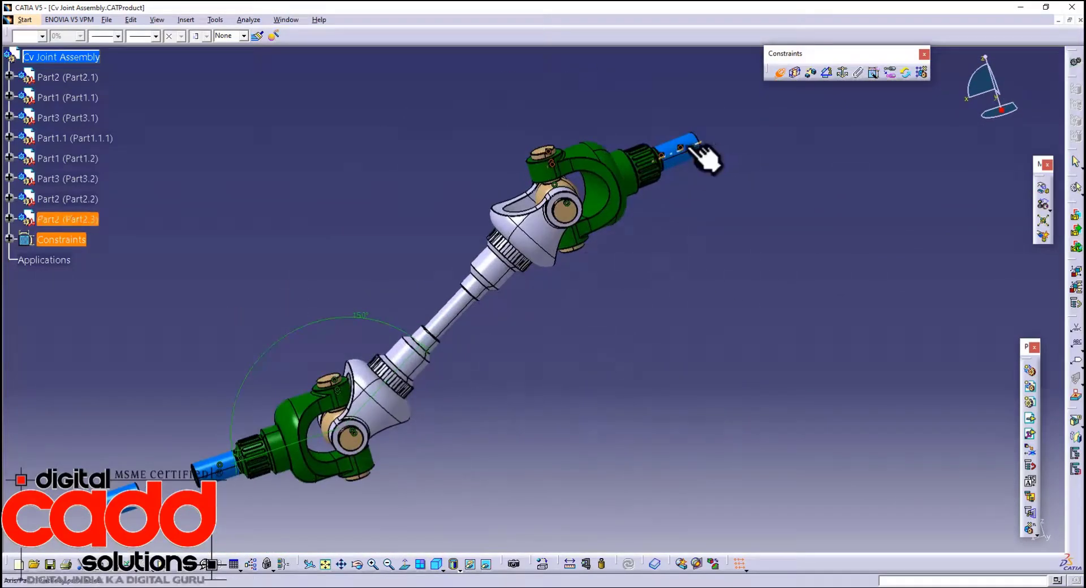
{"action": "left_click", "coordinate": [826, 74]}
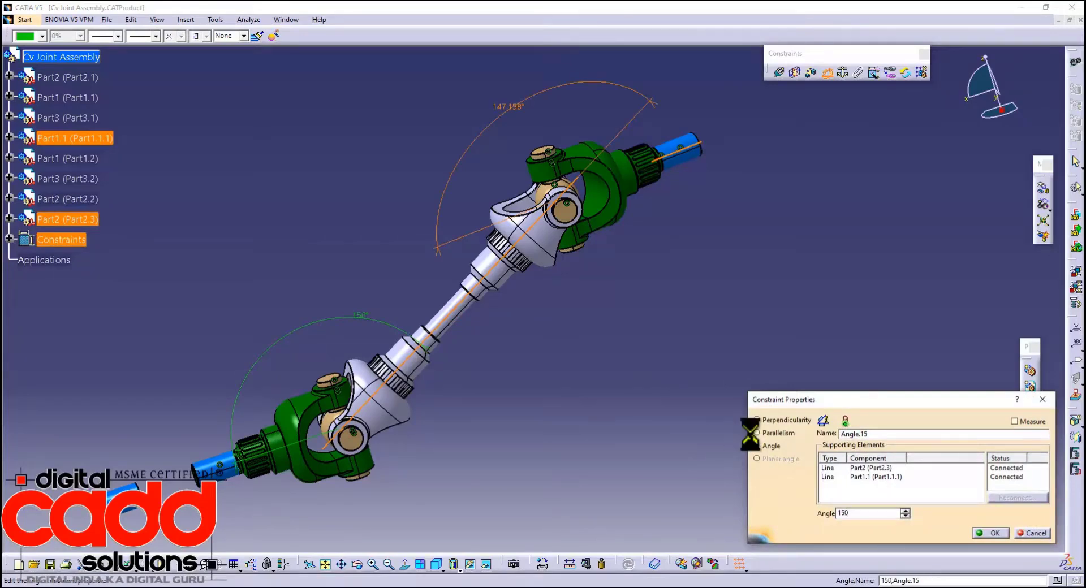
{"action": "key", "text": "Return"}
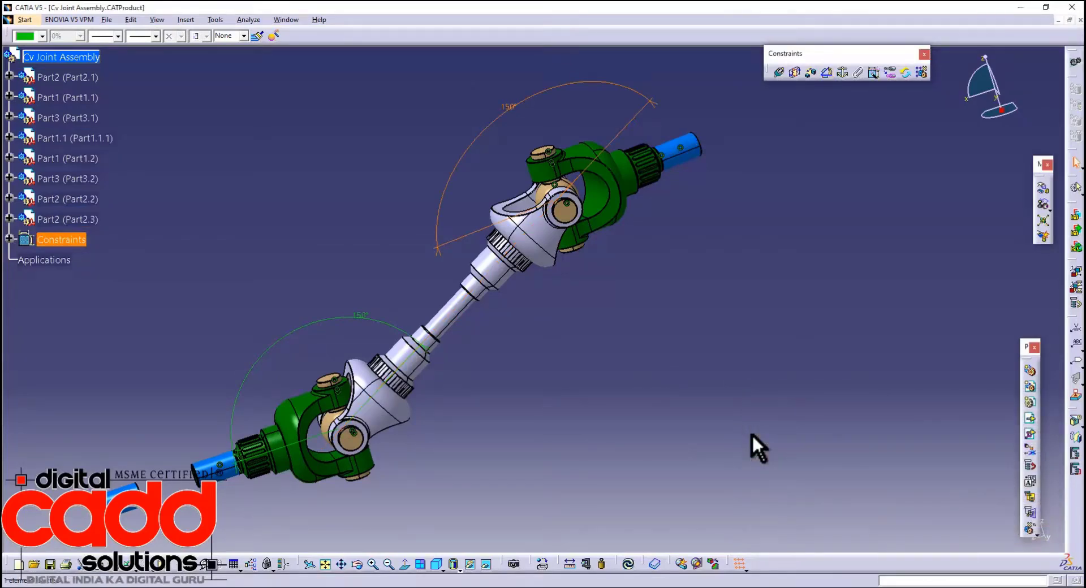
{"action": "left_click", "coordinate": [629, 565]}
{"action": "left_click", "coordinate": [638, 438]}
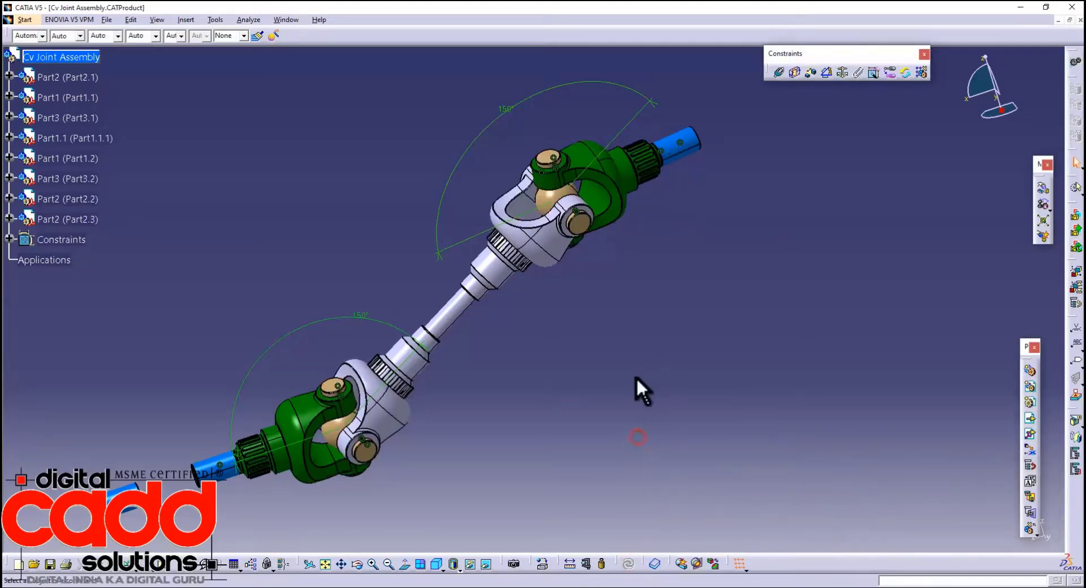
- Make the remaining loose blue tube's axis coincident with the double-yoke shaft's axis
{"action": "middle_click_drag", "start_coordinate": [588, 362], "coordinate": [661, 372]}
{"action": "middle_click_drag", "start_coordinate": [645, 452], "coordinate": [673, 302]}
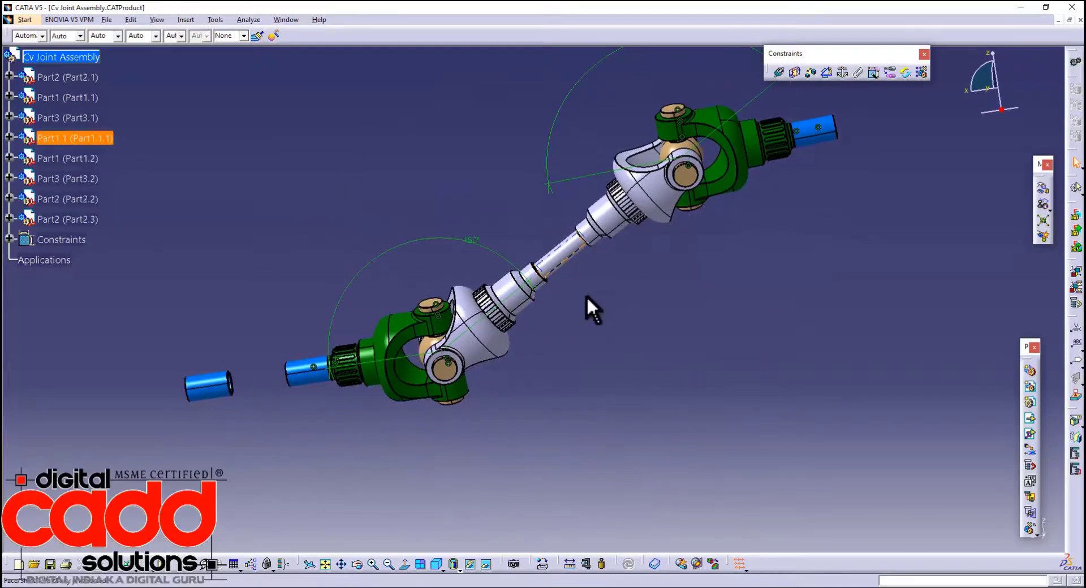
{"action": "middle_click_drag", "start_coordinate": [643, 284], "coordinate": [748, 309]}
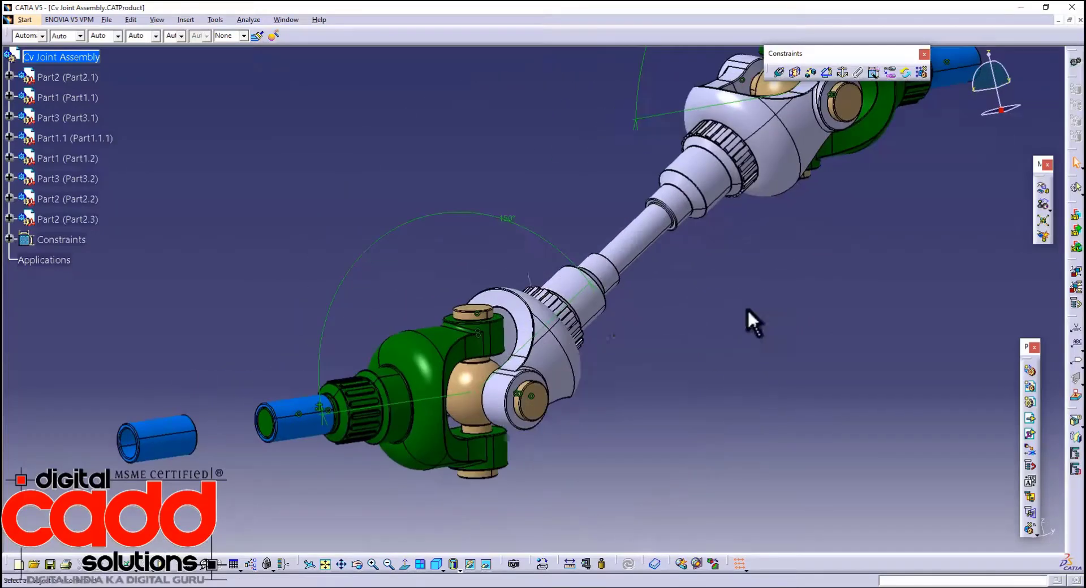
{"action": "middle_click_drag", "start_coordinate": [609, 353], "coordinate": [639, 316]}
{"action": "left_click", "coordinate": [779, 71]}
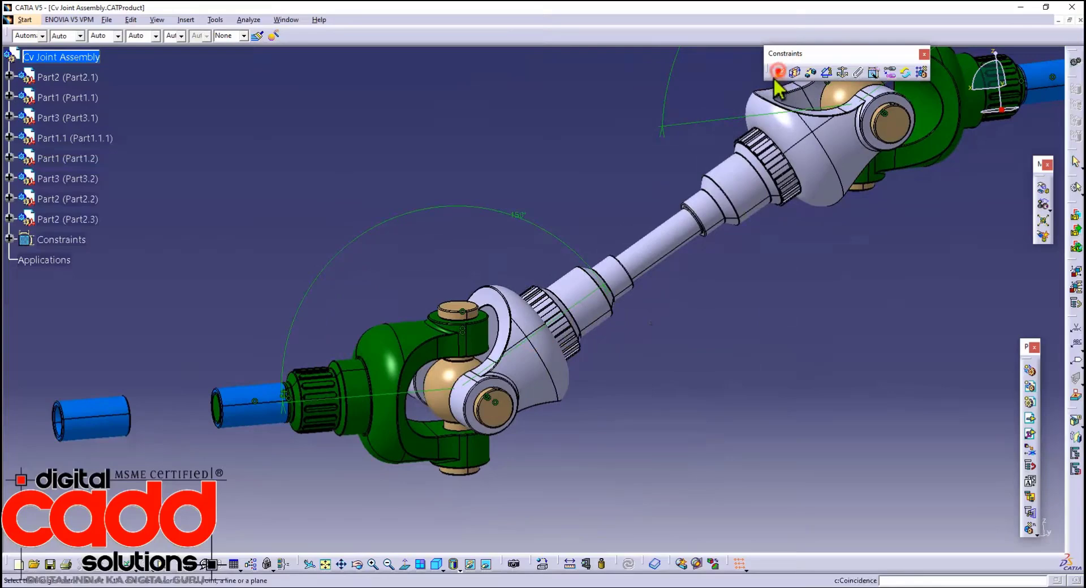
{"action": "left_click", "coordinate": [663, 263]}
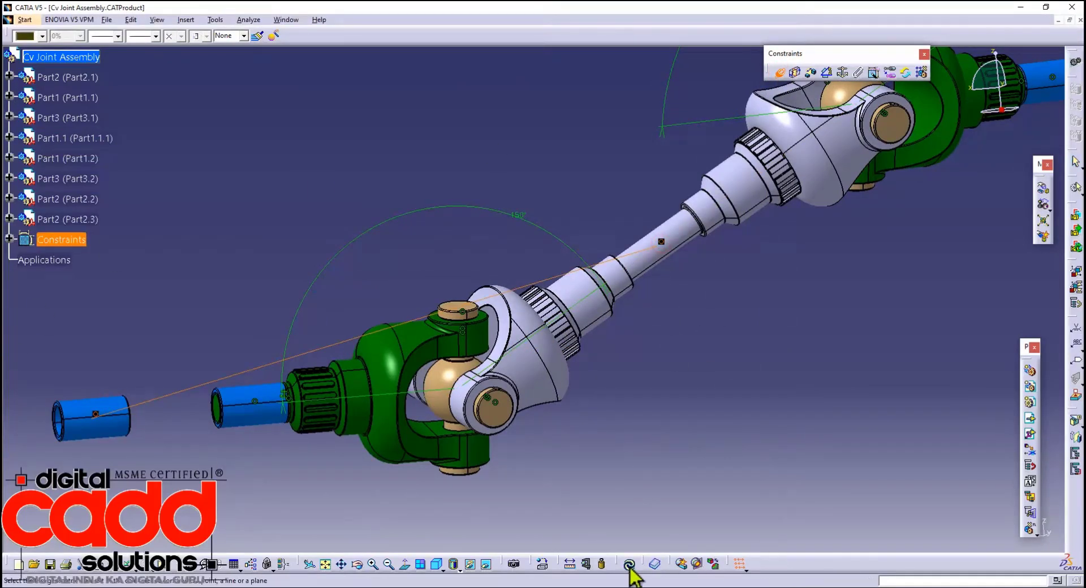
- Make the loose tube's end face coincident with the shaft's collar face, orientation Opposite, and update the assembly
{"action": "middle_click_drag", "start_coordinate": [682, 381], "coordinate": [971, 334]}
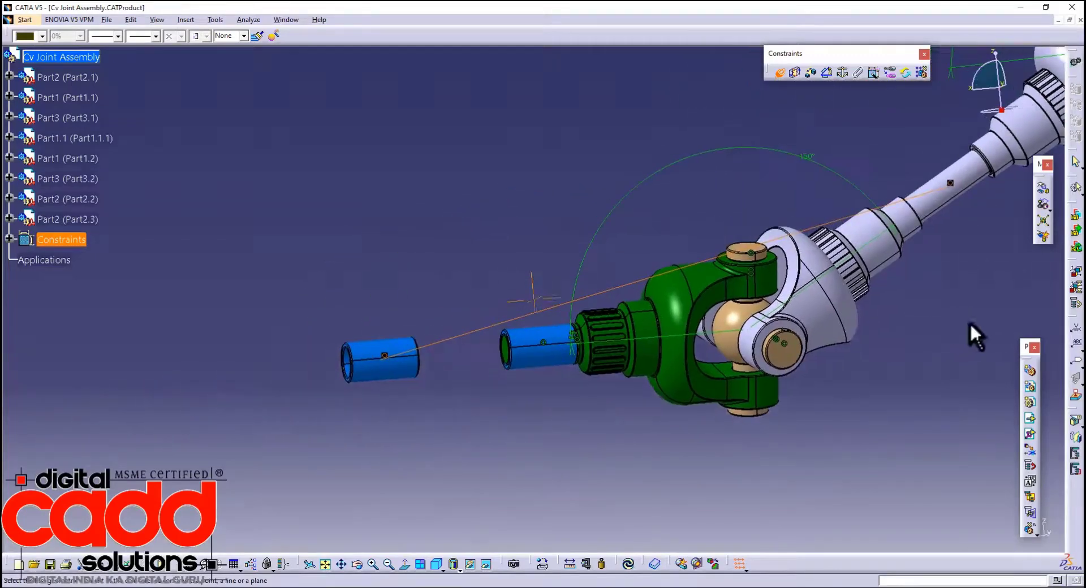
{"action": "middle_click_drag", "start_coordinate": [484, 434], "coordinate": [536, 291]}
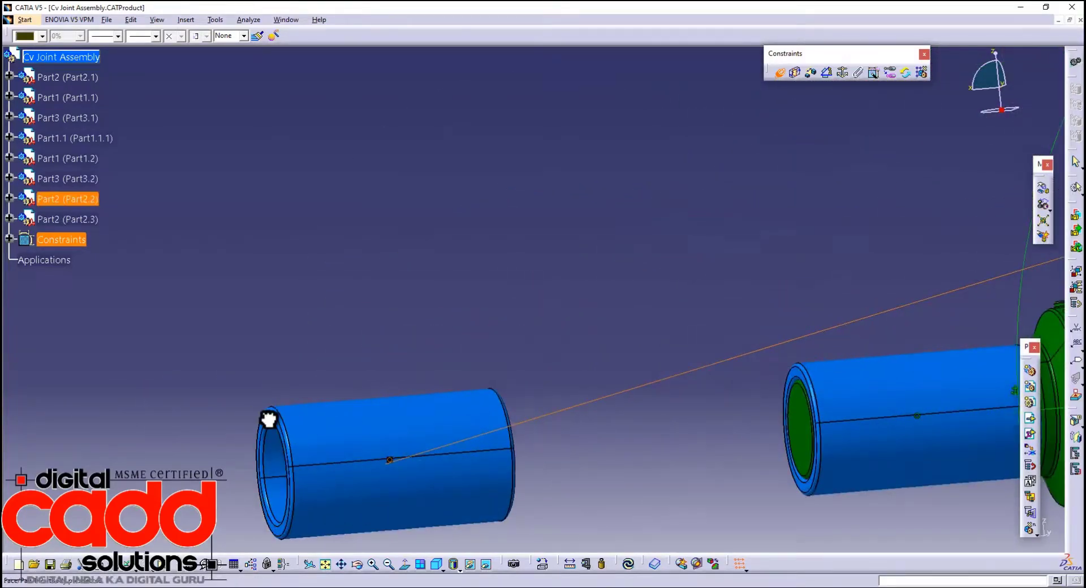
{"action": "middle_click_drag", "start_coordinate": [732, 418], "coordinate": [357, 491]}
{"action": "middle_click_drag", "start_coordinate": [317, 234], "coordinate": [430, 334]}
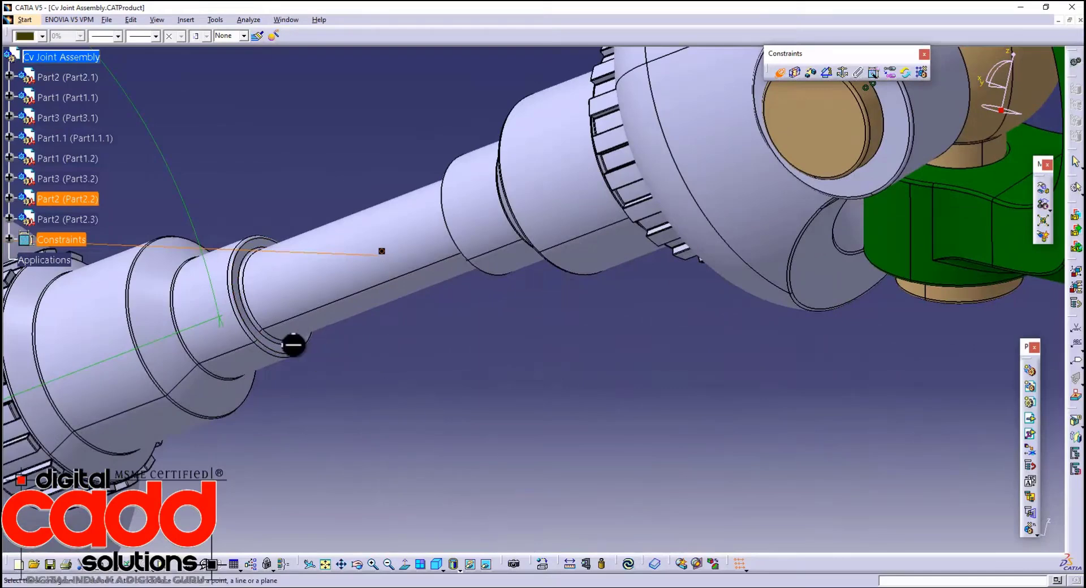
{"action": "middle_click_drag", "start_coordinate": [282, 345], "coordinate": [287, 376]}
{"action": "left_click", "coordinate": [230, 436]}
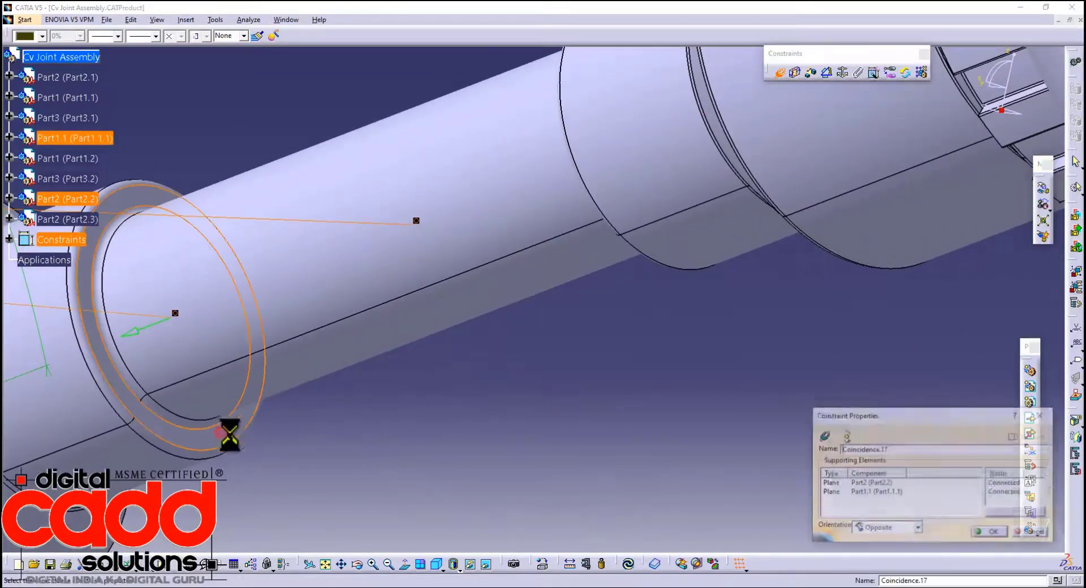
{"action": "left_click", "coordinate": [993, 535]}
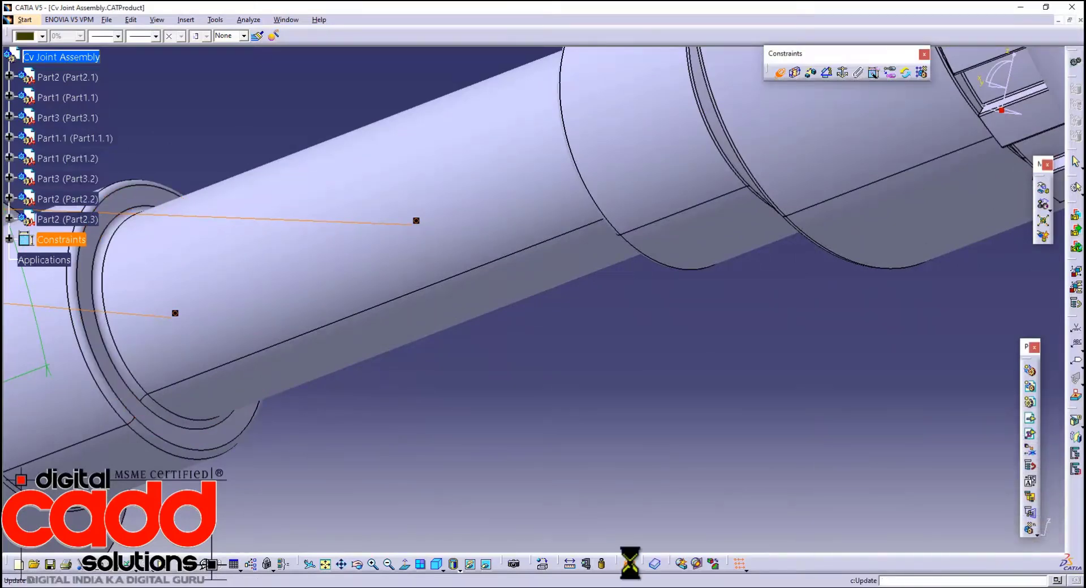
{"action": "middle_click_drag", "start_coordinate": [559, 411], "coordinate": [614, 430], "text": "ctrl"}
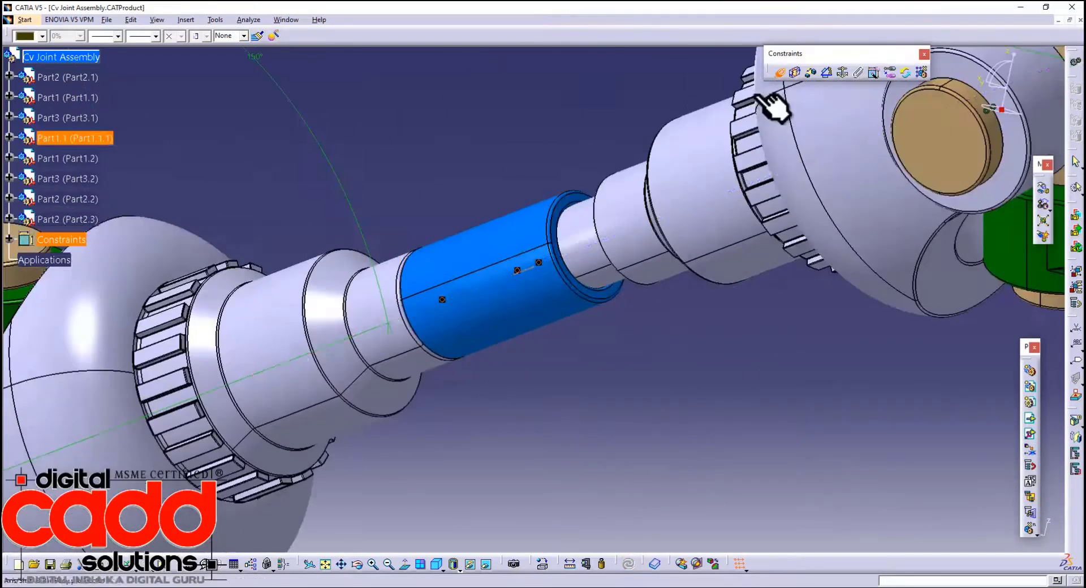
{"action": "left_click", "coordinate": [747, 271]}
{"action": "left_click", "coordinate": [526, 274]}
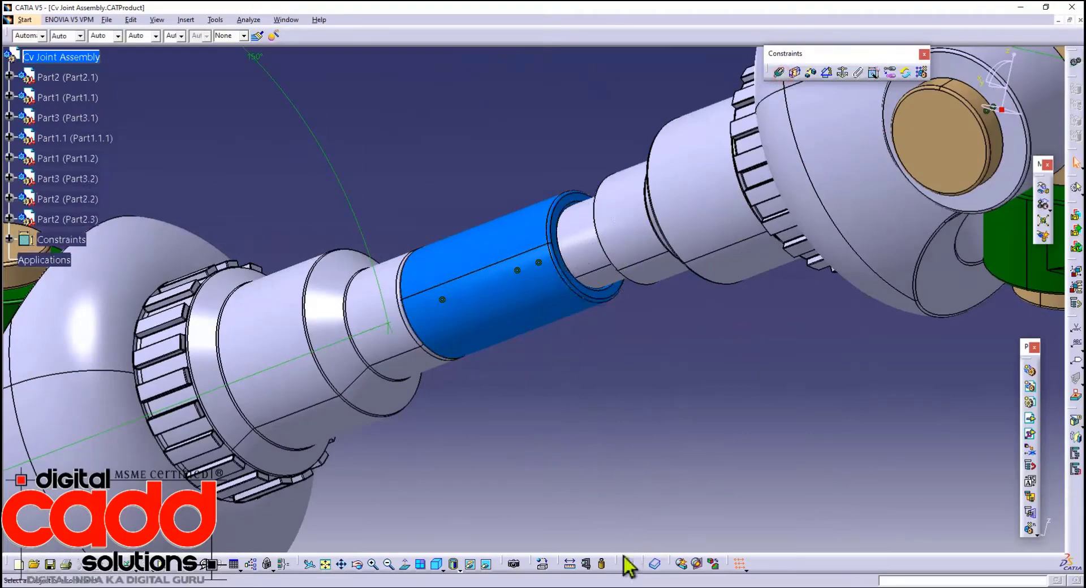
- Measure the distance between the middle tube's free end face and the opposite collar face of the shaft
{"action": "middle_click_drag", "start_coordinate": [694, 339], "coordinate": [602, 300]}
{"action": "left_click", "coordinate": [434, 379]}
{"action": "middle_click_drag", "start_coordinate": [531, 379], "coordinate": [554, 262]}
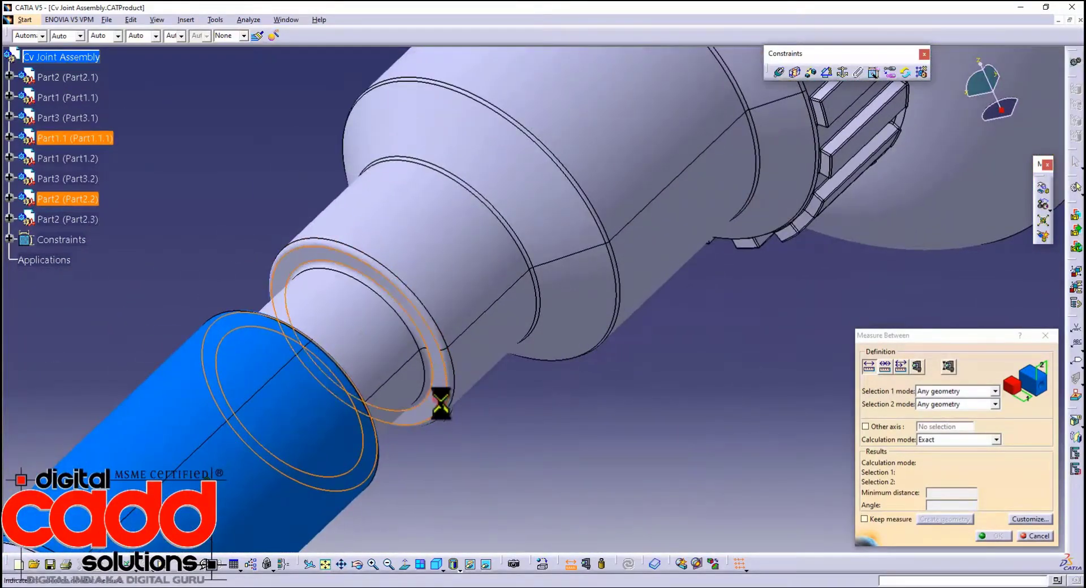
{"action": "left_click", "coordinate": [1033, 539]}
{"action": "middle_click_drag", "start_coordinate": [597, 451], "coordinate": [744, 329]}
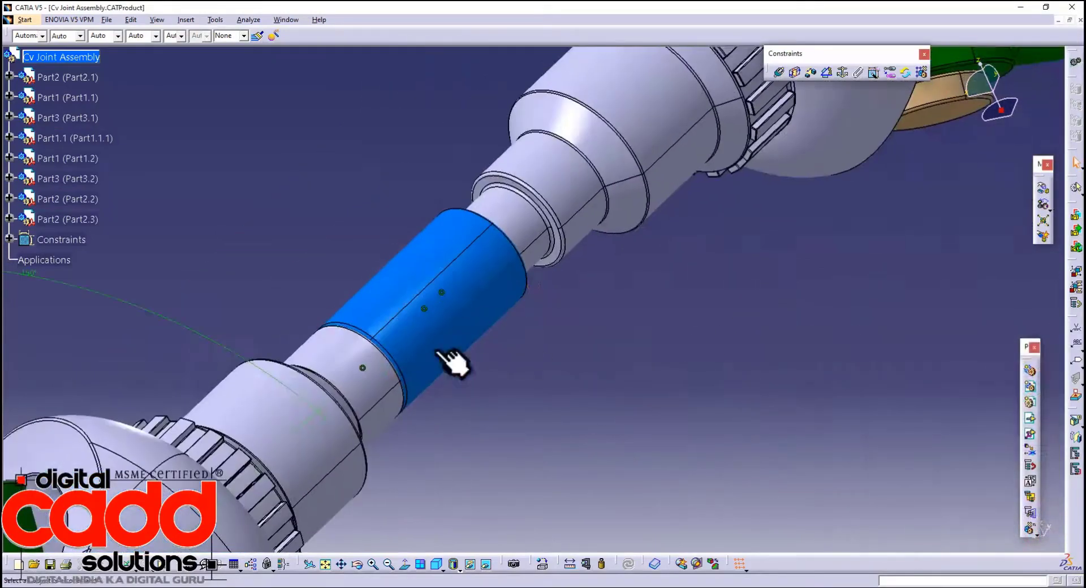
- Delete the face coincidence constraint between the middle tube's end and the shaft's collar
{"action": "left_click", "coordinate": [363, 368]}
{"action": "middle_click_drag", "start_coordinate": [602, 349], "coordinate": [809, 343]}
{"action": "left_click", "coordinate": [768, 354]}
{"action": "middle_click_drag", "start_coordinate": [649, 360], "coordinate": [650, 400]}
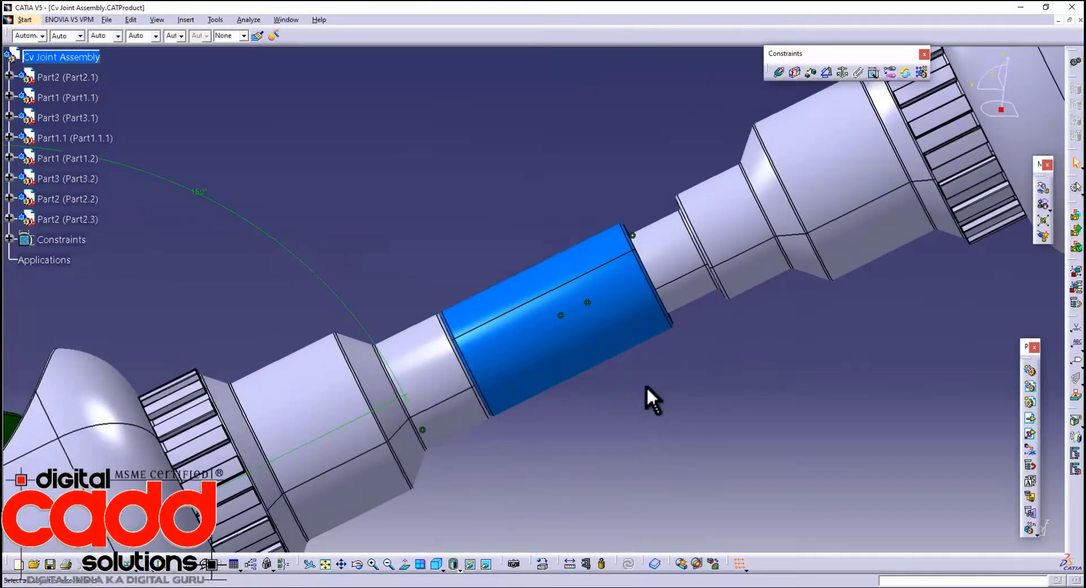
{"action": "left_click", "coordinate": [633, 236]}
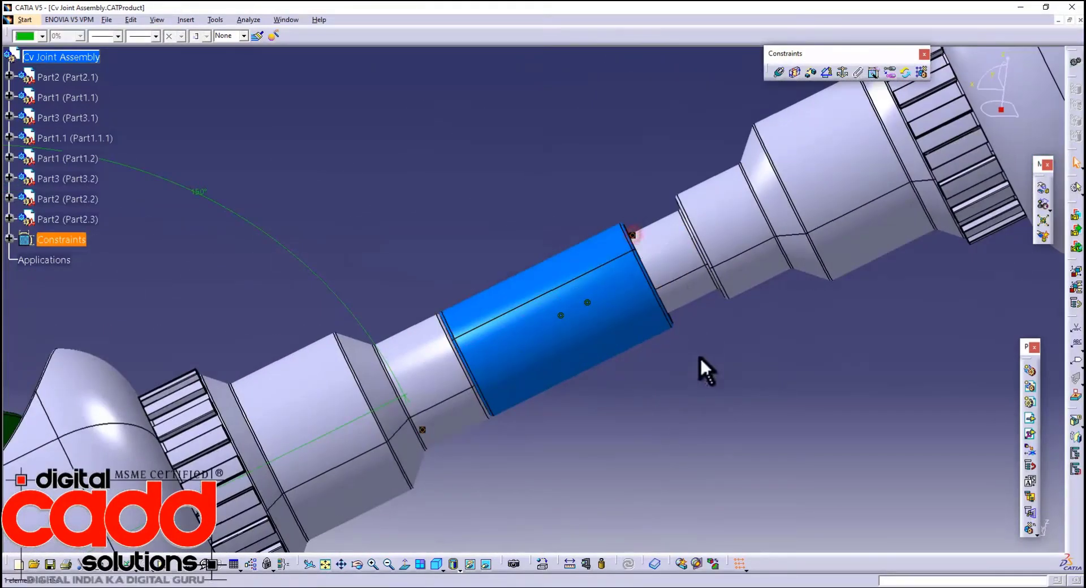
{"action": "left_click", "coordinate": [589, 317]}
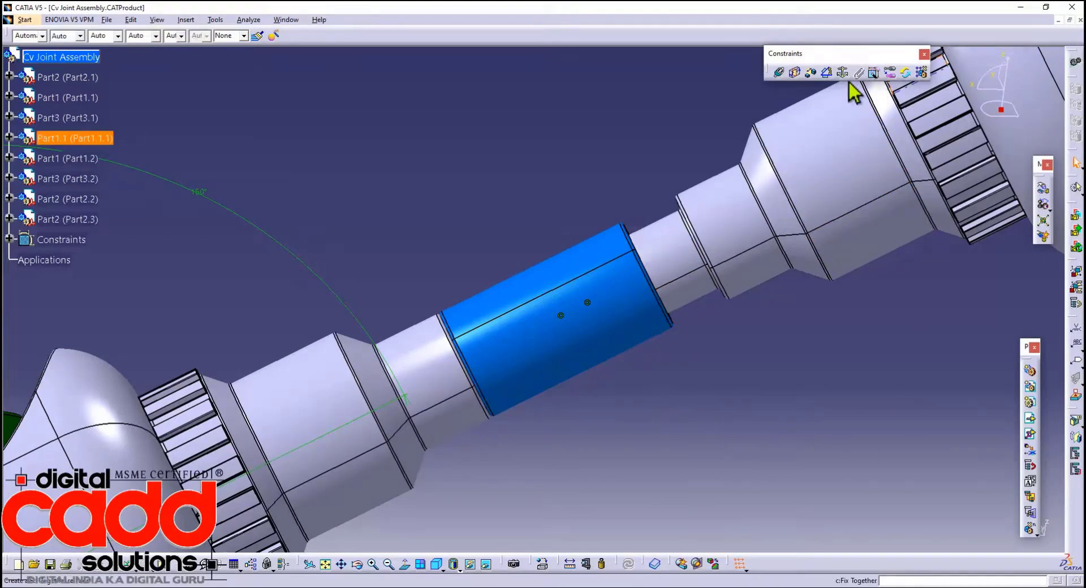
- Add an offset constraint, orientation Opposite, between the shaft's collar face and the middle tube's end face to centre the tube, and update the assembly
{"action": "left_click", "coordinate": [811, 71]}
{"action": "middle_click_drag", "start_coordinate": [759, 381], "coordinate": [622, 373]}
{"action": "middle_click_drag", "start_coordinate": [578, 437], "coordinate": [843, 289]}
{"action": "middle_click_drag", "start_coordinate": [409, 362], "coordinate": [789, 228]}
{"action": "left_click", "coordinate": [982, 339]}
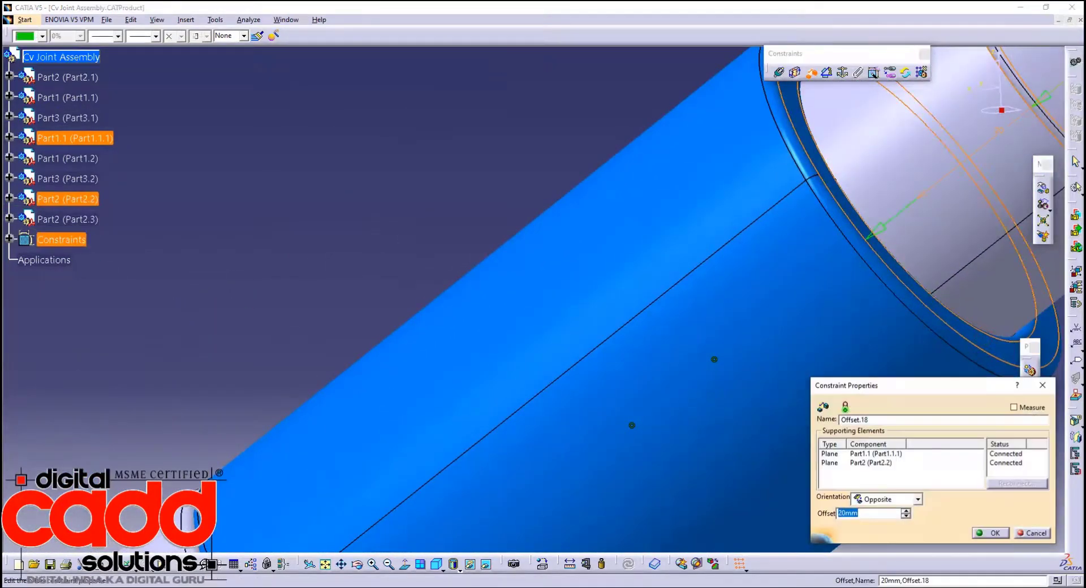
{"action": "key", "text": "Return"}
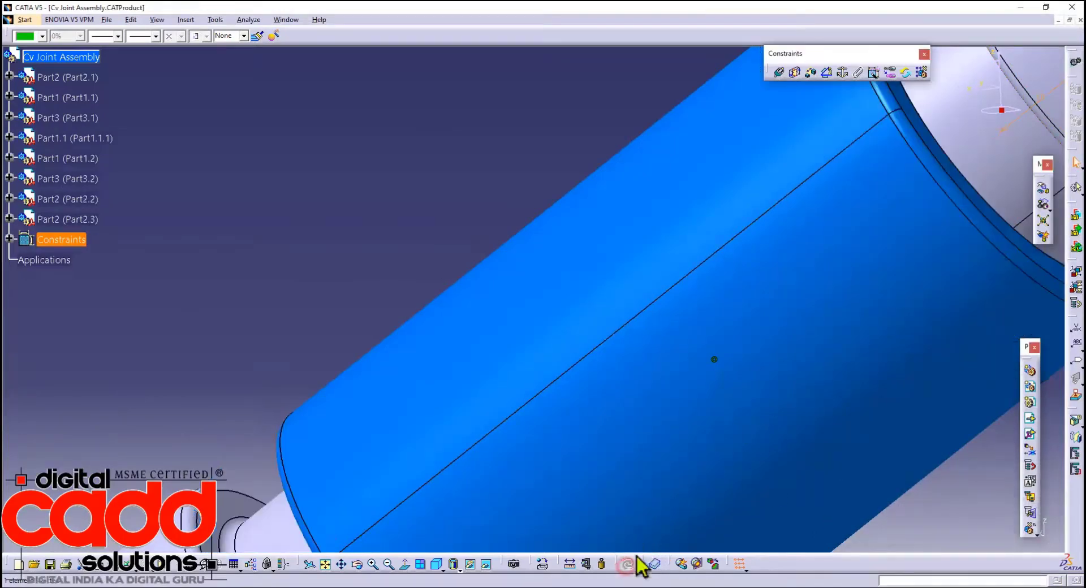
{"action": "middle_click_drag", "start_coordinate": [645, 433], "coordinate": [498, 395]}
{"action": "middle_click_drag", "start_coordinate": [535, 453], "coordinate": [475, 543]}
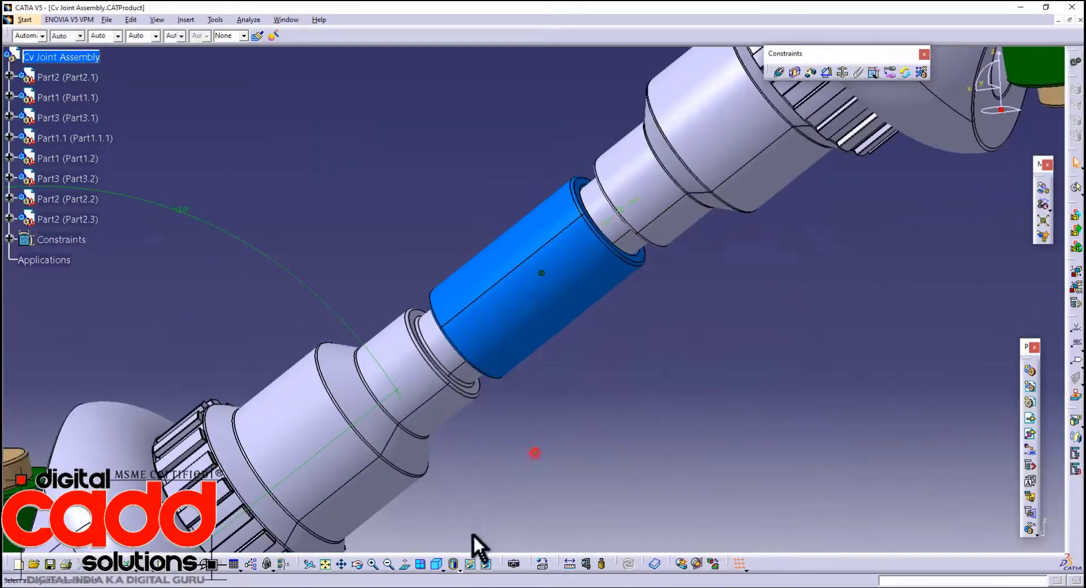
- Set the lower joint's angle constraint to 140° and update the assembly
{"action": "left_click", "coordinate": [436, 565]}
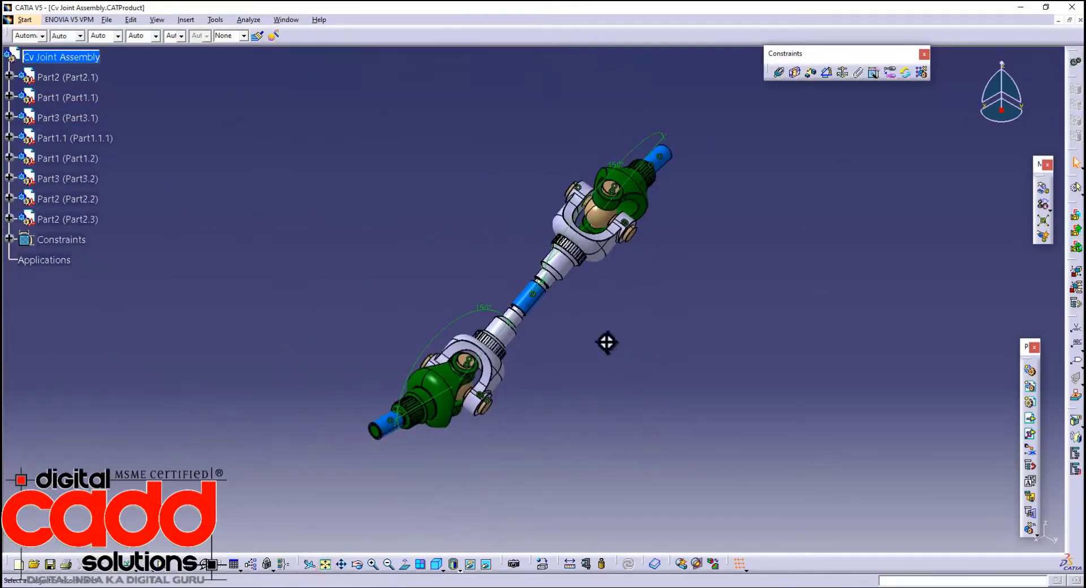
{"action": "middle_click_drag", "start_coordinate": [607, 343], "coordinate": [624, 376]}
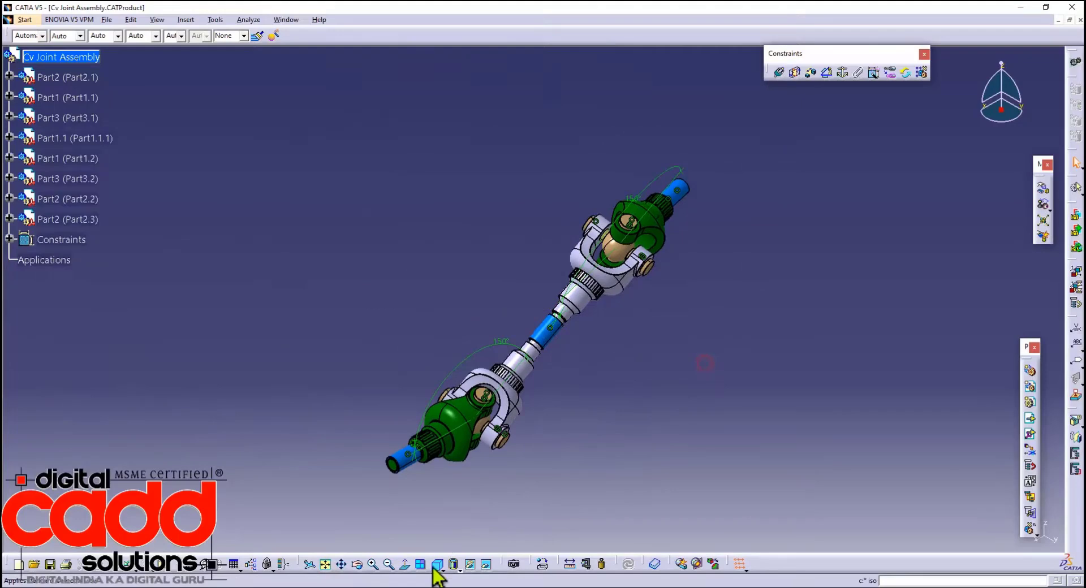
{"action": "middle_click_drag", "start_coordinate": [654, 376], "coordinate": [608, 364]}
{"action": "middle_click_drag", "start_coordinate": [498, 375], "coordinate": [562, 315]}
{"action": "double_click", "coordinate": [512, 238]}
{"action": "type", "text": "140"}
{"action": "key", "text": "Return"}
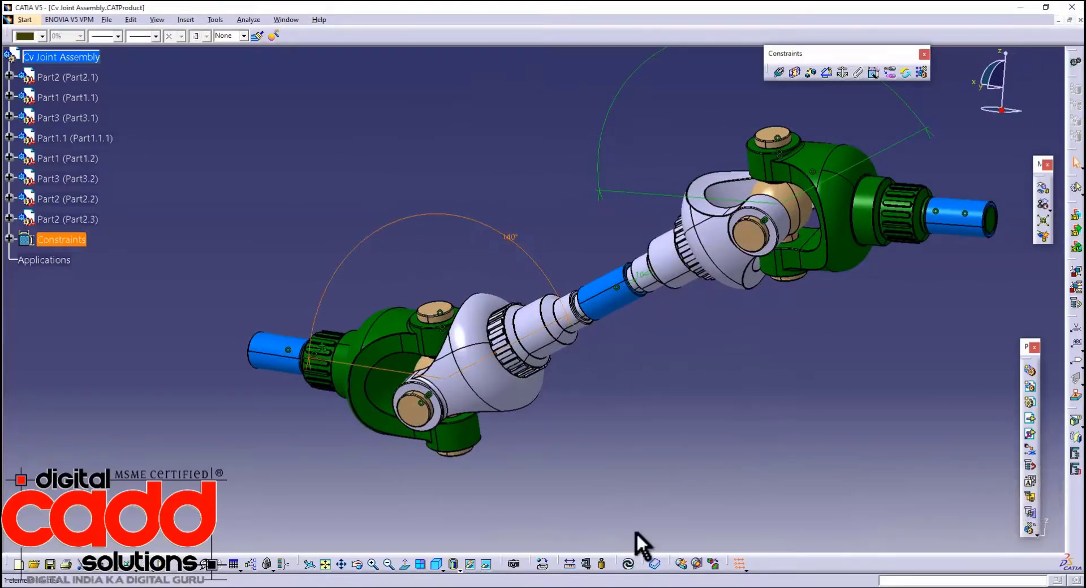
{"action": "left_click", "coordinate": [629, 564]}
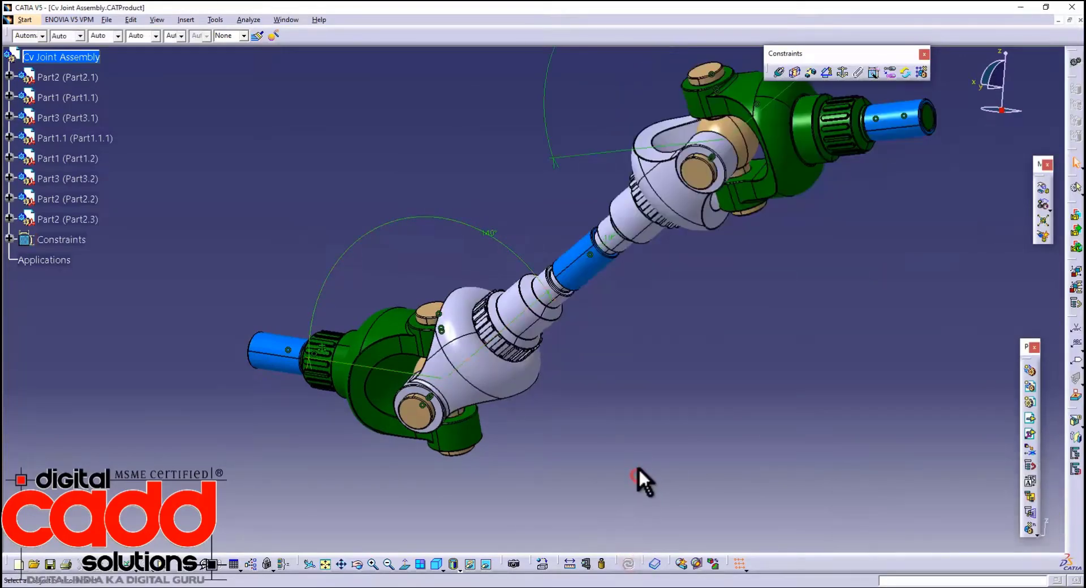
- Set the upper joint's angle constraint to 140°
{"action": "middle_click_drag", "start_coordinate": [519, 376], "coordinate": [727, 329]}
{"action": "middle_click_drag", "start_coordinate": [553, 328], "coordinate": [793, 302]}
{"action": "middle_click_drag", "start_coordinate": [689, 355], "coordinate": [746, 242]}
{"action": "middle_click_drag", "start_coordinate": [575, 420], "coordinate": [759, 351]}
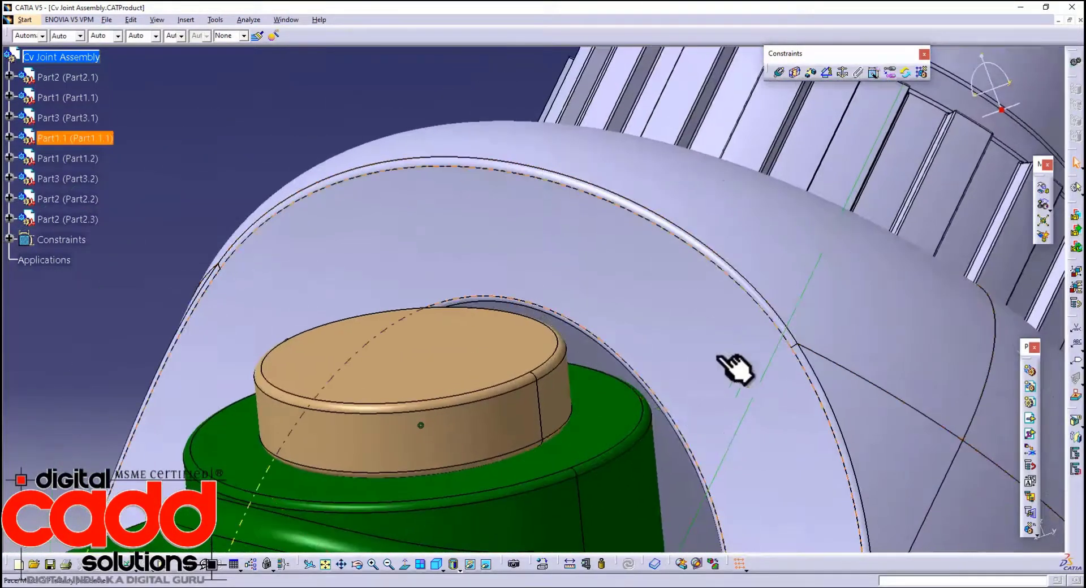
{"action": "middle_click_drag", "start_coordinate": [456, 337], "coordinate": [591, 147]}
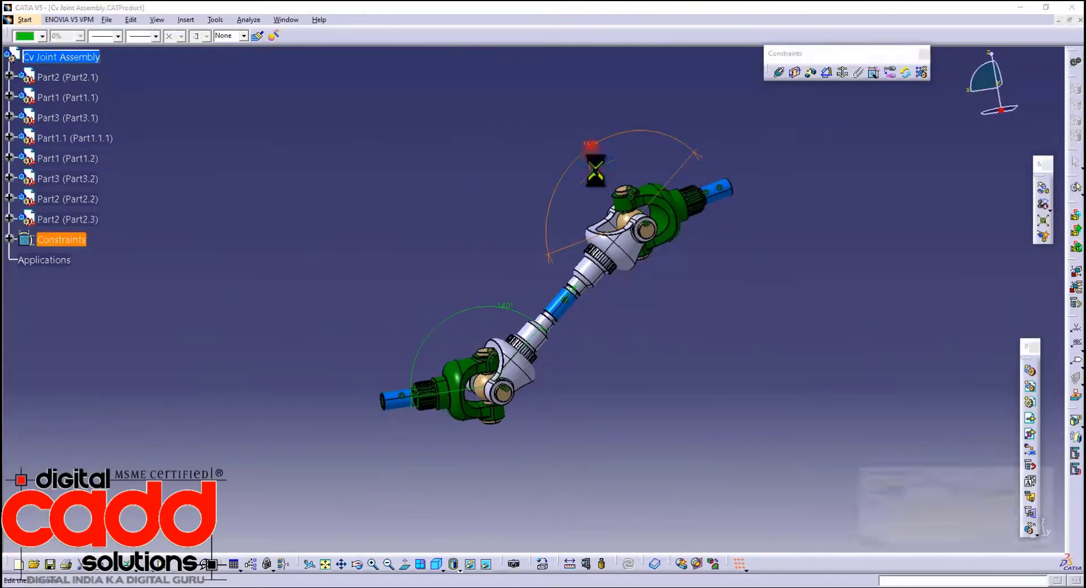
{"action": "key", "text": "Return"}
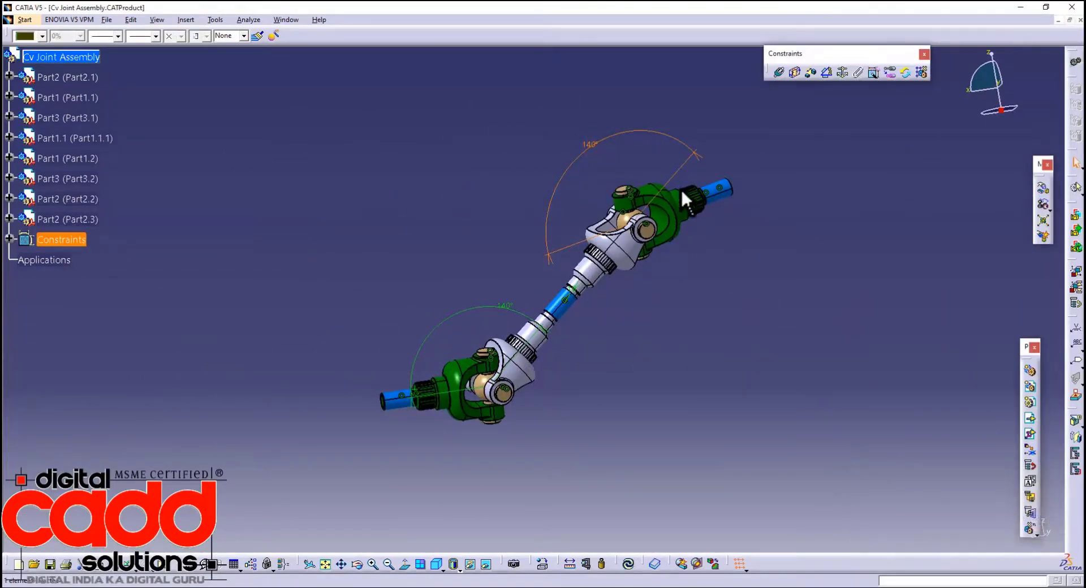
- Update the assembly and examine both bent joints from several sides
{"action": "left_click", "coordinate": [627, 565]}
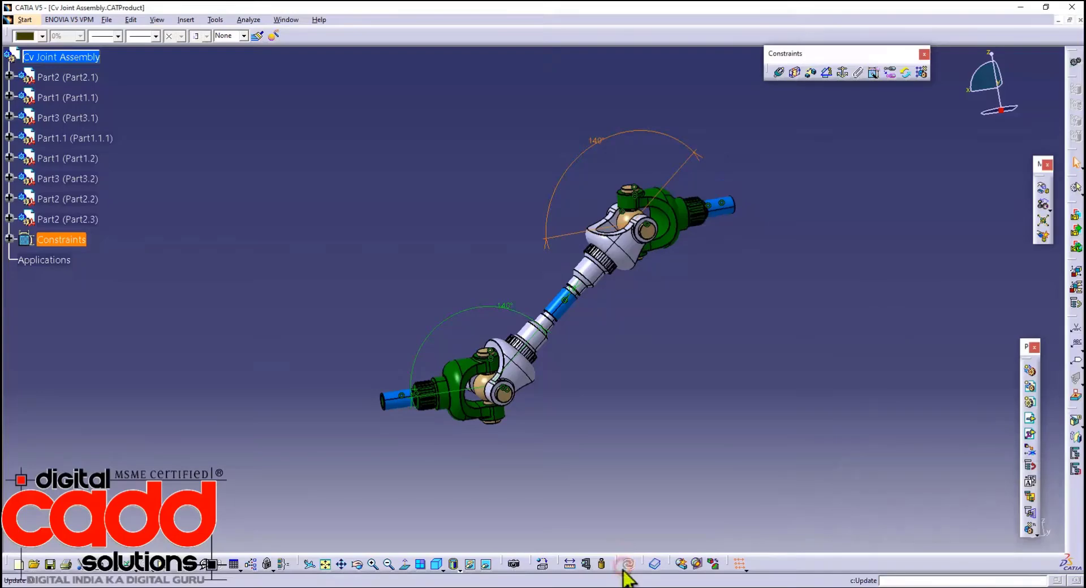
{"action": "left_click", "coordinate": [435, 567]}
{"action": "middle_click_drag", "start_coordinate": [592, 295], "coordinate": [634, 382]}
{"action": "middle_click", "coordinate": [634, 381]}
{"action": "middle_click_drag", "start_coordinate": [630, 336], "coordinate": [691, 337]}
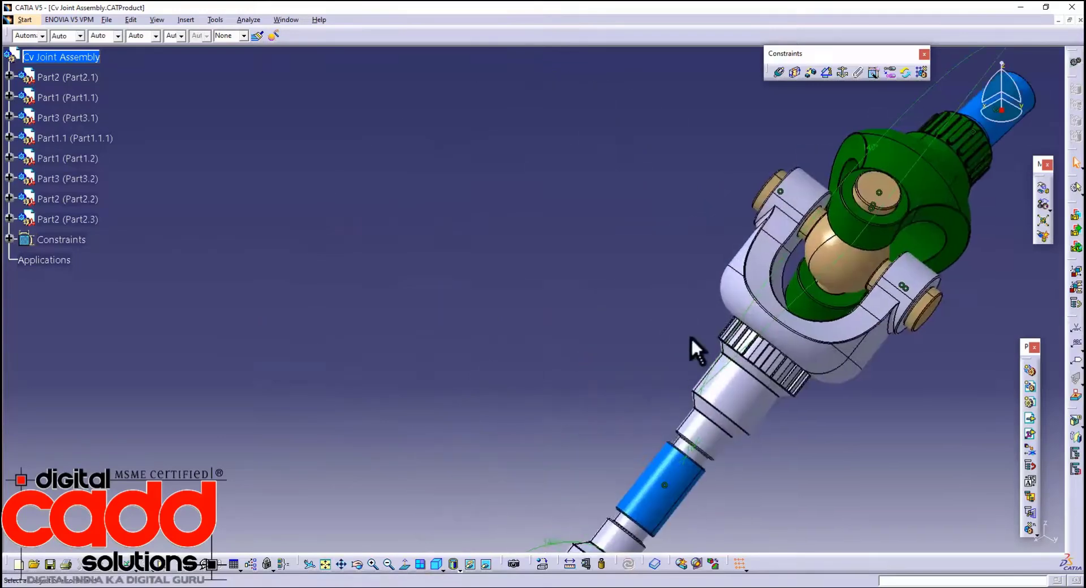
{"action": "middle_click_drag", "start_coordinate": [862, 425], "coordinate": [623, 453]}
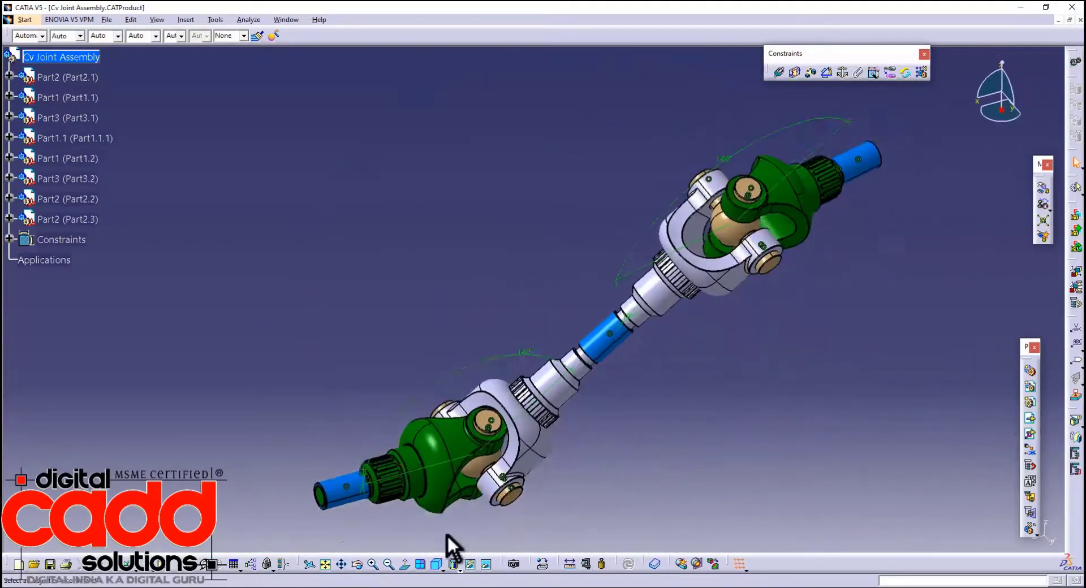
{"action": "left_click", "coordinate": [437, 565]}
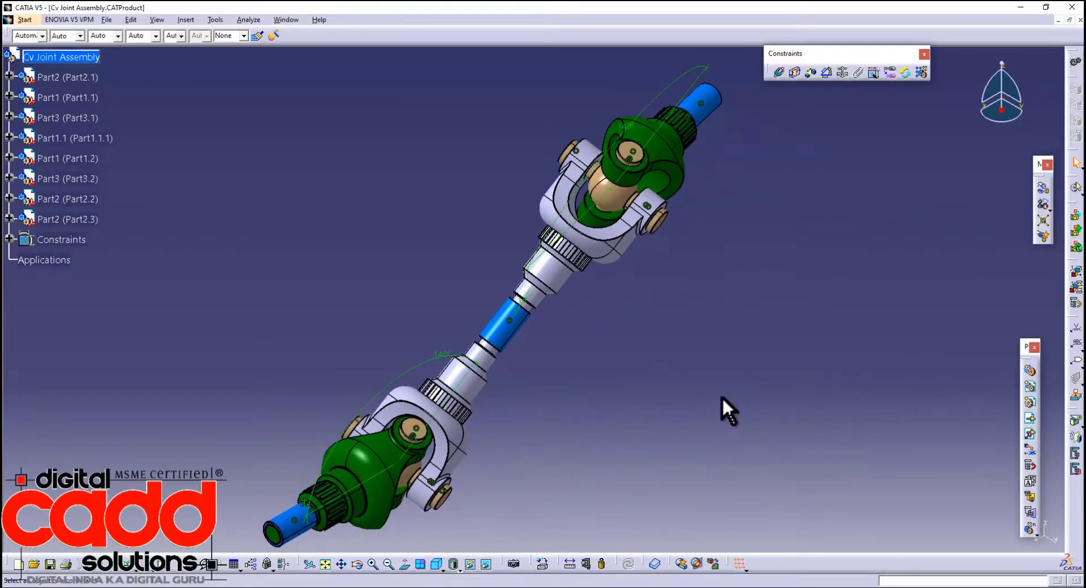
{"action": "middle_click_drag", "start_coordinate": [727, 401], "coordinate": [544, 391]}
{"action": "middle_click_drag", "start_coordinate": [686, 463], "coordinate": [490, 430]}
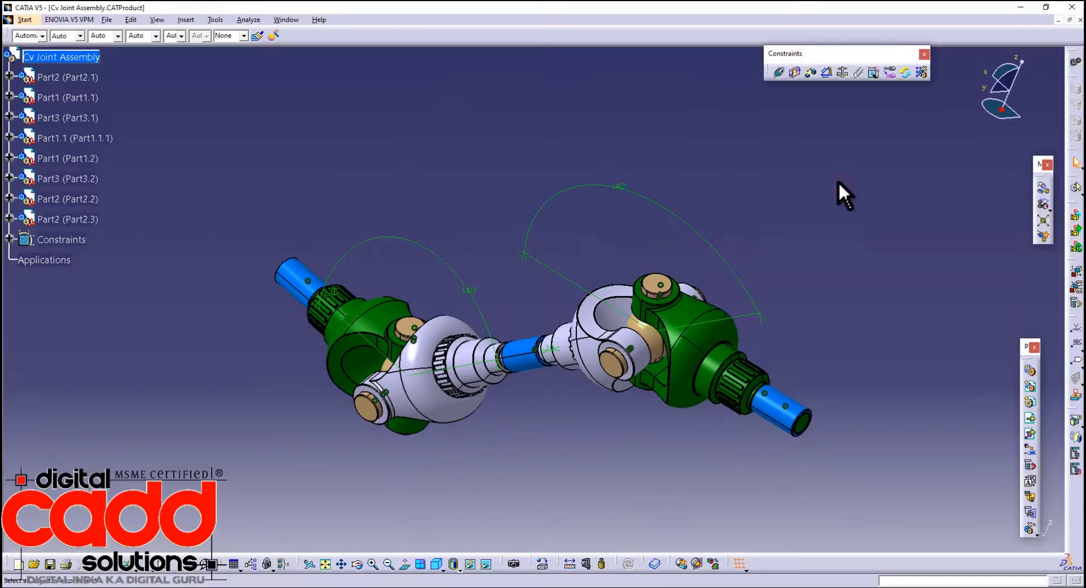
- Hide all assembly constraints of the Cv Joint Assembly
{"action": "right_click", "coordinate": [70, 241]}
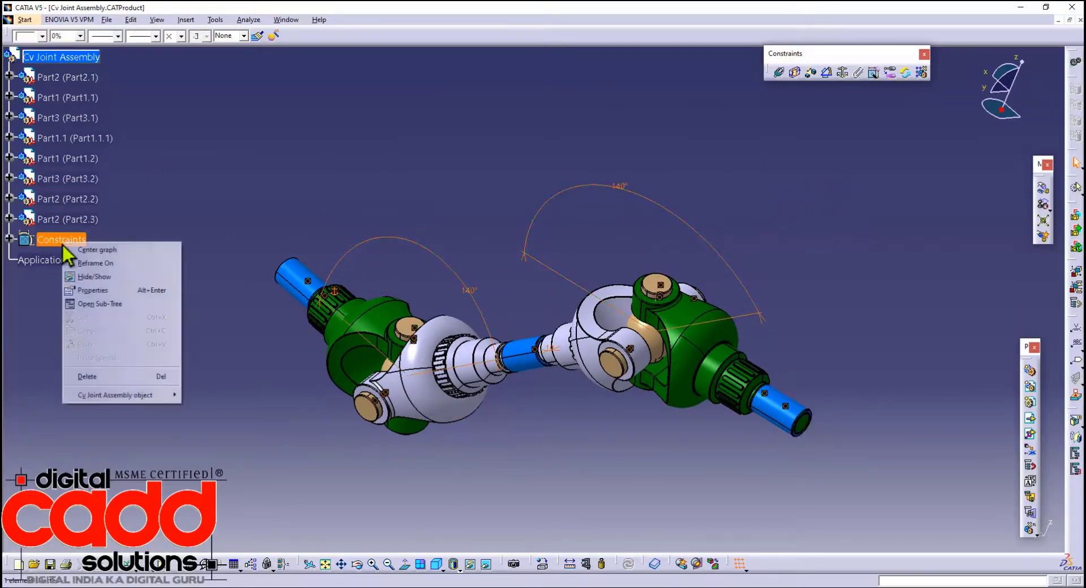
{"action": "left_click", "coordinate": [77, 277]}
{"action": "middle_click_drag", "start_coordinate": [501, 406], "coordinate": [596, 351]}
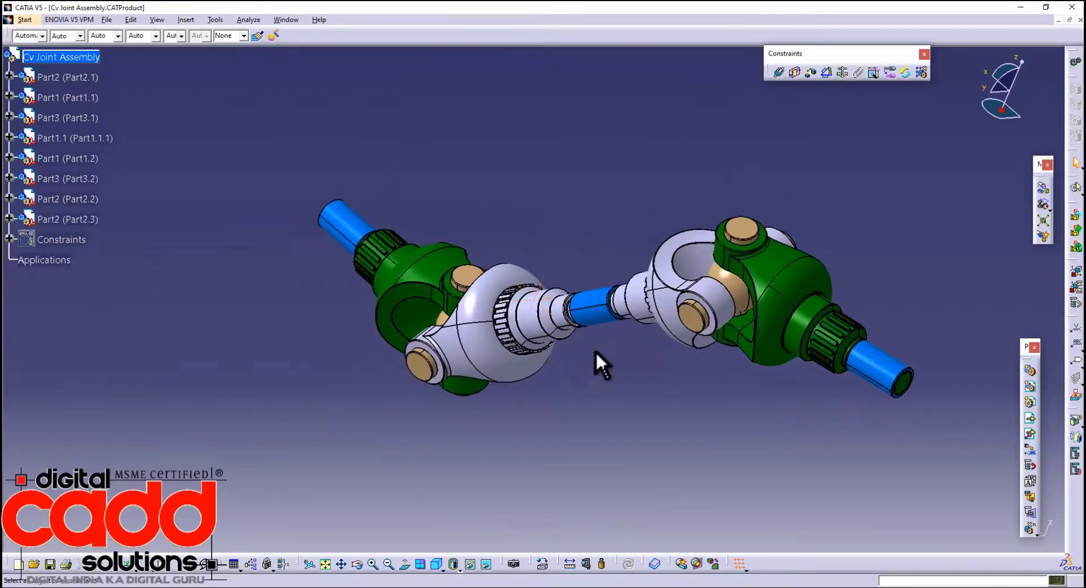
- Switch to the DMU Kinematics workbench
{"action": "left_click", "coordinate": [24, 22]}
{"action": "mouse_move", "coordinate": [83, 51]}
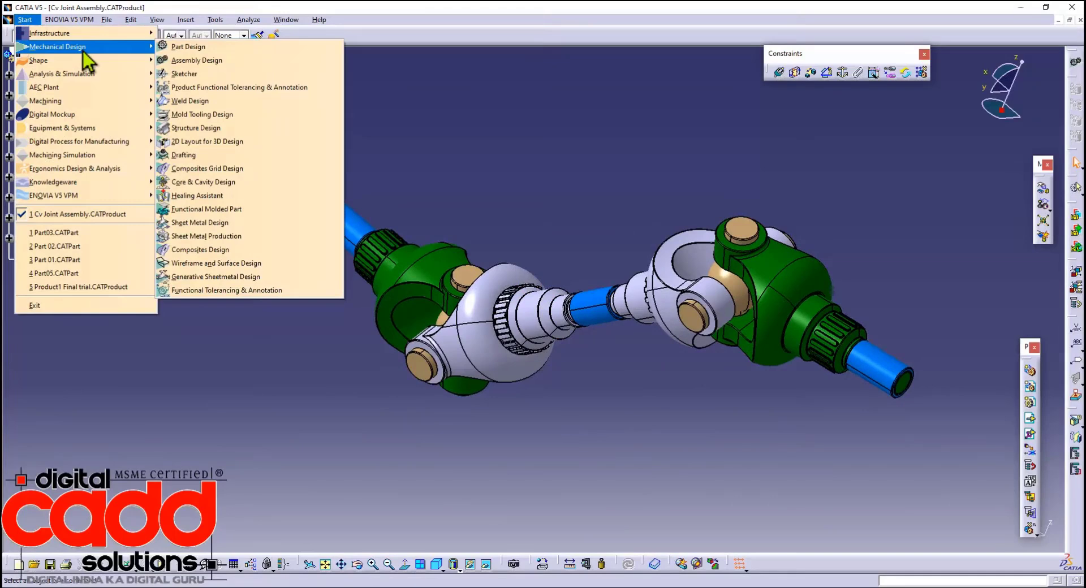
{"action": "mouse_move", "coordinate": [63, 117]}
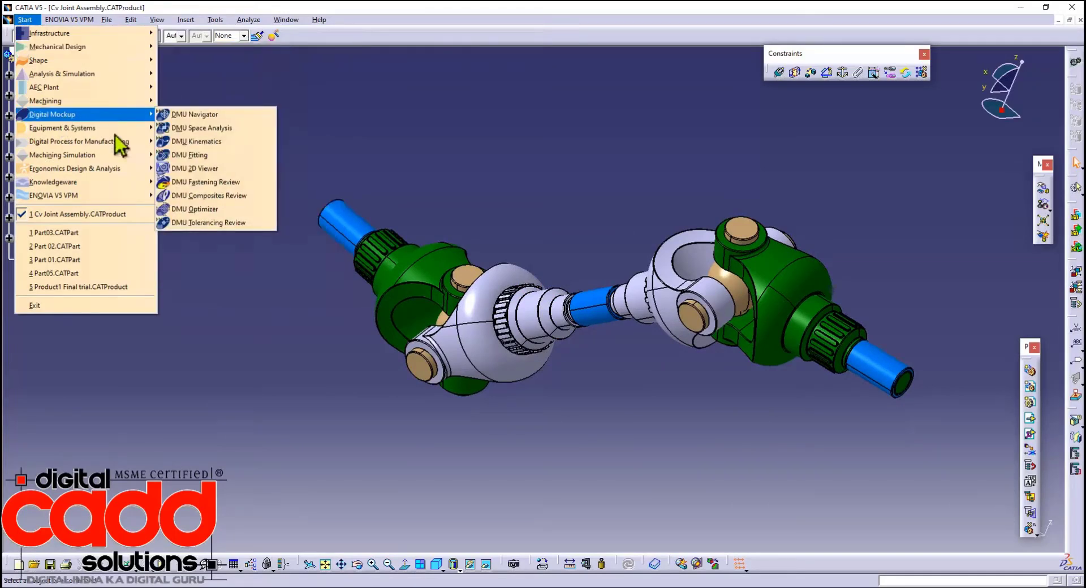
{"action": "left_click", "coordinate": [210, 144]}
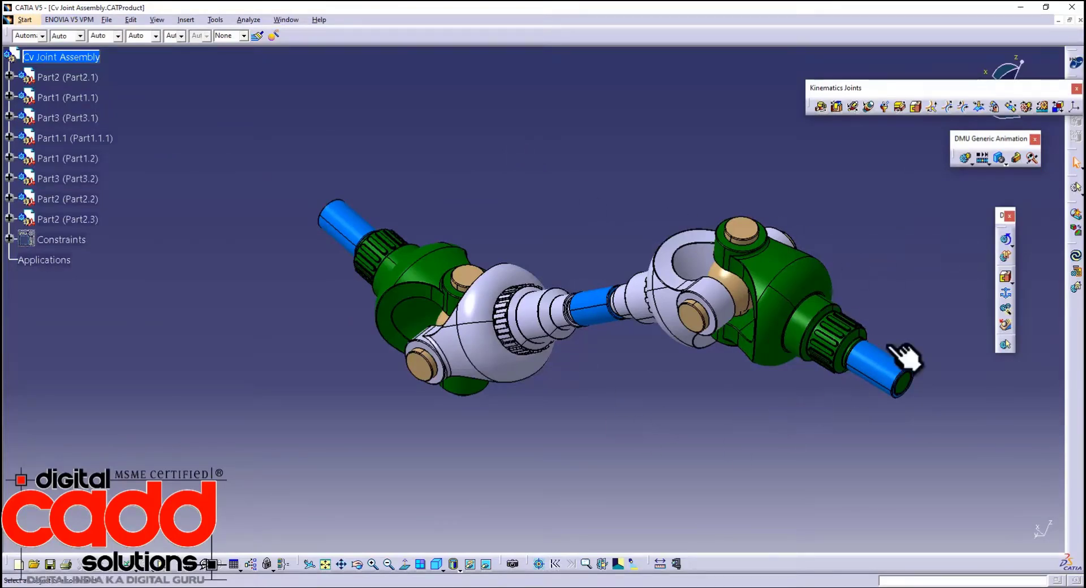
- Create a new mechanism named CV jOINT Mechanism and set the end tube Part2.1 as its fixed part
{"action": "left_click", "coordinate": [1006, 297]}
{"action": "left_click", "coordinate": [1013, 513]}
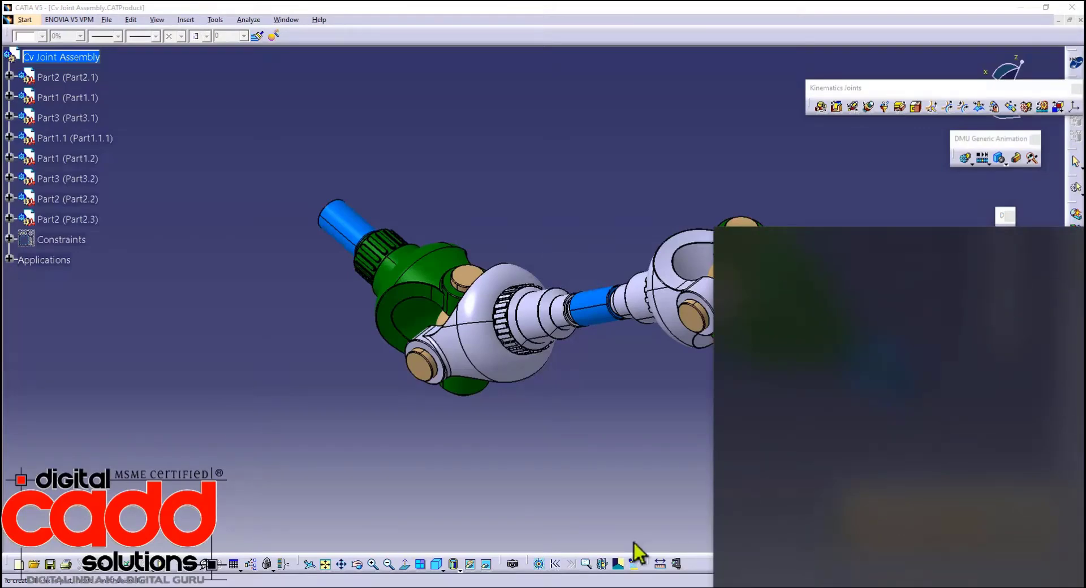
{"action": "left_click", "coordinate": [991, 530]}
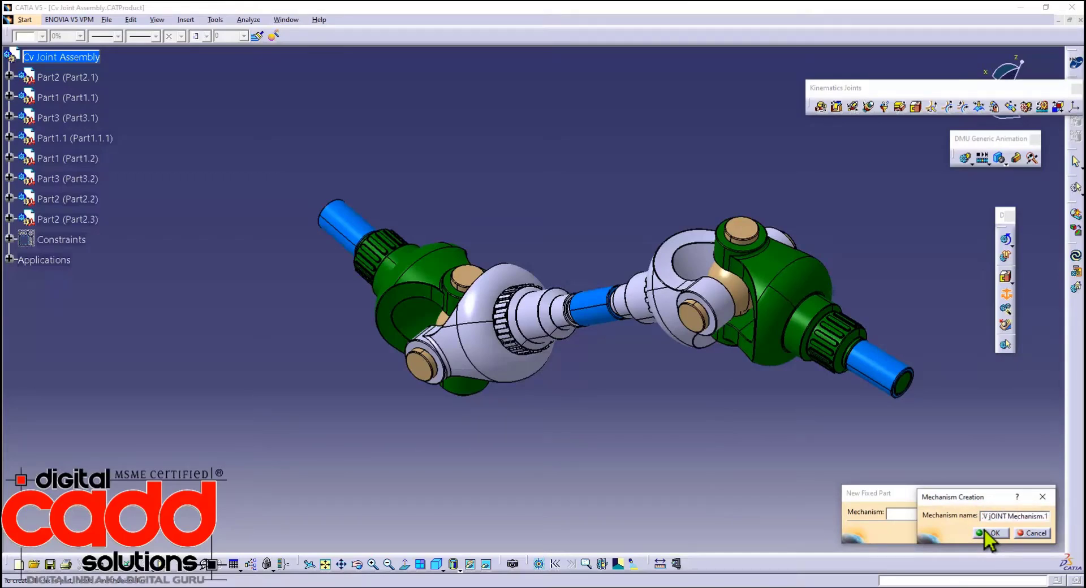
{"action": "left_click", "coordinate": [986, 532]}
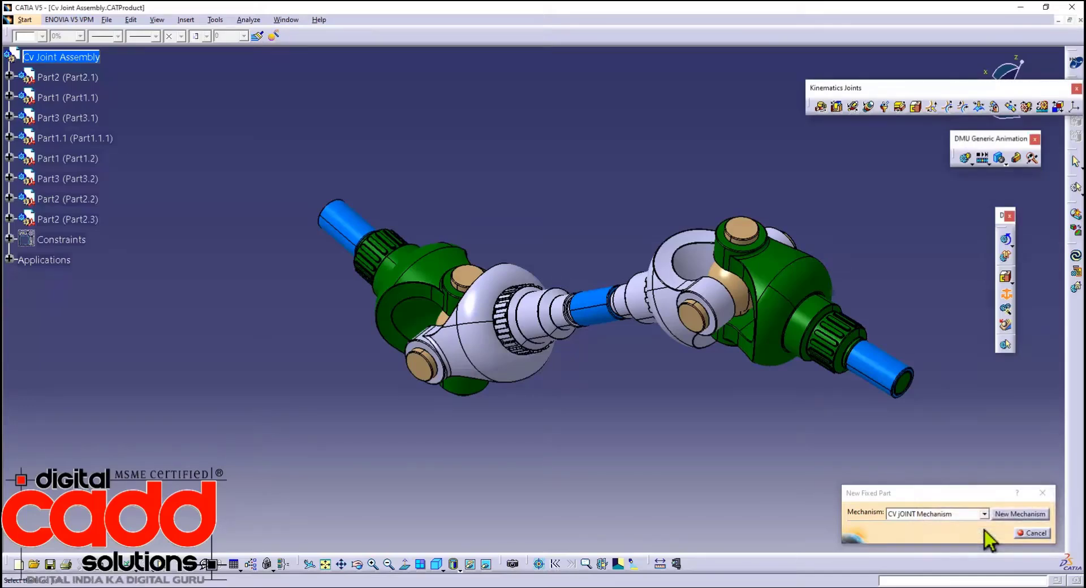
{"action": "left_click", "coordinate": [351, 235]}
- Create an angle-driven revolute joint between end tube Part2.1 and yoke Part1.1, using their axes and end faces with Null Offset
{"action": "middle_click_drag", "start_coordinate": [562, 409], "coordinate": [223, 311]}
{"action": "middle_click_drag", "start_coordinate": [211, 439], "coordinate": [271, 423]}
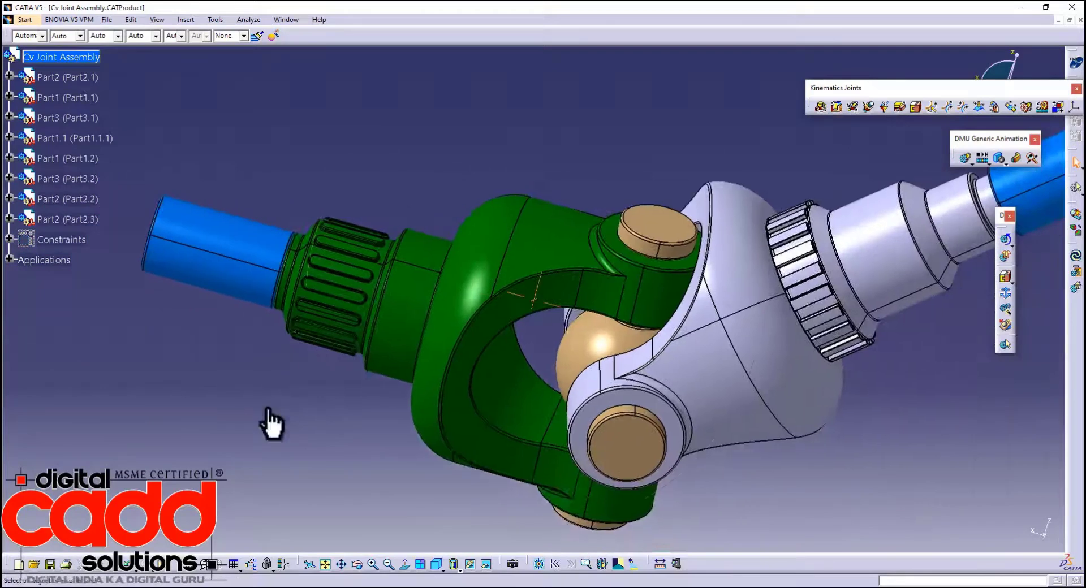
{"action": "left_click", "coordinate": [818, 107]}
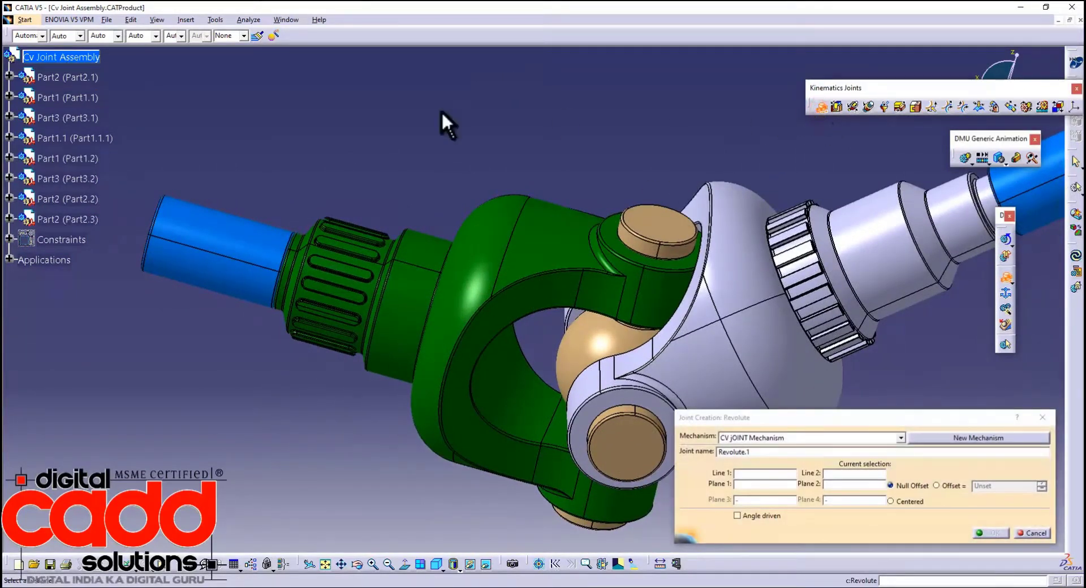
{"action": "left_click", "coordinate": [240, 279]}
{"action": "left_click", "coordinate": [360, 320]}
{"action": "mouse_move", "coordinate": [226, 359]}
{"action": "middle_mouse_down"}
{"action": "mouse_move", "coordinate": [311, 395]}
{"action": "mouse_move", "coordinate": [449, 405]}
{"action": "mouse_move", "coordinate": [645, 207]}
{"action": "mouse_move", "coordinate": [284, 319]}
{"action": "mouse_move", "coordinate": [252, 256]}
{"action": "mouse_move", "coordinate": [223, 369]}
{"action": "middle_mouse_up"}
{"action": "left_click", "coordinate": [208, 320]}
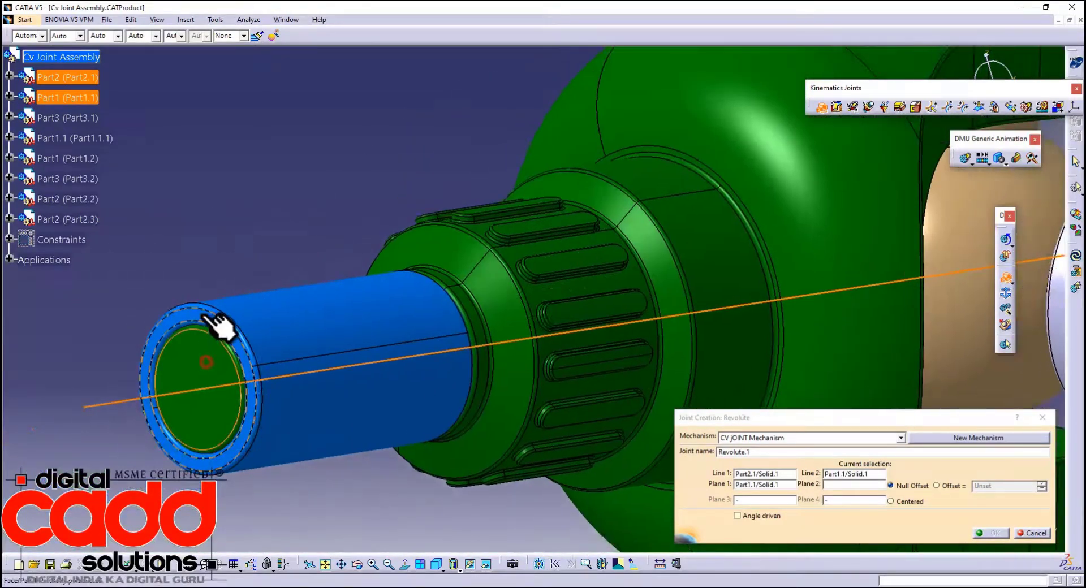
{"action": "left_click", "coordinate": [195, 317]}
{"action": "left_click", "coordinate": [948, 486]}
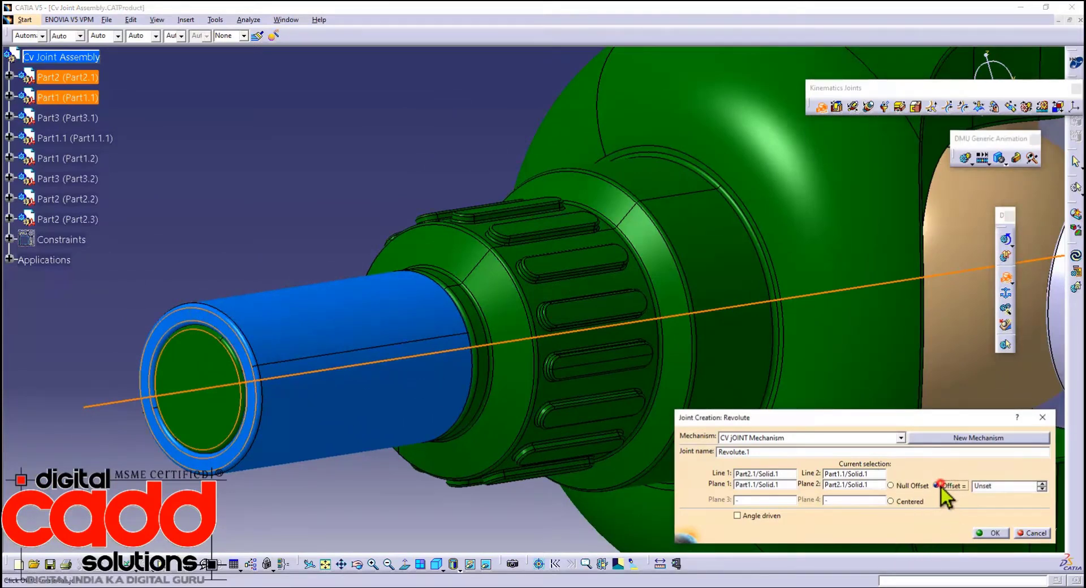
{"action": "left_click", "coordinate": [915, 486]}
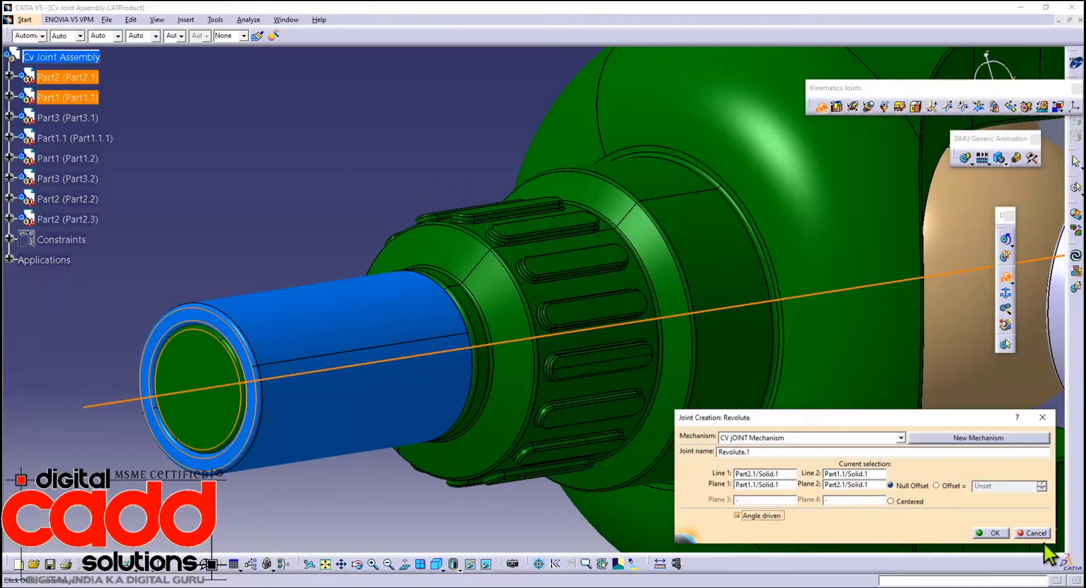
{"action": "left_click", "coordinate": [1003, 535]}
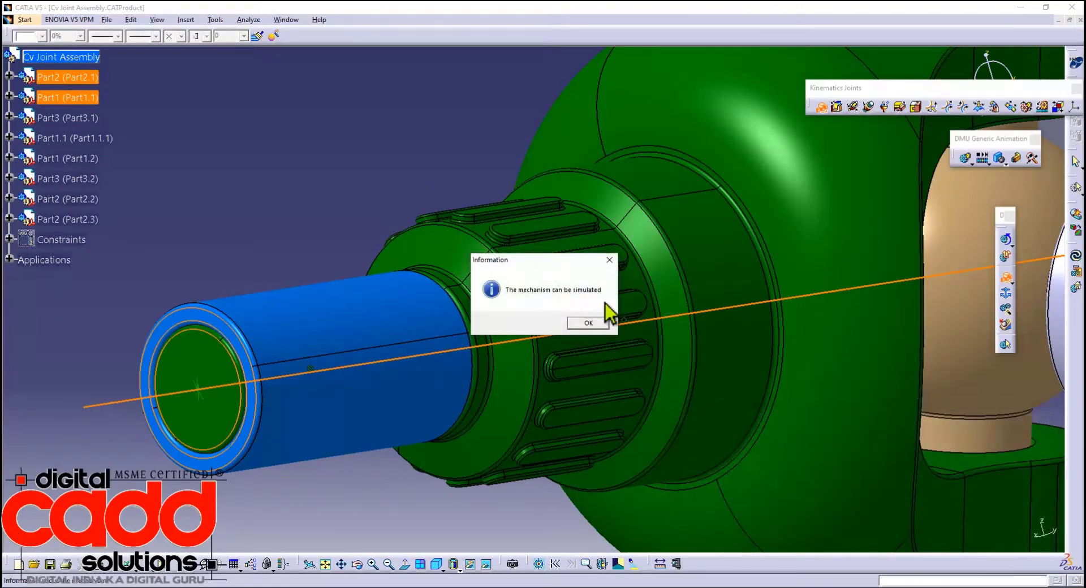
{"action": "left_click", "coordinate": [588, 323]}
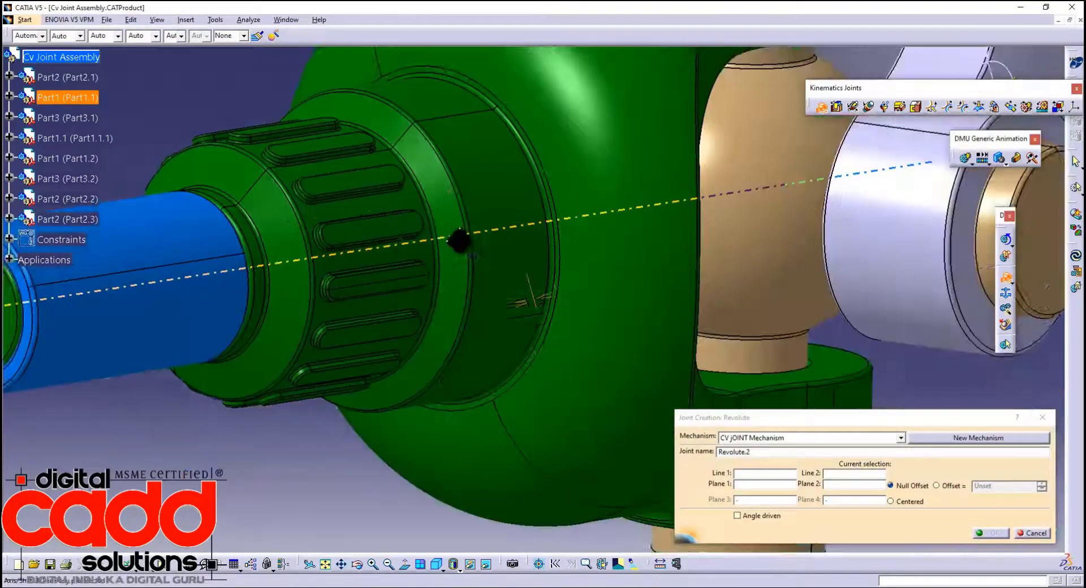
- Create a revolute joint between the middle tube and the double-yoke shaft, using their axes and facing end faces with a 10 mm offset
{"action": "middle_click_drag", "start_coordinate": [459, 240], "coordinate": [536, 295]}
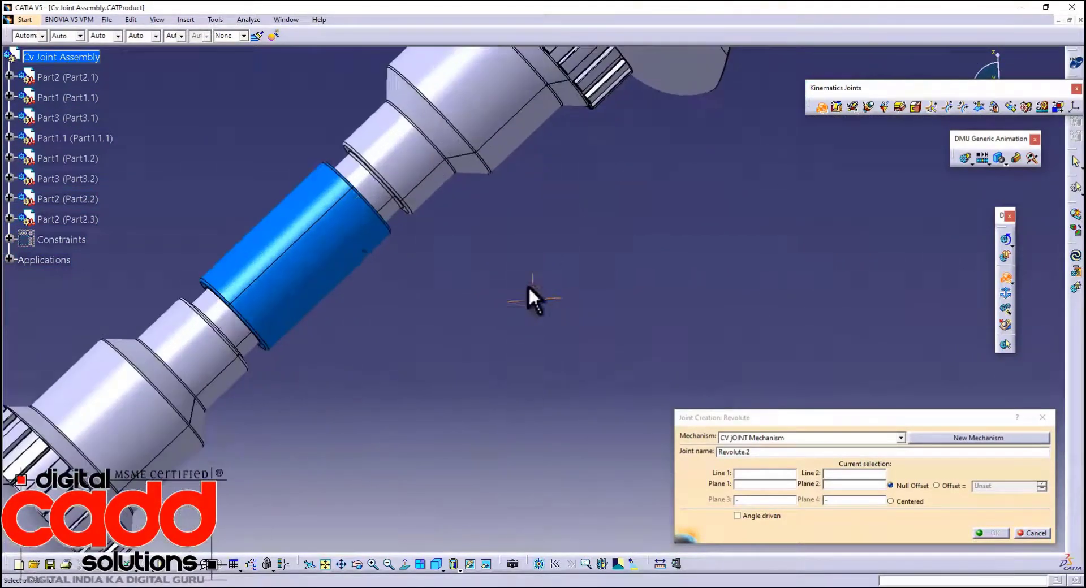
{"action": "left_click", "coordinate": [335, 249]}
{"action": "left_click", "coordinate": [421, 158]}
{"action": "middle_click_drag", "start_coordinate": [461, 309], "coordinate": [424, 373]}
{"action": "left_click", "coordinate": [405, 473]}
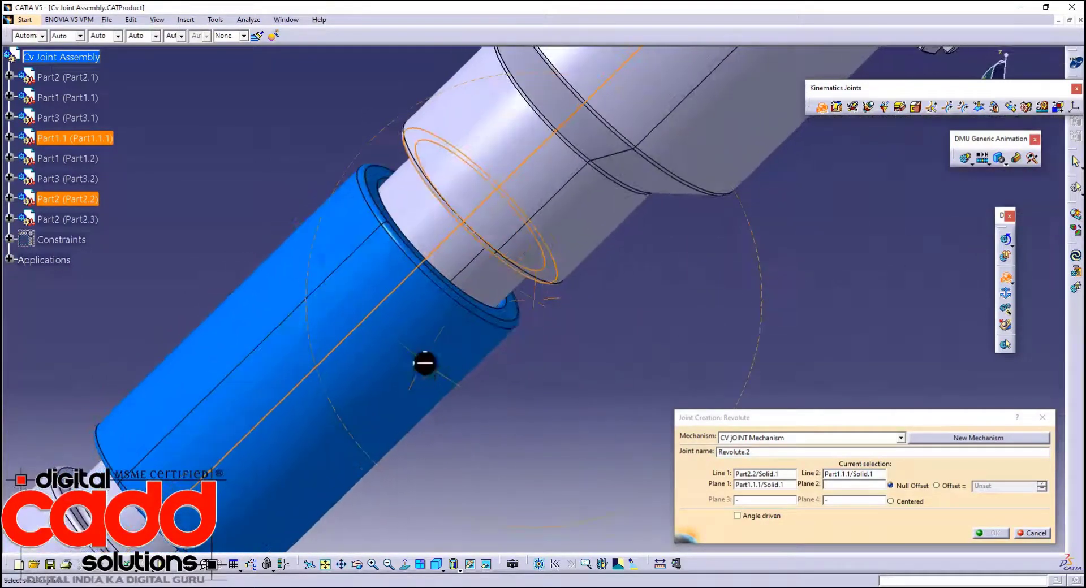
{"action": "left_click", "coordinate": [518, 311]}
{"action": "left_click", "coordinate": [953, 486]}
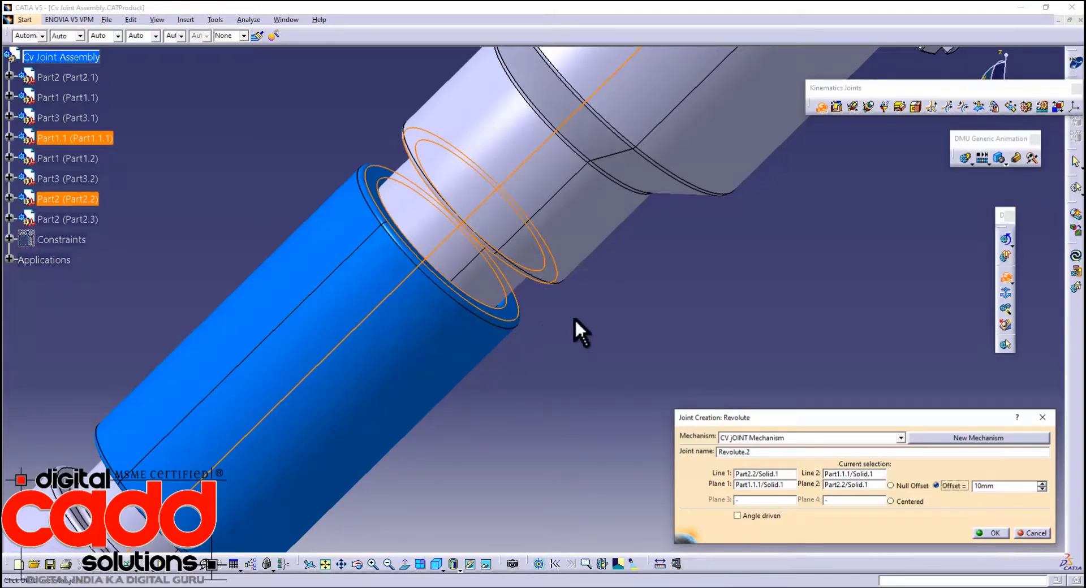
{"action": "left_click", "coordinate": [990, 535]}
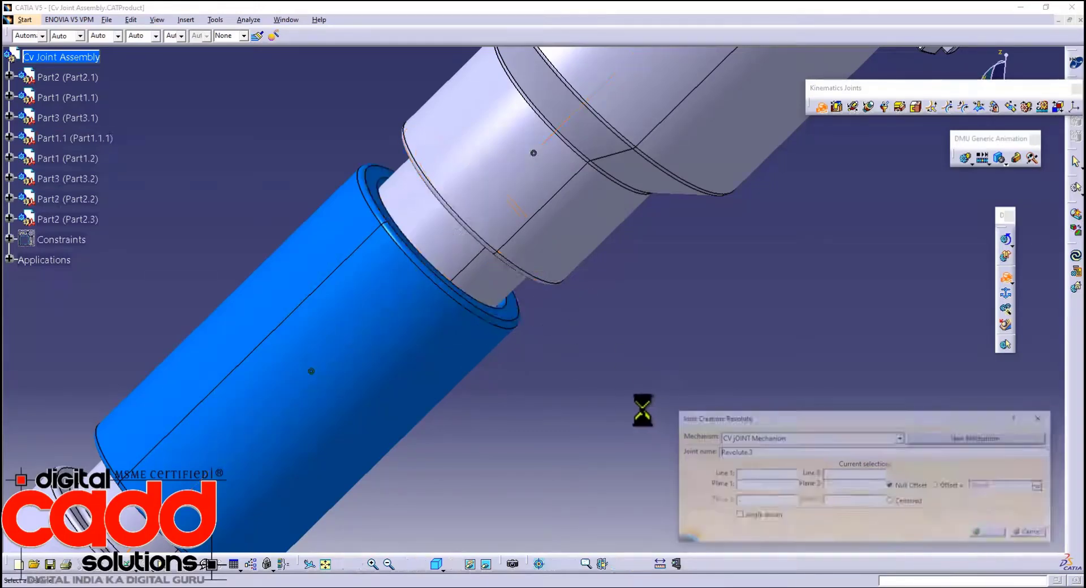
- Create a revolute joint between end tube Part2.3 and yoke Part1.2, using their axes and end faces with Null Offset
{"action": "middle_click_drag", "start_coordinate": [703, 283], "coordinate": [689, 356]}
{"action": "middle_click_drag", "start_coordinate": [661, 300], "coordinate": [568, 334]}
{"action": "left_click", "coordinate": [614, 265]}
{"action": "middle_click_drag", "start_coordinate": [611, 266], "coordinate": [508, 325]}
{"action": "left_click", "coordinate": [201, 294]}
{"action": "middle_click_drag", "start_coordinate": [691, 291], "coordinate": [449, 359]}
{"action": "left_click", "coordinate": [400, 339]}
{"action": "left_click", "coordinate": [410, 282]}
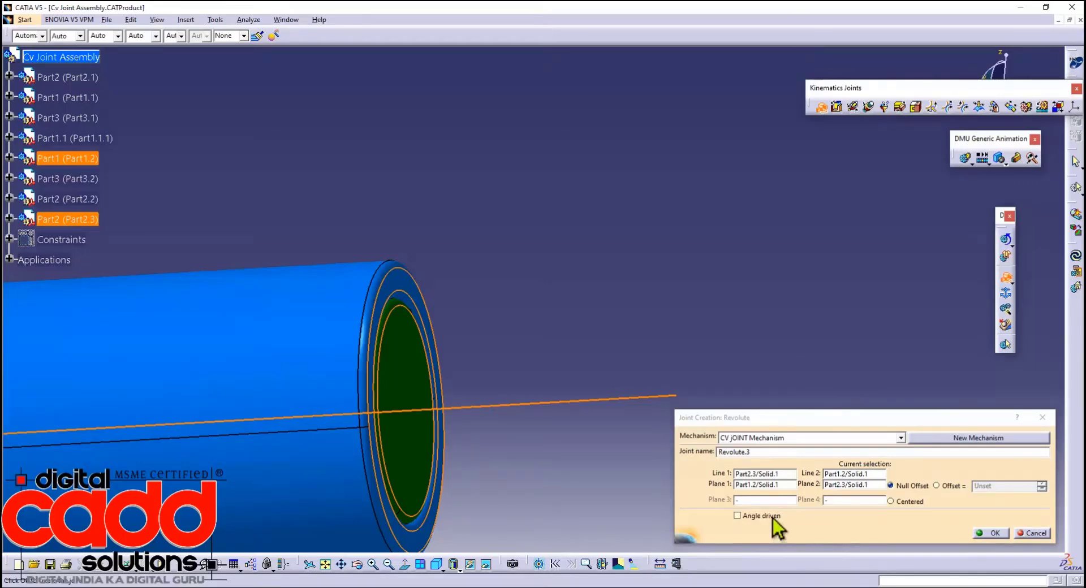
{"action": "middle_click_drag", "start_coordinate": [476, 356], "coordinate": [618, 260]}
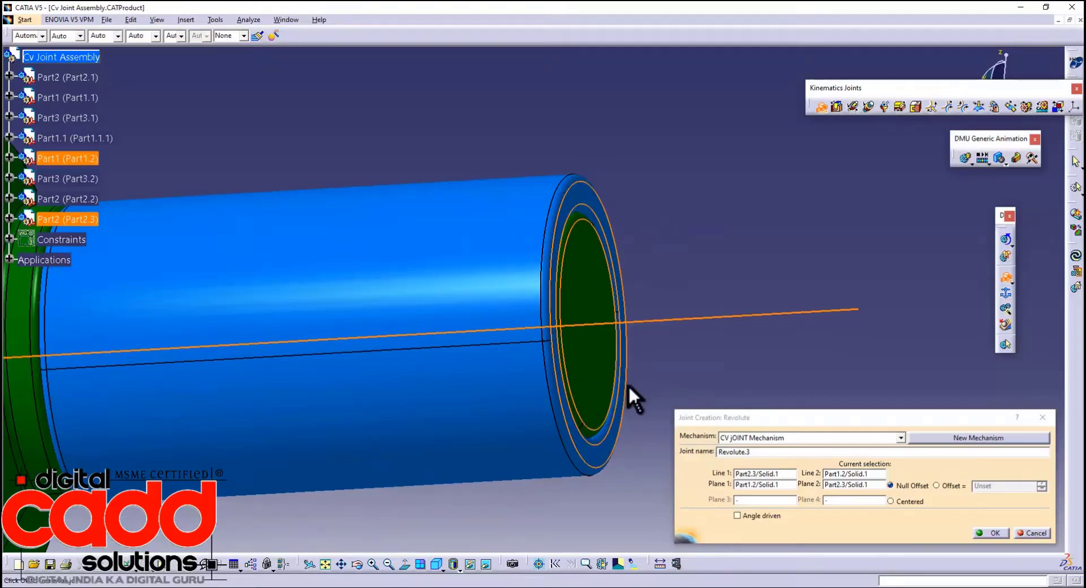
{"action": "middle_click_drag", "start_coordinate": [468, 462], "coordinate": [948, 137]}
{"action": "middle_click_drag", "start_coordinate": [358, 419], "coordinate": [805, 215]}
{"action": "middle_click_drag", "start_coordinate": [820, 316], "coordinate": [721, 567]}
{"action": "left_click", "coordinate": [992, 534]}
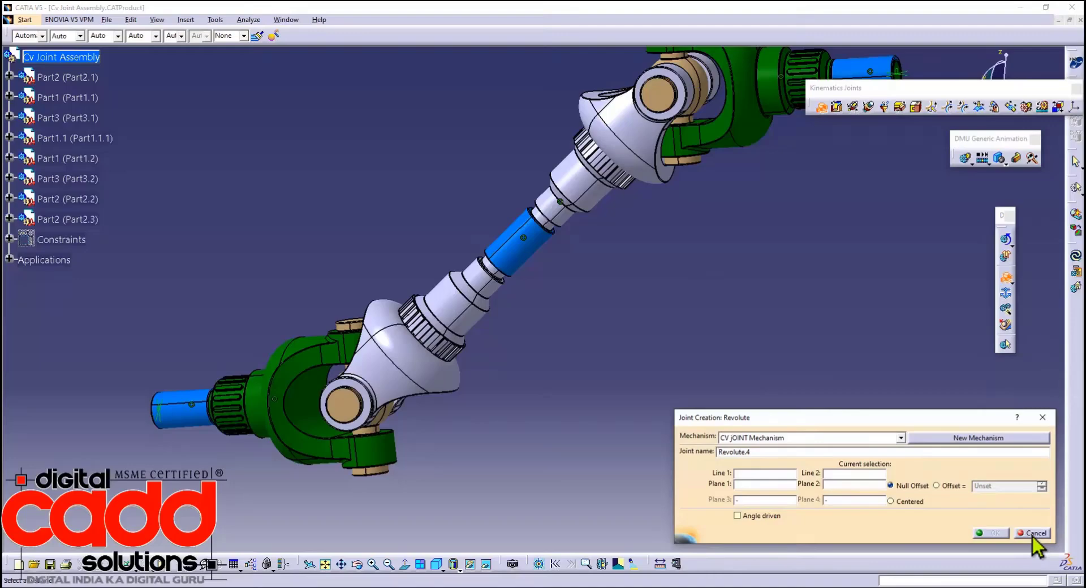
{"action": "middle_click_drag", "start_coordinate": [492, 310], "coordinate": [620, 277]}
{"action": "middle_click_drag", "start_coordinate": [560, 344], "coordinate": [439, 352]}
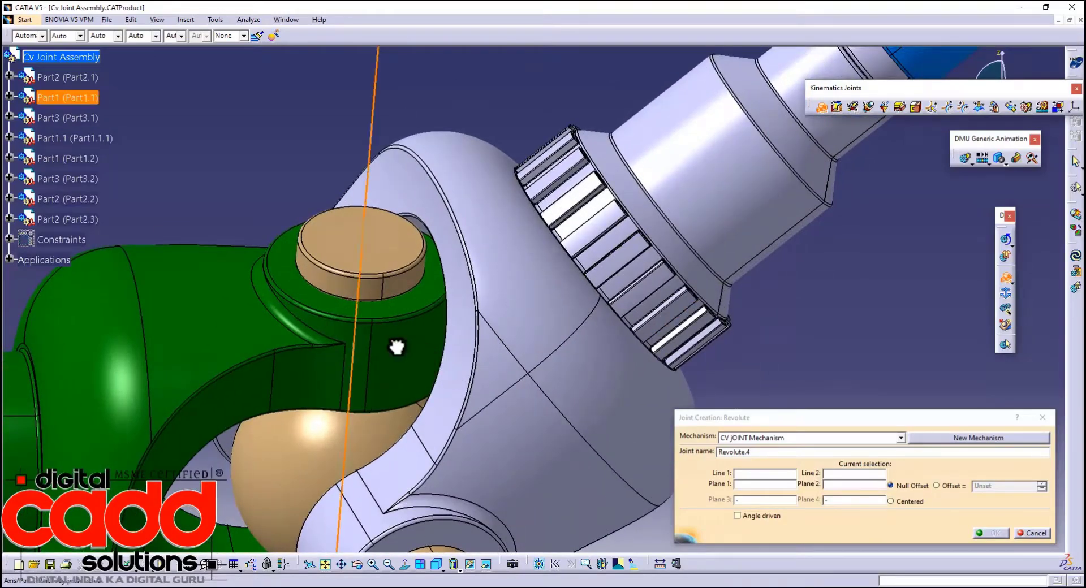
{"action": "left_click", "coordinate": [1035, 534]}
{"action": "middle_click_drag", "start_coordinate": [788, 408], "coordinate": [598, 422]}
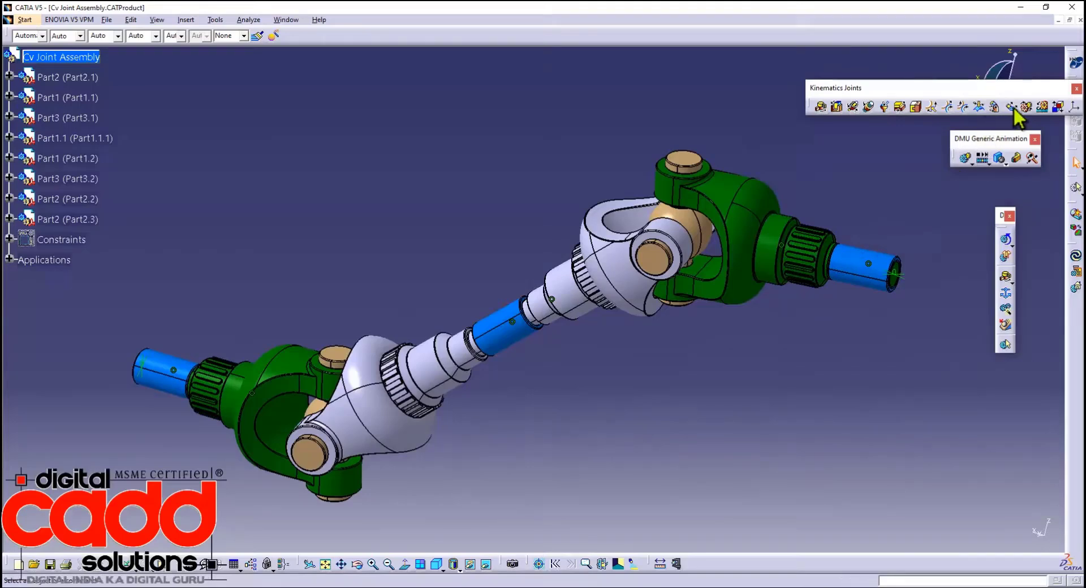
{"action": "left_click_drag", "start_coordinate": [605, 100], "coordinate": [609, 95]}
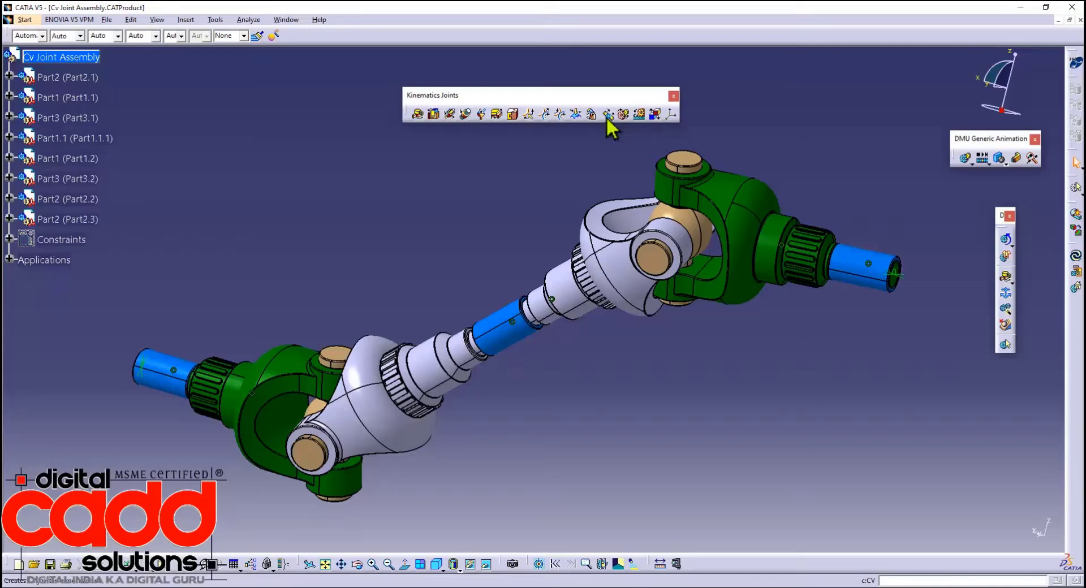
{"action": "left_click", "coordinate": [608, 114]}
{"action": "left_click", "coordinate": [156, 383]}
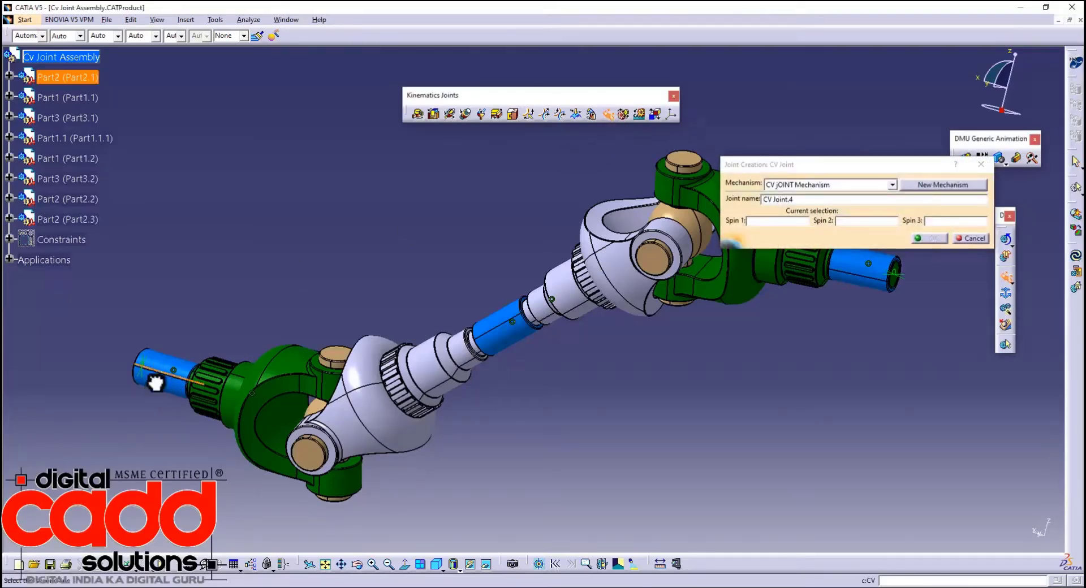
{"action": "left_click", "coordinate": [511, 338]}
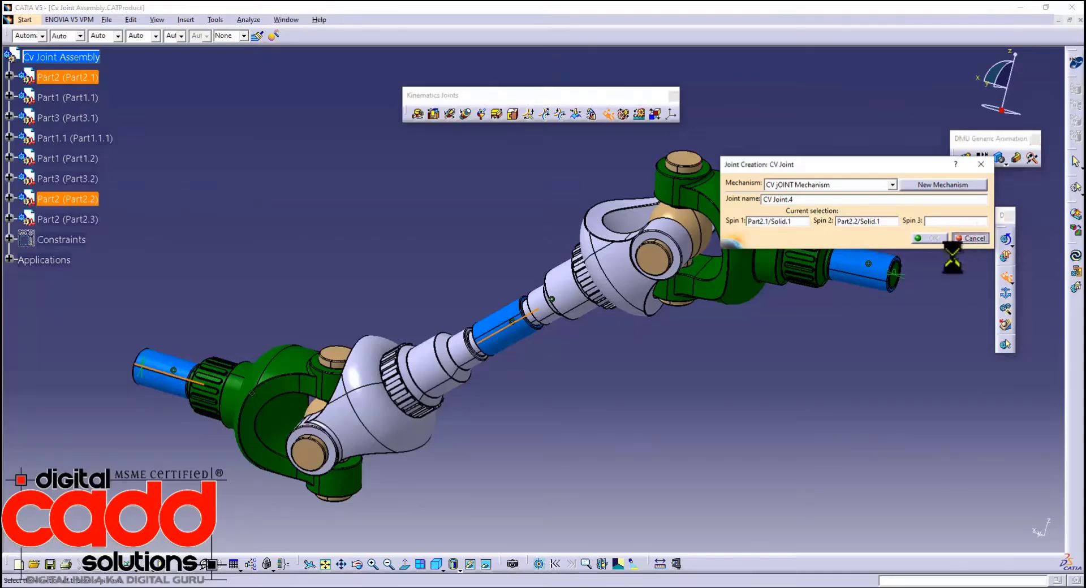
{"action": "left_click", "coordinate": [969, 238]}
- Create a revolute joint between yoke Part1.1 and cross Part3.1, using the pin axis and end faces with a 10 mm offset
{"action": "middle_click_drag", "start_coordinate": [636, 452], "coordinate": [752, 317]}
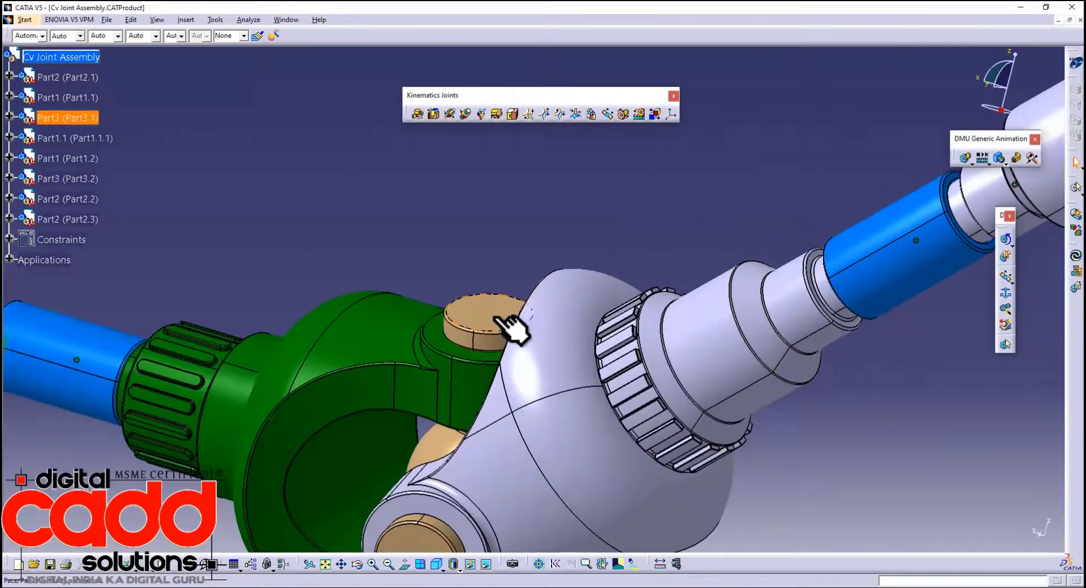
{"action": "left_click", "coordinate": [421, 116]}
{"action": "left_click", "coordinate": [480, 383]}
{"action": "left_click", "coordinate": [485, 323]}
{"action": "left_click", "coordinate": [465, 315]}
{"action": "left_click", "coordinate": [458, 347]}
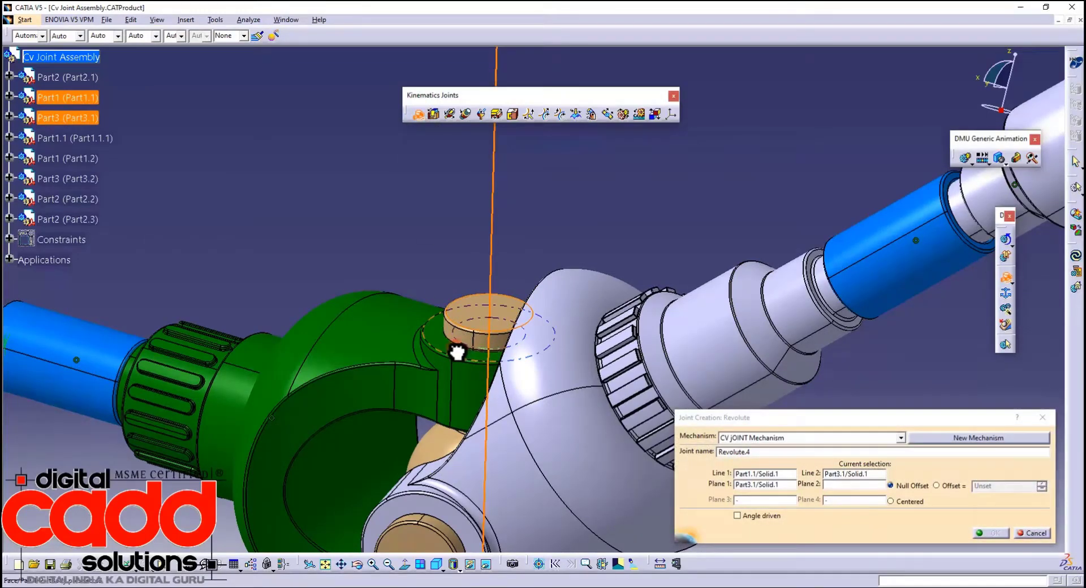
{"action": "left_click", "coordinate": [937, 485]}
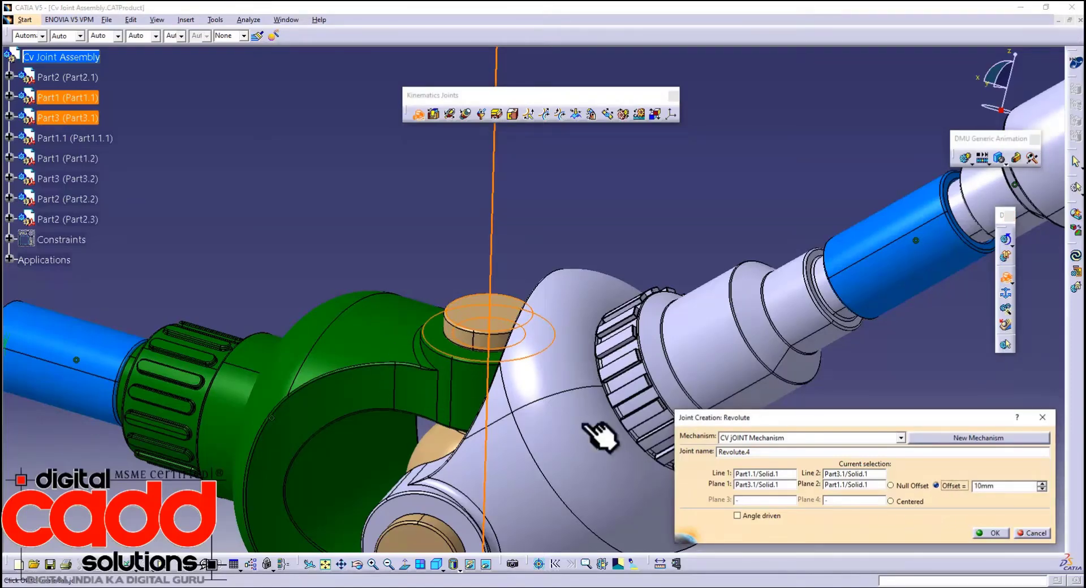
{"action": "left_click", "coordinate": [986, 536]}
- Create a revolute joint between double-yoke shaft Part1.1.1 and cross Part3.1, using their pin axes and end faces with a 10 mm offset
{"action": "middle_click_drag", "start_coordinate": [600, 413], "coordinate": [422, 278]}
{"action": "left_click", "coordinate": [423, 279]}
{"action": "left_click", "coordinate": [456, 333]}
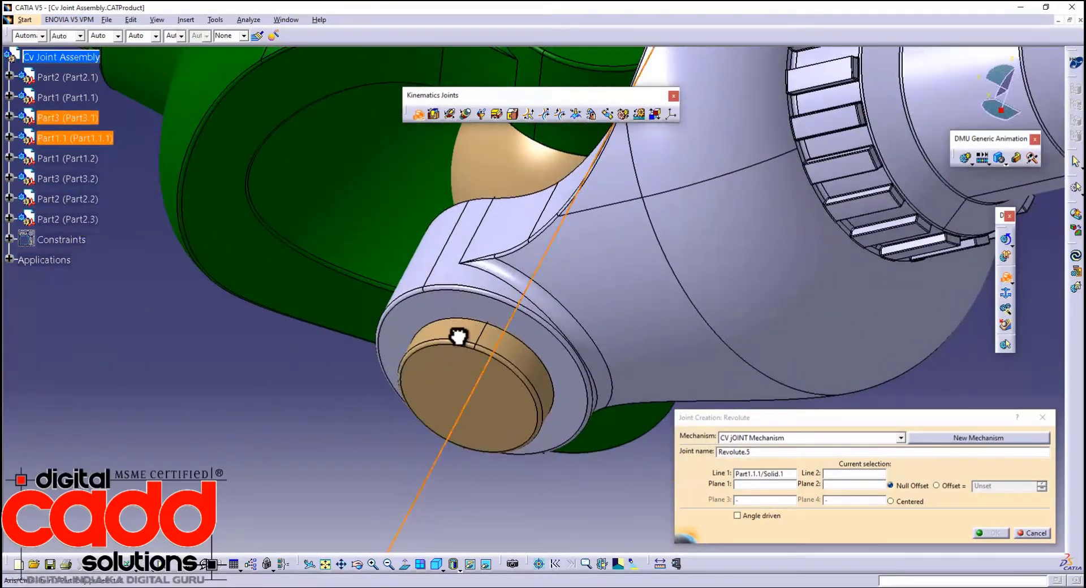
{"action": "left_click", "coordinate": [447, 361]}
{"action": "left_click", "coordinate": [428, 309]}
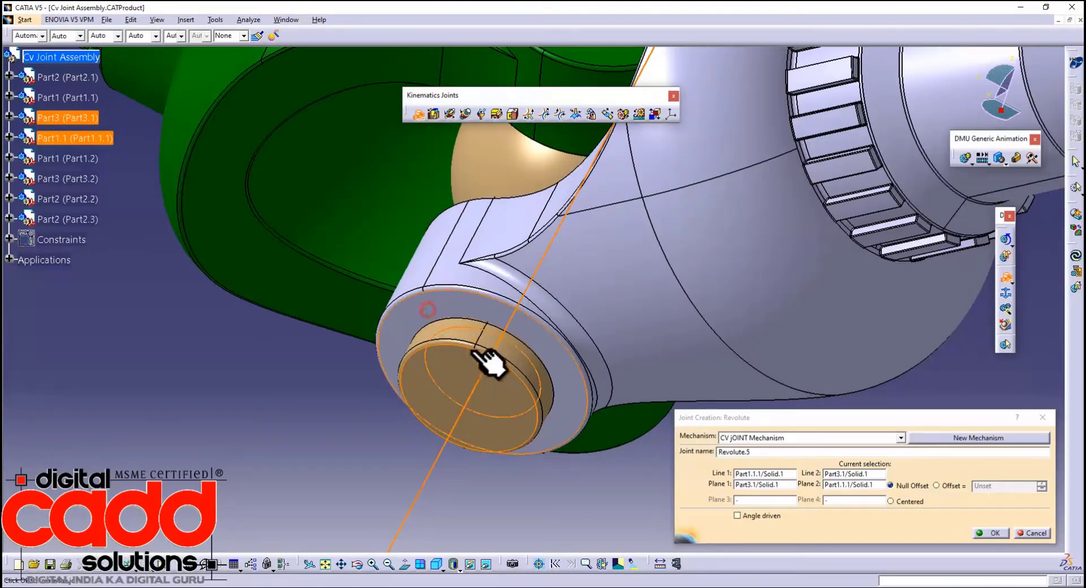
{"action": "left_click", "coordinate": [989, 533]}
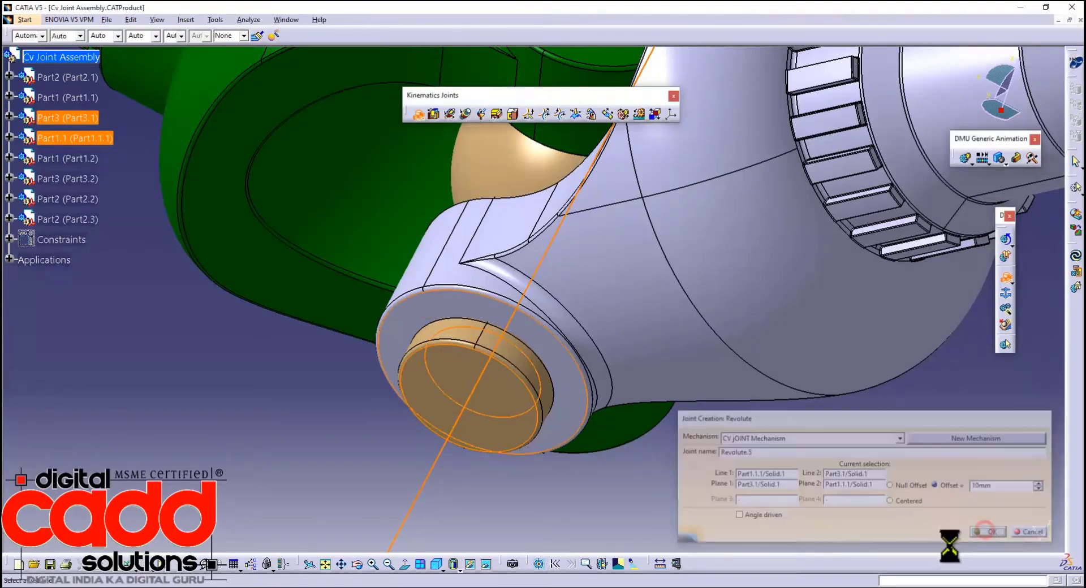
- Create a revolute joint between double-yoke shaft Part1.1.1 and cross Part3.2, using their pin axes and end faces with a 10 mm offset
{"action": "middle_click_drag", "start_coordinate": [630, 361], "coordinate": [512, 417]}
{"action": "middle_click_drag", "start_coordinate": [595, 297], "coordinate": [421, 198]}
{"action": "middle_click_drag", "start_coordinate": [347, 388], "coordinate": [458, 465]}
{"action": "left_click", "coordinate": [410, 376]}
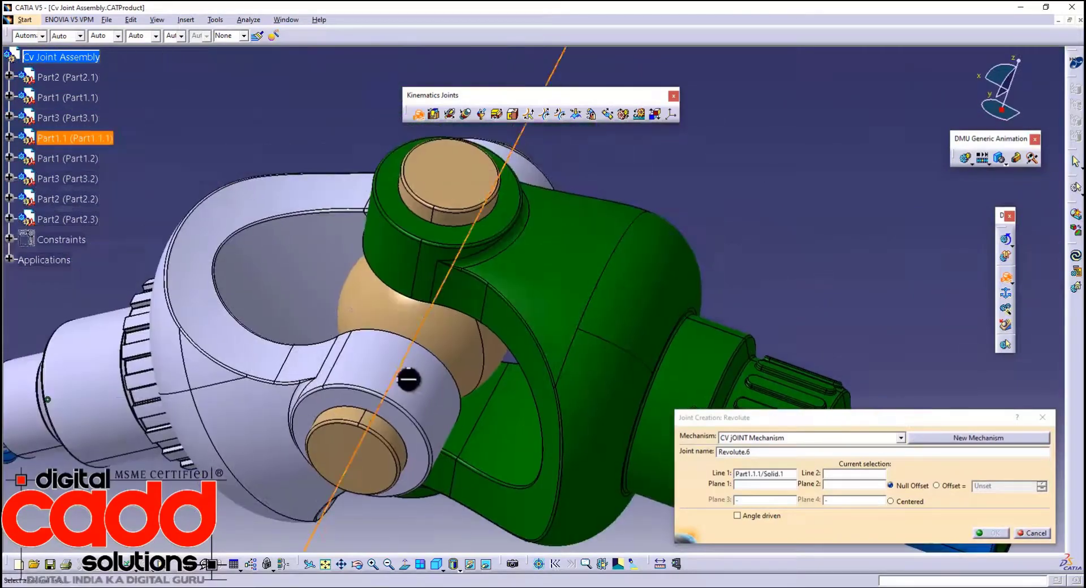
{"action": "left_click", "coordinate": [368, 447]}
{"action": "left_click", "coordinate": [417, 439]}
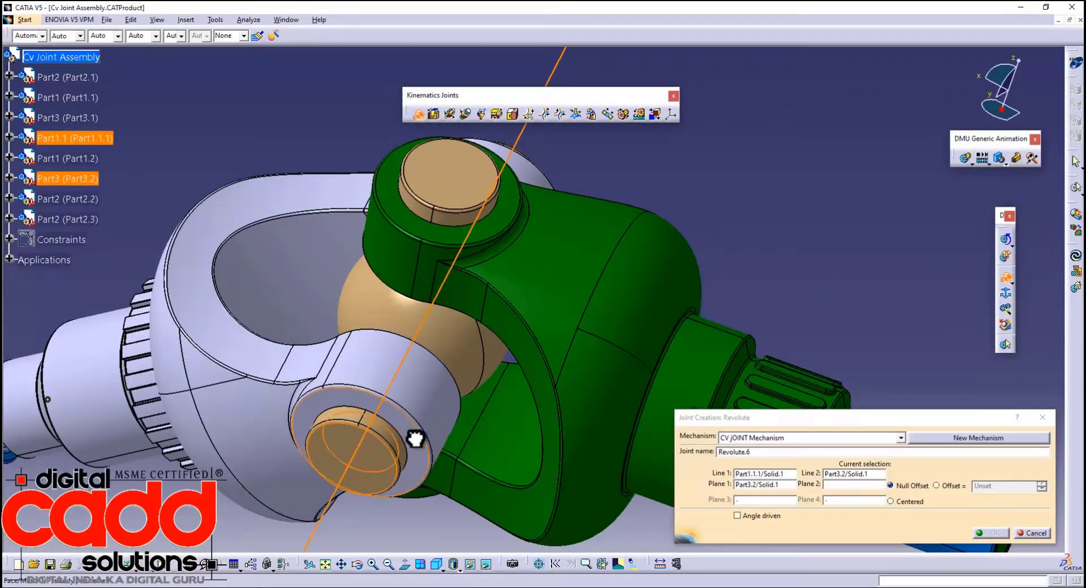
{"action": "left_click", "coordinate": [938, 485]}
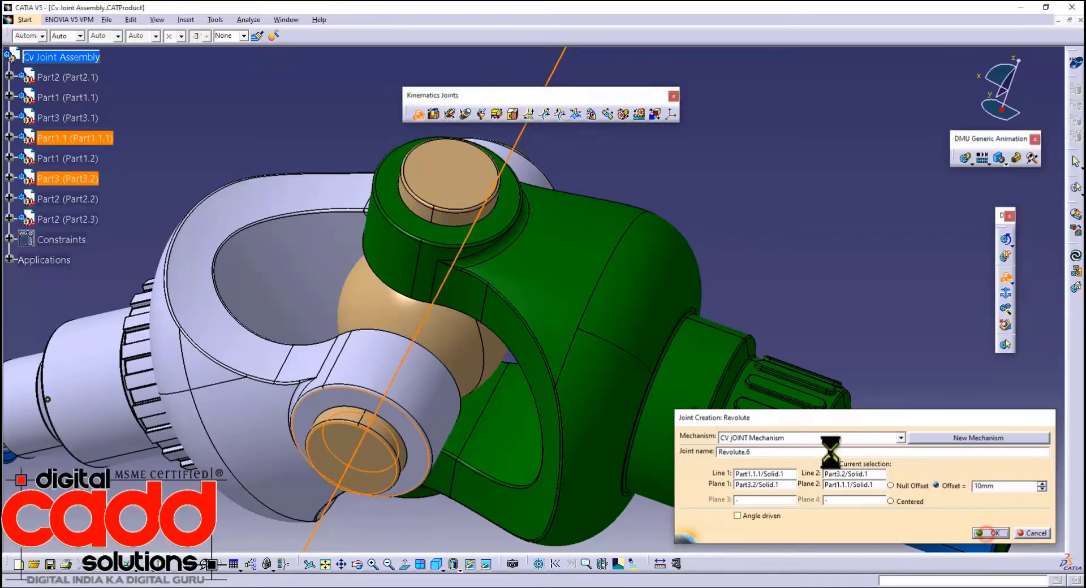
{"action": "left_click", "coordinate": [987, 535]}
- Create a revolute joint between yoke Part1.2 and cross Part3.2, using their pin axes and end faces with the Offset option
{"action": "left_click", "coordinate": [389, 260]}
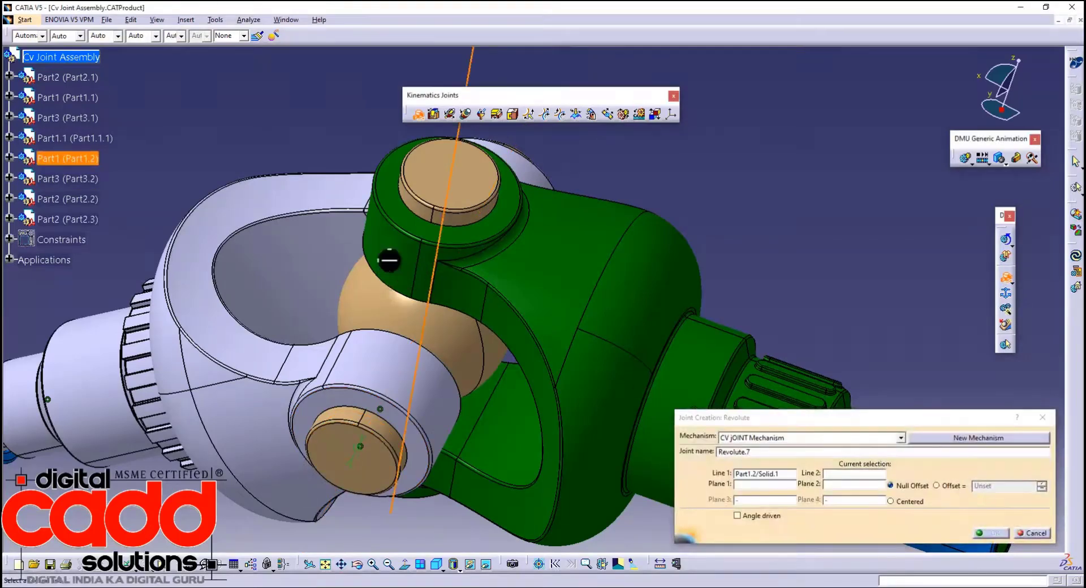
{"action": "left_click", "coordinate": [411, 207]}
{"action": "left_click", "coordinate": [428, 181]}
{"action": "left_click", "coordinate": [397, 208]}
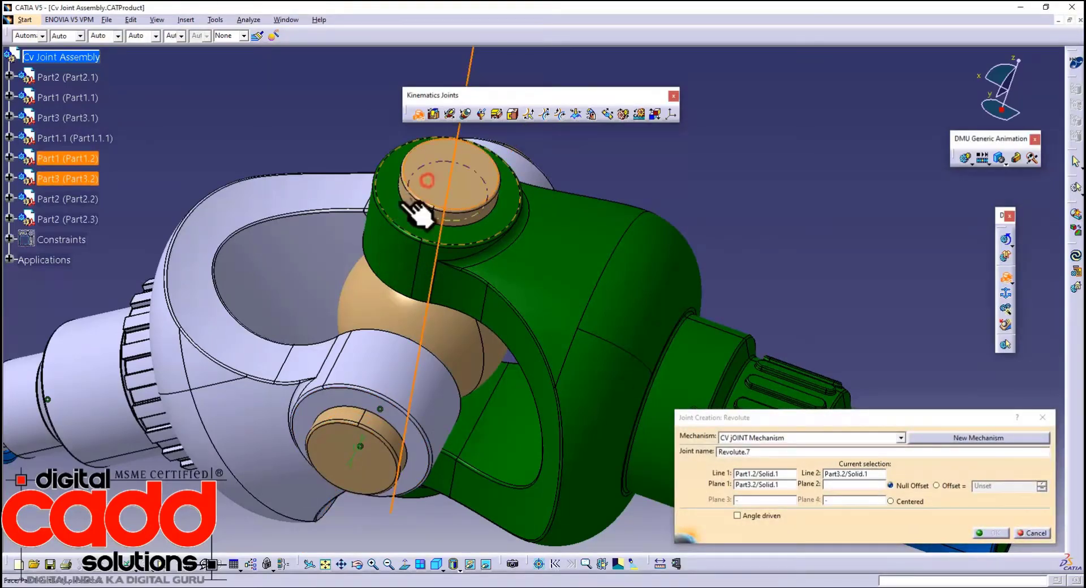
{"action": "left_click", "coordinate": [953, 484]}
{"action": "left_click", "coordinate": [988, 533]}
{"action": "middle_click_drag", "start_coordinate": [578, 366], "coordinate": [534, 362]}
{"action": "left_click", "coordinate": [1027, 537]}
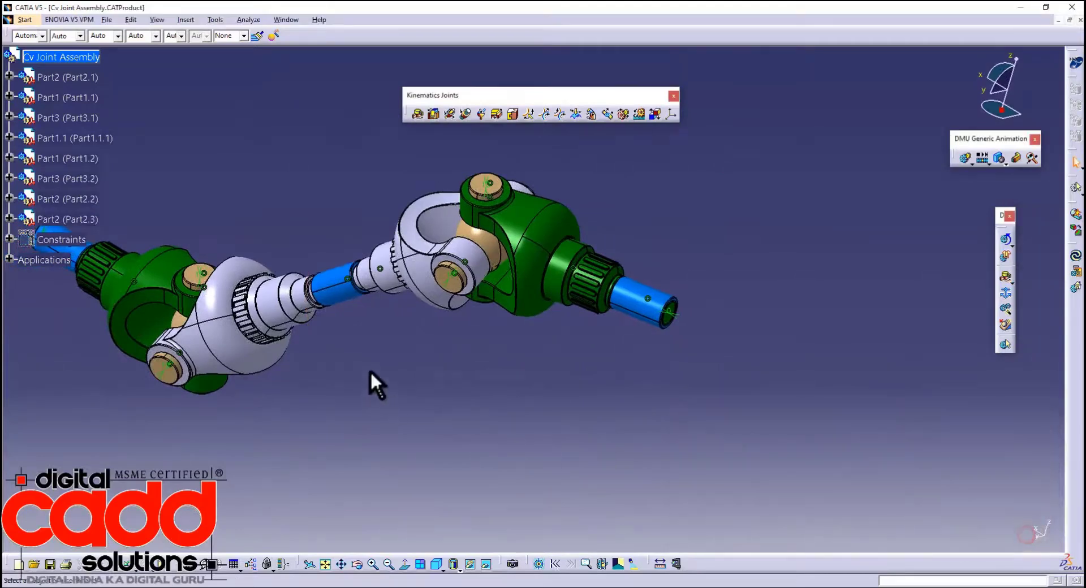
- Examine how the two end tubes and the middle tube are aligned, from several directions and in the isometric view
{"action": "middle_click_drag", "start_coordinate": [368, 382], "coordinate": [624, 463]}
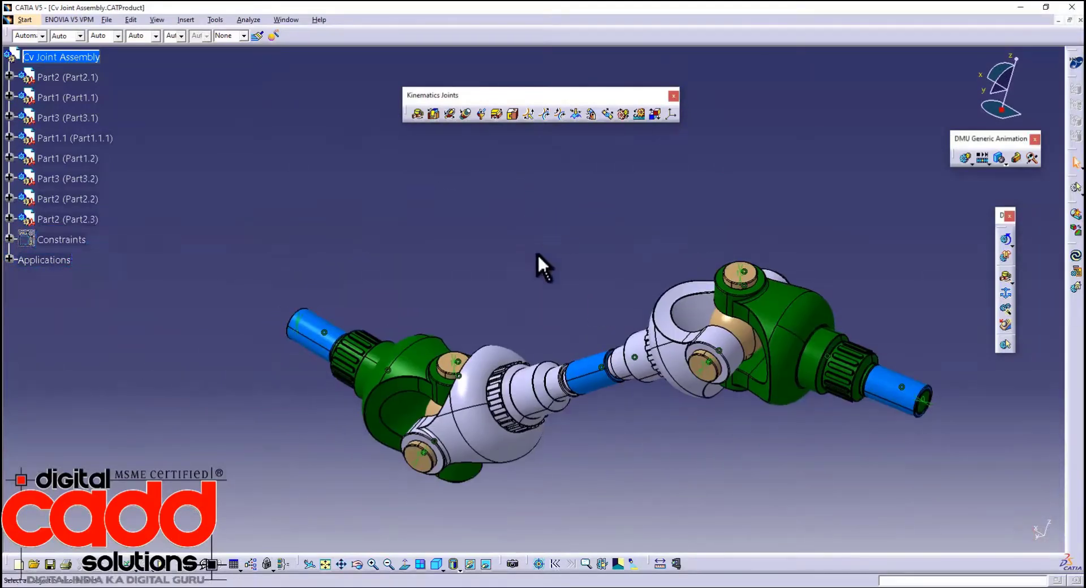
{"action": "middle_click_drag", "start_coordinate": [538, 249], "coordinate": [544, 193]}
{"action": "left_click", "coordinate": [436, 565]}
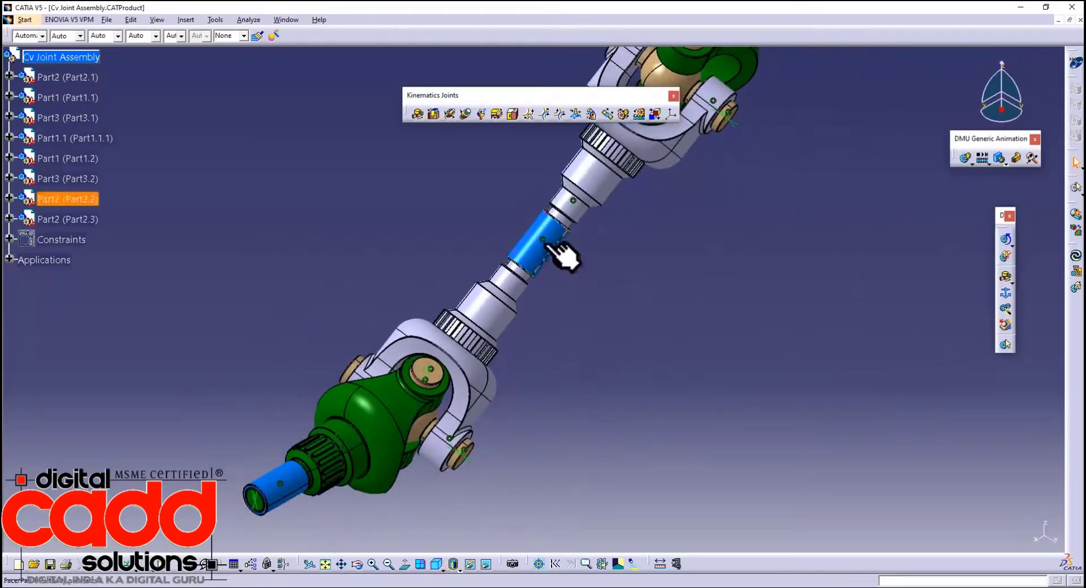
{"action": "middle_click_drag", "start_coordinate": [692, 359], "coordinate": [684, 417]}
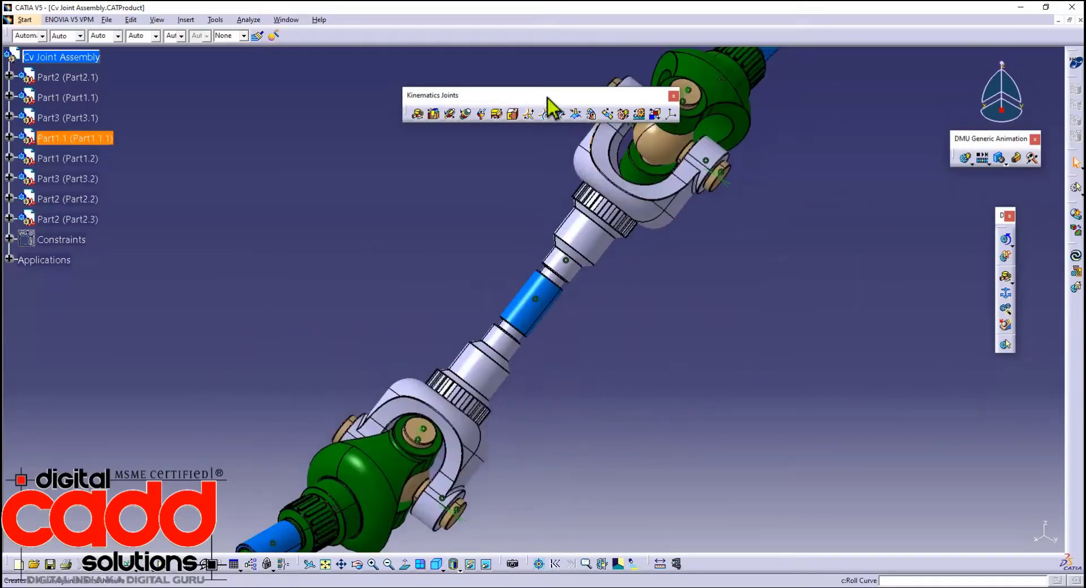
{"action": "left_click_drag", "start_coordinate": [437, 99], "coordinate": [302, 97]}
{"action": "middle_click_drag", "start_coordinate": [704, 337], "coordinate": [760, 331]}
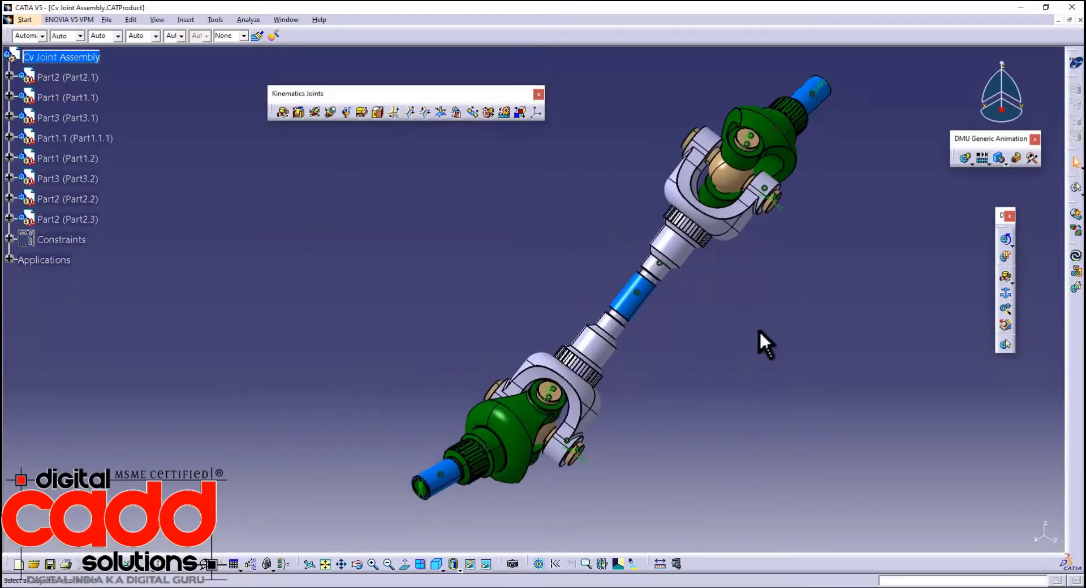
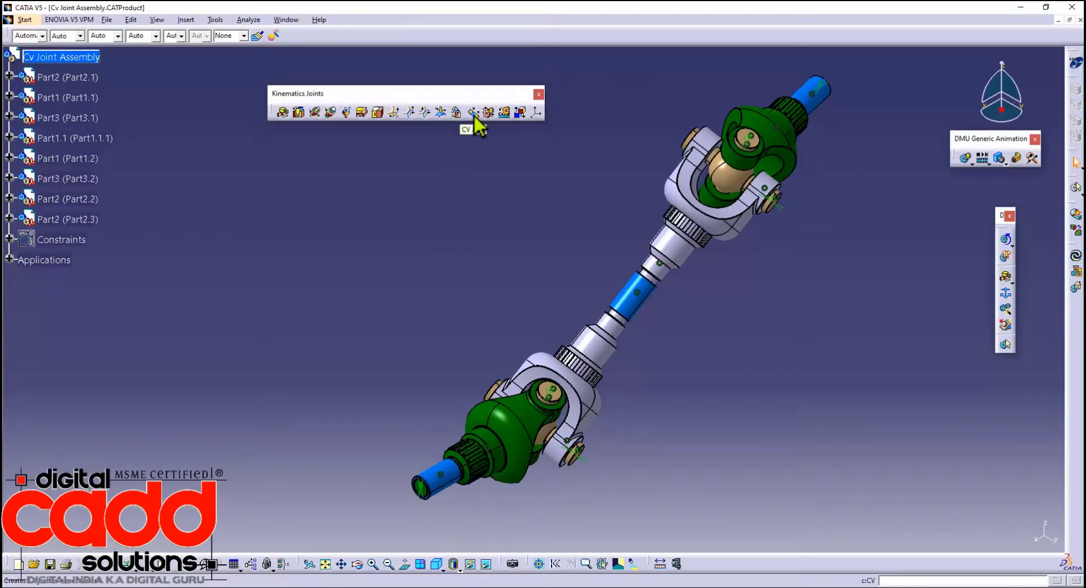
{"action": "left_click", "coordinate": [473, 115]}
{"action": "mouse_move", "coordinate": [698, 419]}
{"action": "middle_mouse_down"}
{"action": "mouse_move", "coordinate": [679, 392]}
{"action": "mouse_move", "coordinate": [681, 371]}
{"action": "mouse_move", "coordinate": [756, 397]}
{"action": "mouse_move", "coordinate": [631, 396]}
{"action": "mouse_move", "coordinate": [585, 376]}
{"action": "mouse_move", "coordinate": [691, 426]}
{"action": "middle_mouse_up"}
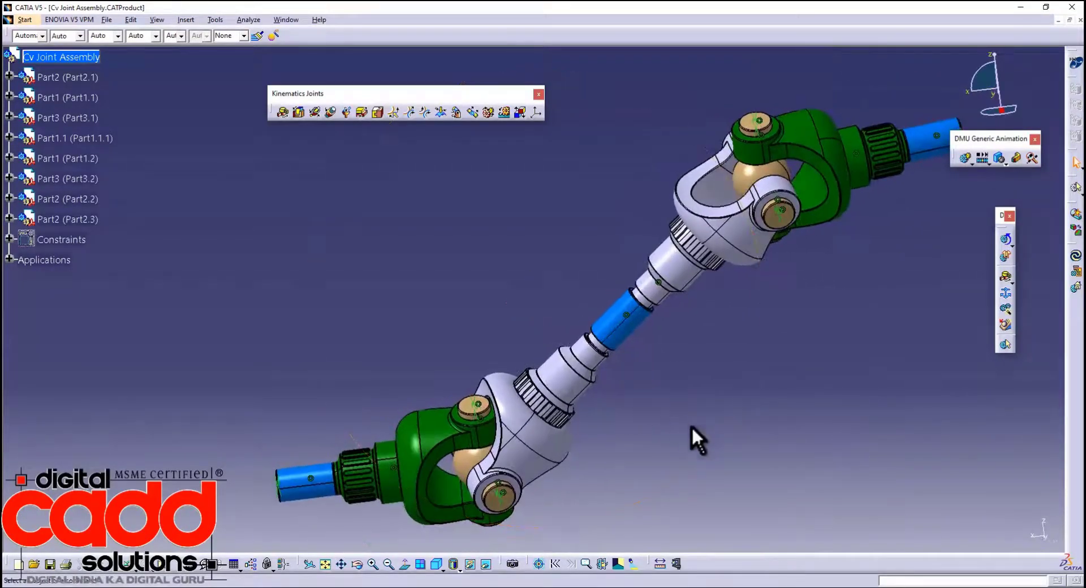
{"action": "left_click", "coordinate": [437, 567]}
{"action": "middle_click_drag", "start_coordinate": [631, 450], "coordinate": [657, 364]}
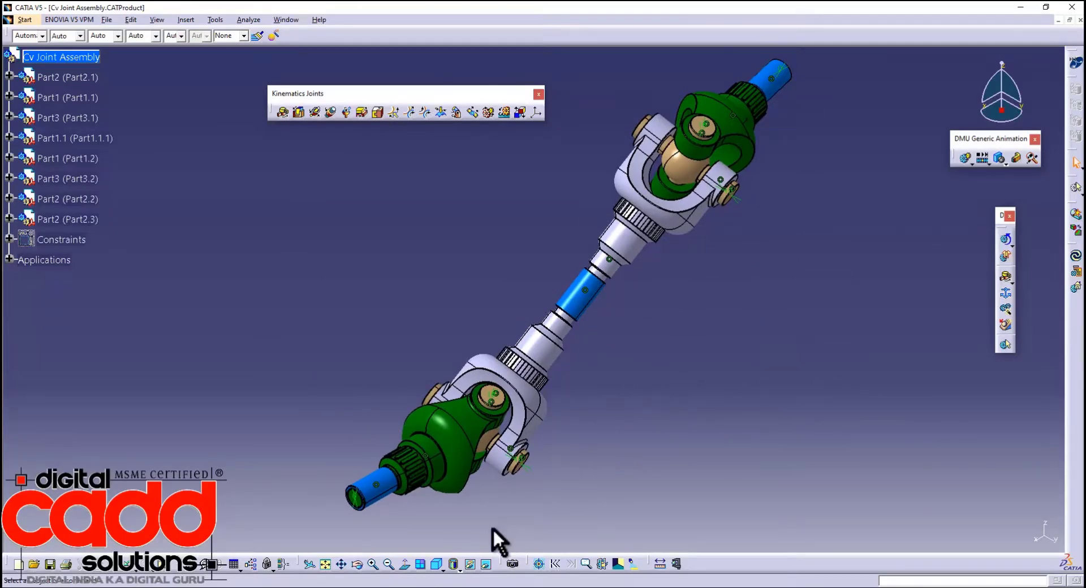
- Unhide the Part2 tube's reference plane from the hidden-object space and return to the visible space in isometric view
{"action": "left_click", "coordinate": [485, 565]}
{"action": "middle_click_drag", "start_coordinate": [500, 497], "coordinate": [650, 252]}
{"action": "middle_click_drag", "start_coordinate": [630, 359], "coordinate": [703, 250]}
{"action": "middle_click_drag", "start_coordinate": [718, 311], "coordinate": [598, 277]}
{"action": "right_click", "coordinate": [551, 244]}
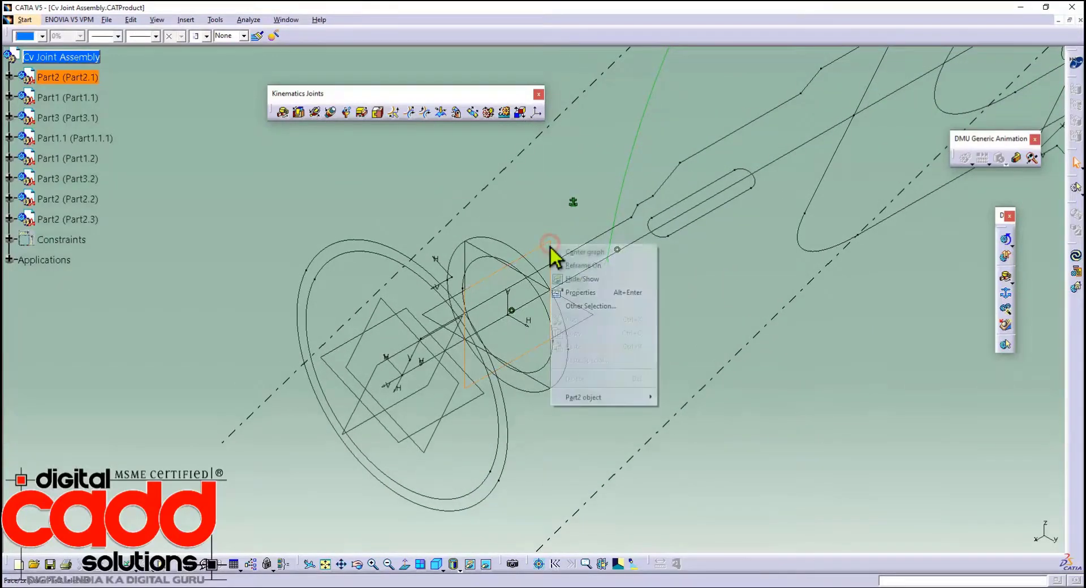
{"action": "left_click", "coordinate": [581, 277]}
{"action": "middle_click_drag", "start_coordinate": [702, 350], "coordinate": [451, 428]}
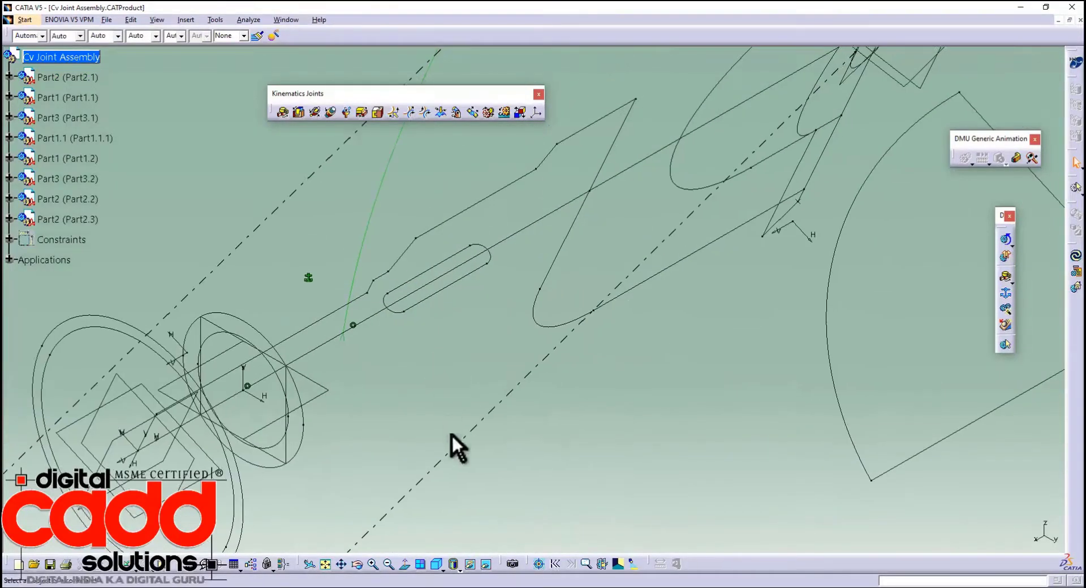
{"action": "mouse_move", "coordinate": [739, 261]}
{"action": "middle_mouse_down"}
{"action": "mouse_move", "coordinate": [446, 489]}
{"action": "mouse_move", "coordinate": [476, 528]}
{"action": "mouse_move", "coordinate": [626, 361]}
{"action": "mouse_move", "coordinate": [779, 316]}
{"action": "mouse_move", "coordinate": [691, 334]}
{"action": "mouse_move", "coordinate": [716, 308]}
{"action": "mouse_move", "coordinate": [673, 378]}
{"action": "mouse_move", "coordinate": [735, 334]}
{"action": "mouse_move", "coordinate": [728, 371]}
{"action": "middle_mouse_up"}
{"action": "left_click", "coordinate": [486, 562]}
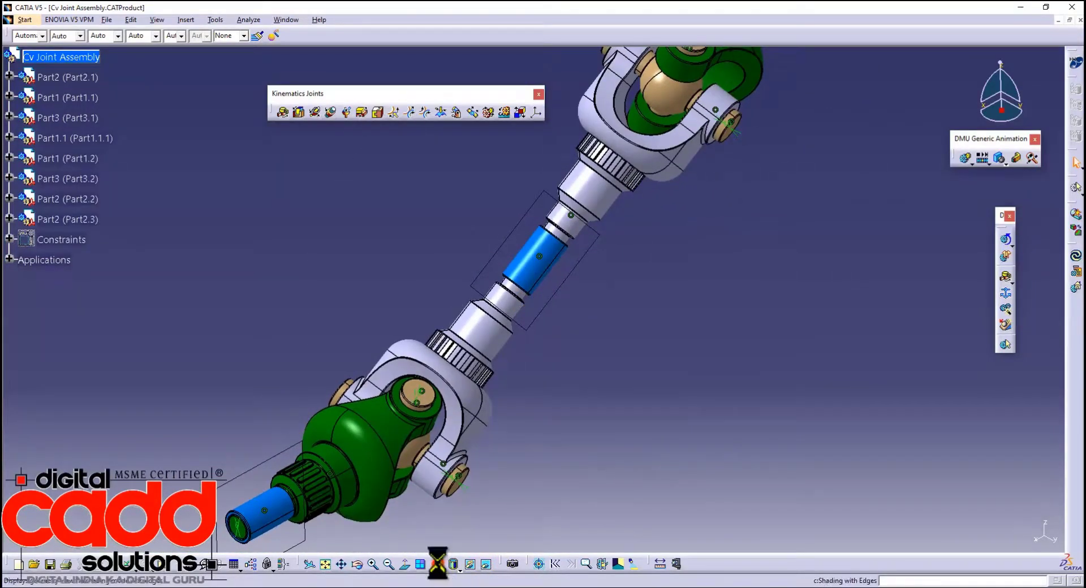
{"action": "mouse_move", "coordinate": [588, 348]}
{"action": "middle_mouse_down"}
{"action": "mouse_move", "coordinate": [558, 346]}
{"action": "mouse_move", "coordinate": [651, 338]}
{"action": "mouse_move", "coordinate": [555, 223]}
{"action": "mouse_move", "coordinate": [654, 346]}
{"action": "mouse_move", "coordinate": [698, 427]}
{"action": "mouse_move", "coordinate": [606, 365]}
{"action": "middle_mouse_up"}
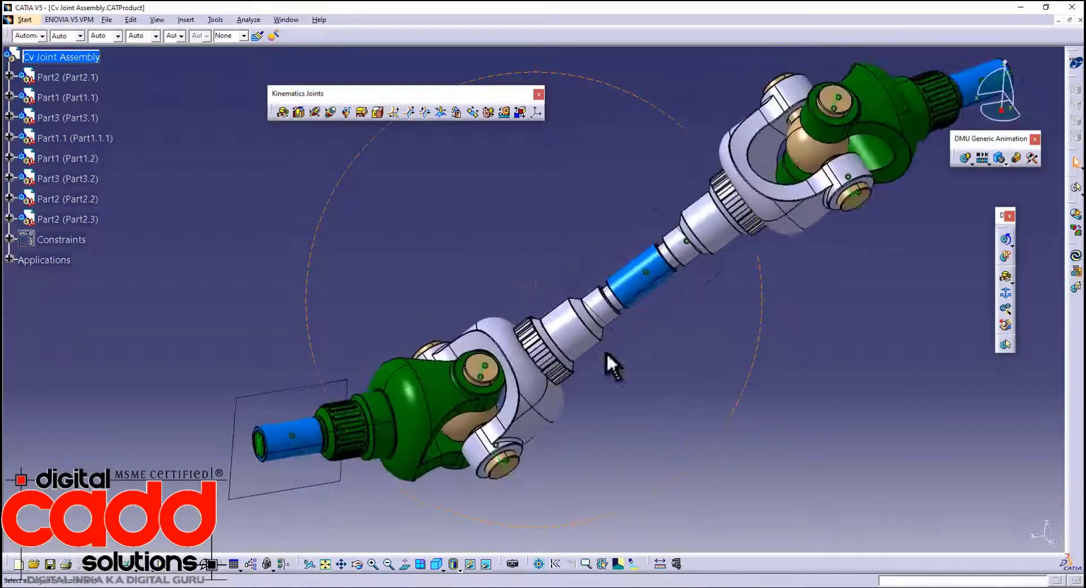
{"action": "left_click", "coordinate": [436, 564]}
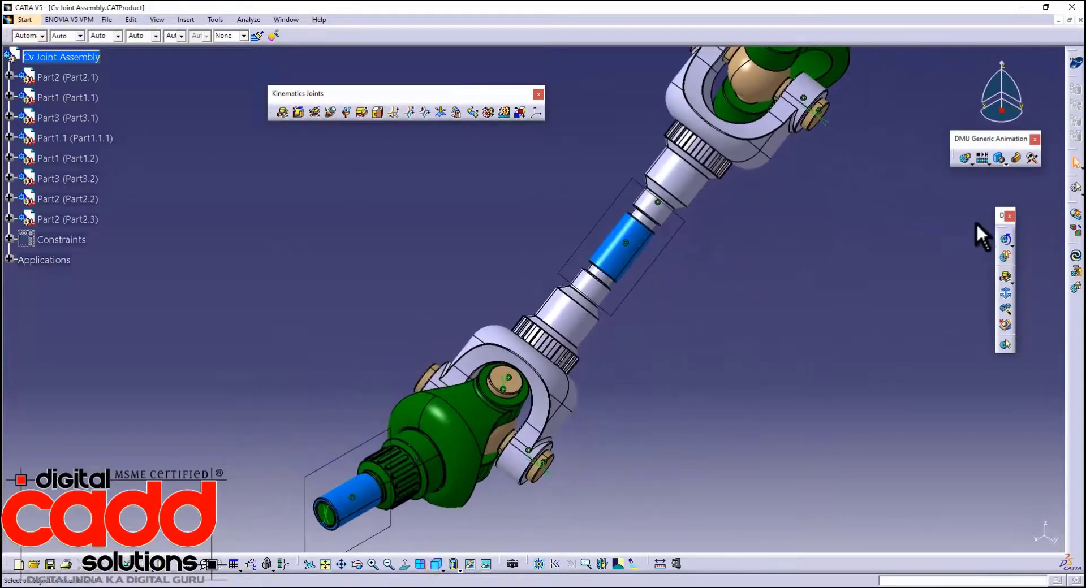
- In Assembly Design, make the reference planes of end tube Part2.1 and middle tube Part2.2 coincident with Same orientation and update the assembly
{"action": "left_click", "coordinate": [24, 20]}
{"action": "mouse_move", "coordinate": [45, 50]}
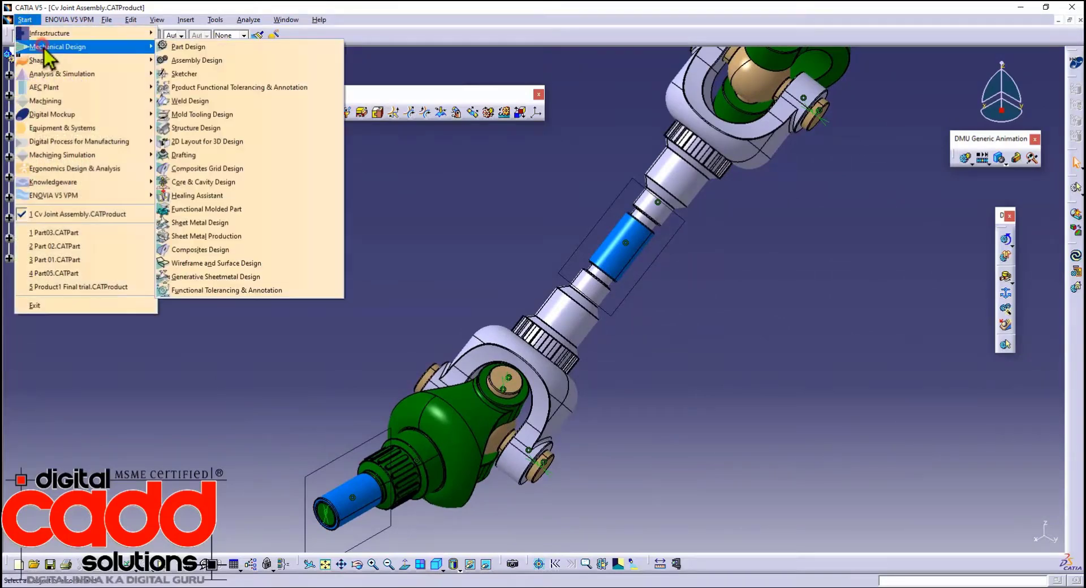
{"action": "left_click", "coordinate": [213, 59]}
{"action": "left_click", "coordinate": [780, 75]}
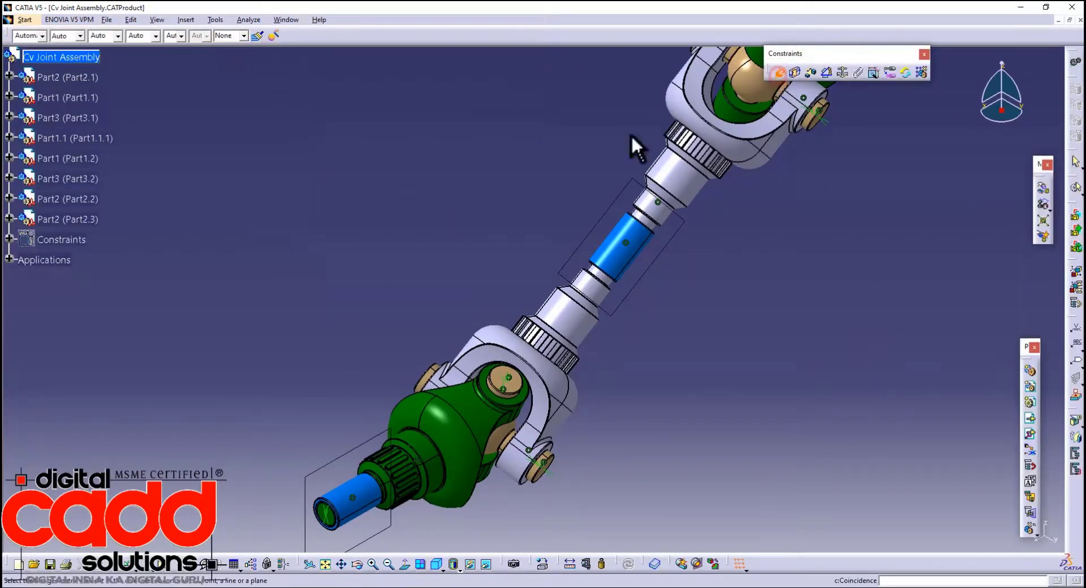
{"action": "left_click", "coordinate": [345, 457]}
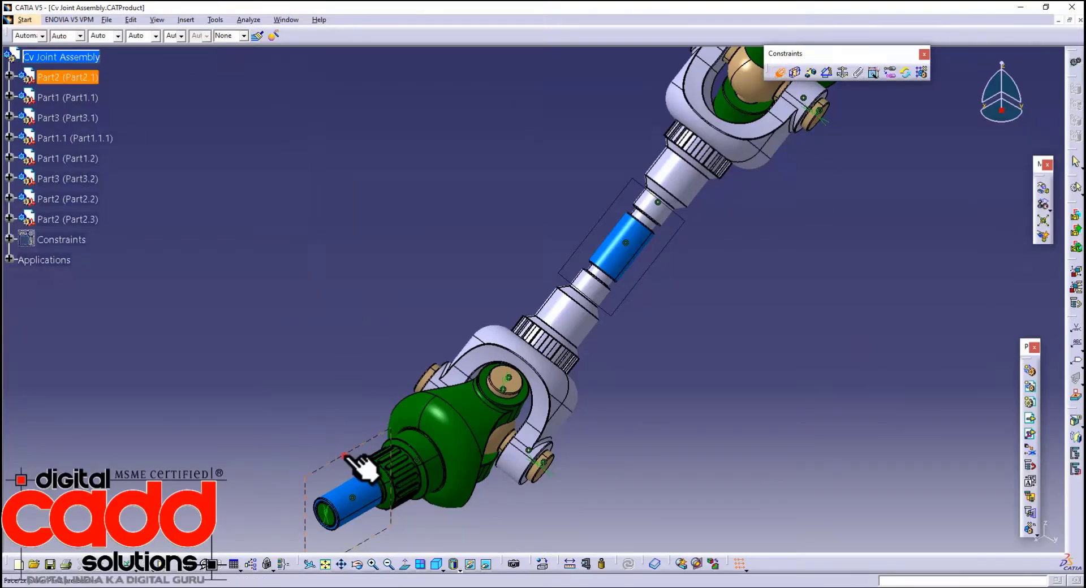
{"action": "left_click", "coordinate": [593, 225]}
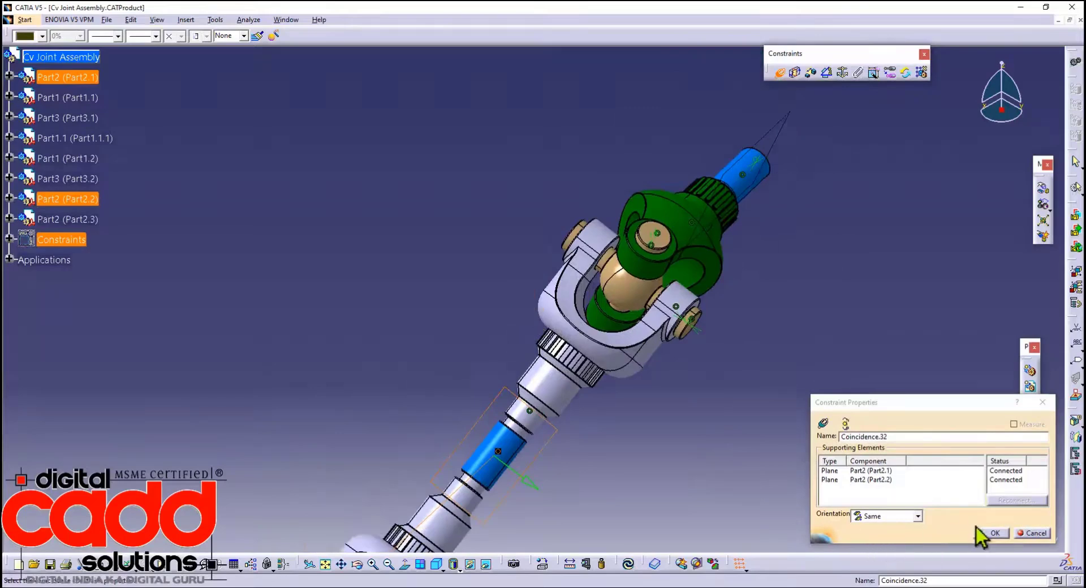
{"action": "left_click", "coordinate": [992, 533]}
{"action": "left_click", "coordinate": [630, 565]}
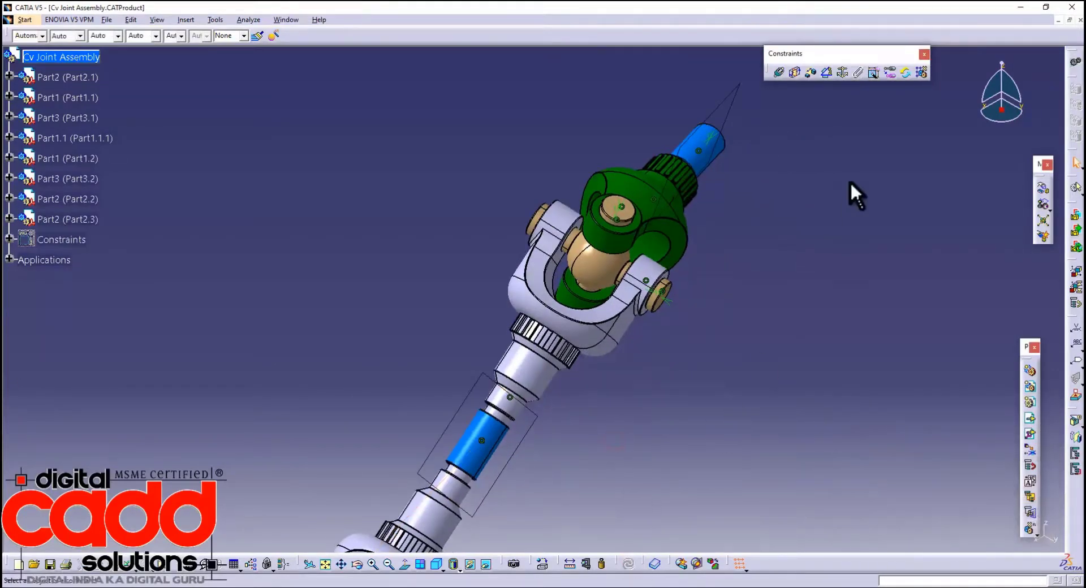
- Make the reference planes of middle tube Part2.2 and end tube Part2.3 coincident with Same orientation
{"action": "left_click", "coordinate": [779, 73]}
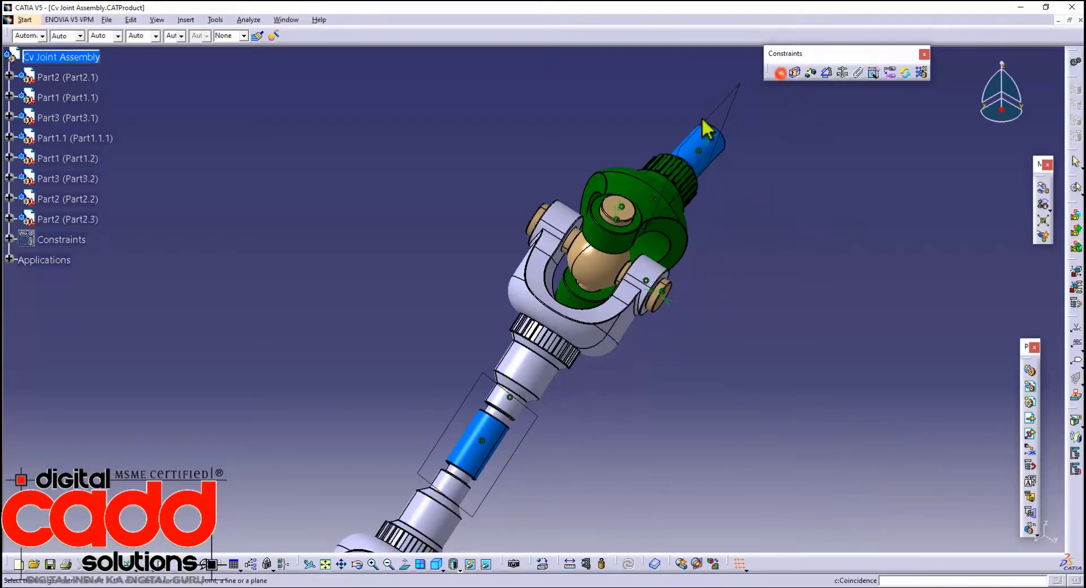
{"action": "left_click", "coordinate": [484, 382]}
{"action": "left_click", "coordinate": [729, 91]}
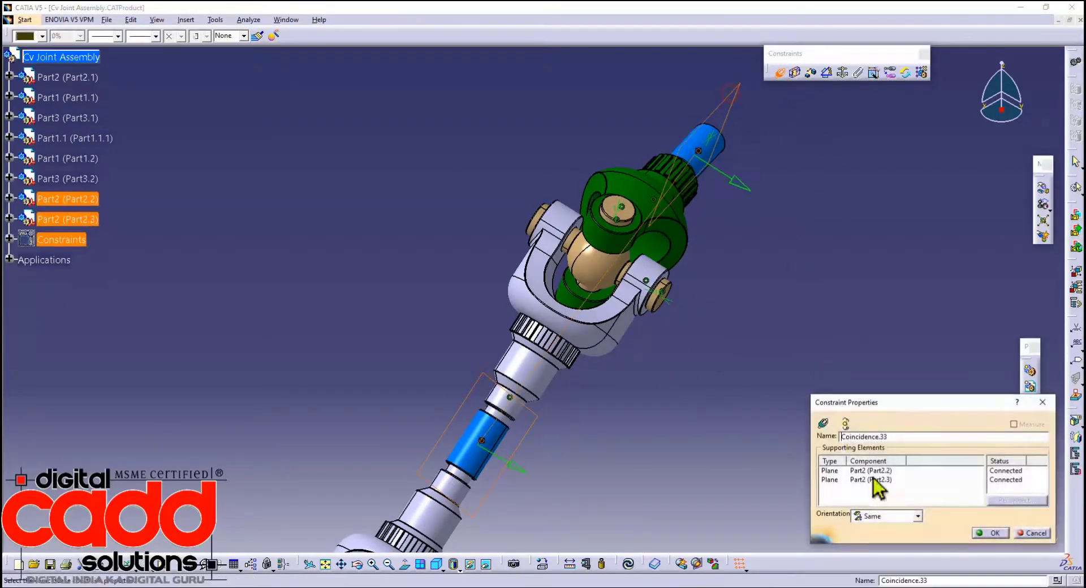
{"action": "left_click", "coordinate": [990, 533]}
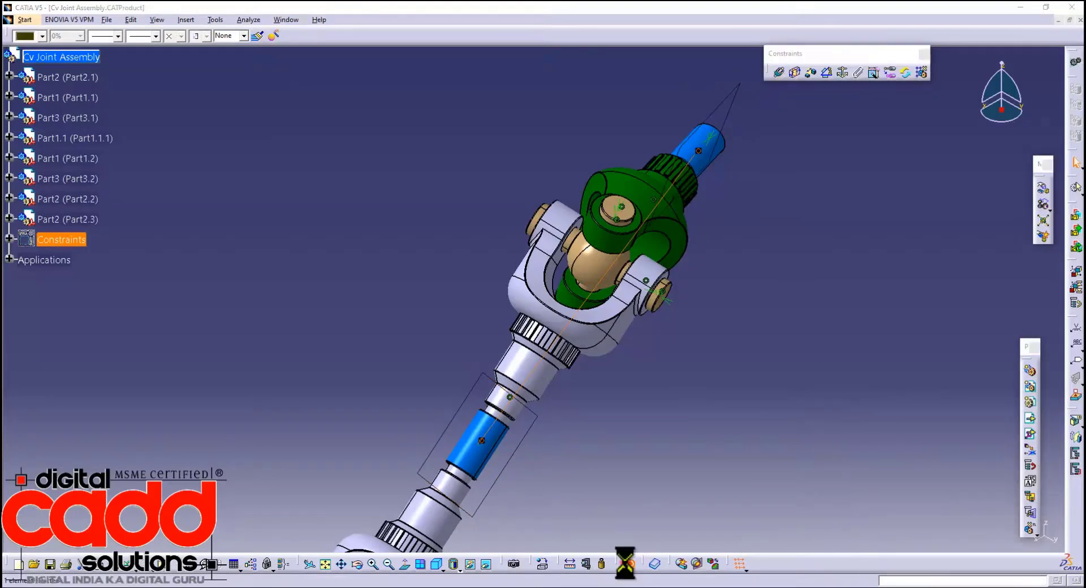
- Inspect the alignment of the tubes and their planes in the isometric, top and left views
{"action": "middle_click_drag", "start_coordinate": [717, 384], "coordinate": [666, 481]}
{"action": "left_click", "coordinate": [435, 567]}
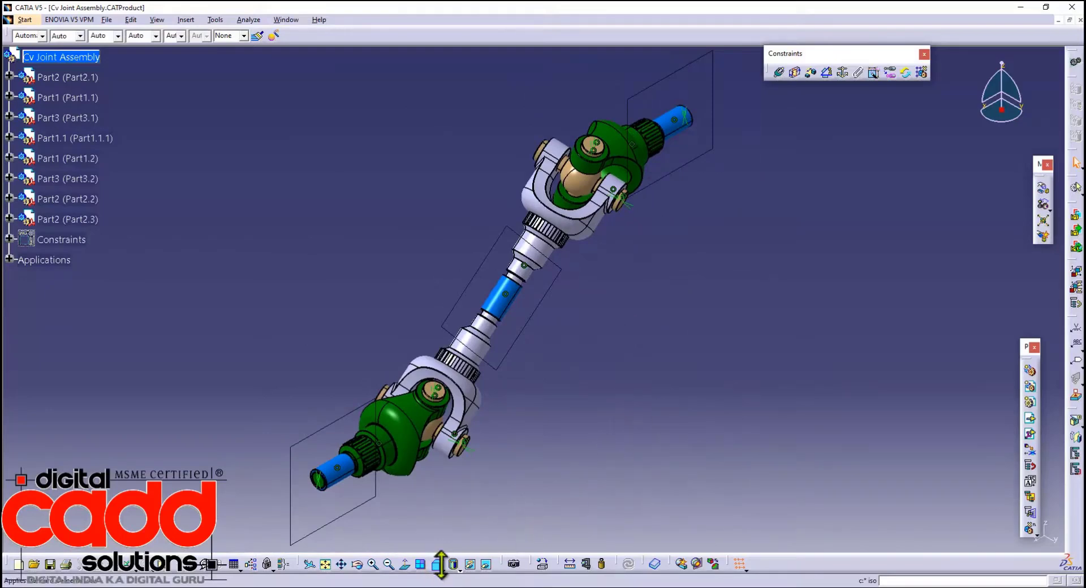
{"action": "left_click", "coordinate": [443, 571]}
{"action": "left_click", "coordinate": [456, 553]}
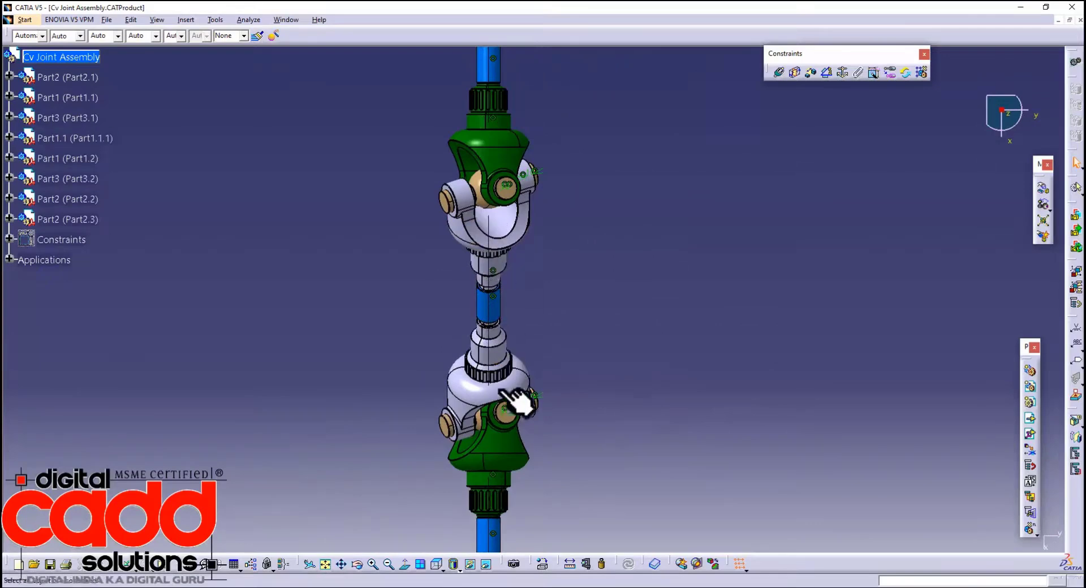
{"action": "left_click", "coordinate": [443, 567]}
{"action": "left_click", "coordinate": [448, 482]}
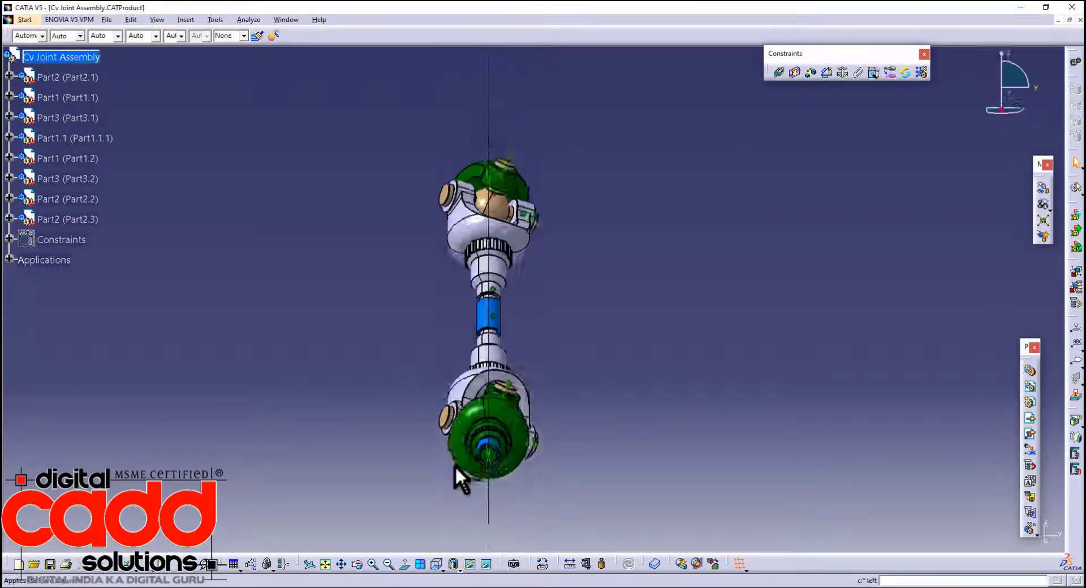
- In DMU Kinematics, create a CV joint across end tube Part2.1, middle tube Part2.2 and end tube Part2.3
{"action": "left_click", "coordinate": [441, 568]}
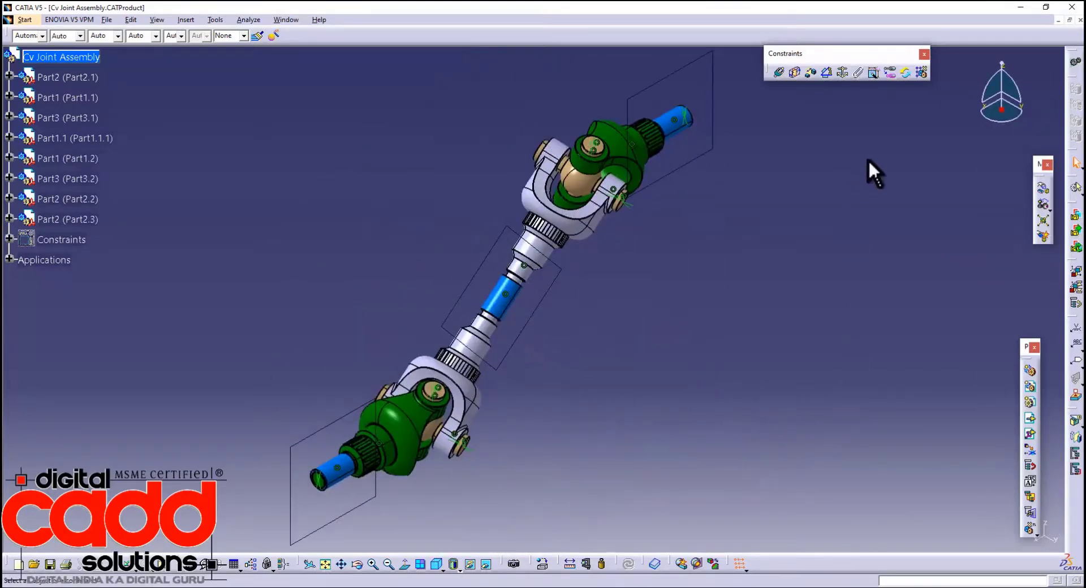
{"action": "left_click", "coordinate": [24, 19]}
{"action": "mouse_move", "coordinate": [68, 119]}
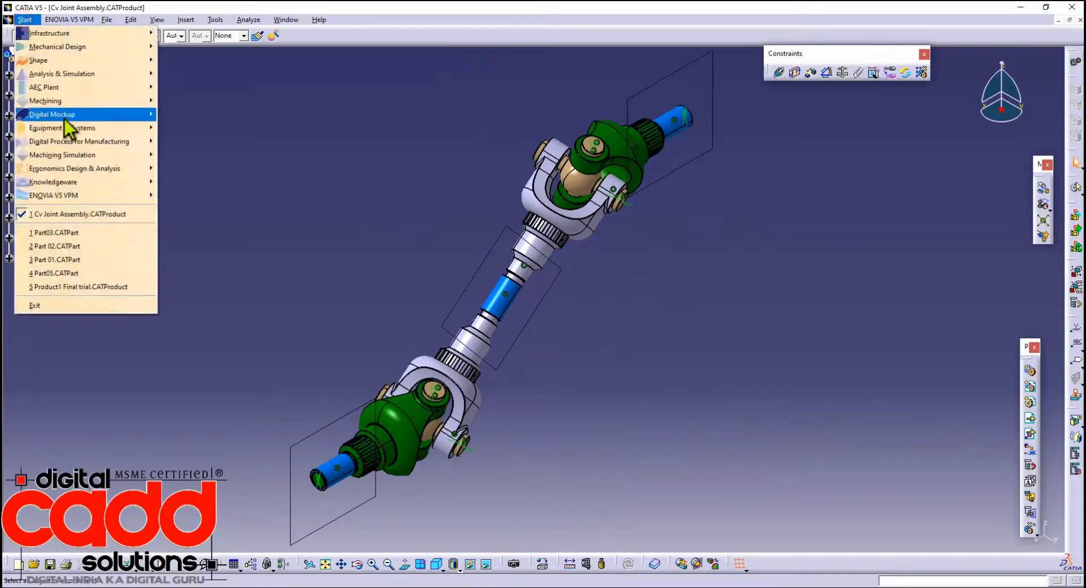
{"action": "left_click", "coordinate": [185, 140]}
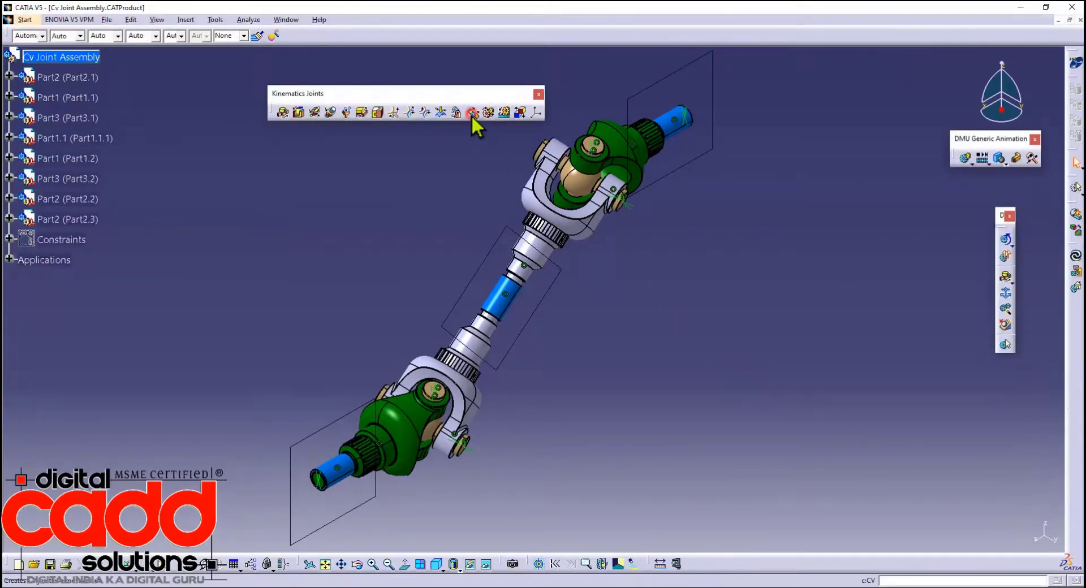
{"action": "left_click", "coordinate": [472, 114]}
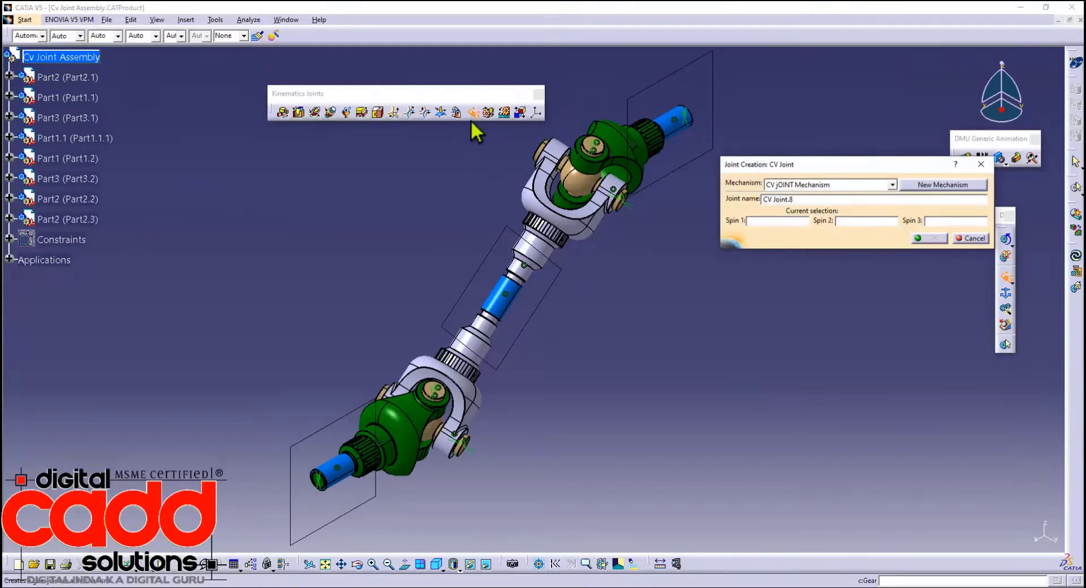
{"action": "left_click", "coordinate": [347, 454]}
{"action": "left_click", "coordinate": [519, 315]}
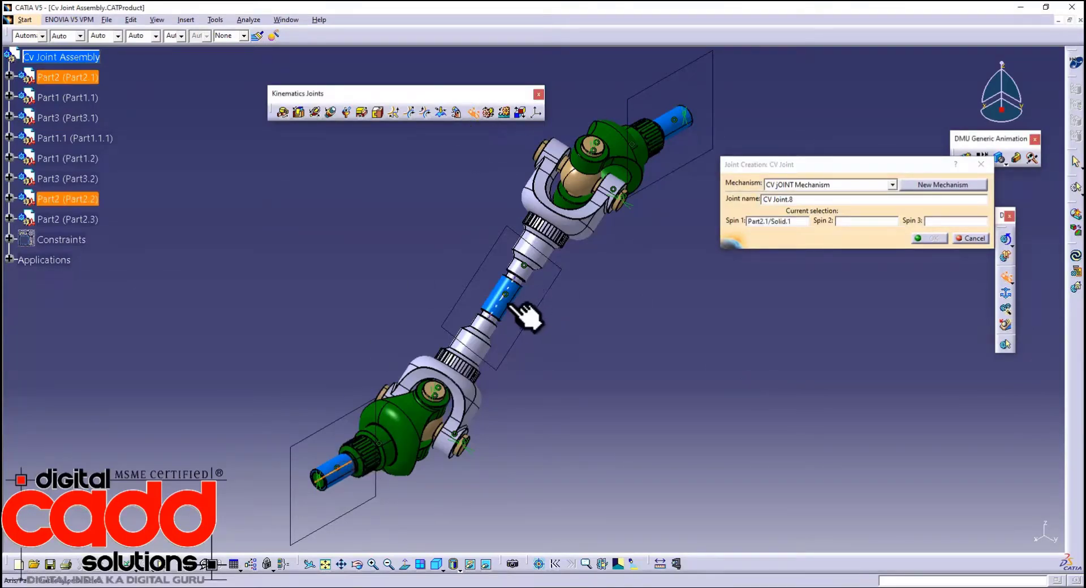
{"action": "left_click", "coordinate": [659, 142]}
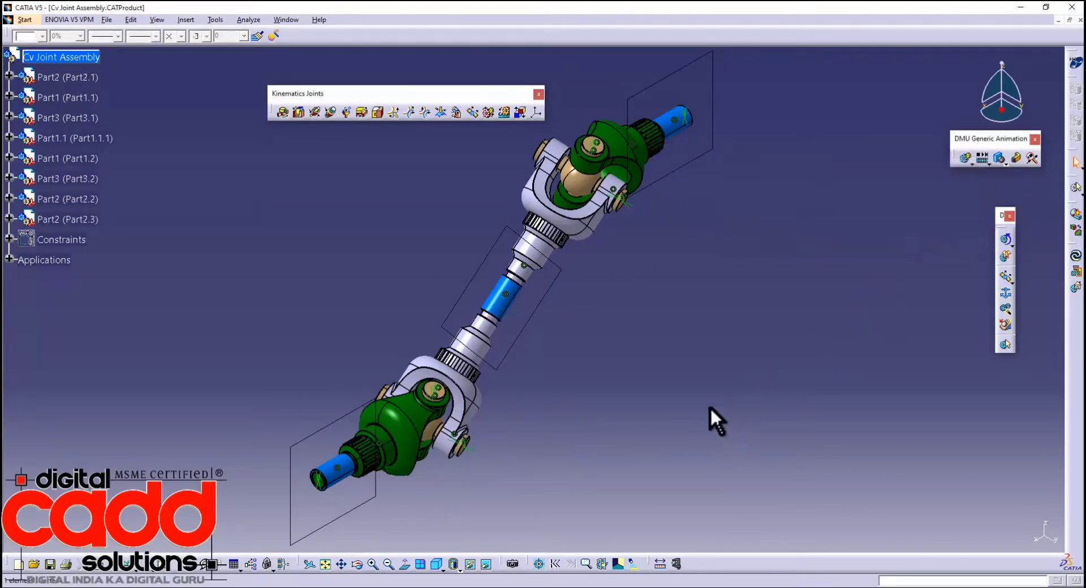
- Expand the CV jOINT Mechanism's joints and create a rigid joint between end tube Part2.1 and middle tube Part2.2
{"action": "middle_click_drag", "start_coordinate": [679, 385], "coordinate": [652, 378]}
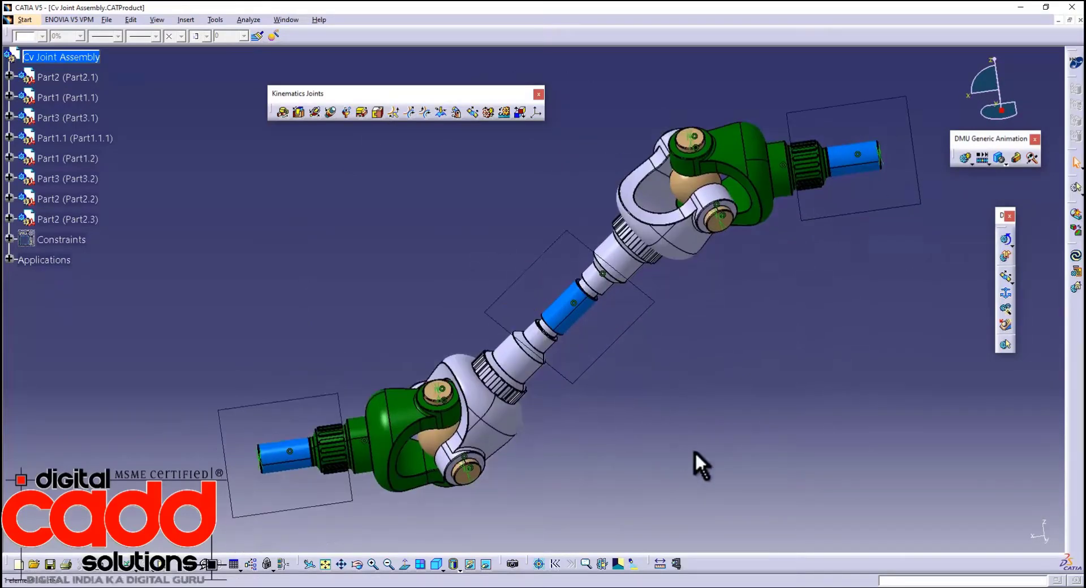
{"action": "left_click", "coordinate": [9, 260]}
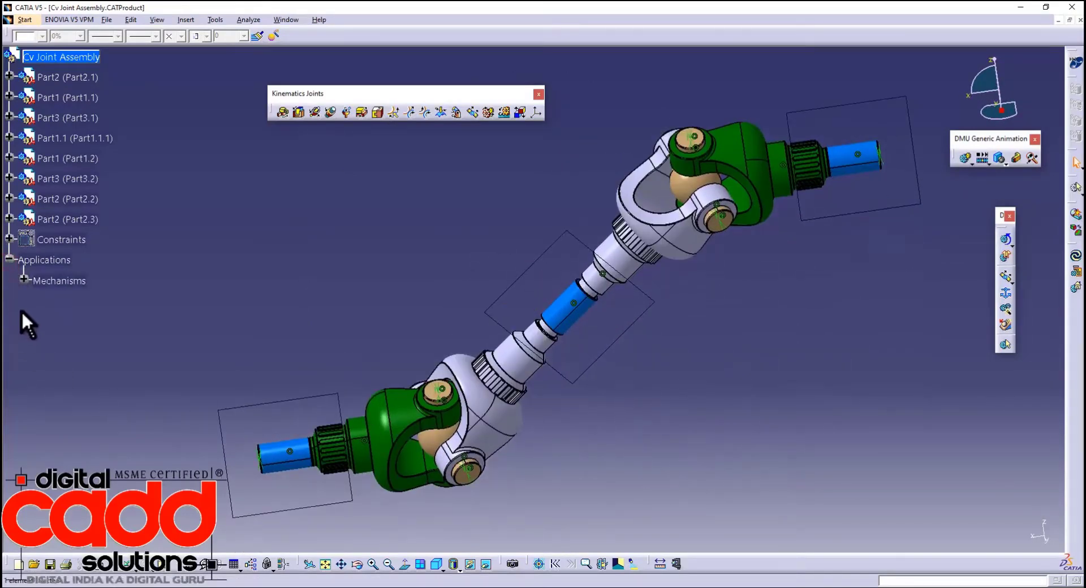
{"action": "left_click", "coordinate": [23, 278]}
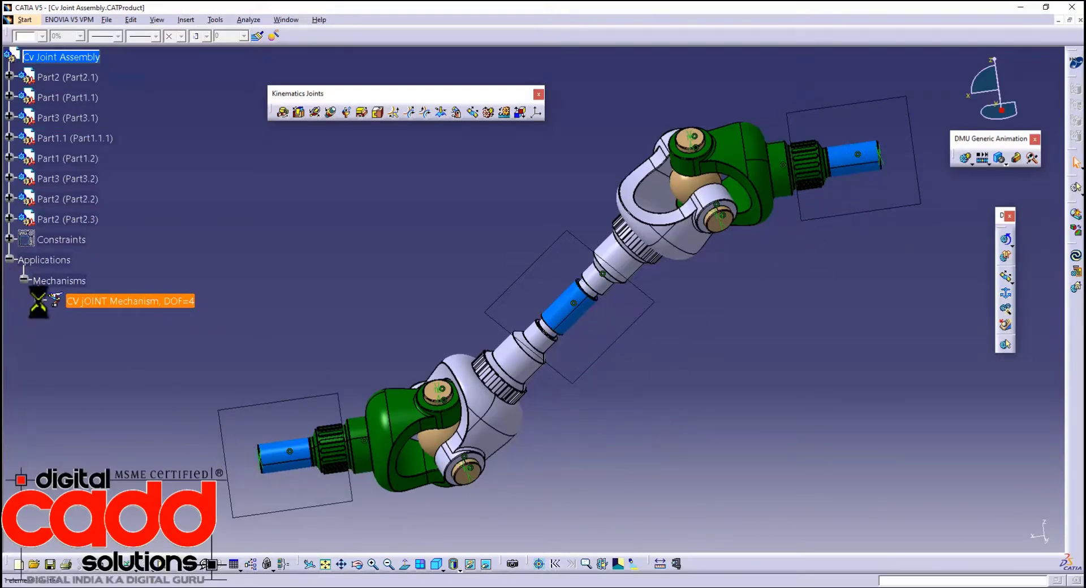
{"action": "left_click", "coordinate": [53, 321]}
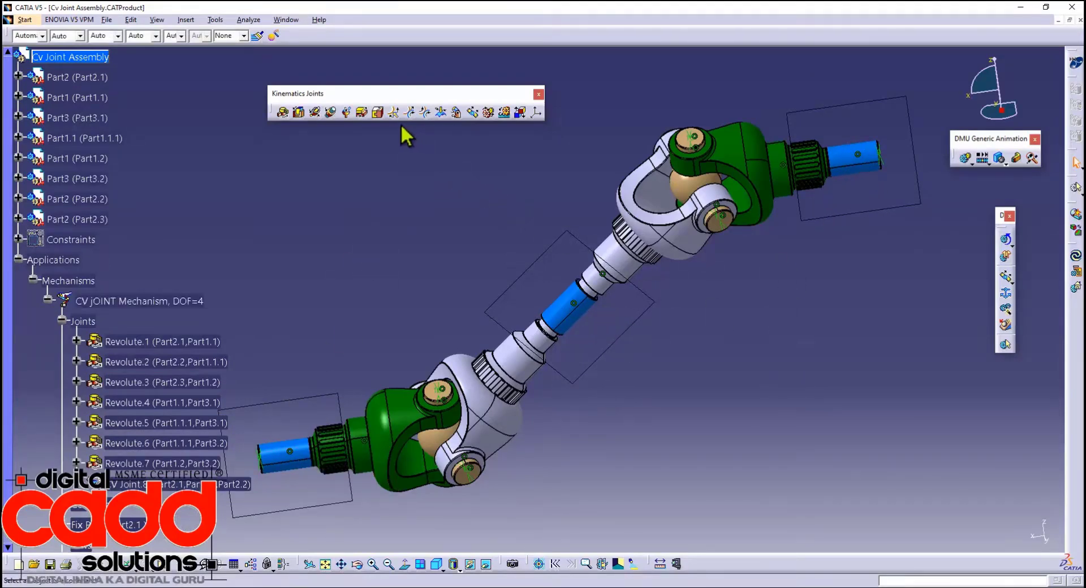
{"action": "left_click", "coordinate": [378, 112]}
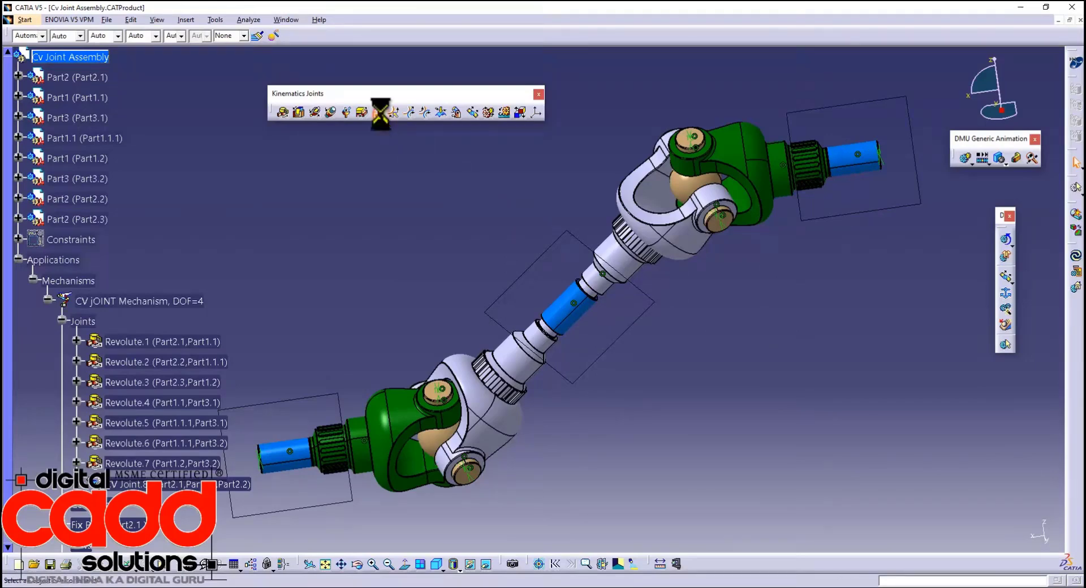
{"action": "left_click", "coordinate": [310, 461]}
{"action": "left_click", "coordinate": [580, 318]}
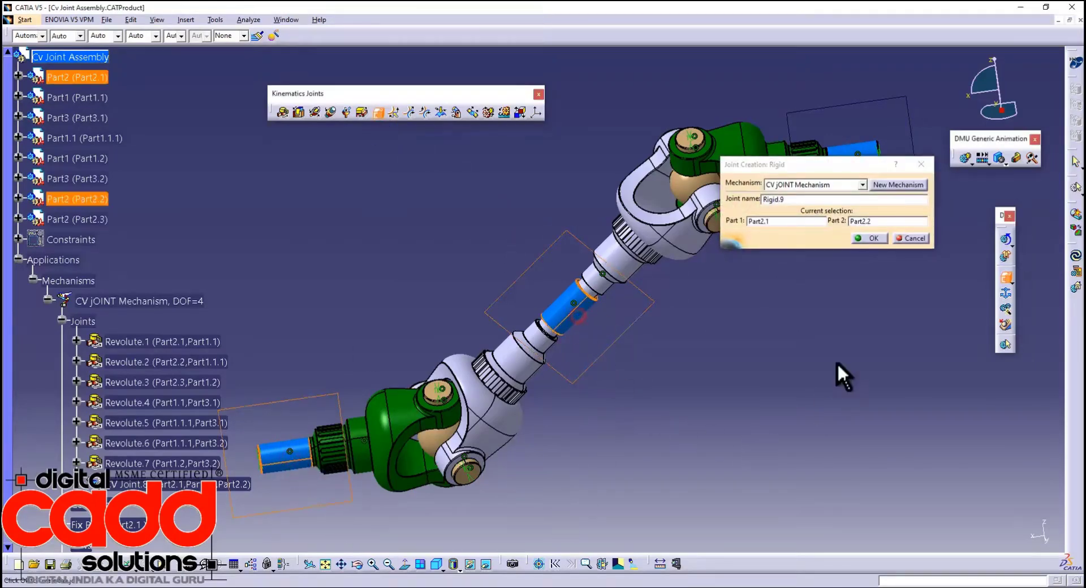
{"action": "left_click", "coordinate": [873, 238]}
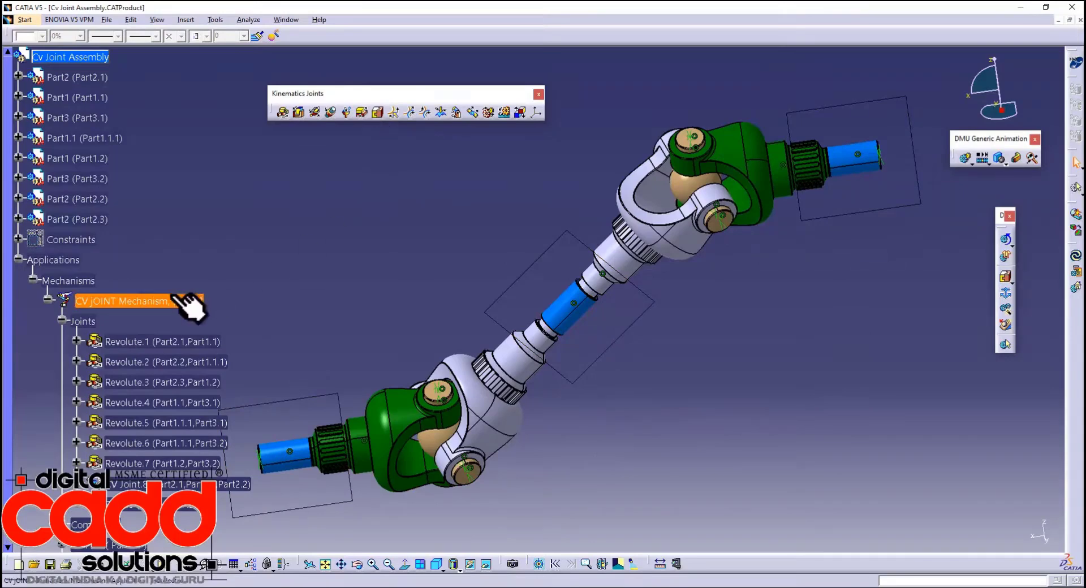
- Create a rigid joint between middle tube Part2.2 and end tube Part2.3 in the CV jOINT Mechanism
{"action": "left_click", "coordinate": [379, 116]}
{"action": "left_click", "coordinate": [569, 315]}
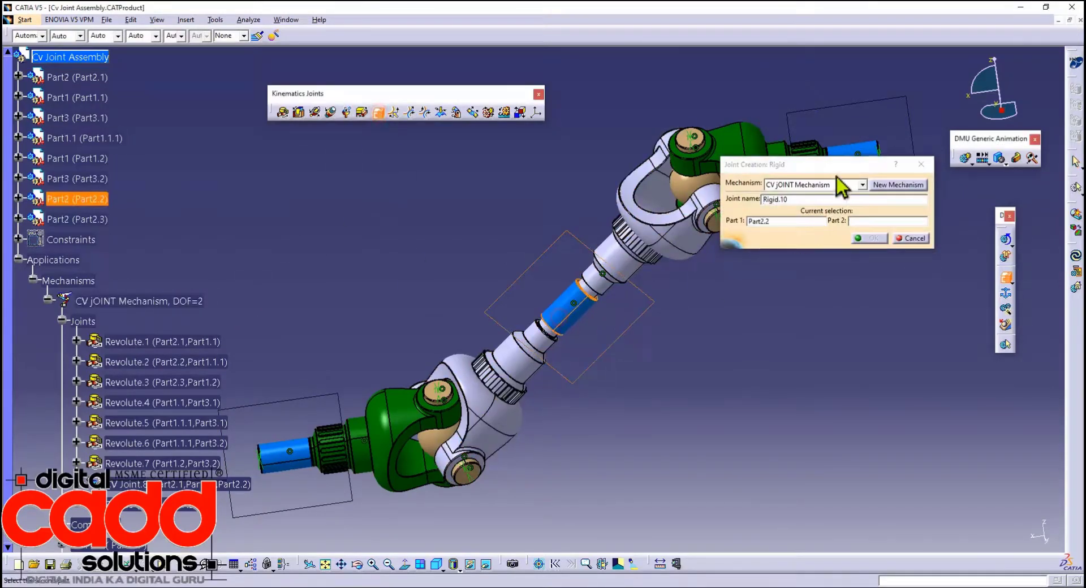
{"action": "left_click", "coordinate": [856, 169]}
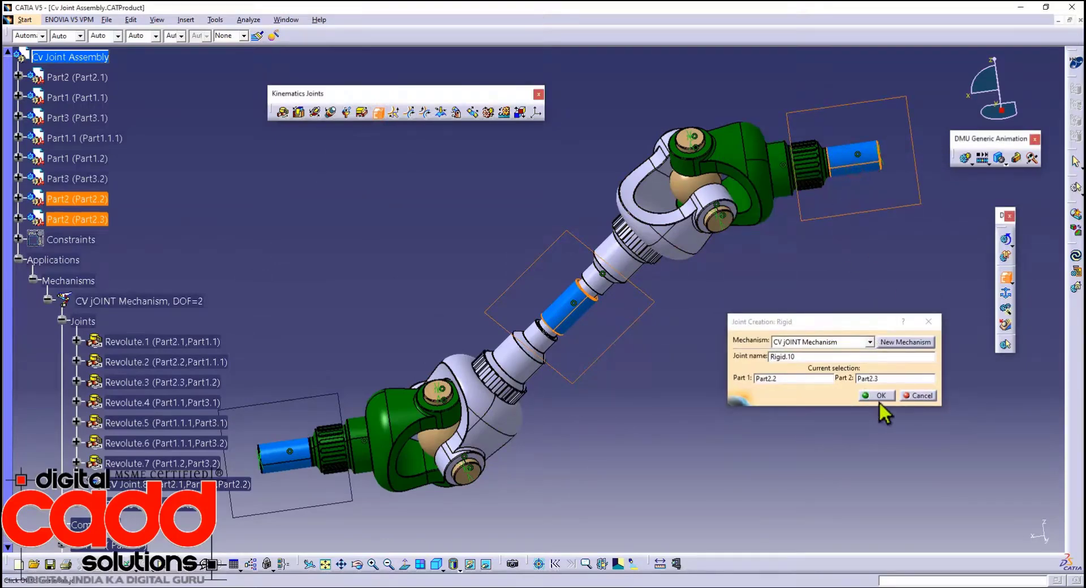
{"action": "left_click", "coordinate": [878, 397]}
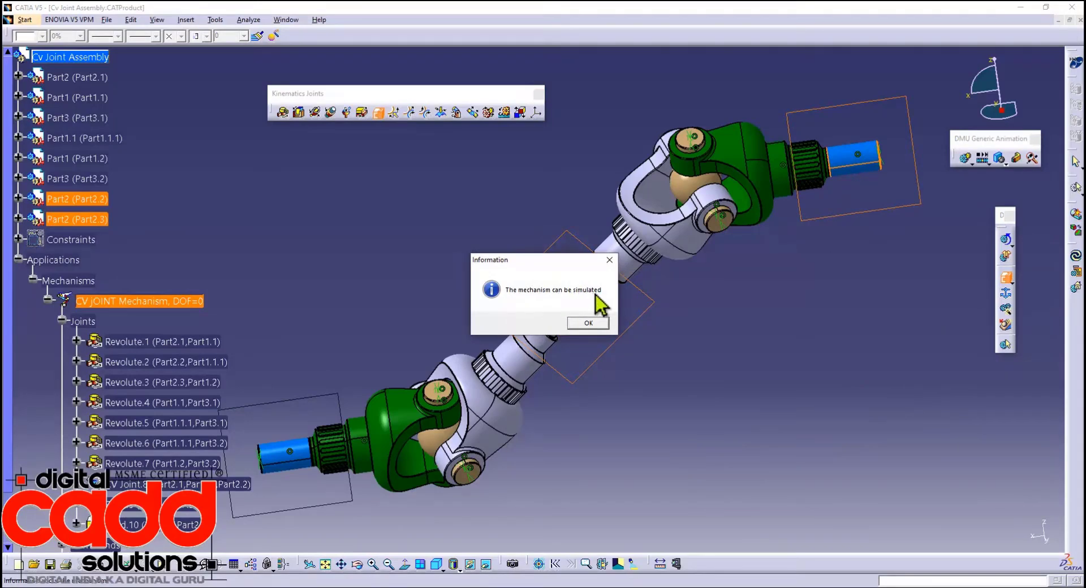
{"action": "left_click", "coordinate": [589, 323]}
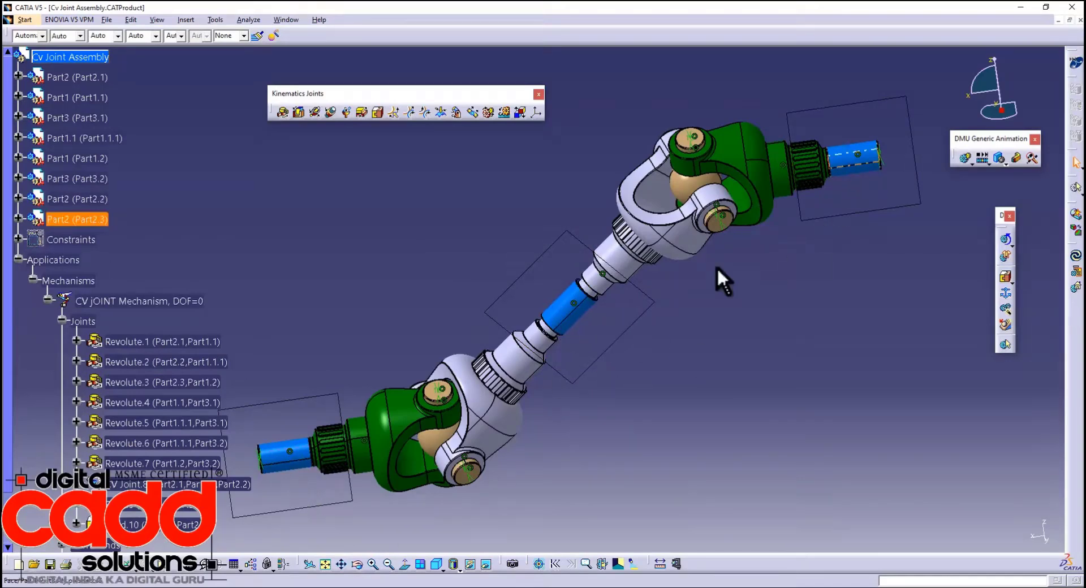
- Collapse the mechanism tree, return to the isometric view and create a simulation of the CV jOINT Mechanism
{"action": "left_click", "coordinate": [32, 281]}
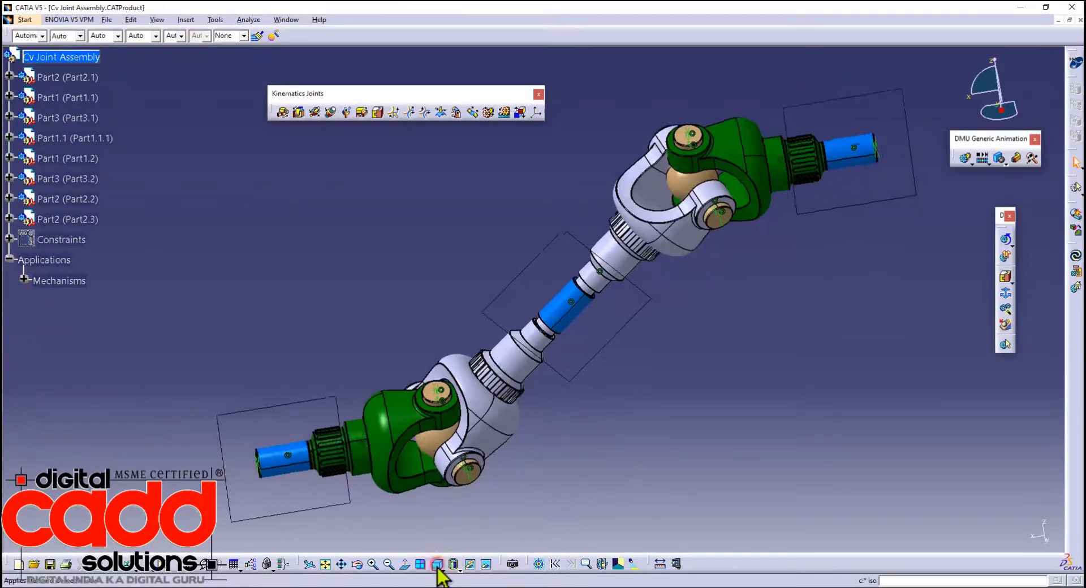
{"action": "left_click", "coordinate": [460, 107]}
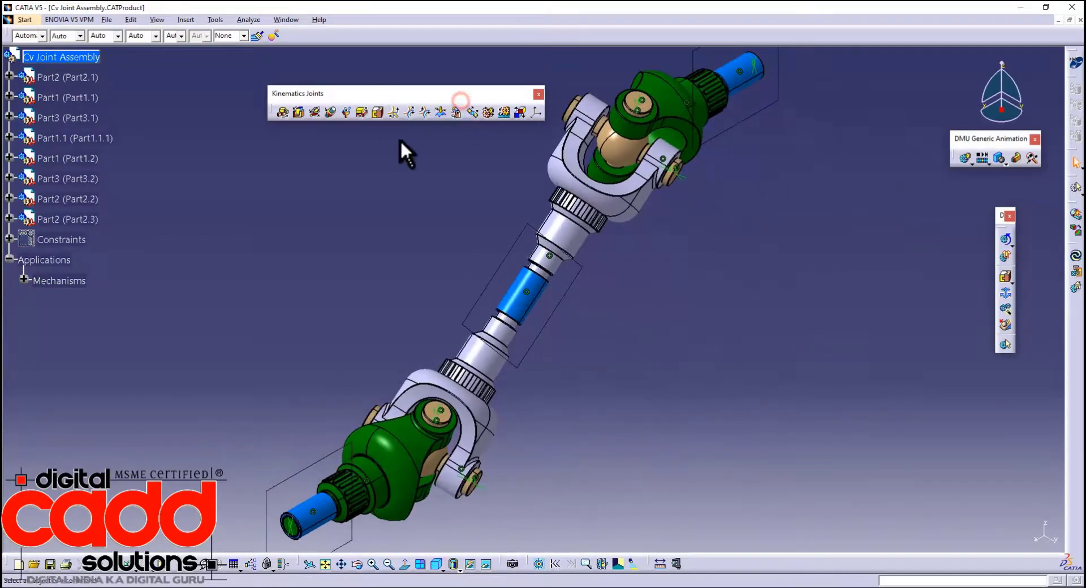
{"action": "left_click_drag", "start_coordinate": [401, 142], "coordinate": [375, 83]}
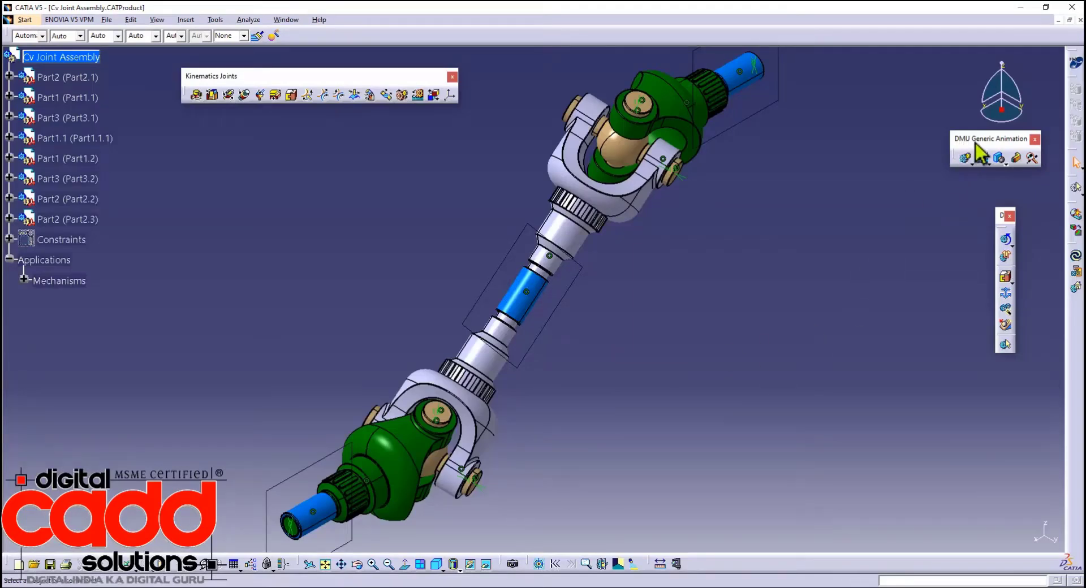
{"action": "left_click", "coordinate": [965, 158]}
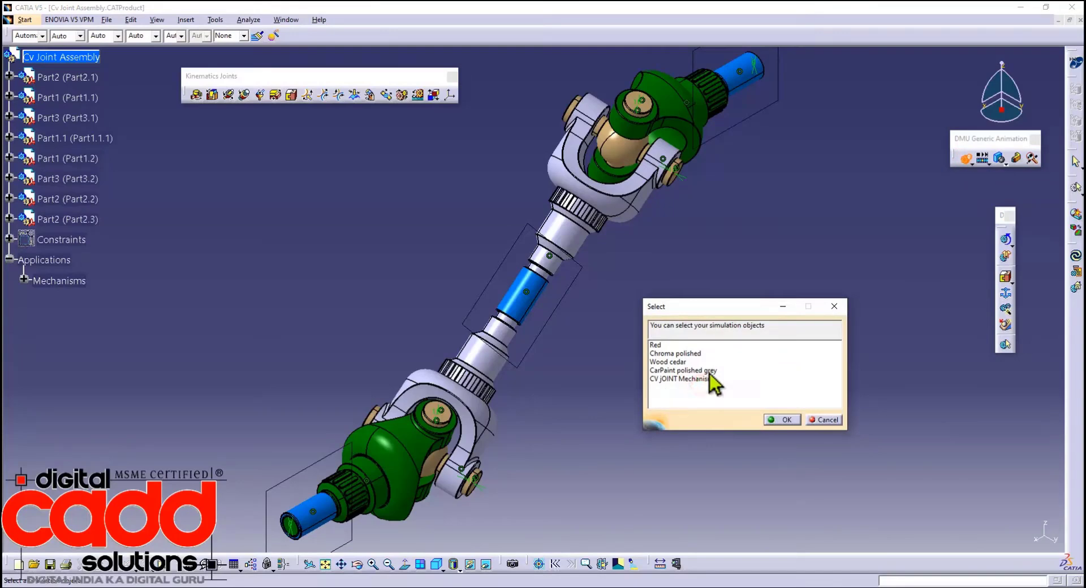
{"action": "left_click", "coordinate": [703, 379]}
{"action": "left_click", "coordinate": [783, 420]}
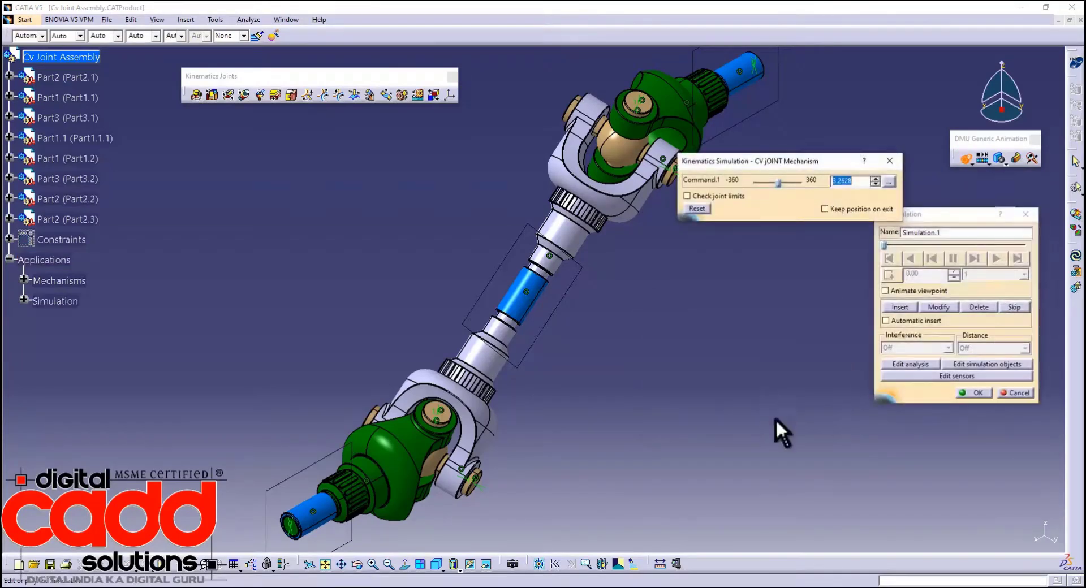
- Record Command.1 at 360 in the simulation, rewind it and play it with an interpolation step of 0.02
{"action": "left_click_drag", "start_coordinate": [780, 184], "coordinate": [812, 192]}
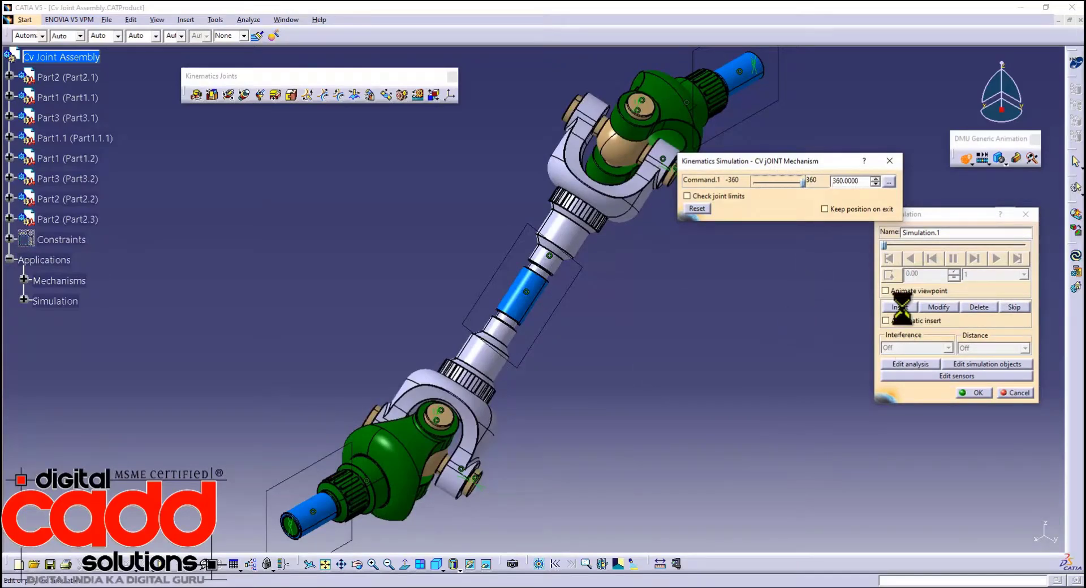
{"action": "left_click", "coordinate": [889, 258]}
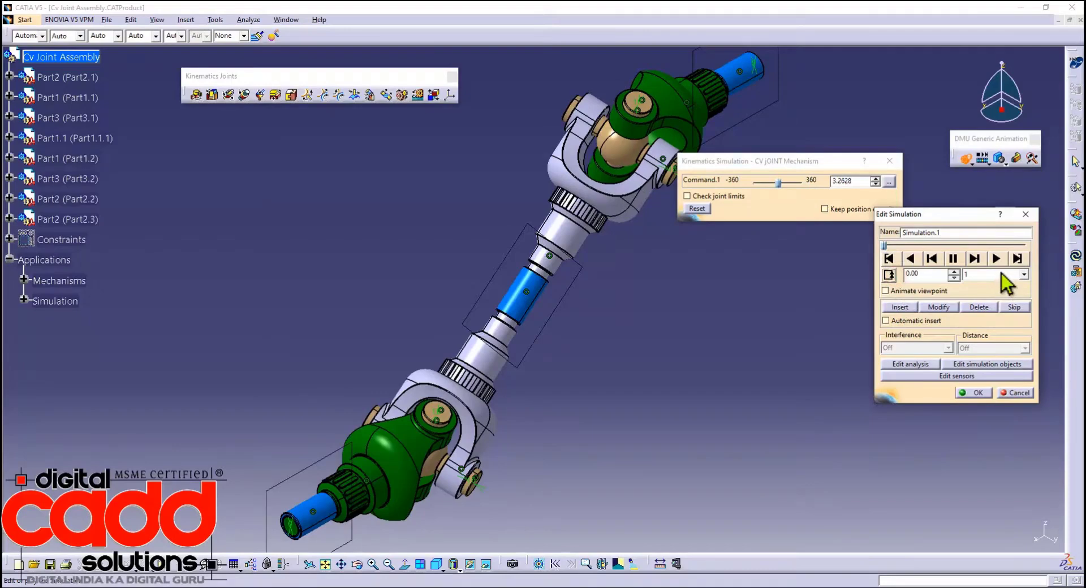
{"action": "left_click", "coordinate": [1001, 274]}
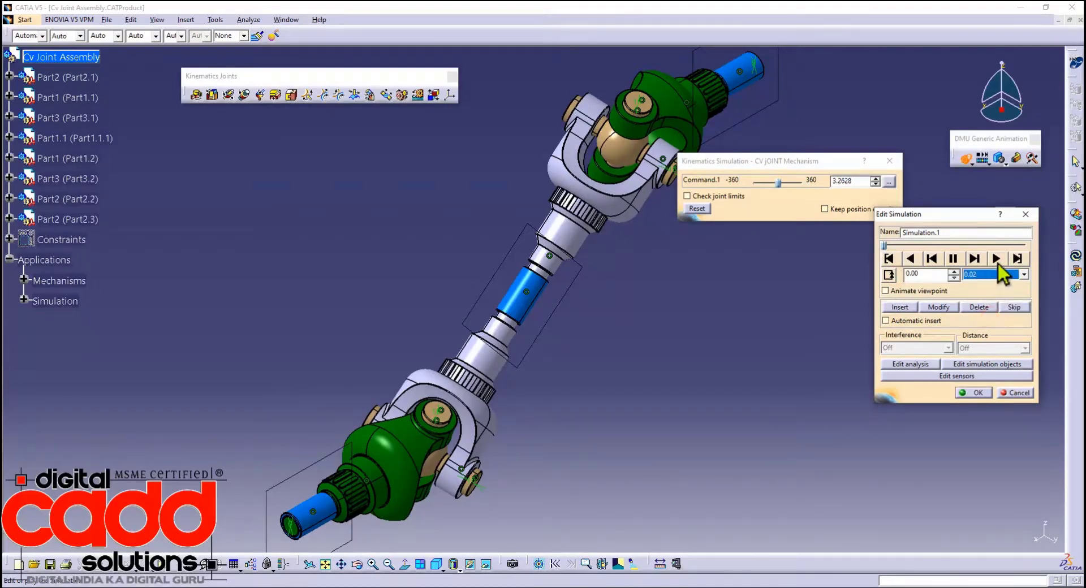
{"action": "left_click", "coordinate": [996, 260]}
{"action": "left_click_drag", "start_coordinate": [840, 166], "coordinate": [928, 444]}
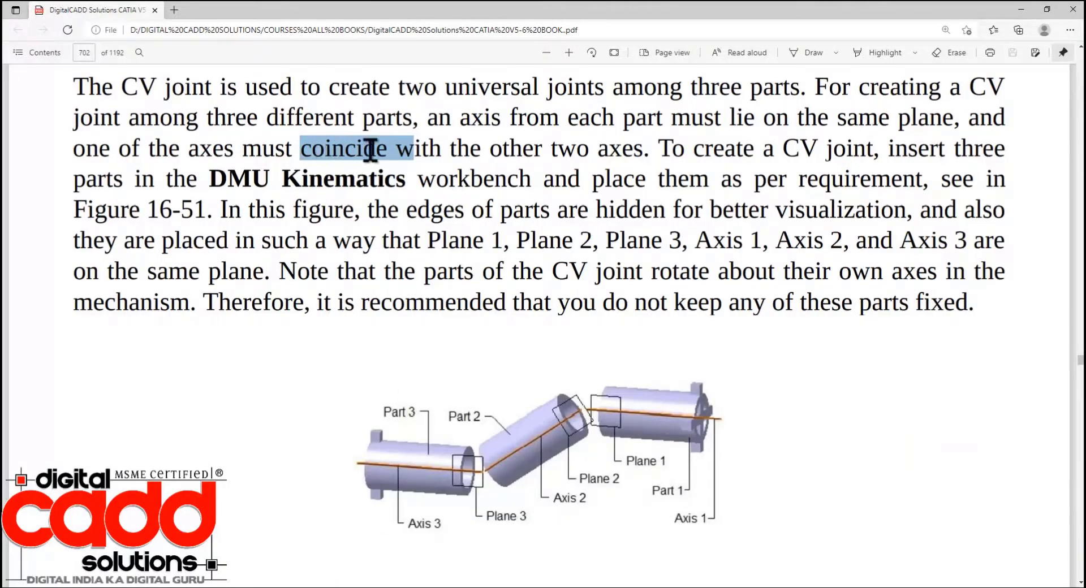
- Review the CV joint requirements for coincident axes and coplanar planes in the DigitalCADD Solutions CATIA V5-6 BOOK PDF
{"action": "left_click_drag", "start_coordinate": [483, 146], "coordinate": [165, 148]}
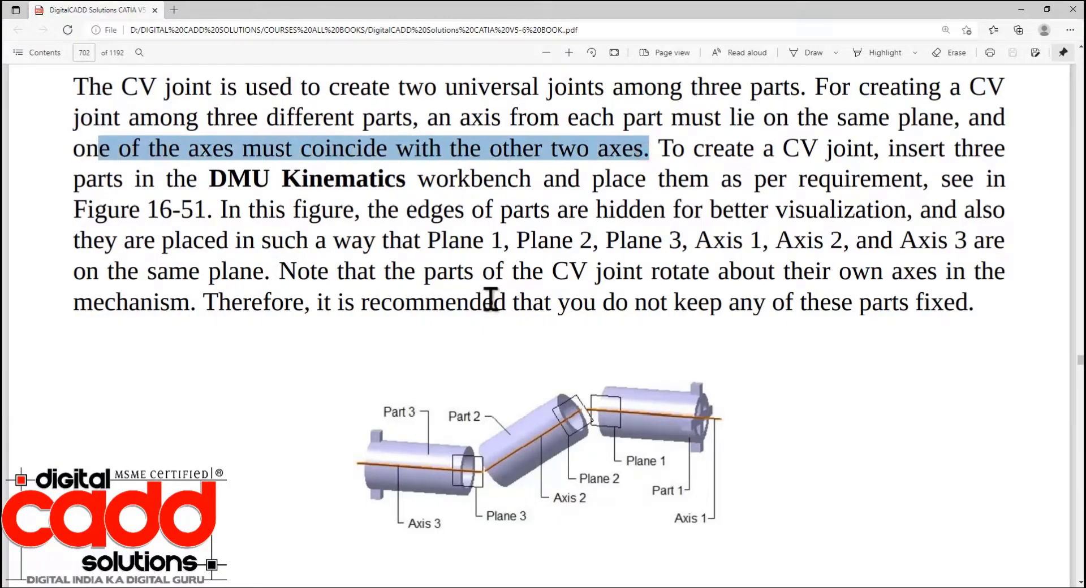
{"action": "left_click_drag", "start_coordinate": [428, 239], "coordinate": [462, 236]}
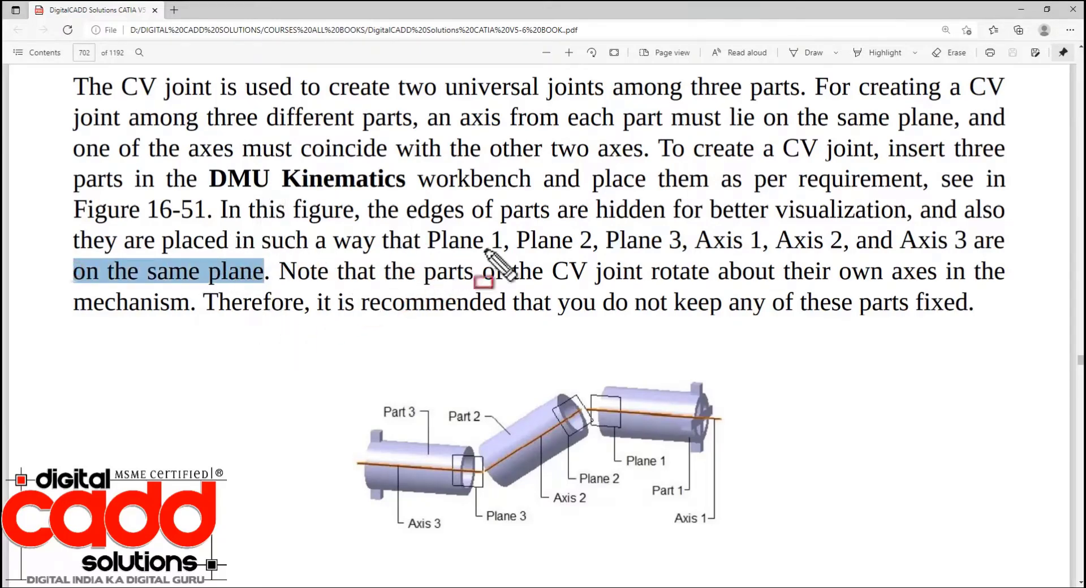
{"action": "left_click_drag", "start_coordinate": [61, 220], "coordinate": [1017, 292]}
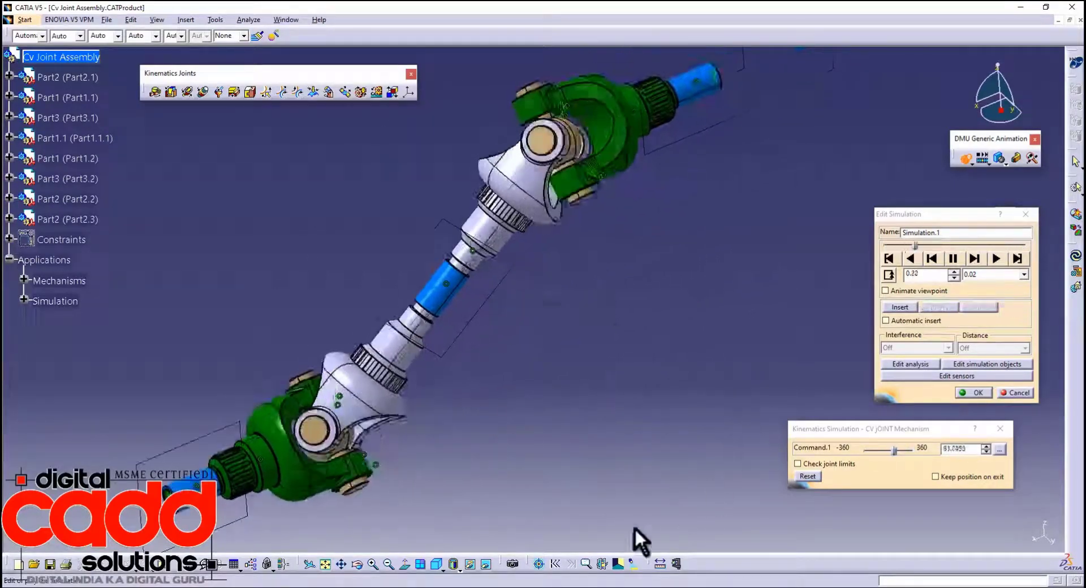
- Display the running assembly with the Shading with Material style and center it in the view
{"action": "left_click", "coordinate": [459, 568]}
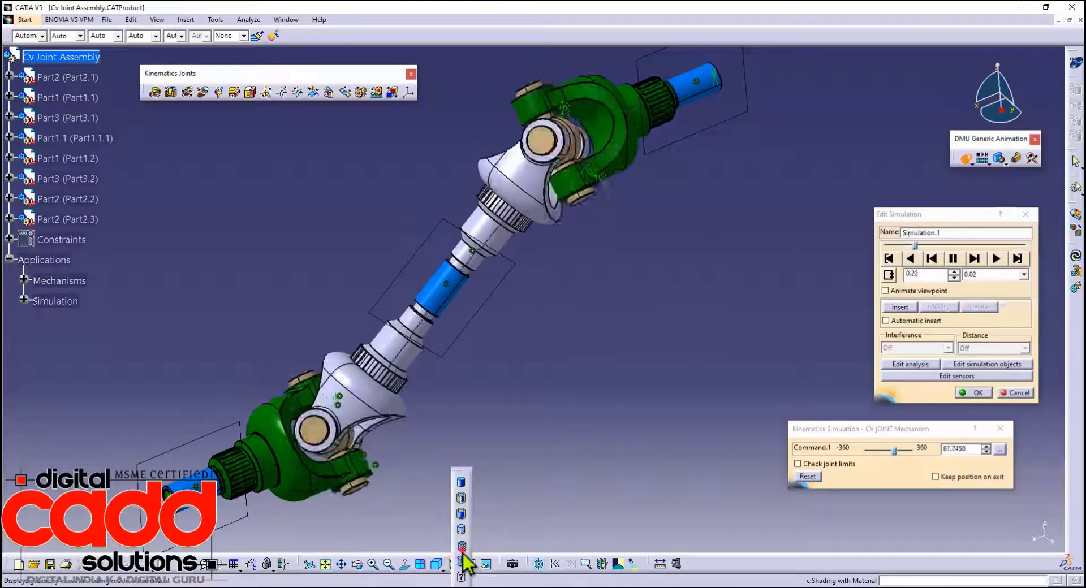
{"action": "left_click", "coordinate": [462, 549]}
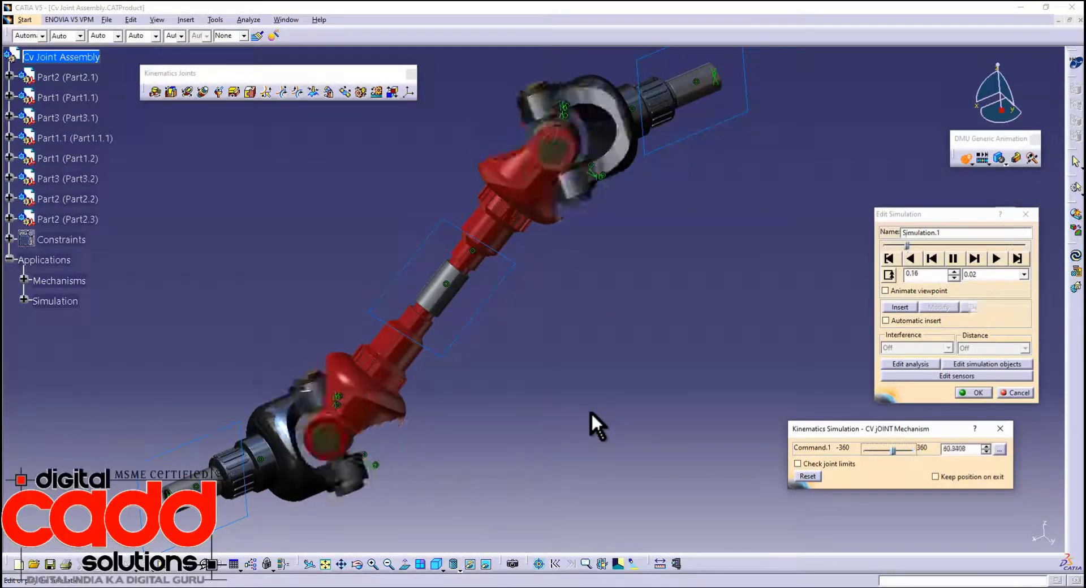
{"action": "middle_click_drag", "start_coordinate": [650, 318], "coordinate": [772, 347]}
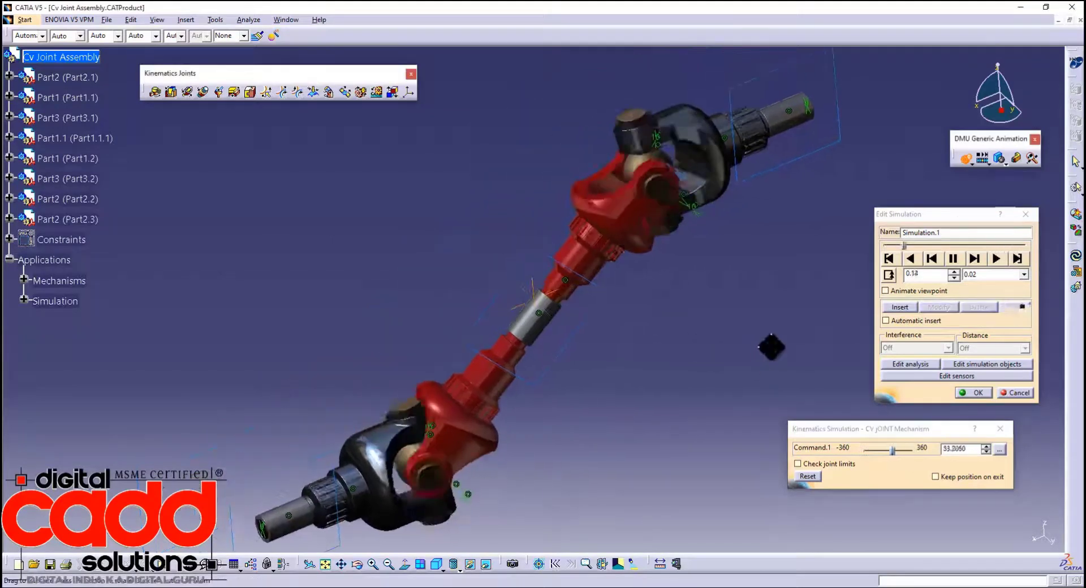
- Run the simulation at an interpolation step of 0.1 and return the step to 0.02
{"action": "left_click", "coordinate": [1005, 276]}
{"action": "left_click", "coordinate": [990, 305]}
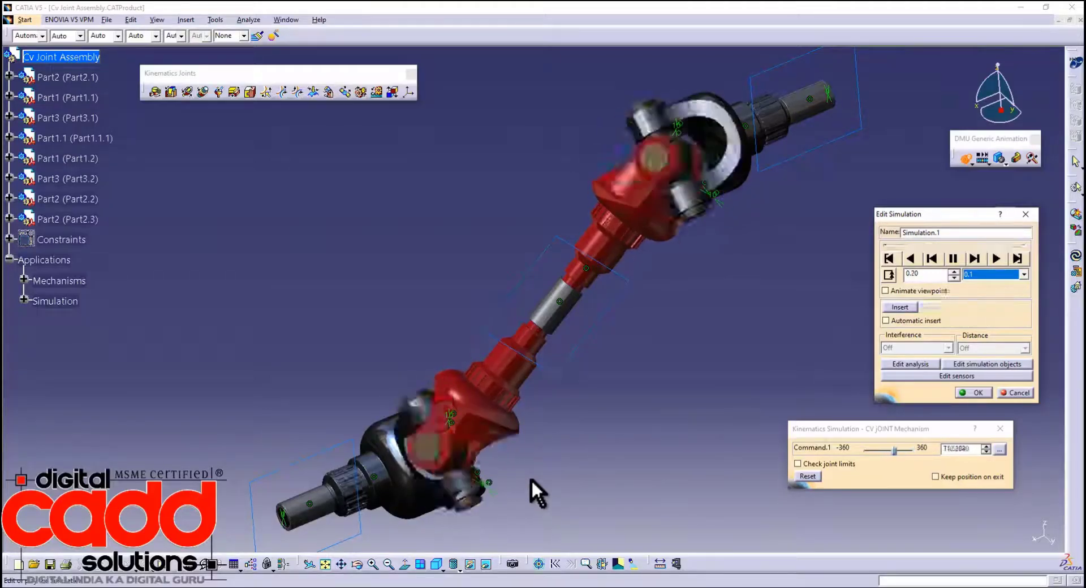
{"action": "left_click", "coordinate": [984, 276]}
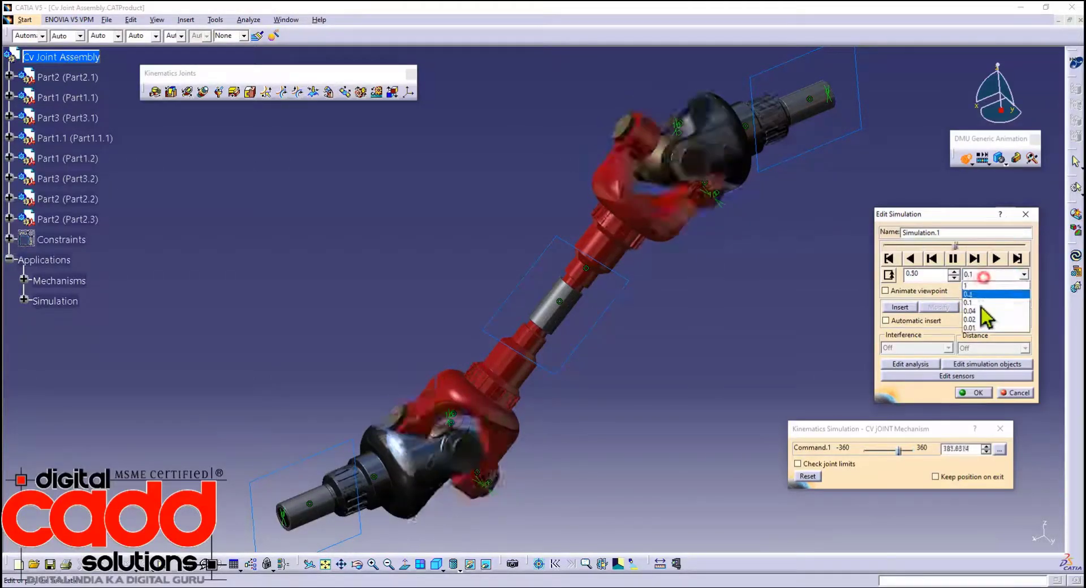
{"action": "left_click", "coordinate": [976, 320]}
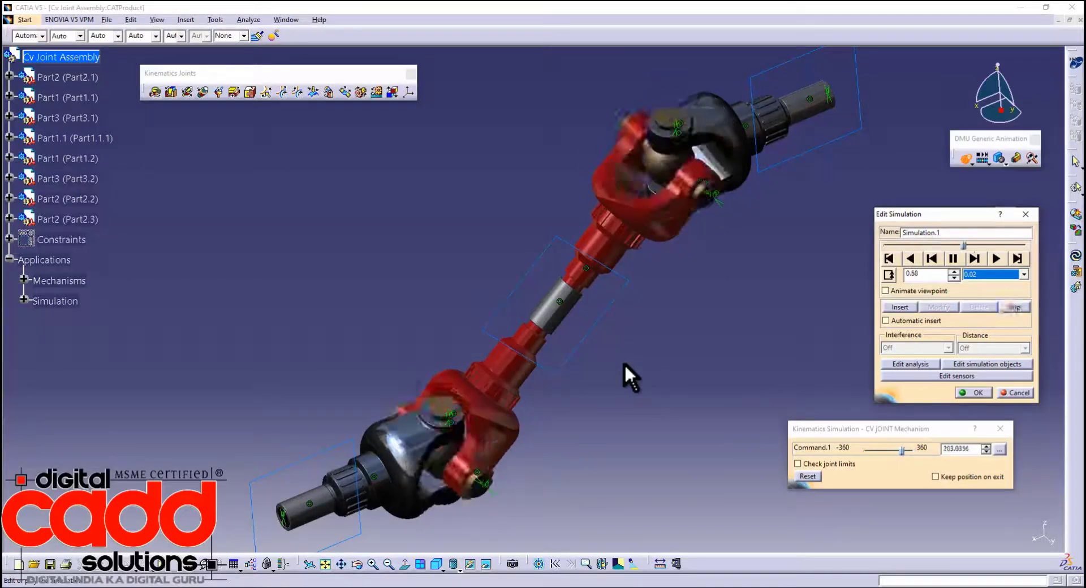
- Inspect the running CV joint assembly from the top view, the front view and freely rotated angles
{"action": "middle_click_drag", "start_coordinate": [686, 378], "coordinate": [667, 382]}
{"action": "left_click", "coordinate": [443, 570]}
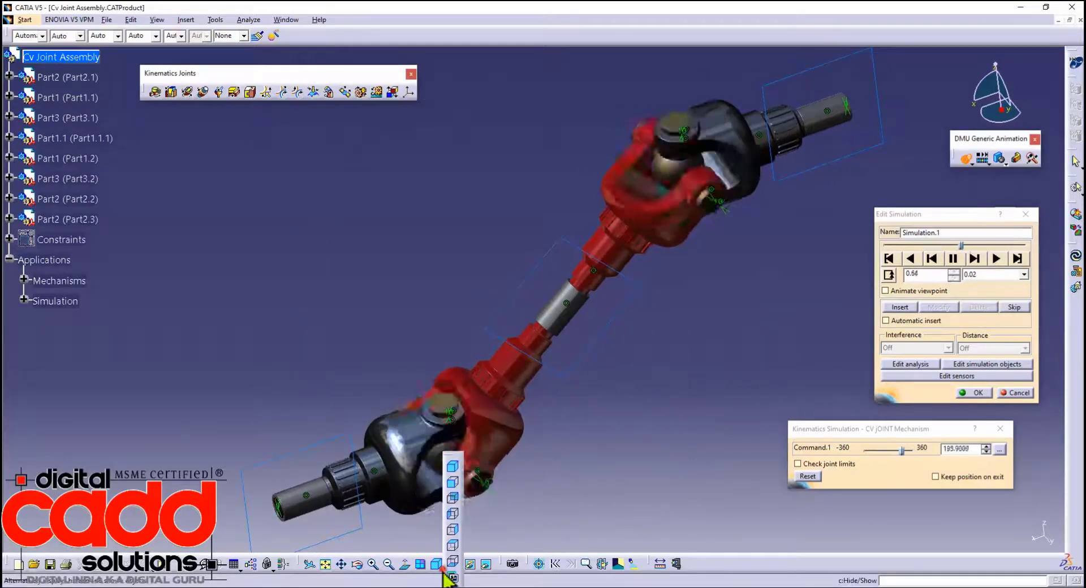
{"action": "left_click", "coordinate": [453, 546]}
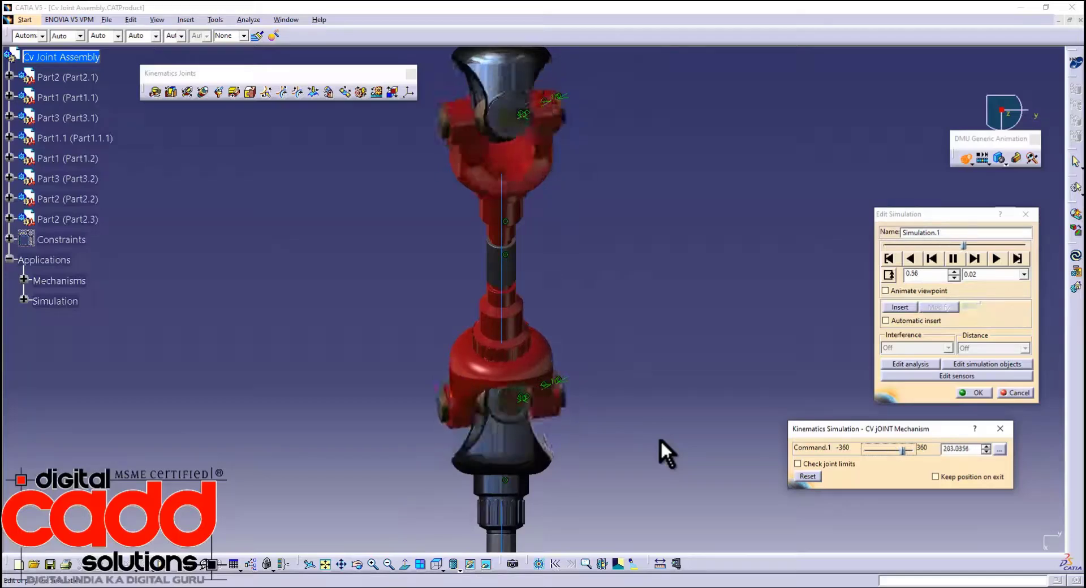
{"action": "left_click", "coordinate": [443, 569]}
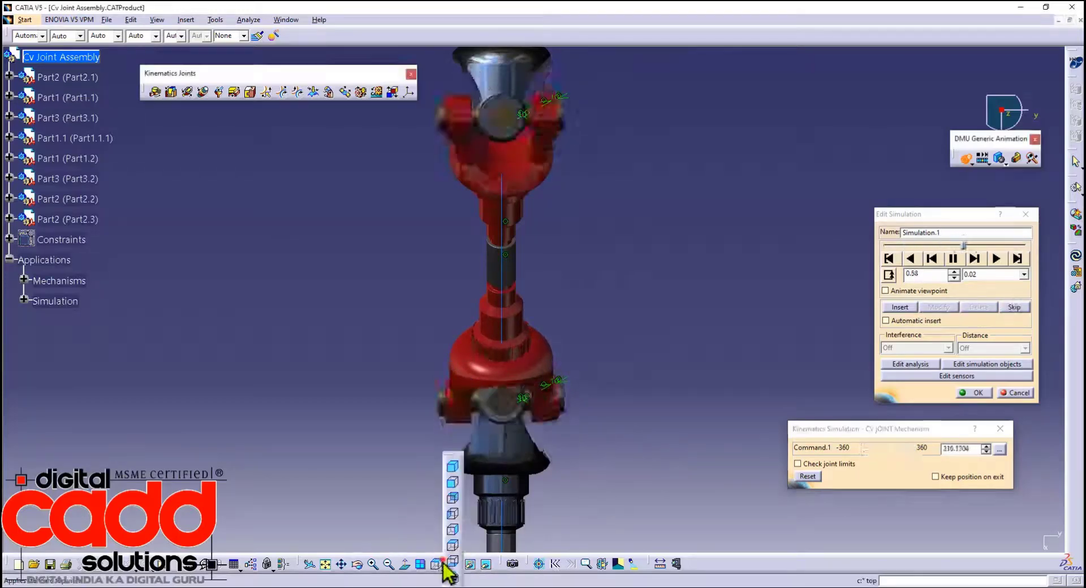
{"action": "left_click", "coordinate": [453, 484]}
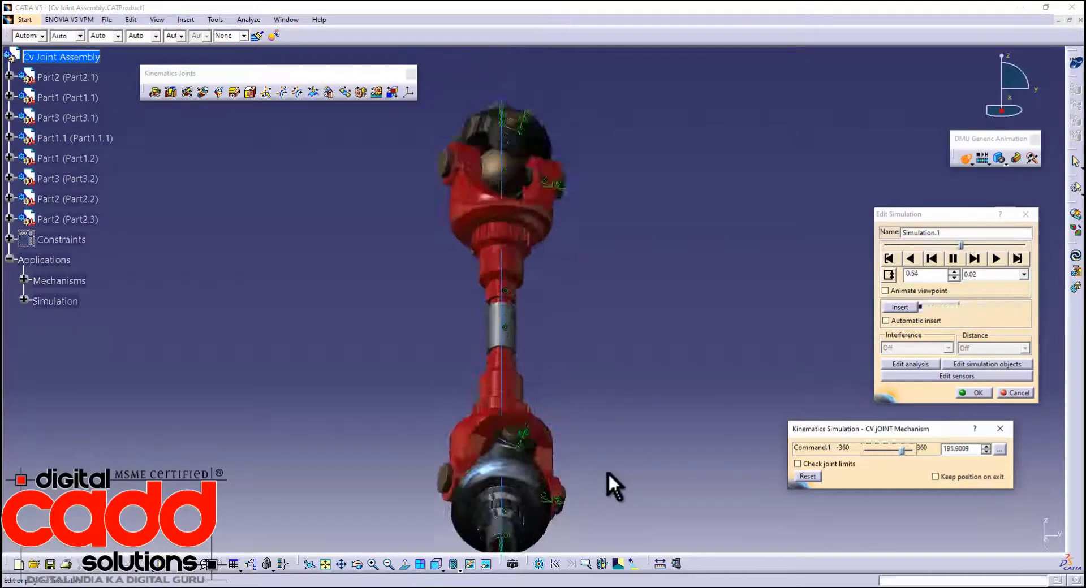
{"action": "middle_click_drag", "start_coordinate": [631, 321], "coordinate": [532, 277]}
{"action": "mouse_move", "coordinate": [547, 210]}
{"action": "middle_mouse_down"}
{"action": "mouse_move", "coordinate": [553, 194]}
{"action": "mouse_move", "coordinate": [534, 204]}
{"action": "middle_mouse_up"}
{"action": "middle_click_drag", "start_coordinate": [618, 462], "coordinate": [605, 413]}
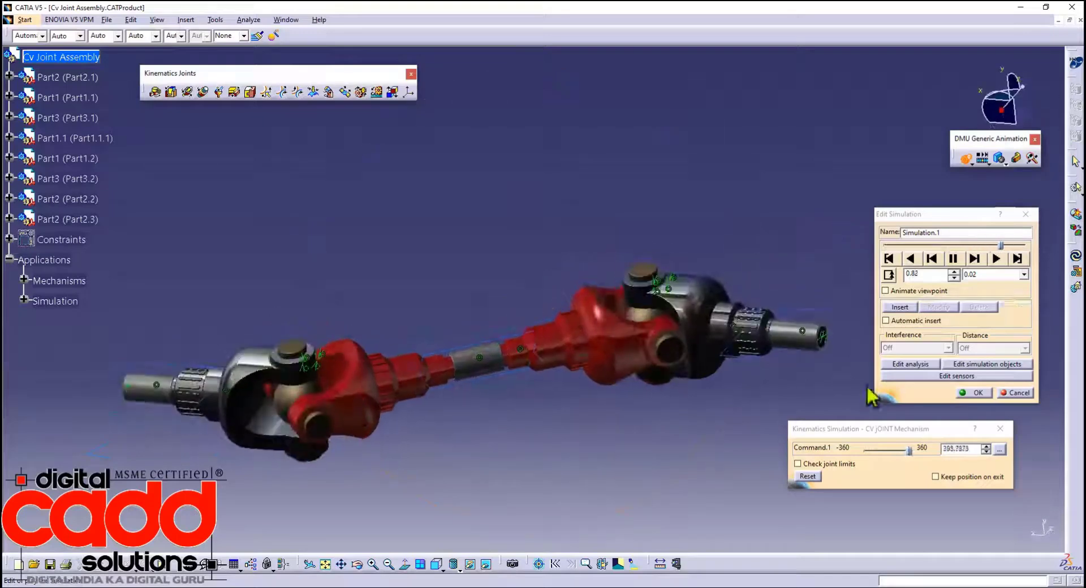
- Pause the simulation and hide the reference planes displayed around the shafts
{"action": "right_click", "coordinate": [862, 339]}
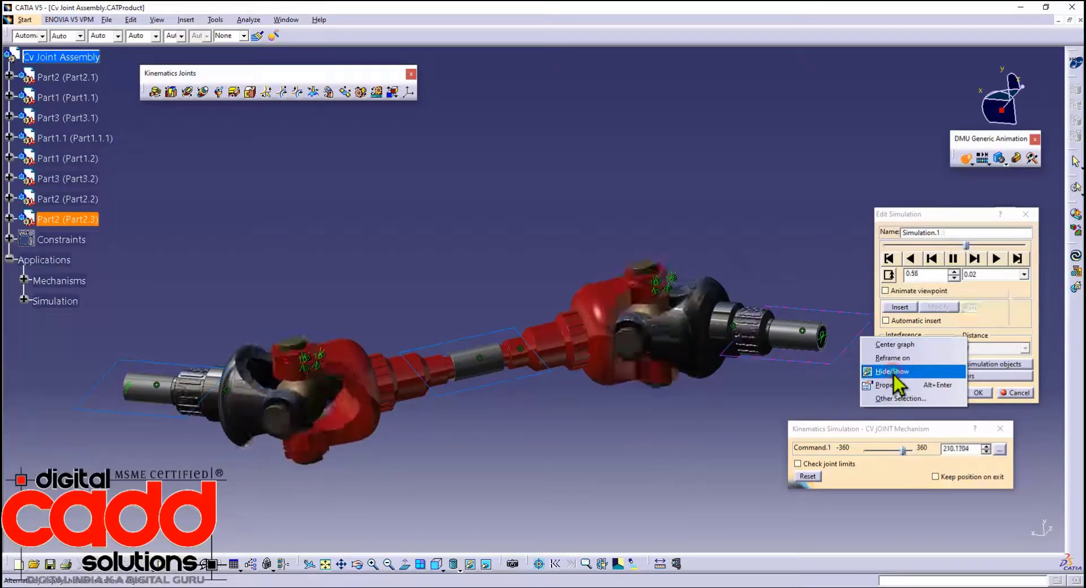
{"action": "left_click", "coordinate": [800, 186]}
{"action": "left_click", "coordinate": [954, 261]}
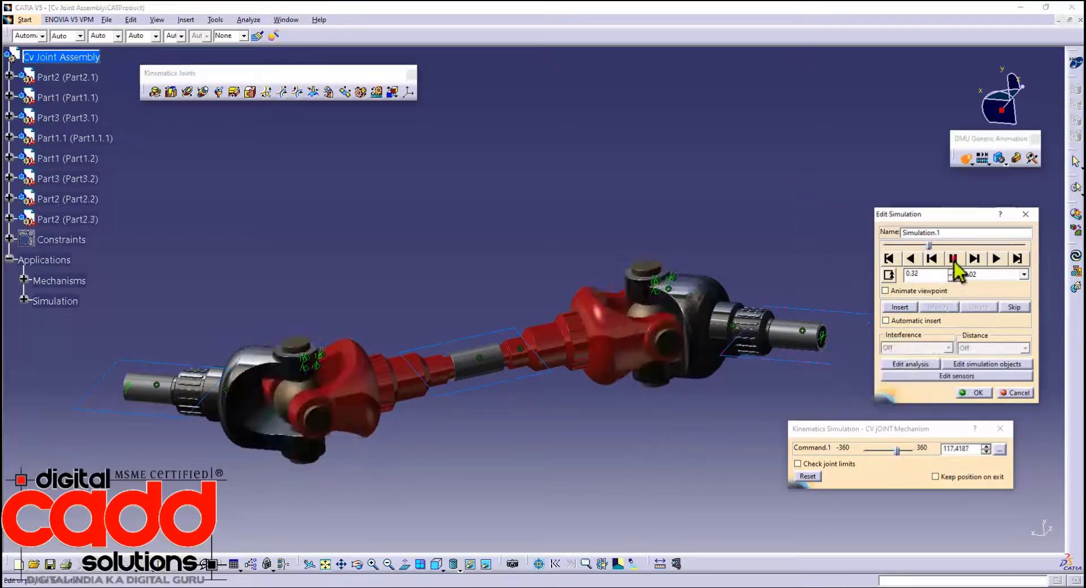
{"action": "right_click", "coordinate": [848, 351]}
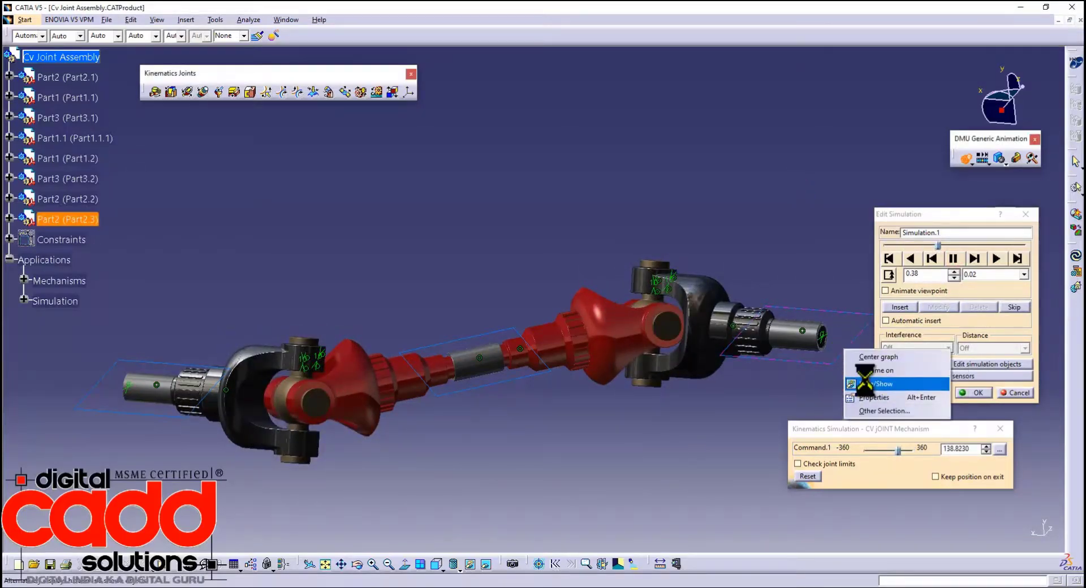
{"action": "left_click", "coordinate": [655, 400]}
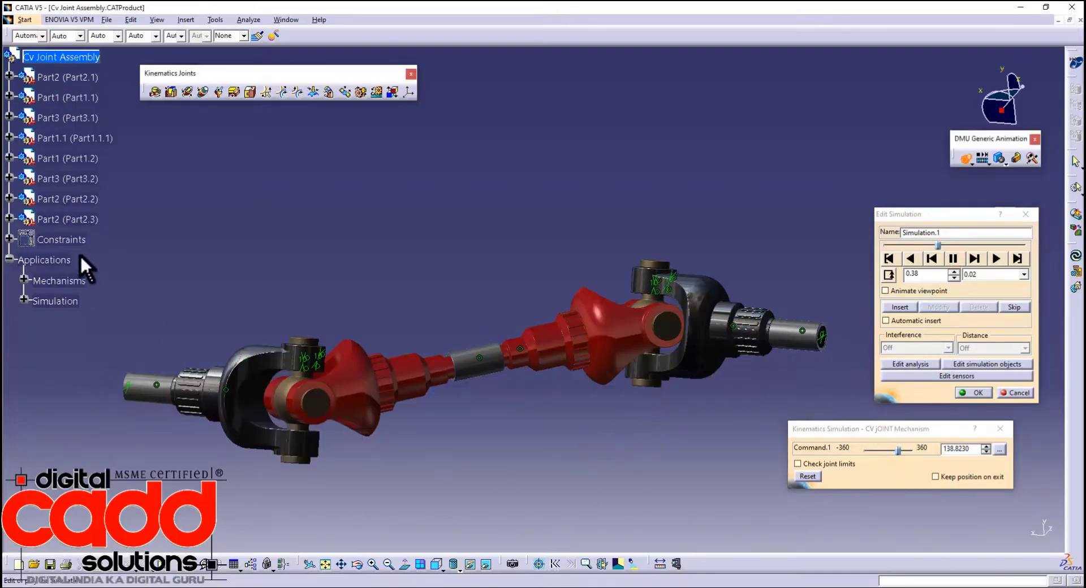
- Toggle the visibility of the assembly's Constraints node and leave all constraint symbols hidden
{"action": "right_click", "coordinate": [69, 240]}
{"action": "left_click", "coordinate": [96, 276]}
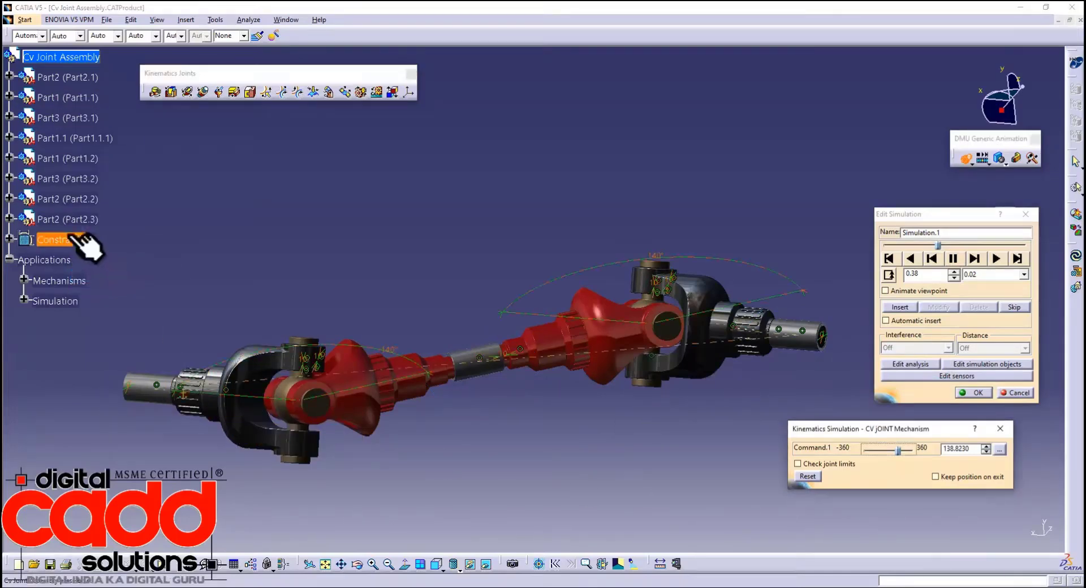
{"action": "right_click", "coordinate": [71, 241]}
{"action": "left_click", "coordinate": [109, 283]}
{"action": "left_click", "coordinate": [574, 463]}
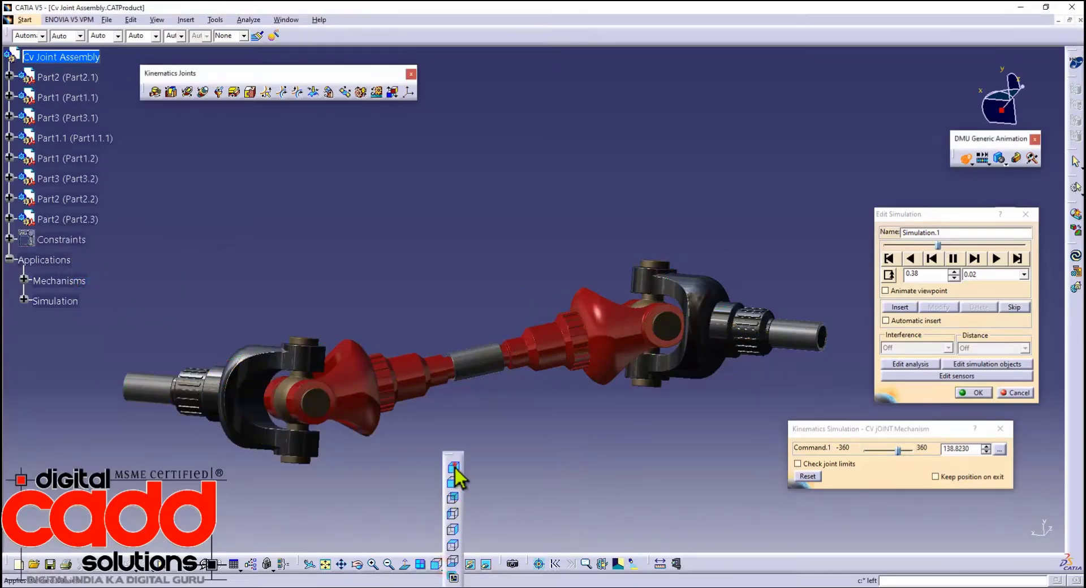
- Set the assembly to the isometric view, play the simulation again and center the rotating joint
{"action": "left_click", "coordinate": [455, 468]}
{"action": "middle_click_drag", "start_coordinate": [595, 407], "coordinate": [596, 424]}
{"action": "middle_click_drag", "start_coordinate": [610, 351], "coordinate": [619, 379]}
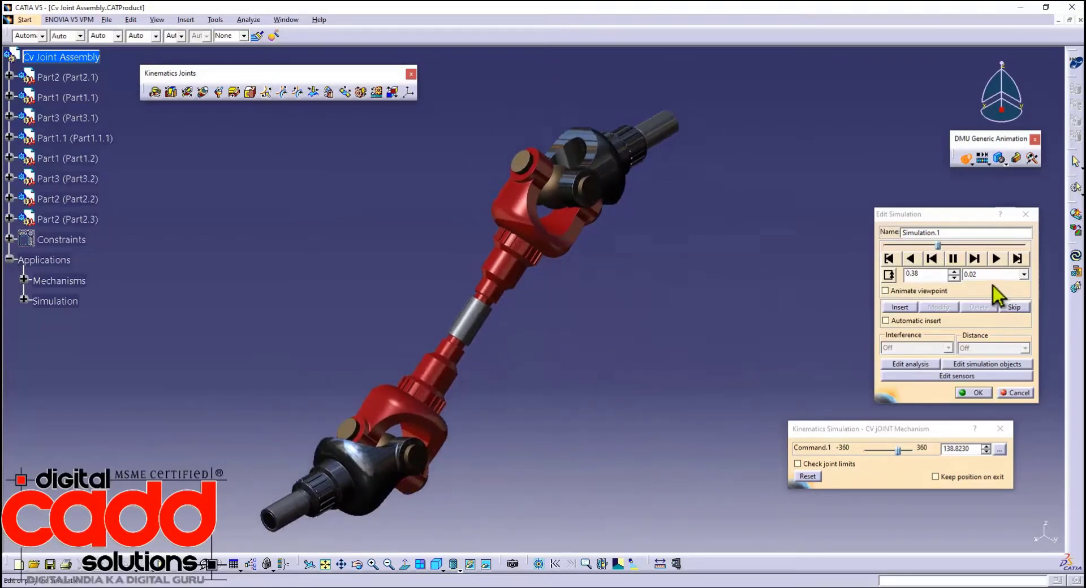
{"action": "left_click", "coordinate": [994, 260]}
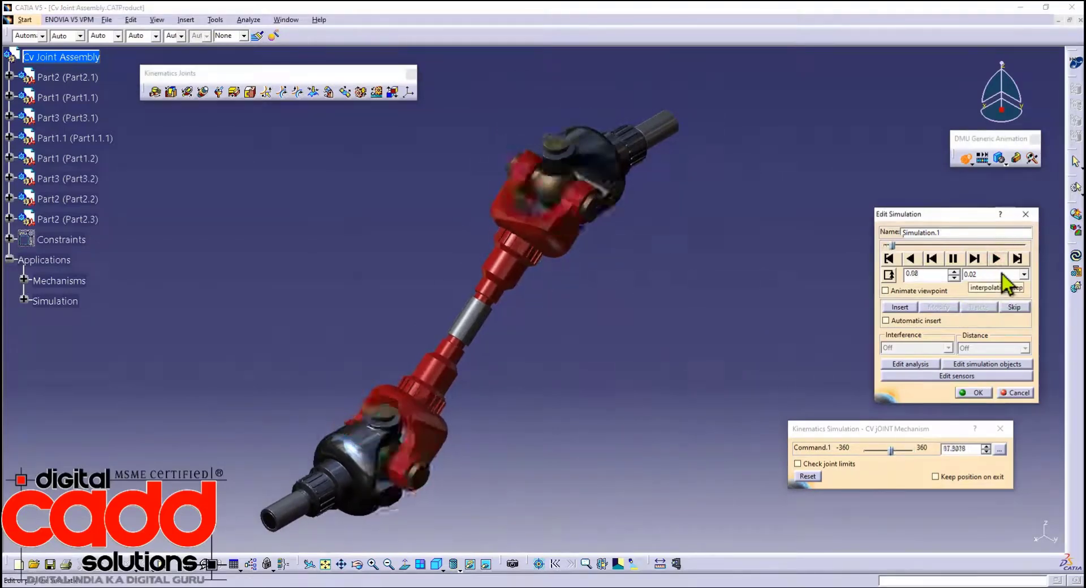
{"action": "middle_click_drag", "start_coordinate": [609, 348], "coordinate": [778, 313]}
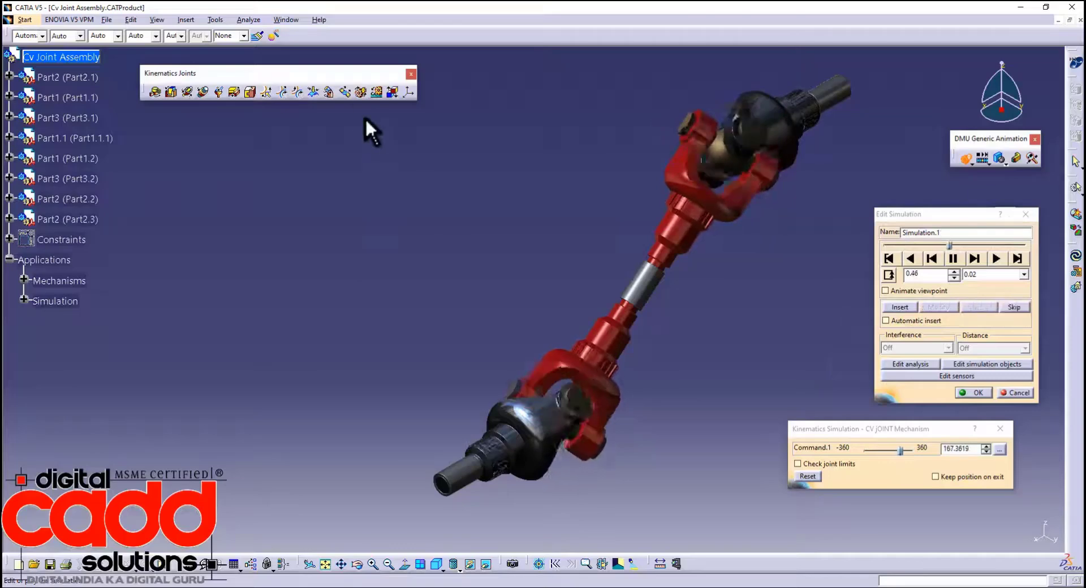
- Reposition the floating Kinematics Joints toolbar closer to the rotating assembly
{"action": "left_click_drag", "start_coordinate": [326, 72], "coordinate": [468, 95]}
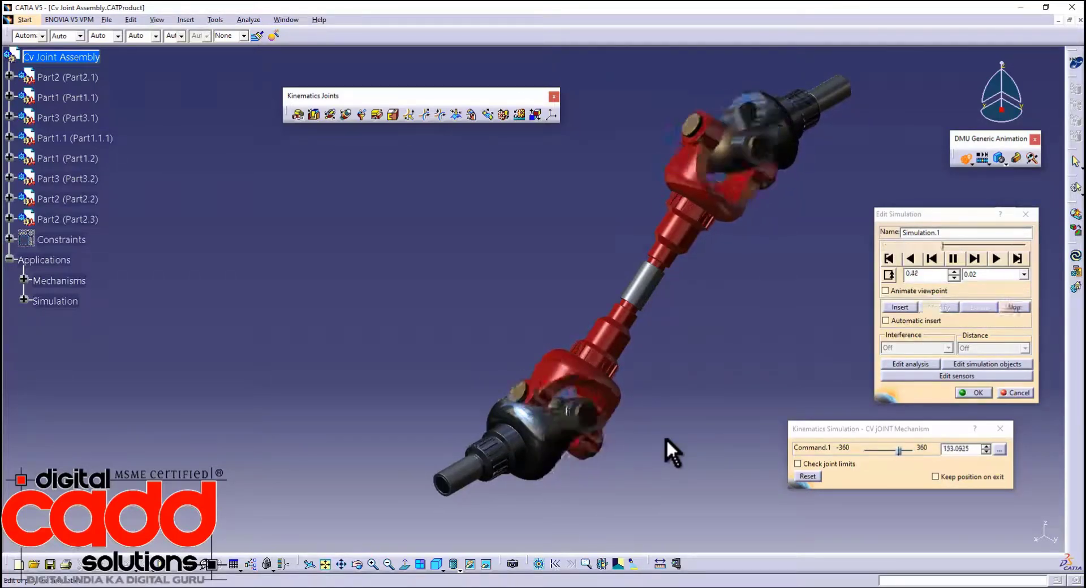
{"action": "left_click", "coordinate": [425, 94]}
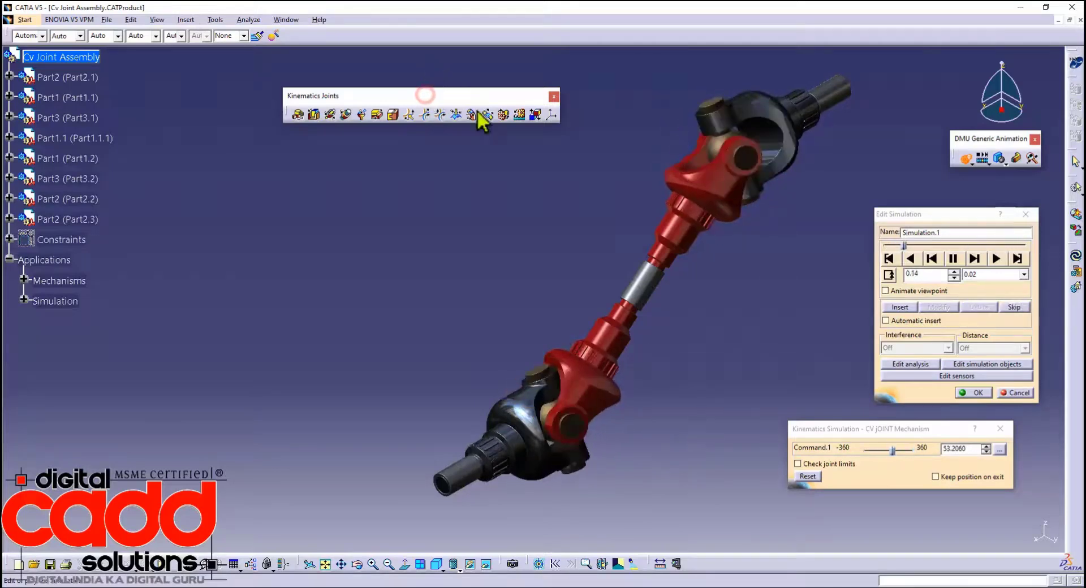
{"action": "left_click_drag", "start_coordinate": [477, 110], "coordinate": [471, 88]}
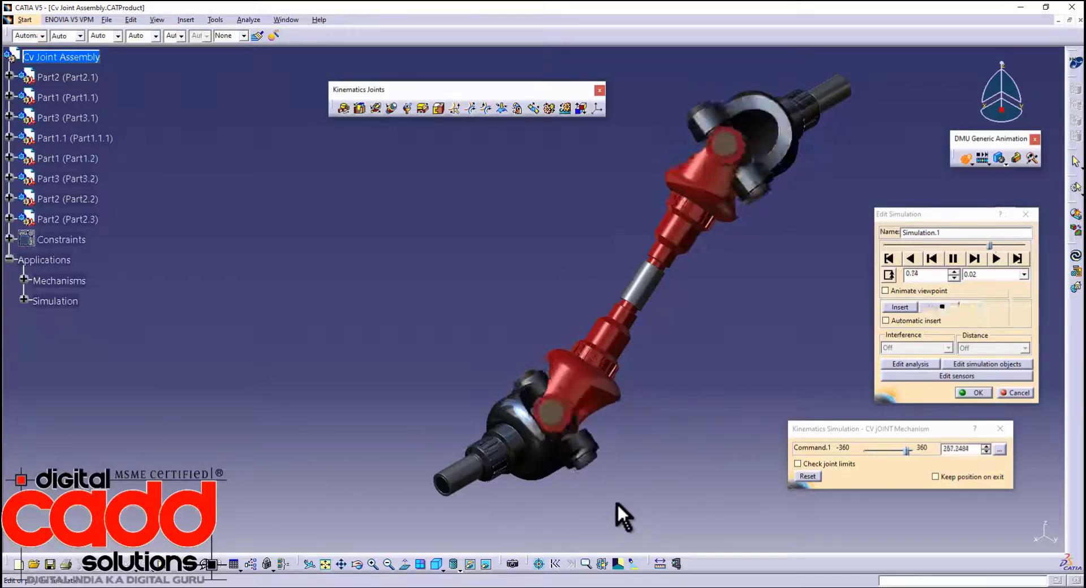
{"action": "left_click", "coordinate": [493, 87]}
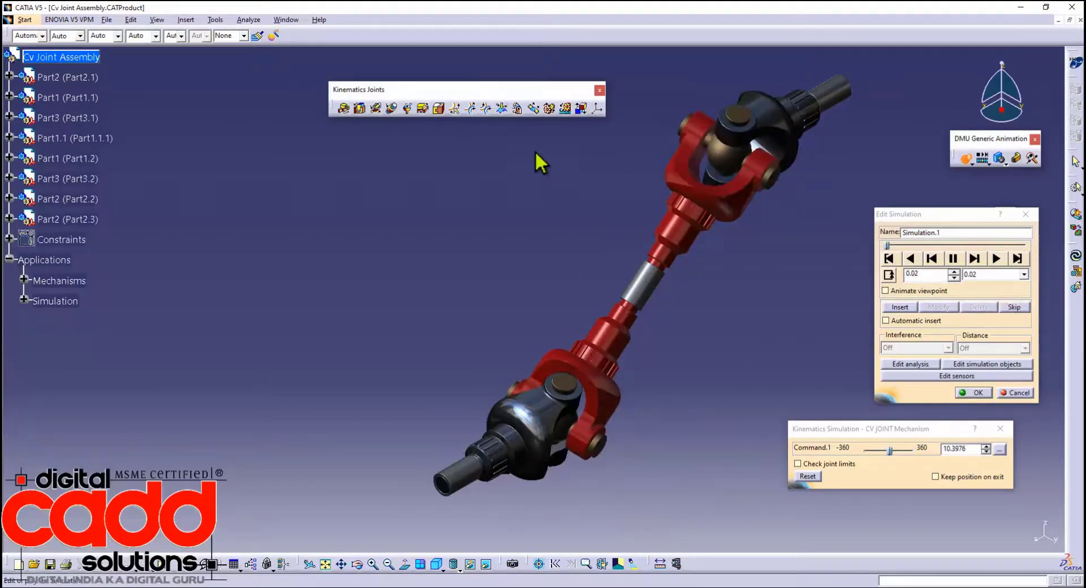